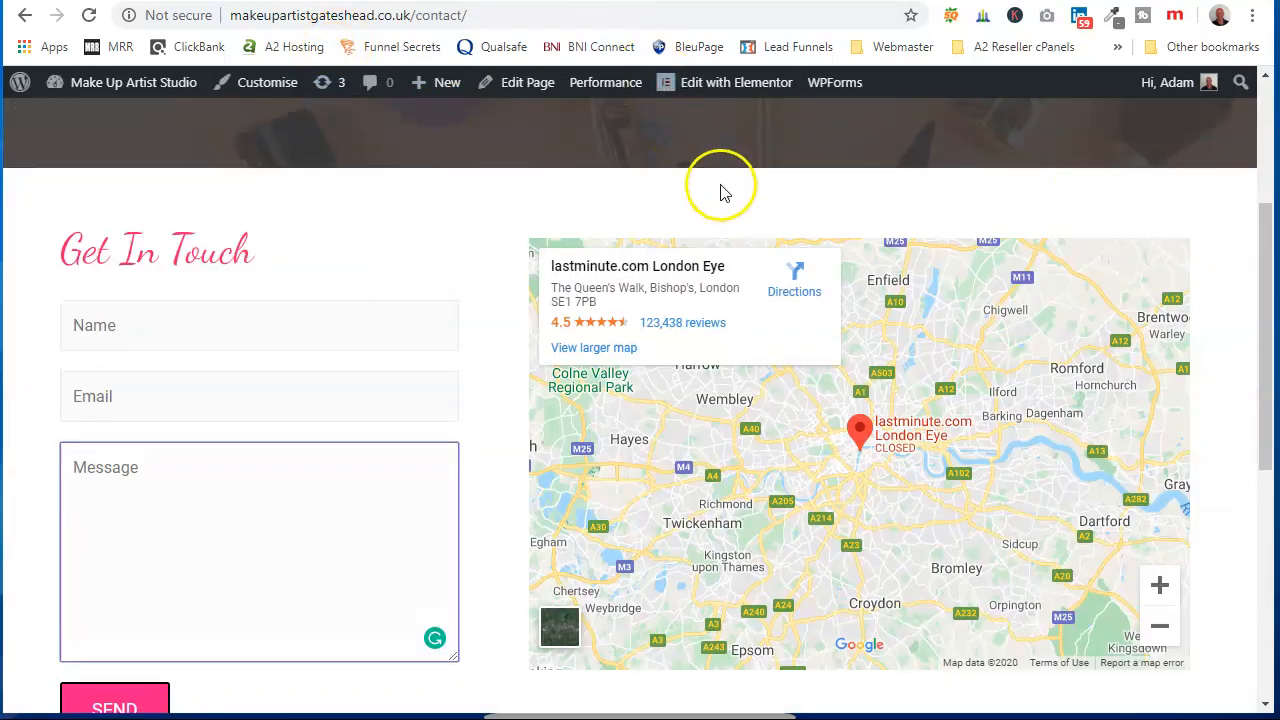
Open the site's home page and look through its content down to the special occasion services section
scroll(720, 190, up, 3)
click(677, 150)
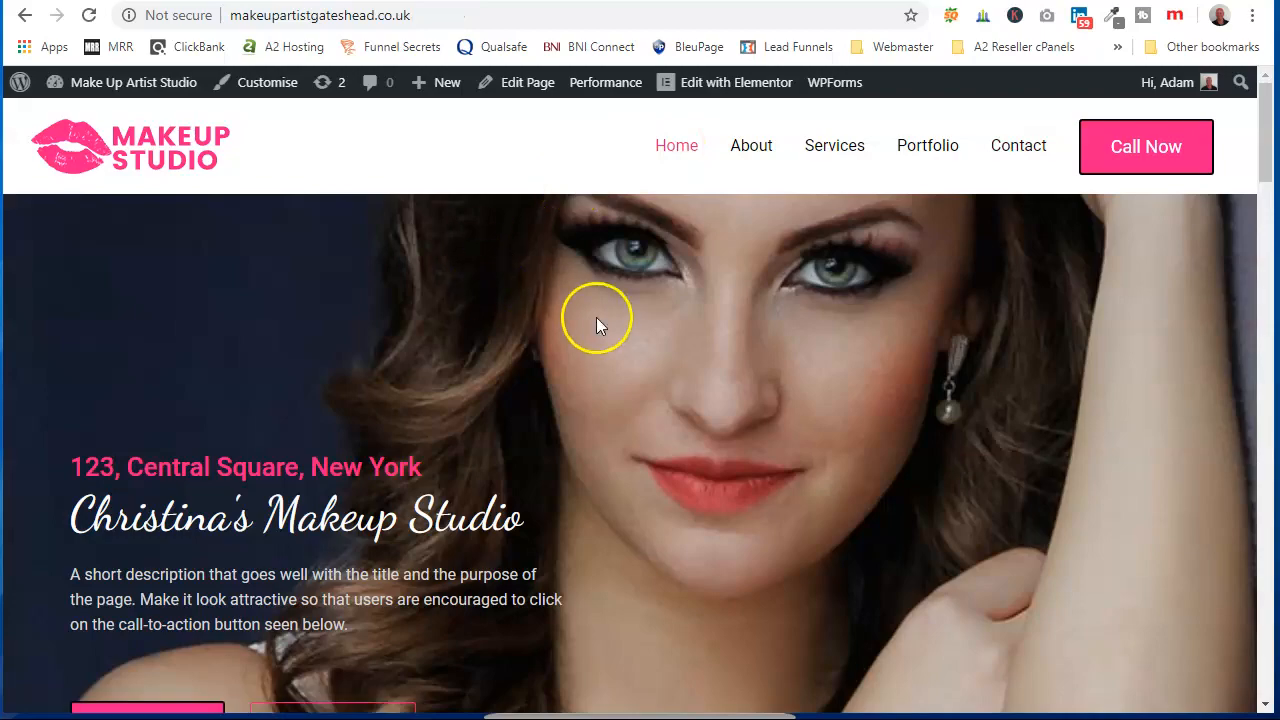
scroll(603, 340, down, 5)
scroll(611, 329, down, 15)
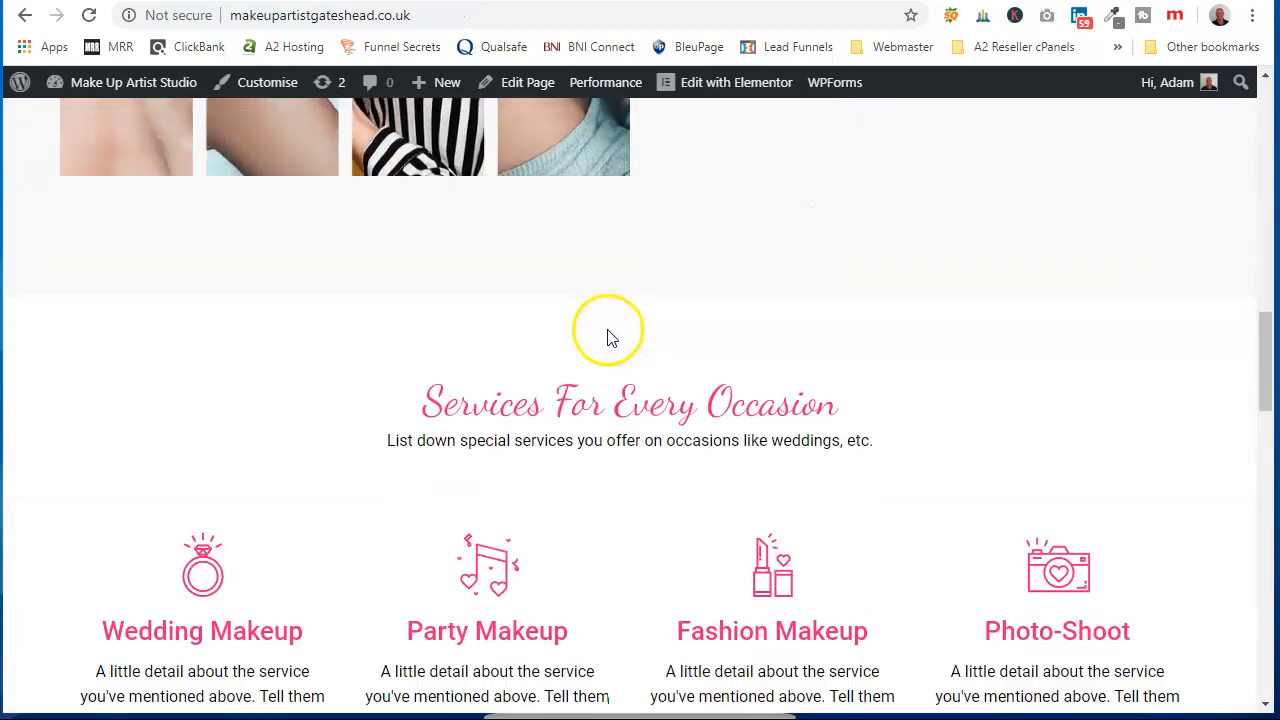
scroll(613, 330, up, 4)
scroll(571, 293, up, 15)
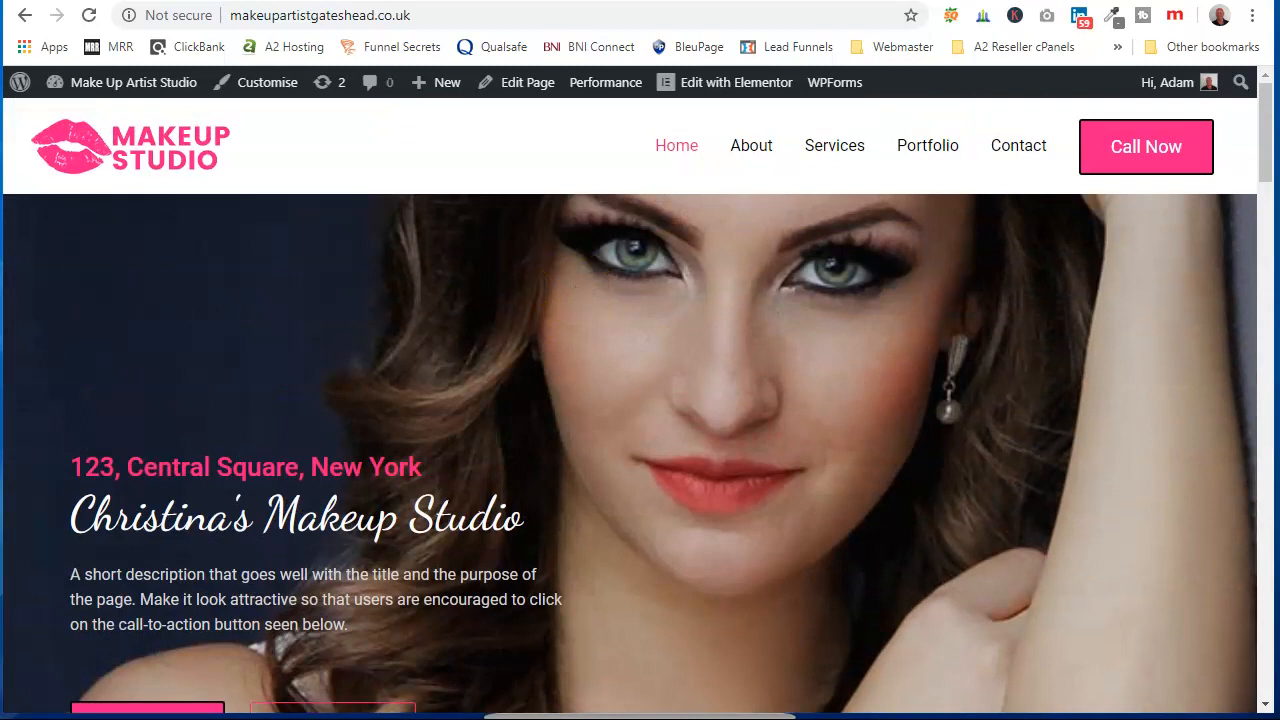
View the WordPress list of pages, and review the live site's About page
click(322, 2)
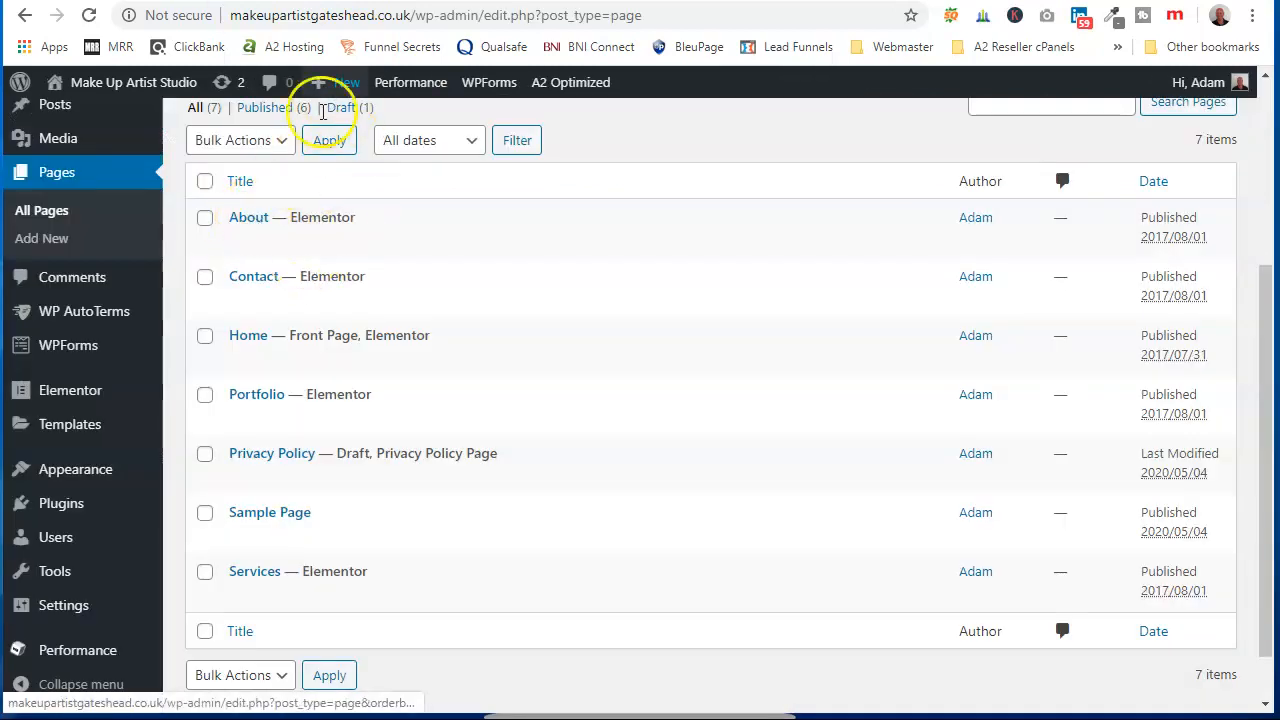
click(500, 2)
click(747, 152)
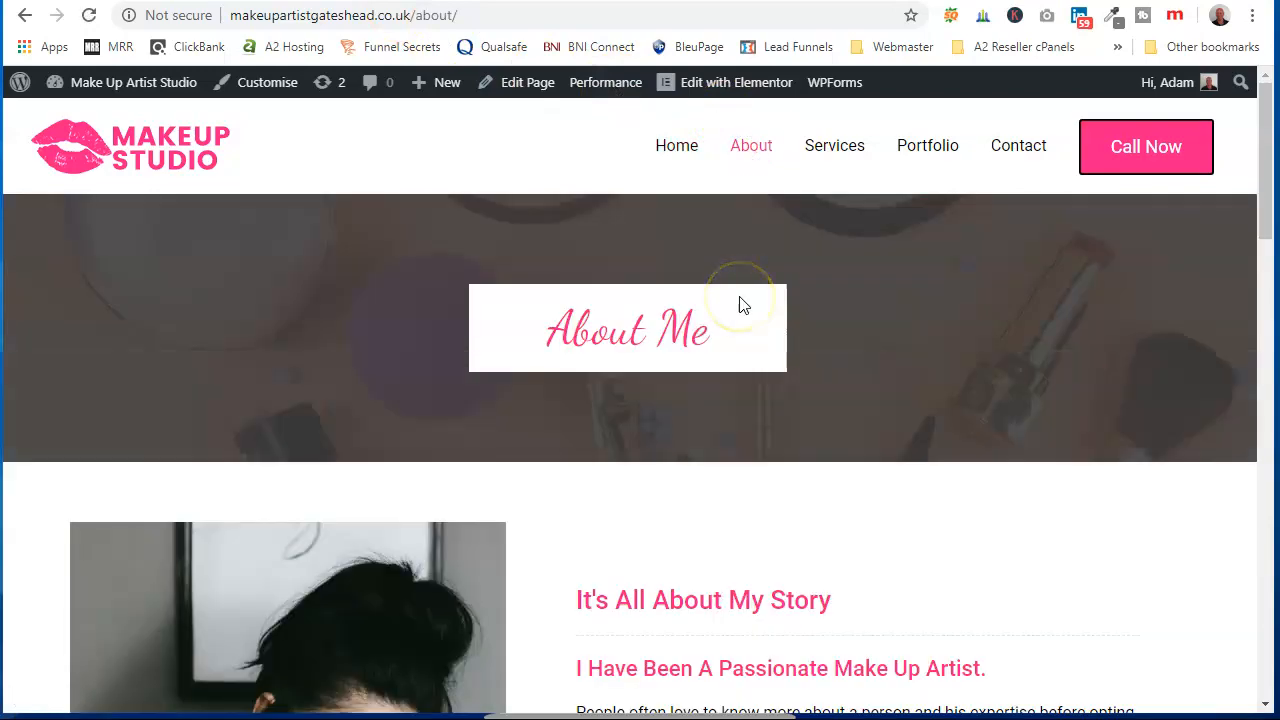
scroll(740, 290, down, 10)
scroll(737, 271, up, 15)
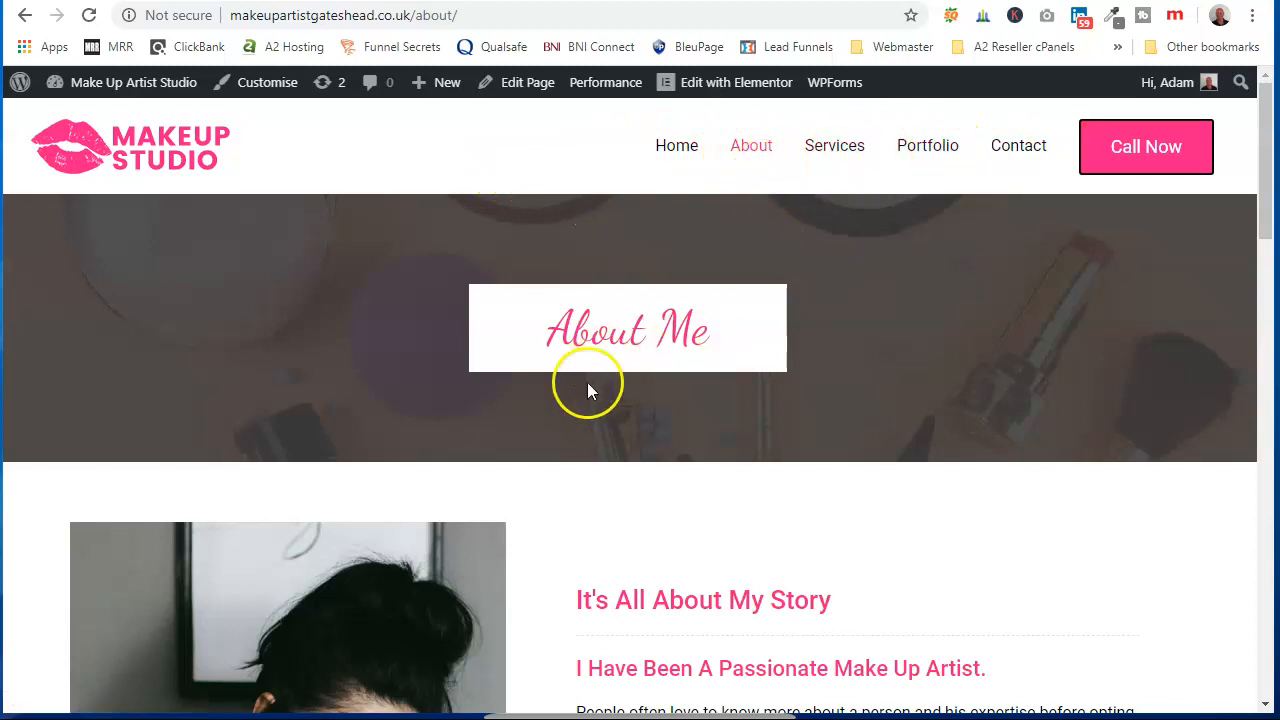
Compare the live home page with its entry in the WordPress list of pages
click(682, 148)
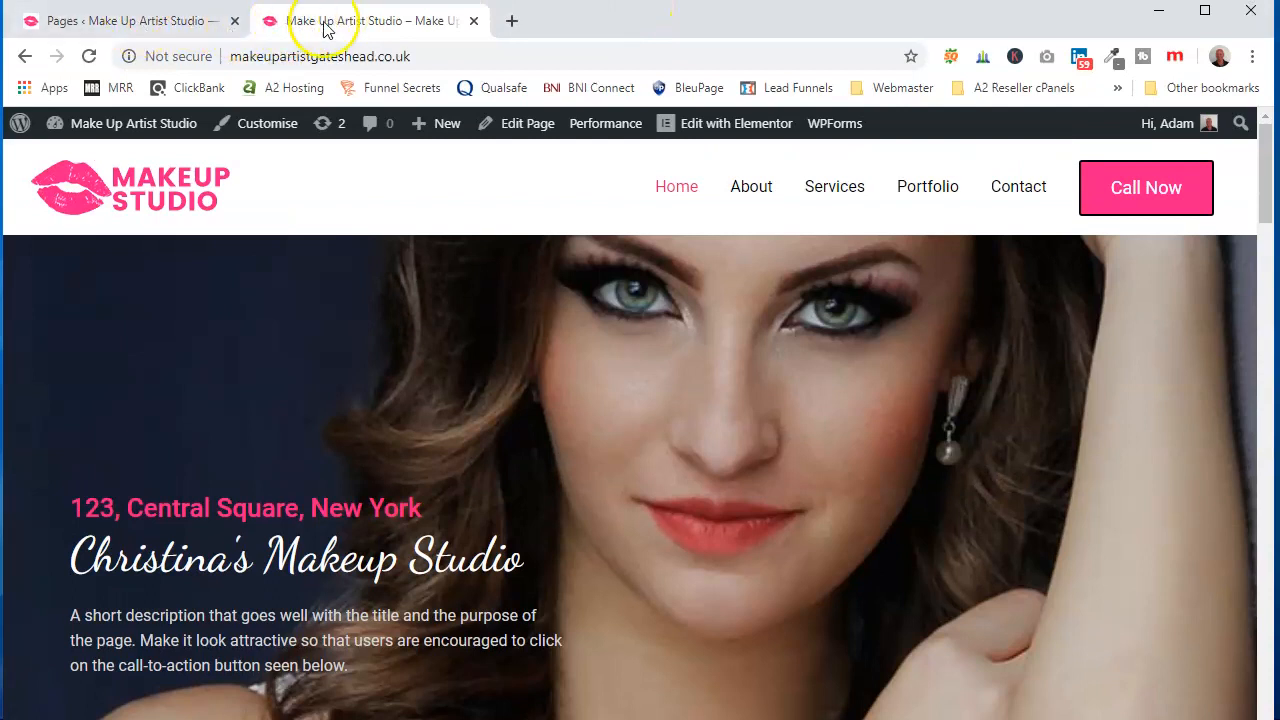
click(137, 19)
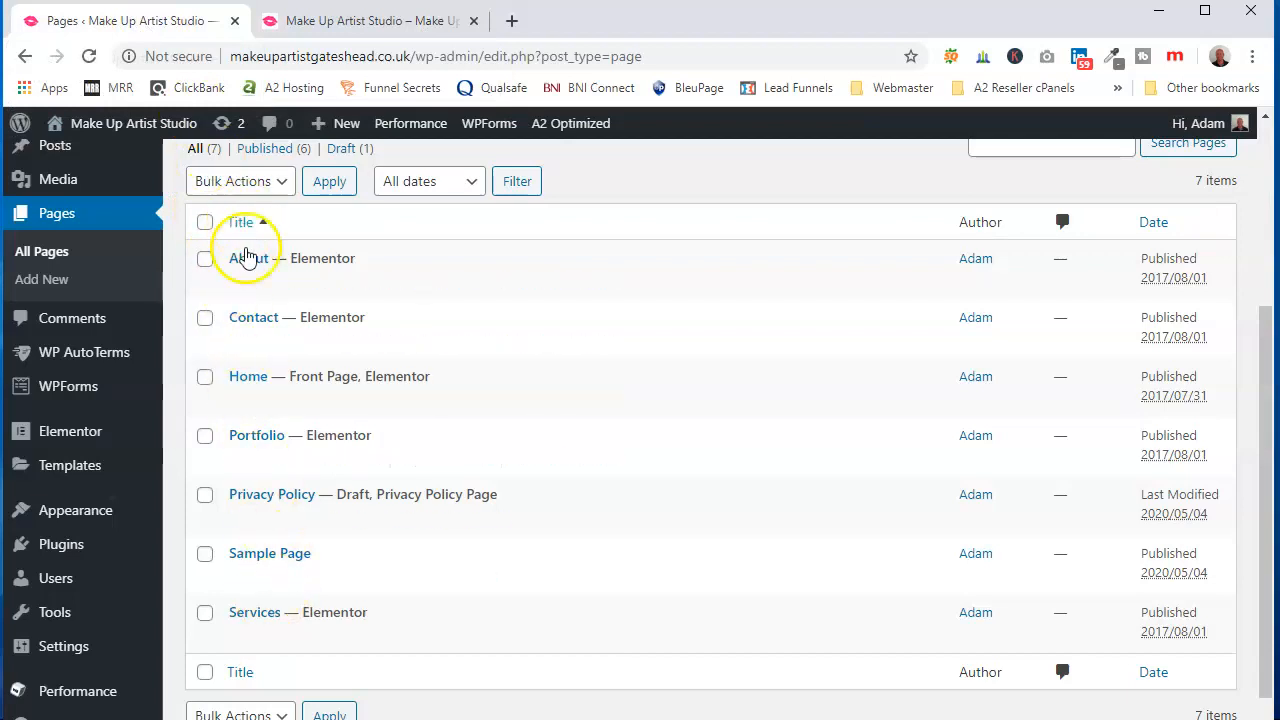
click(392, 22)
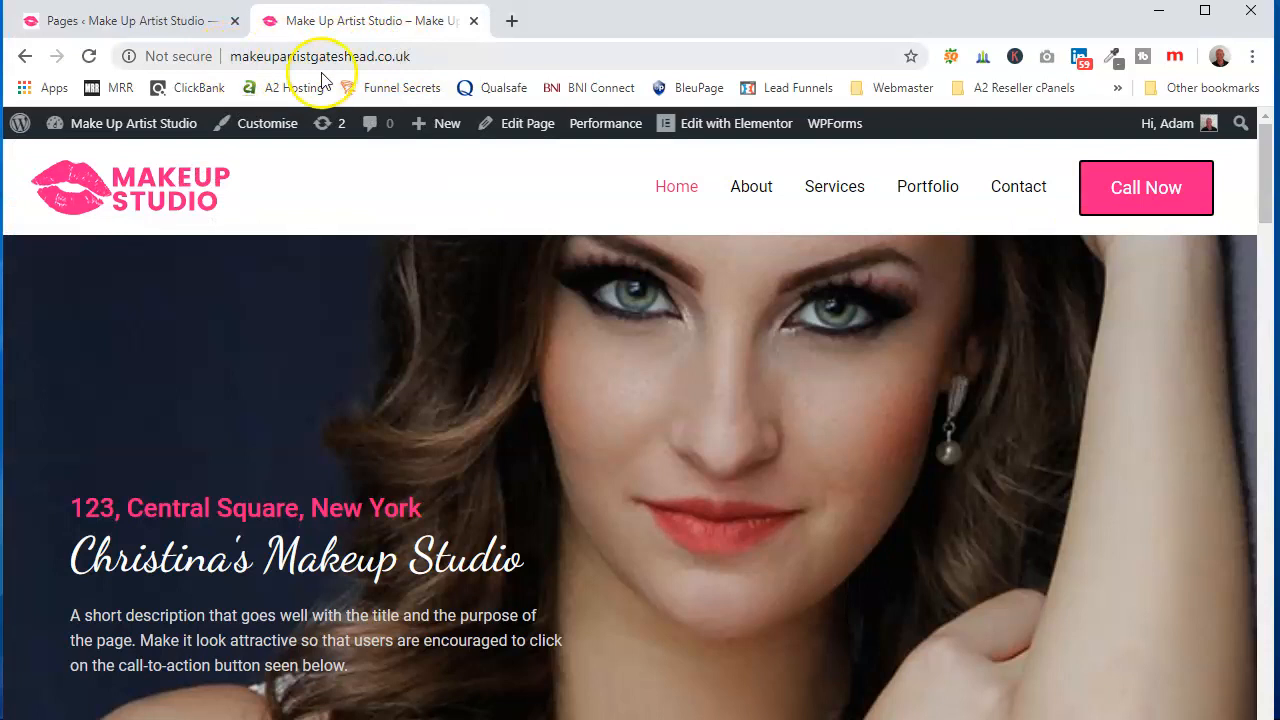
click(185, 22)
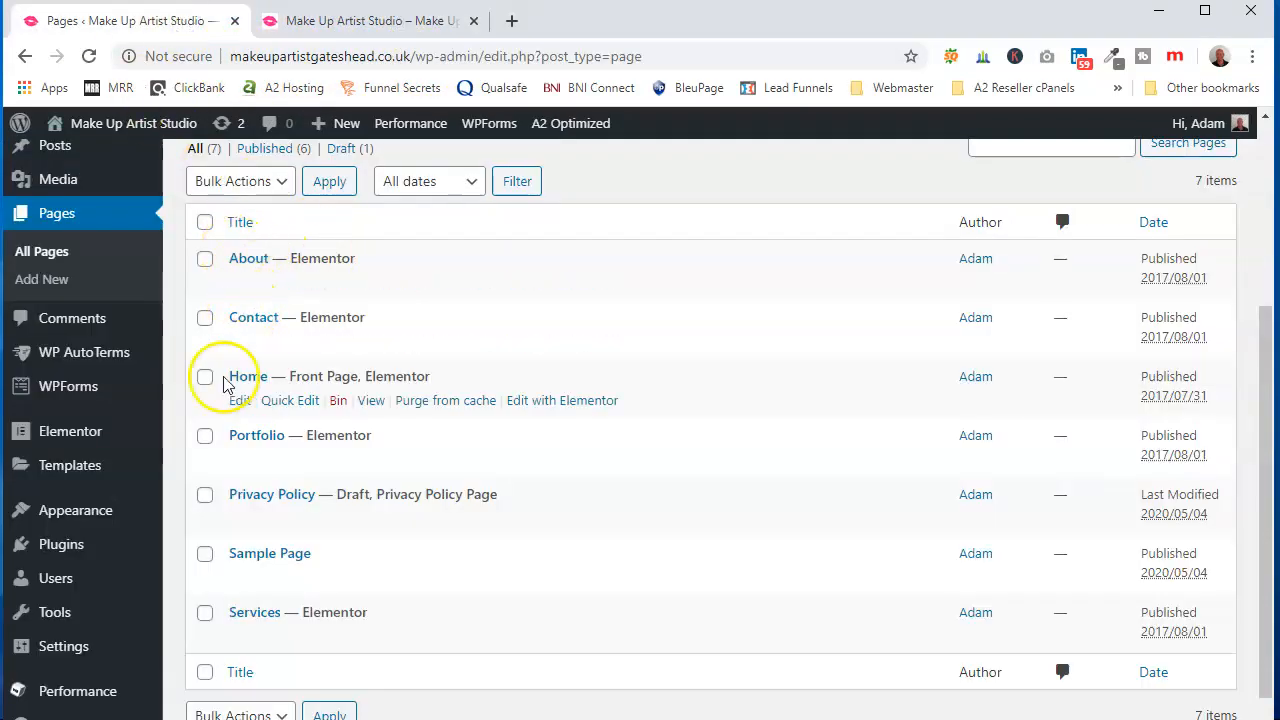
click(360, 20)
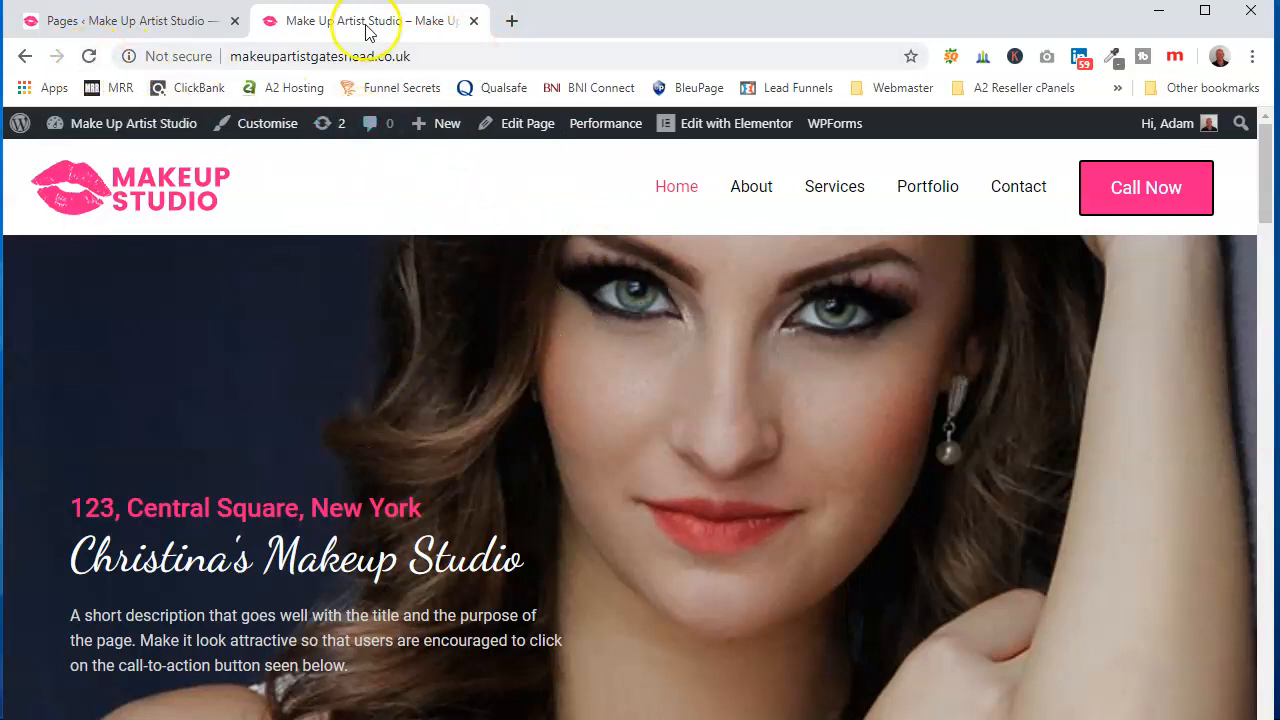
click(150, 20)
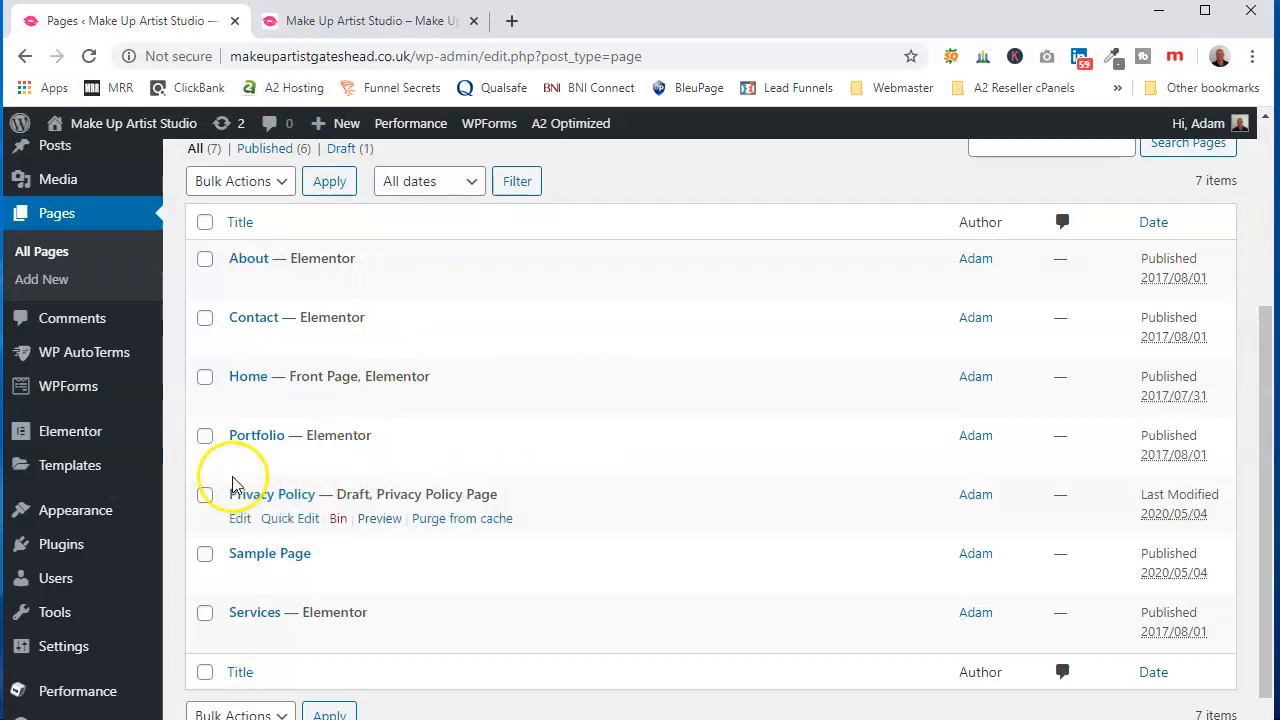
Permanently delete the draft Privacy Policy page and return to the full list of pages
click(338, 519)
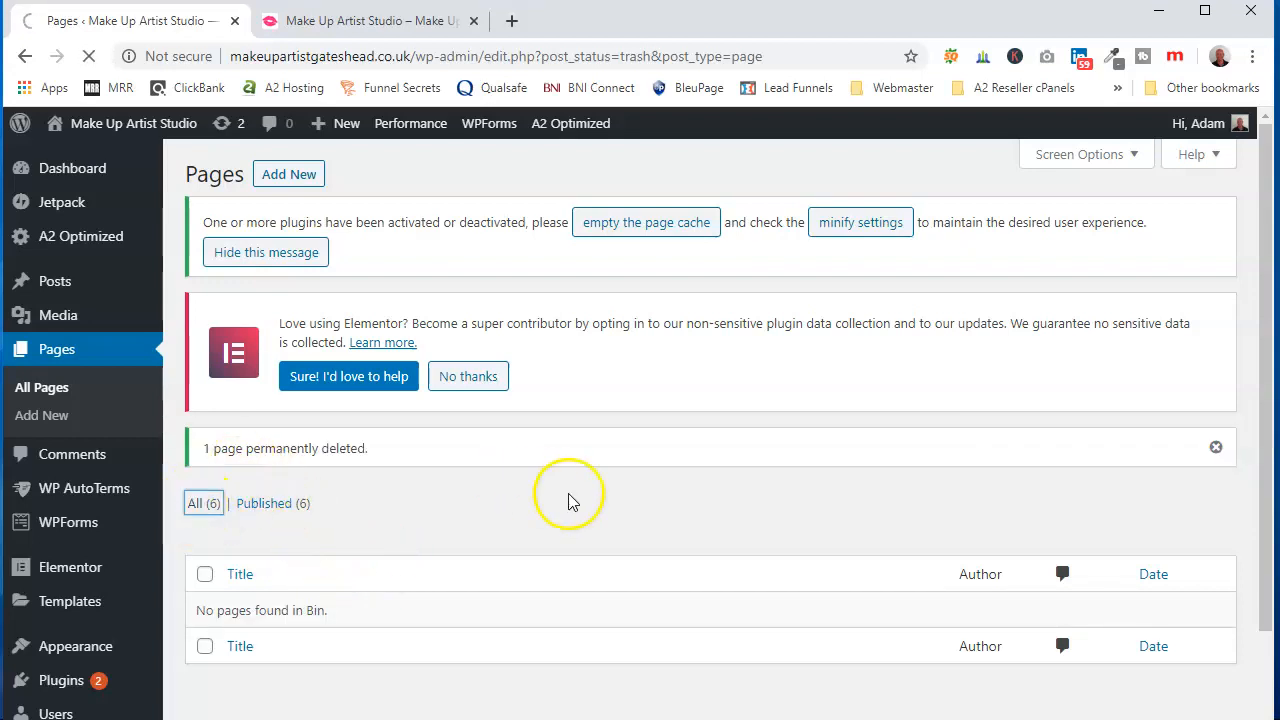
scroll(575, 470, down, 2)
scroll(575, 470, down, 1)
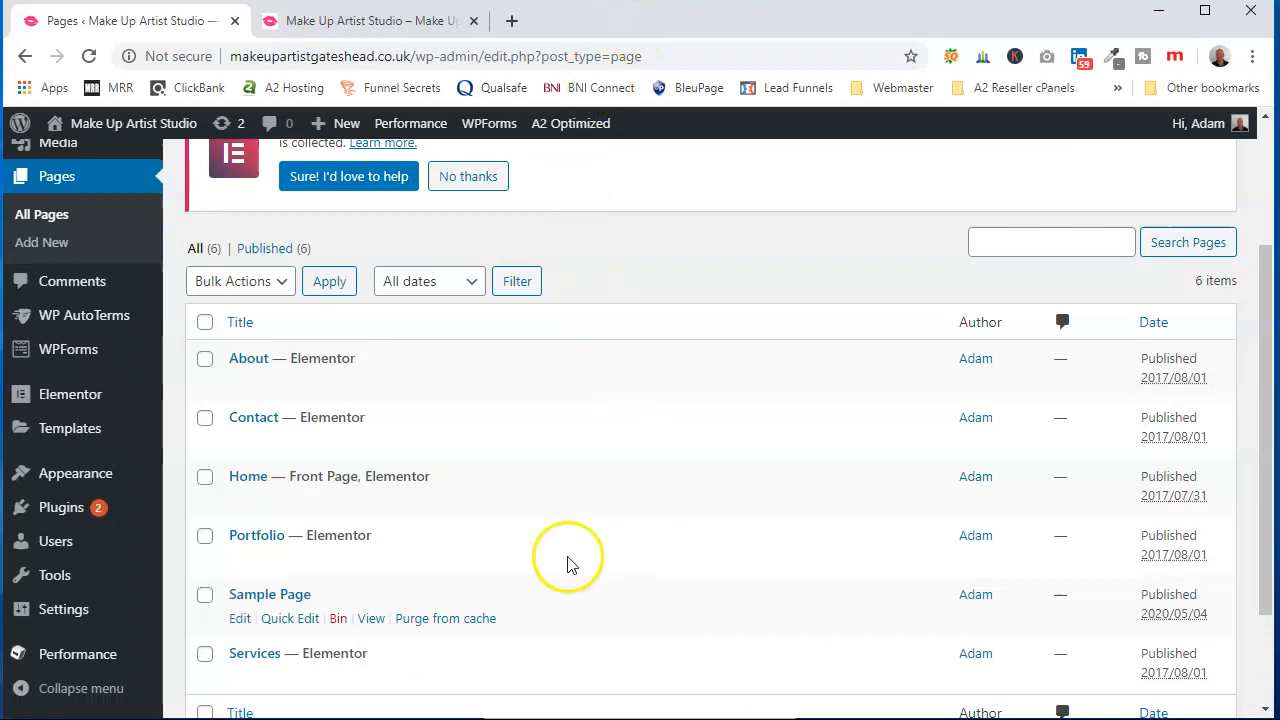
scroll(470, 440, down, 3)
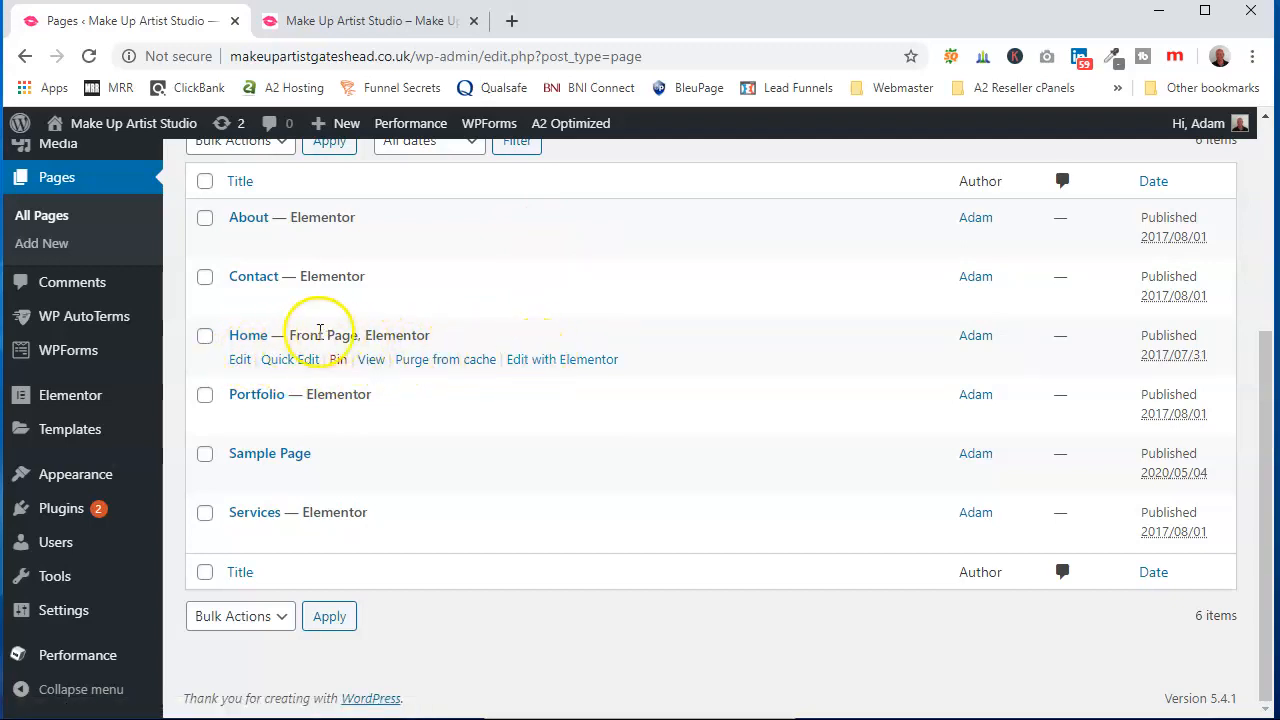
Open the Home page for editing with Elementor and look over its hero section
click(547, 362)
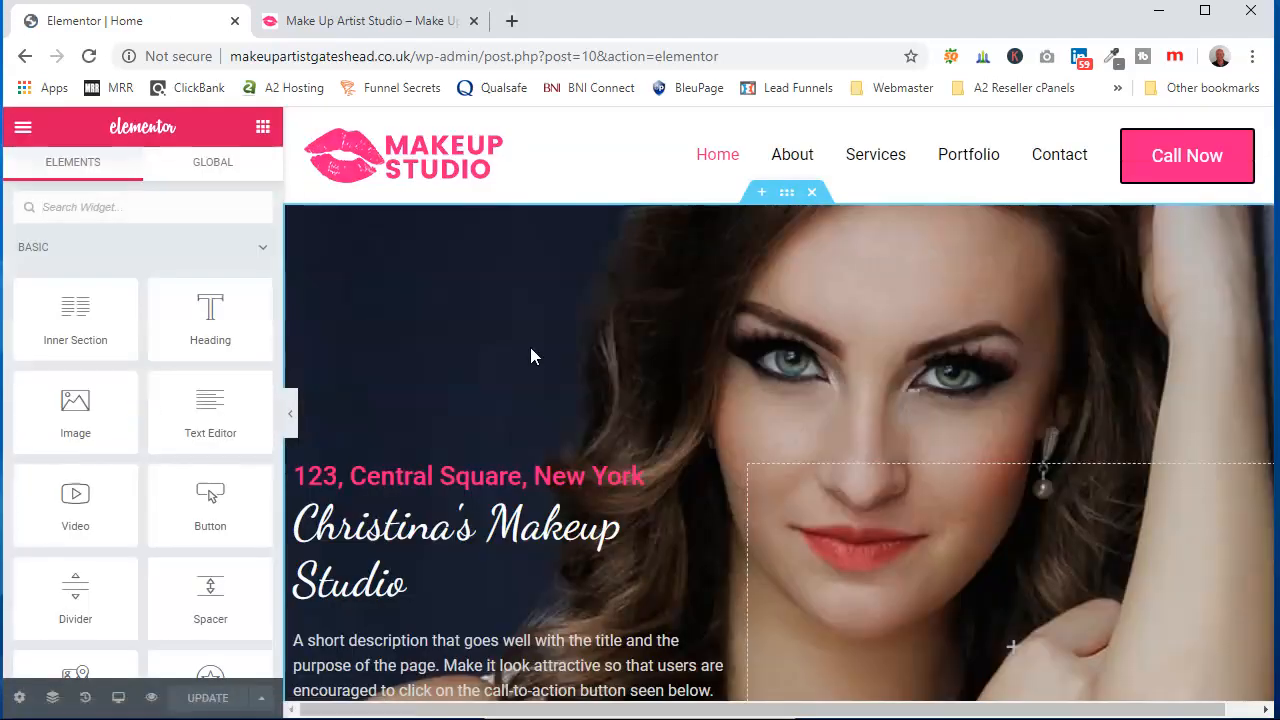
scroll(740, 420, down, 2)
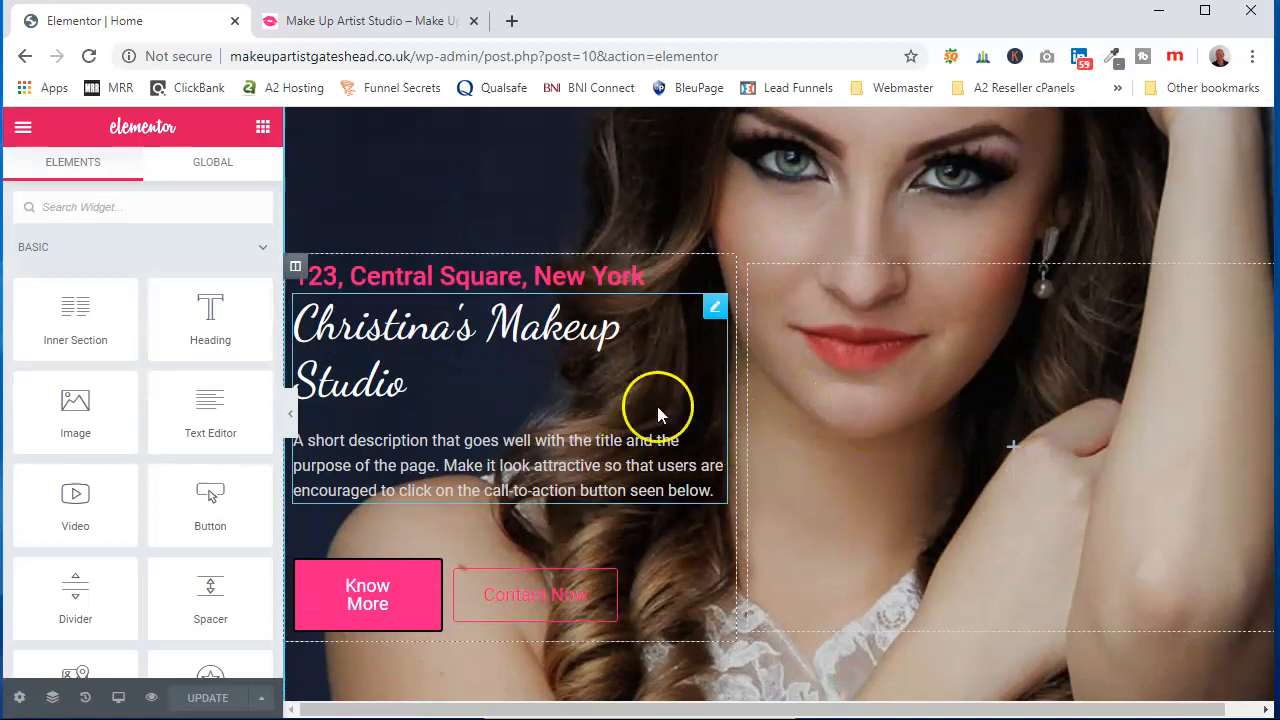
scroll(625, 240, up, 2)
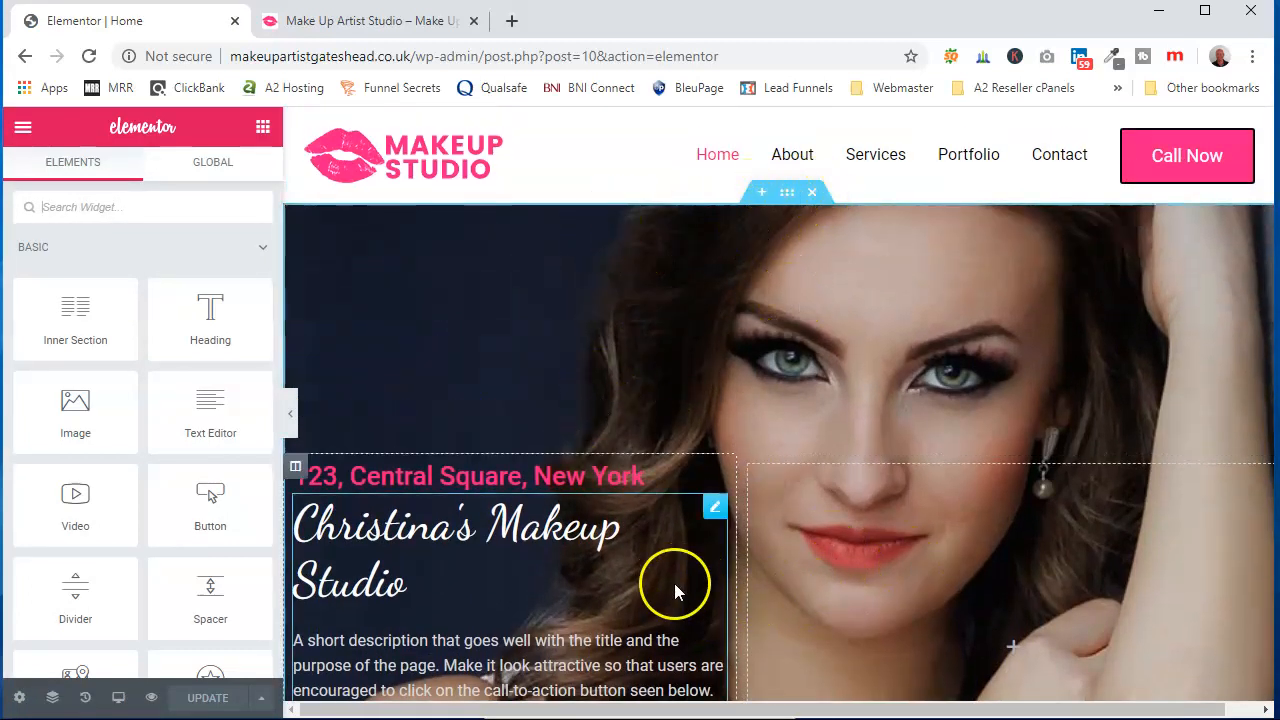
Replace the address heading in the hero section with "Gateshead Make Up Artist"
scroll(600, 480, down, 2)
click(430, 264)
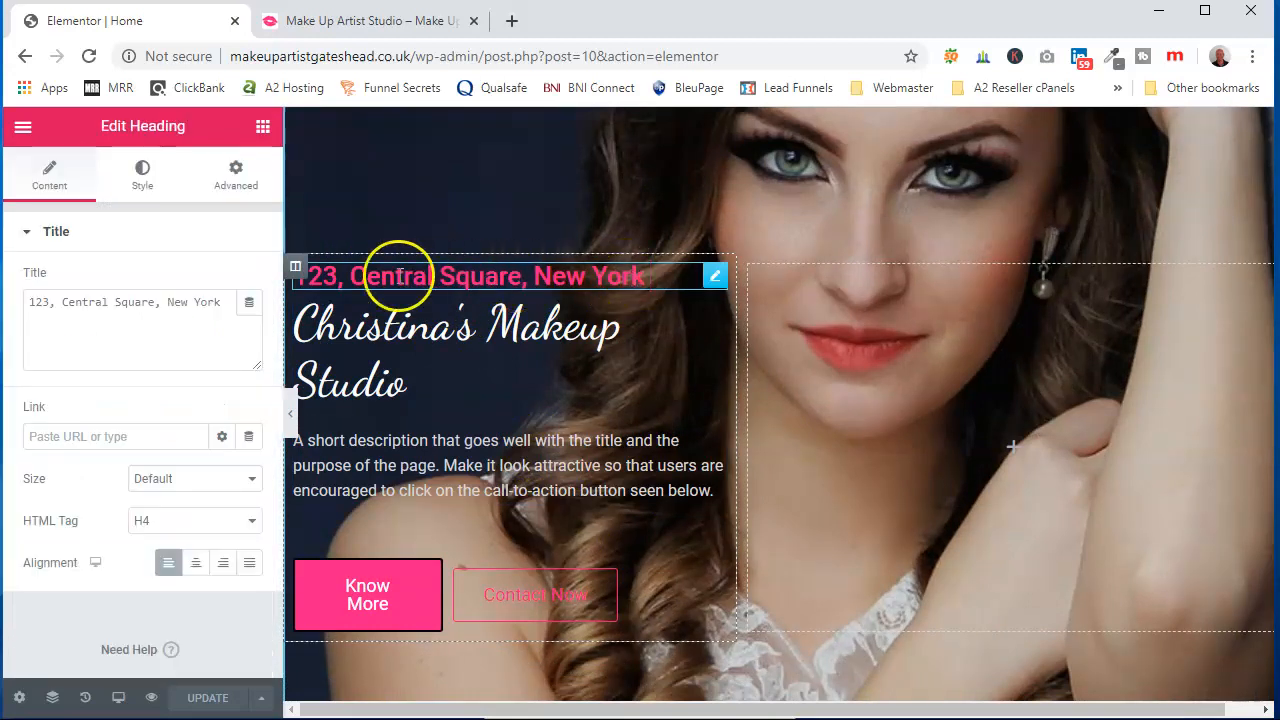
drag(229, 303, 52, 301)
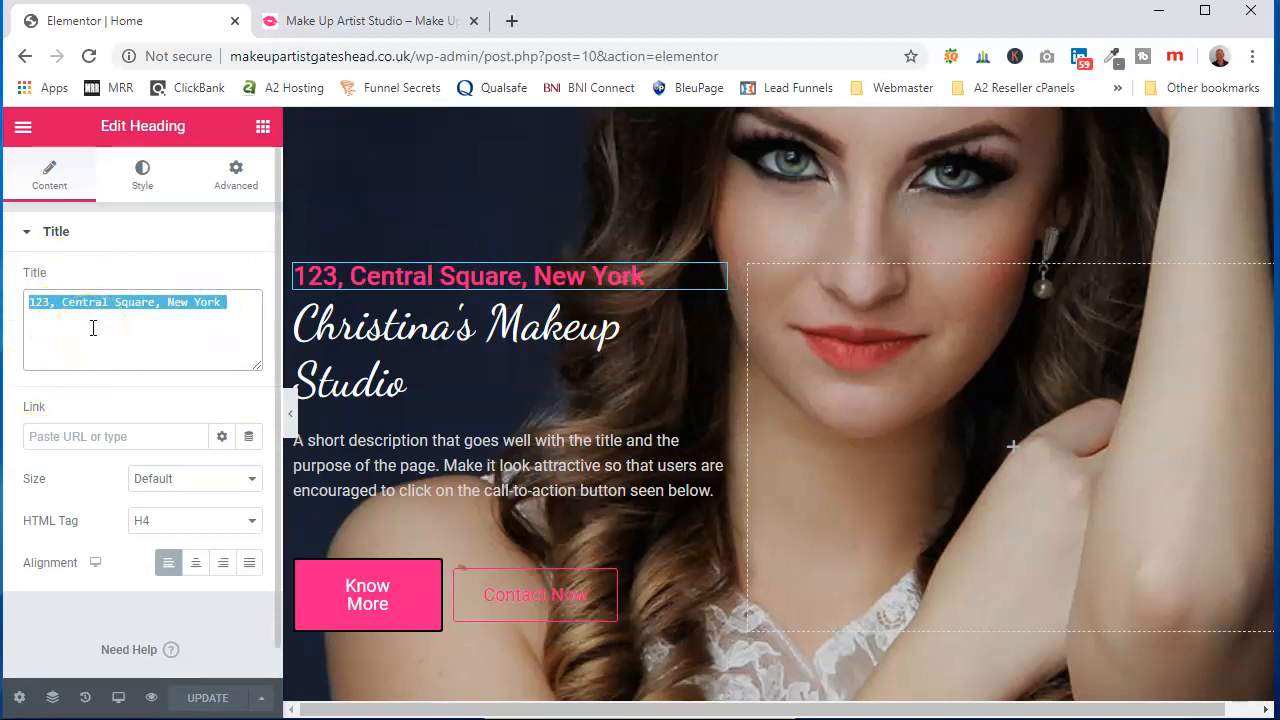
text(Gateshead Make Up Artist)
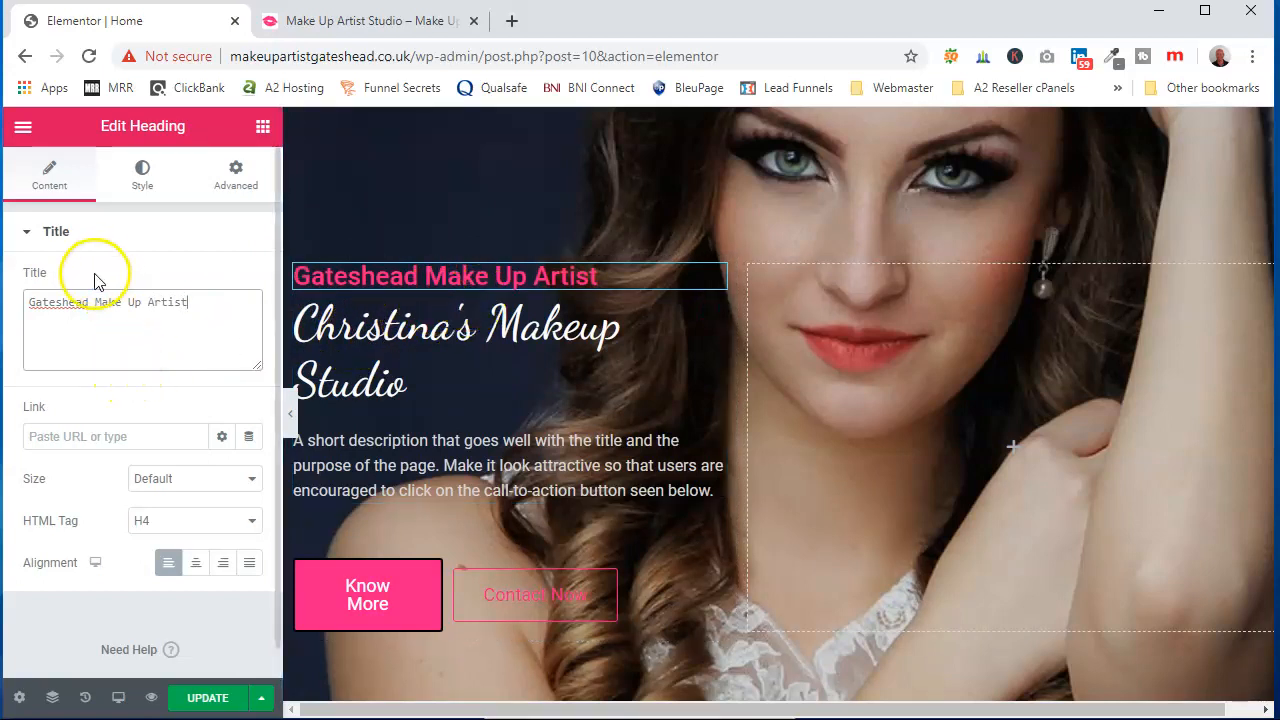
Inspect the heading's style options and text colour choices, and return to its content settings
click(143, 172)
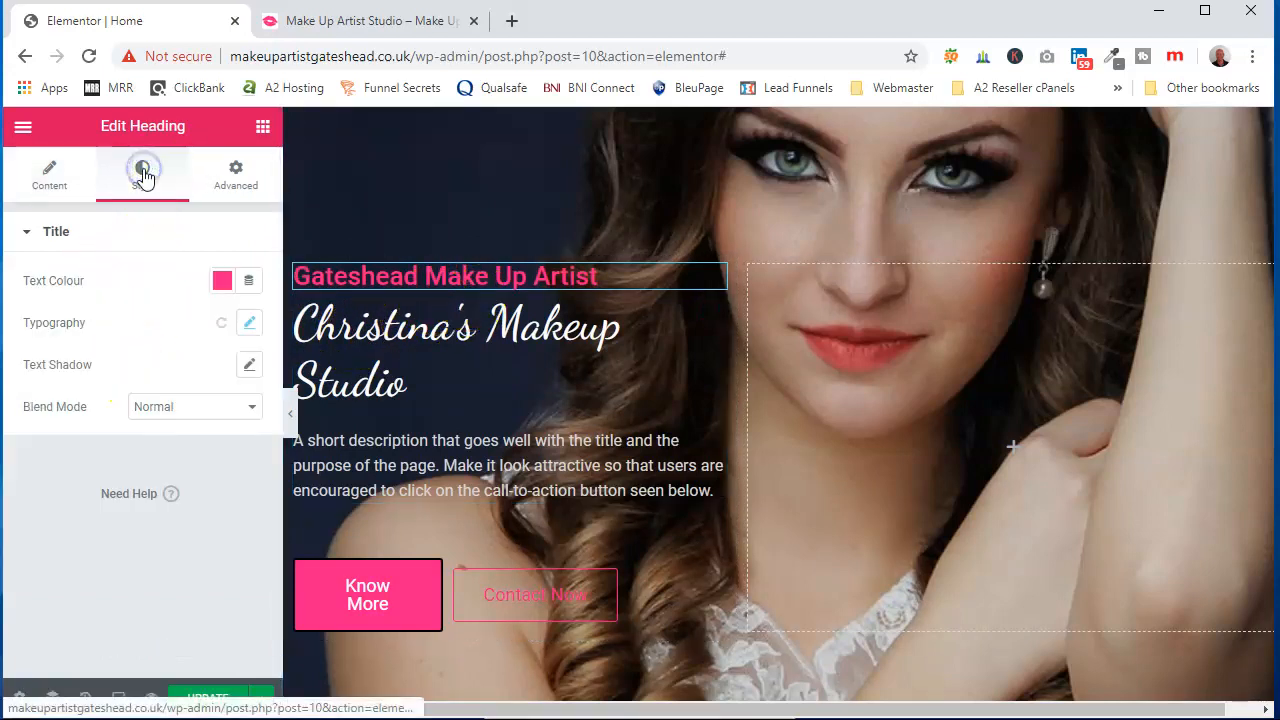
click(221, 281)
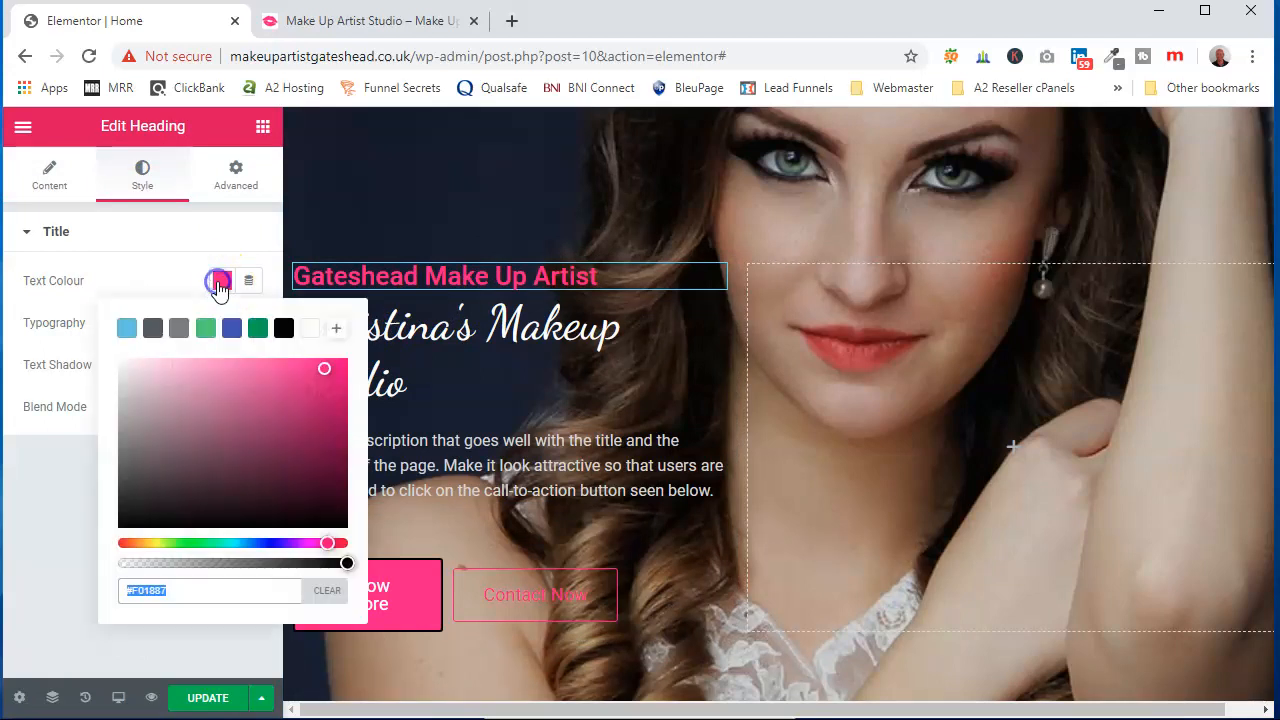
click(168, 243)
click(78, 193)
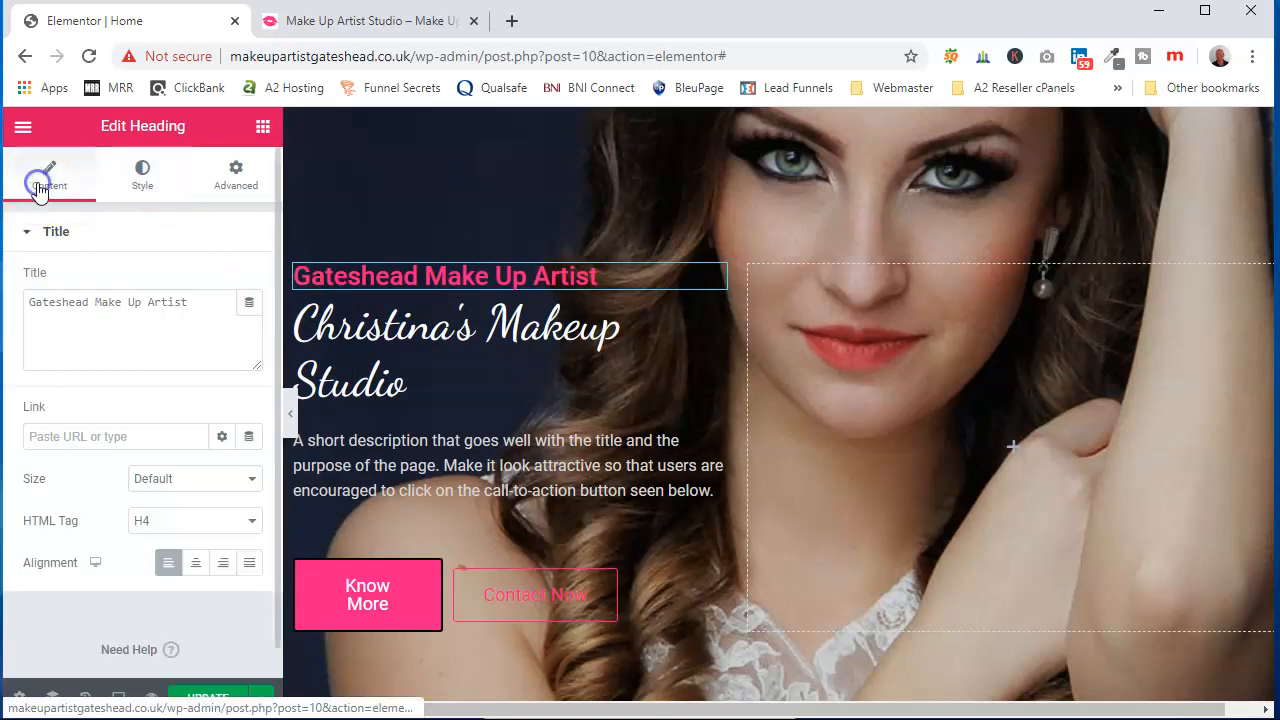
Change the title of the hero's image box to "Make Up Artist Studio"
click(400, 333)
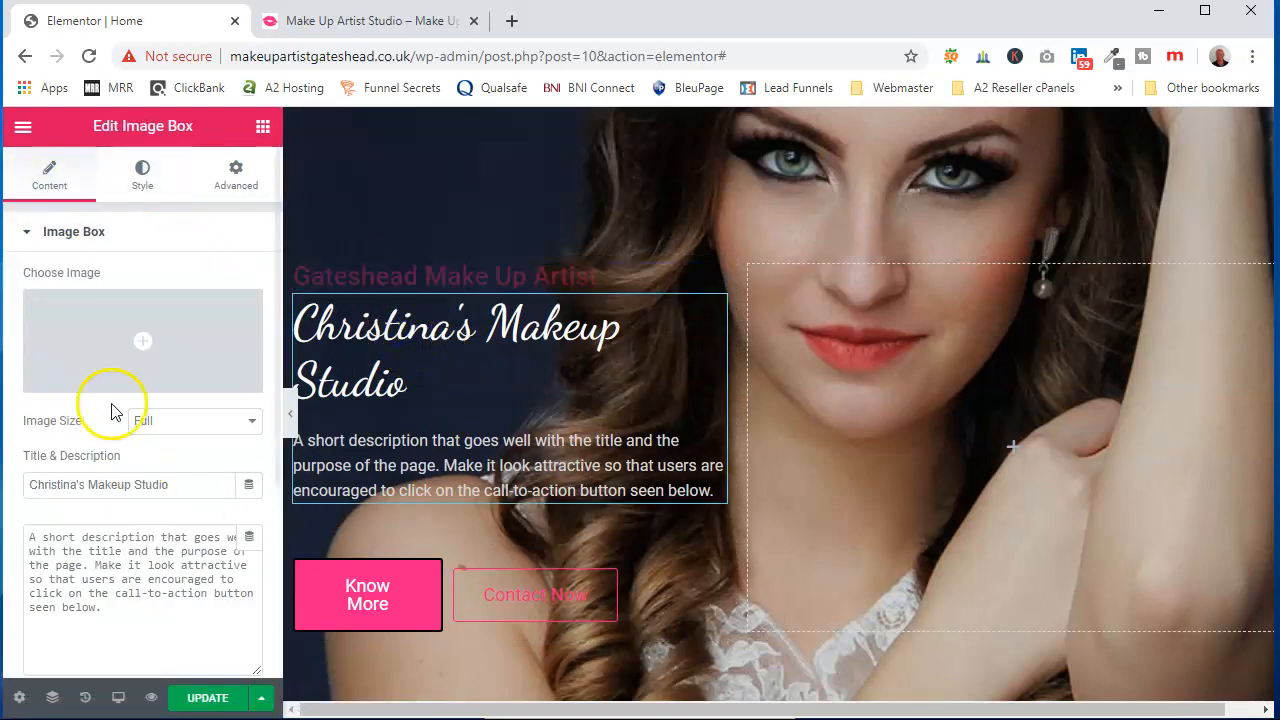
scroll(137, 460, down, 1)
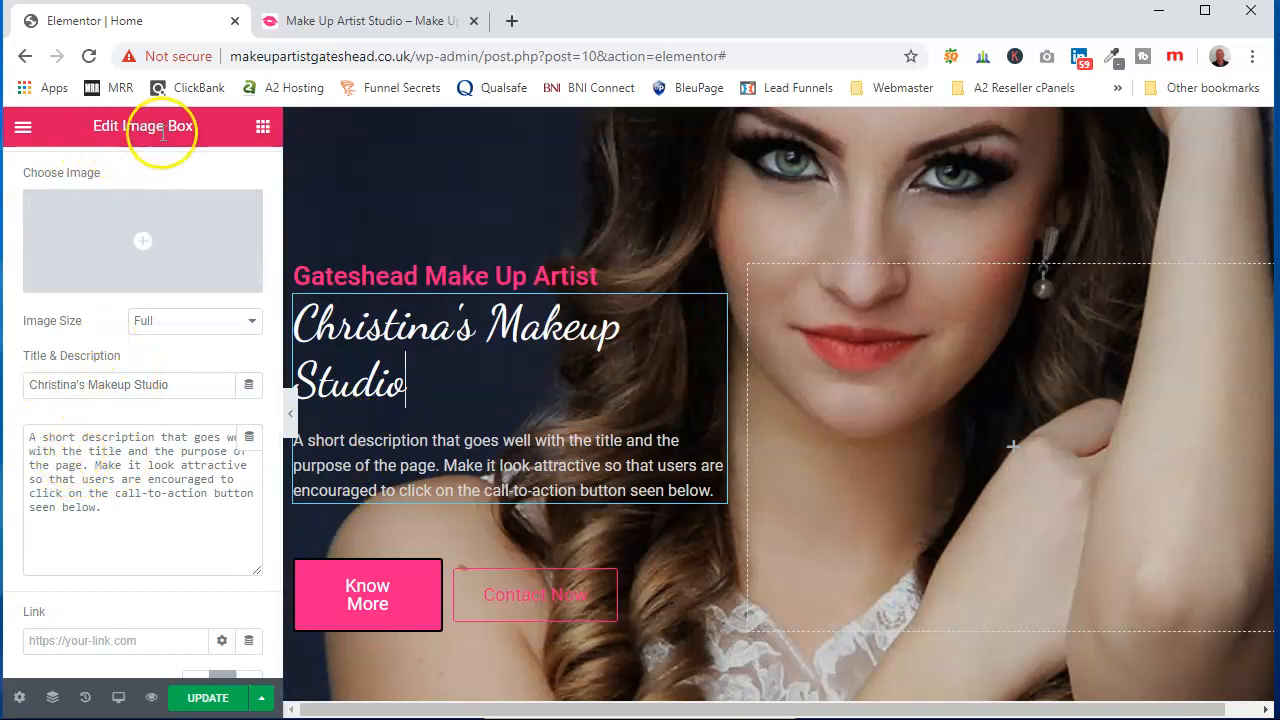
click(171, 384)
key(ctrl+a)
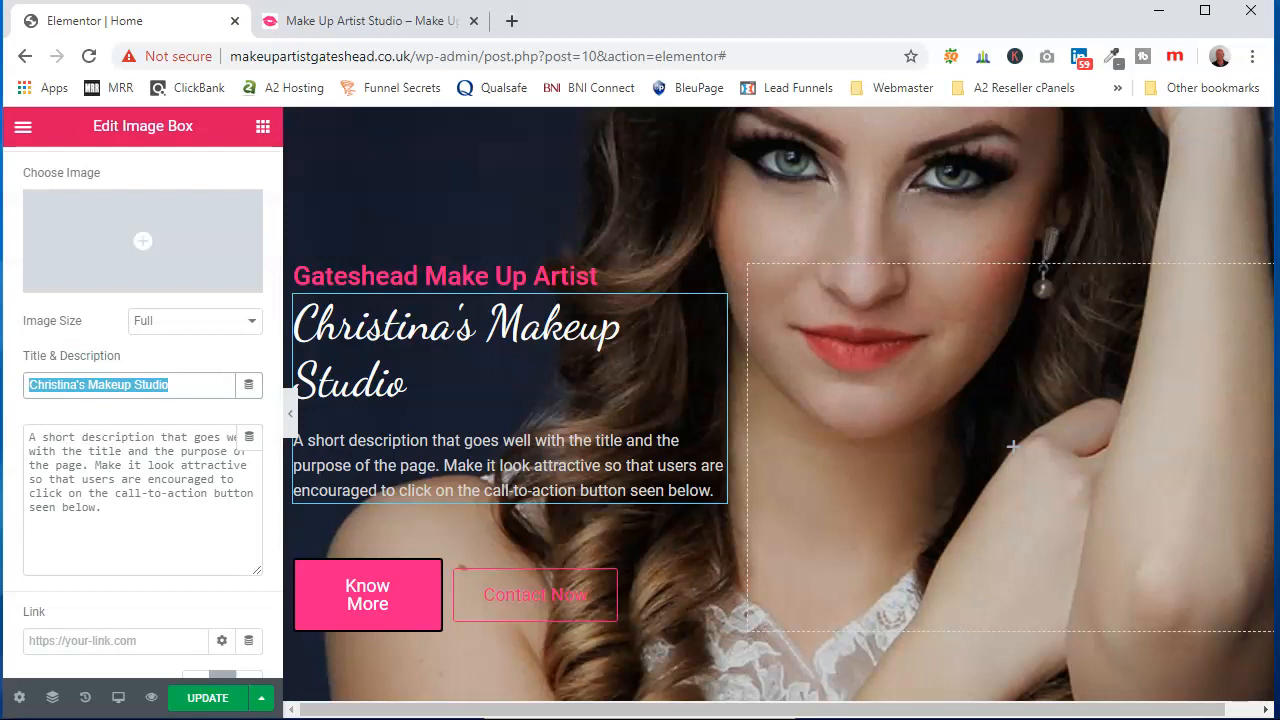
text(Make Up Artist)
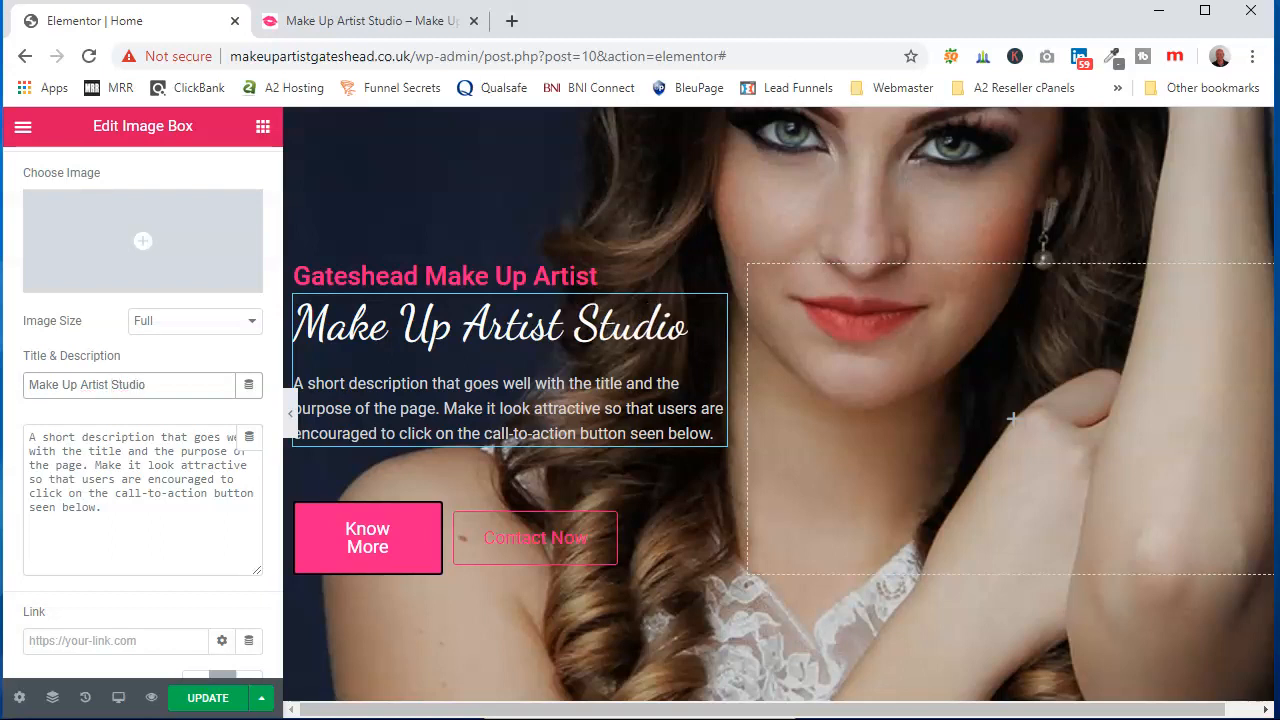
Replace the image box description with "As a Make Up Artist I have been helping the residents of Gateshead look fantastic for many years."
drag(28, 437, 119, 510)
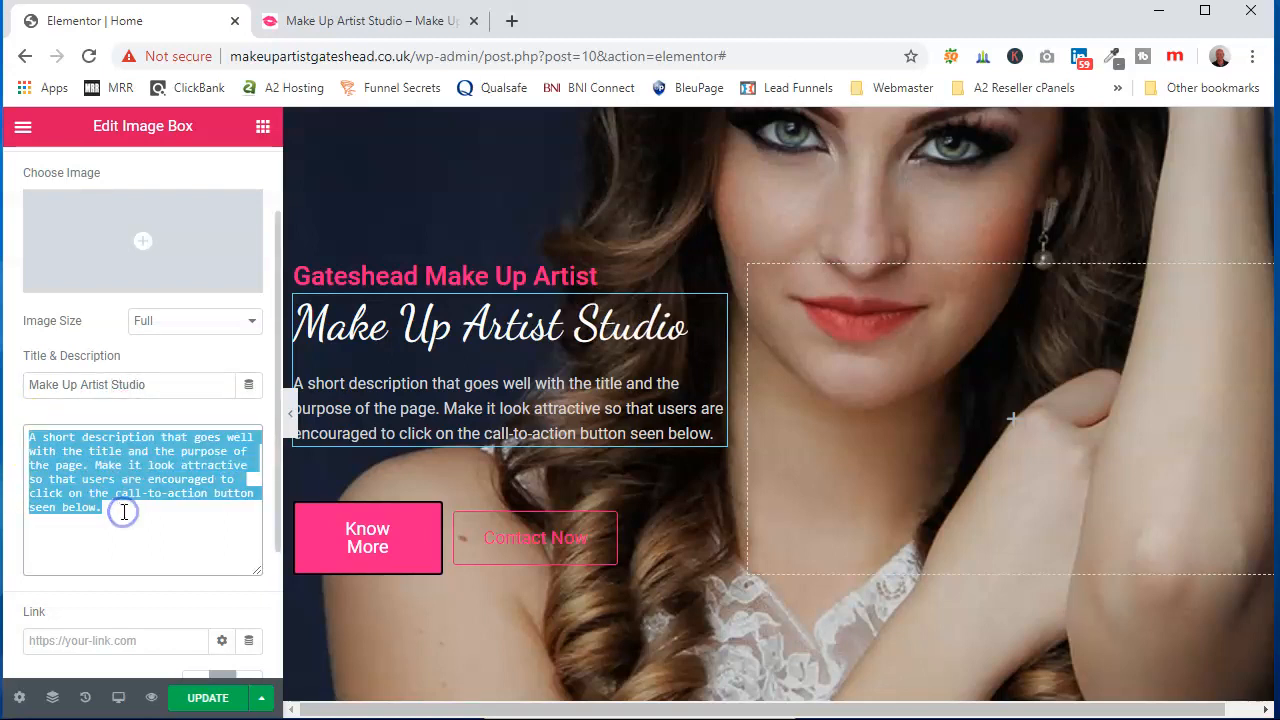
text(Our make up)
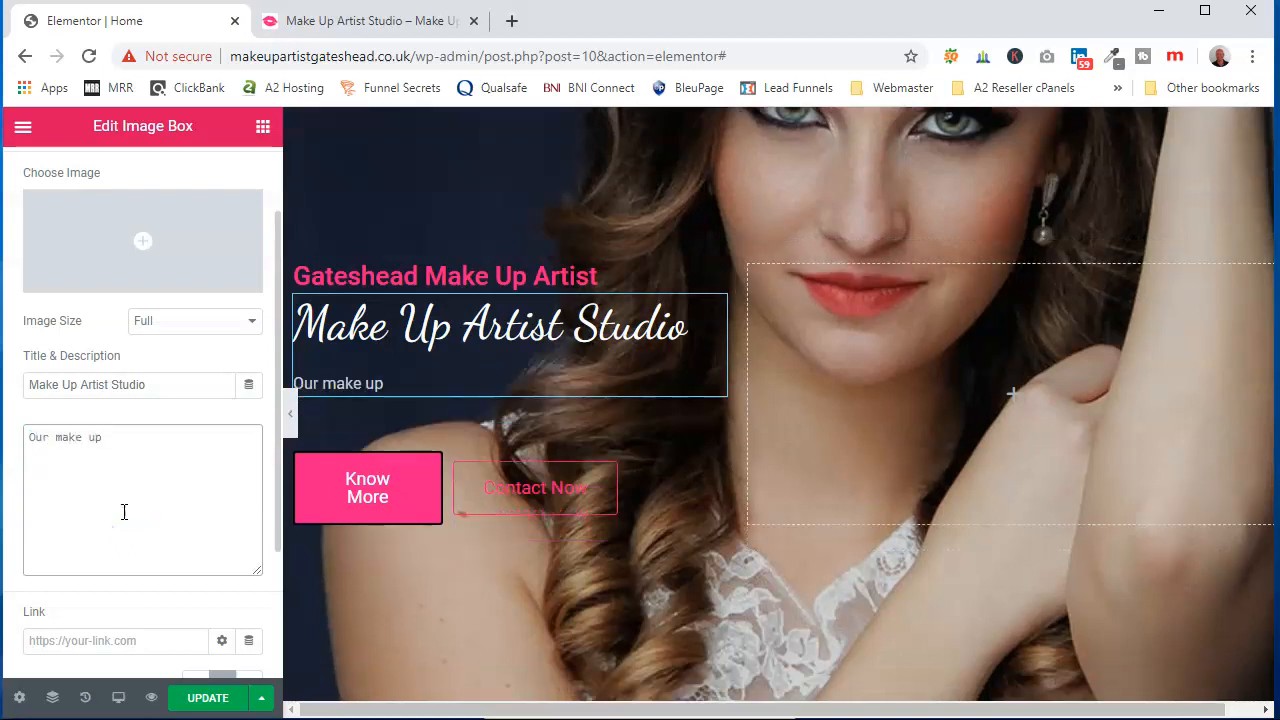
text(As)
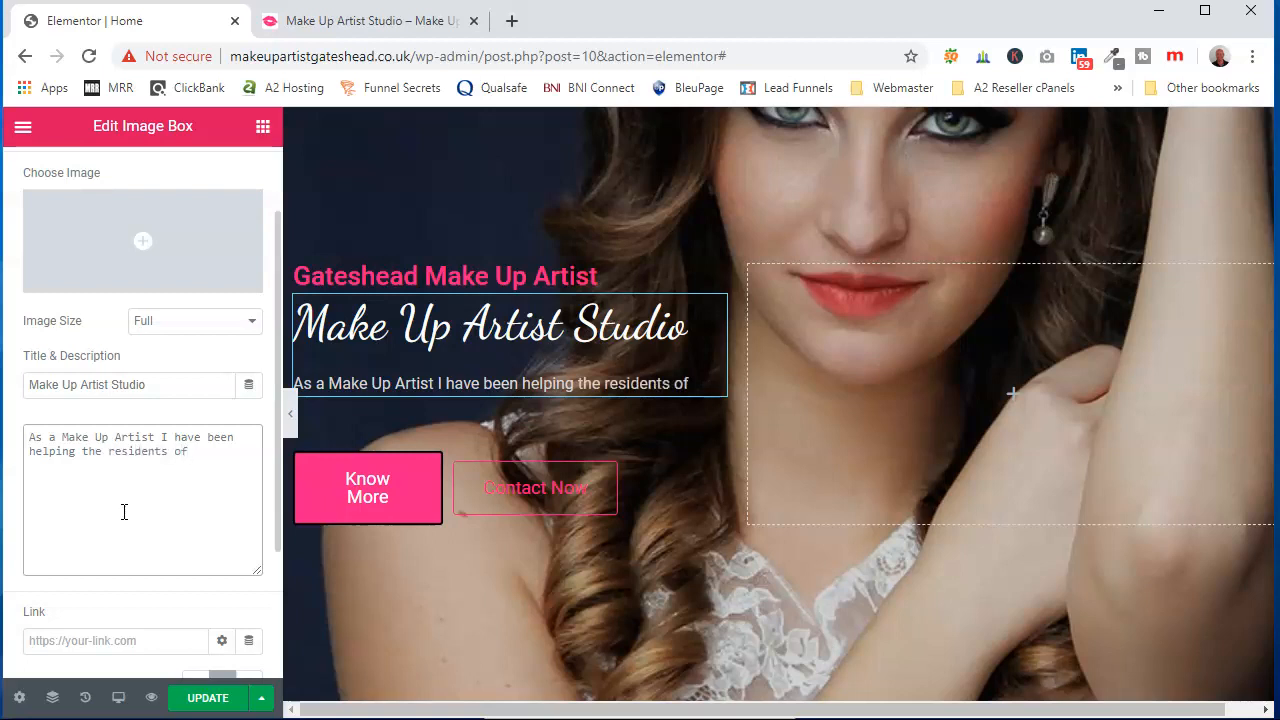
text(shead look fantastic for many years. We have re)
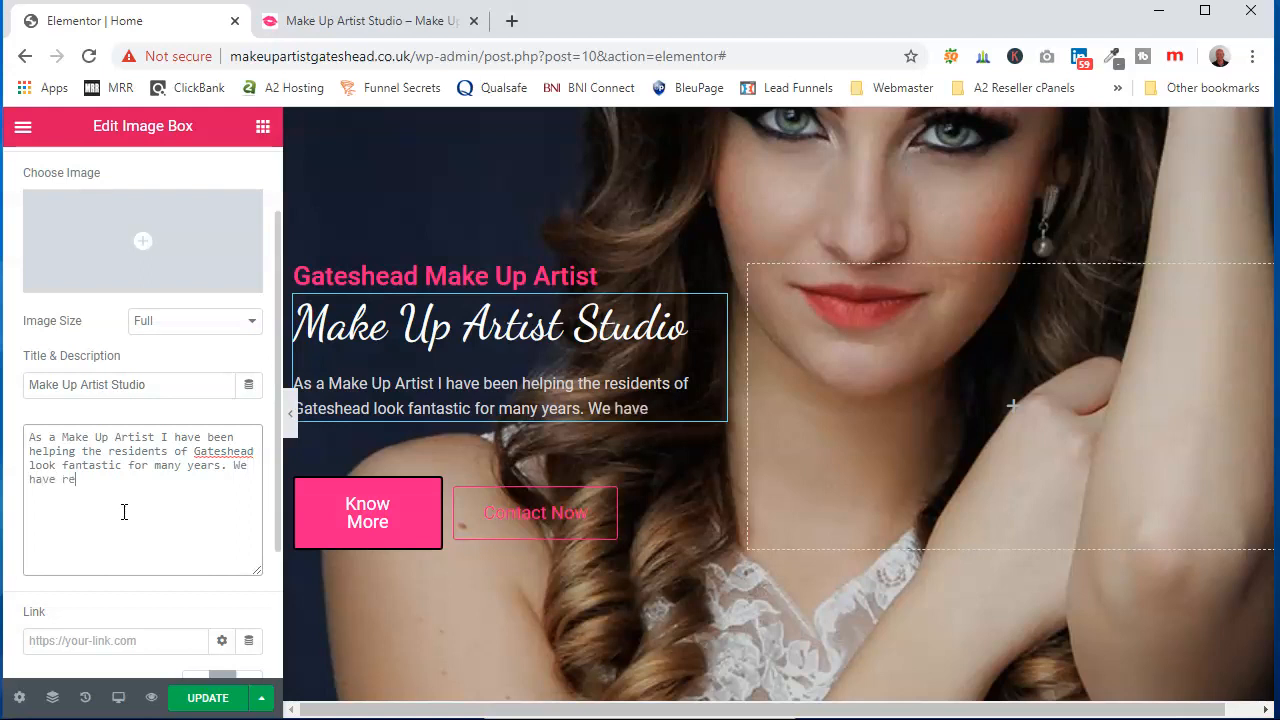
Continue the description with "We have recently opened a Make Up Artist Studio in the centre of Gateshead. Why not pop along and pay us a visit."
text(ope)
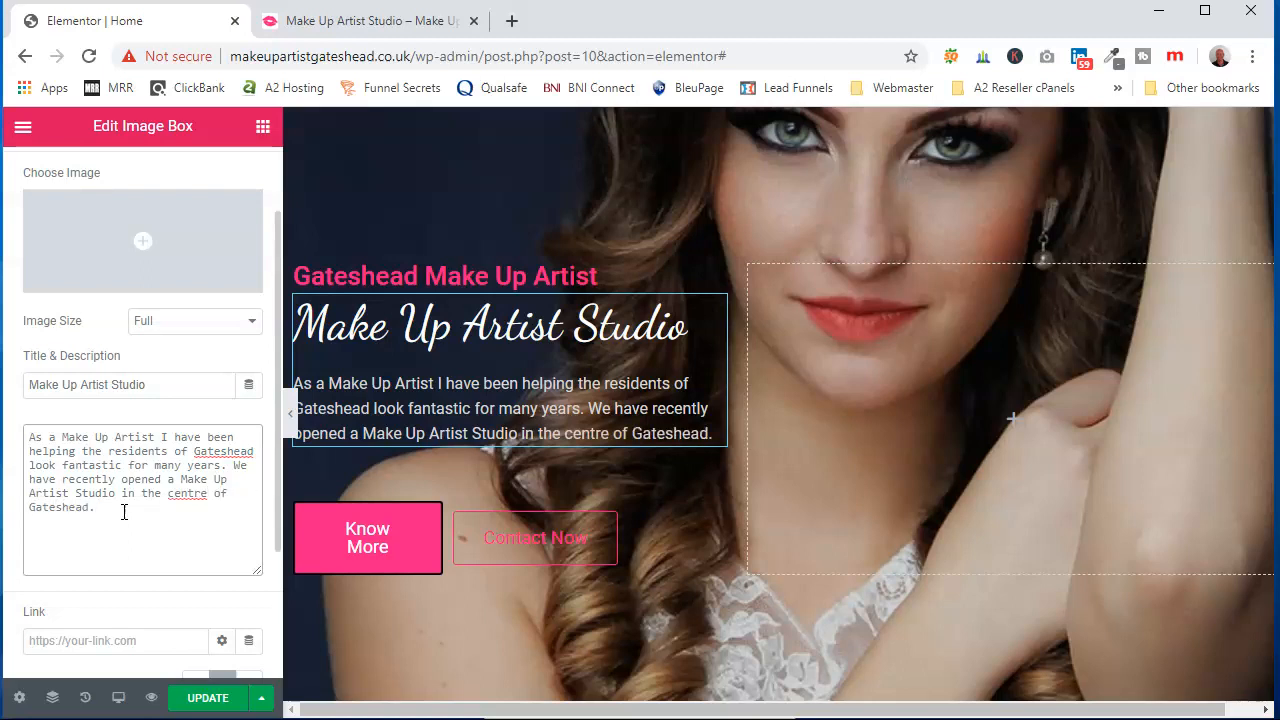
text(Wh)
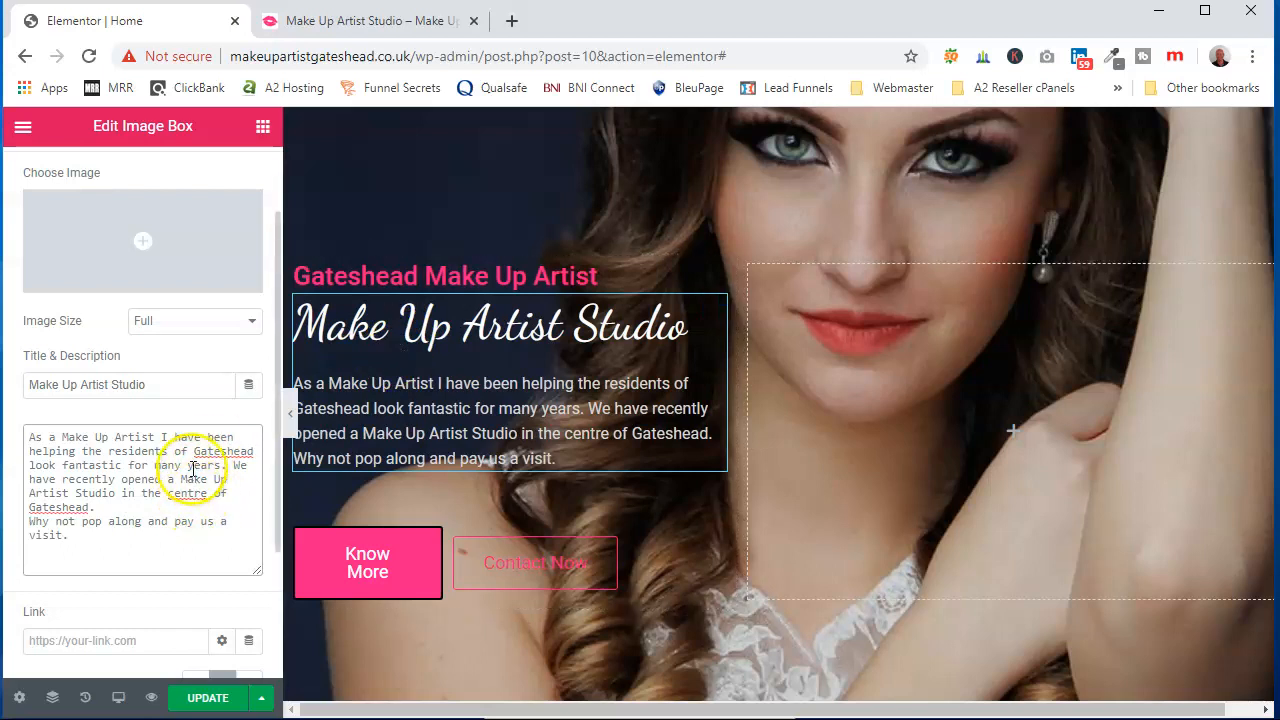
Add the words "Gateshead" and "centre" from the image box description to the spell-check dictionary
right_click(60, 510)
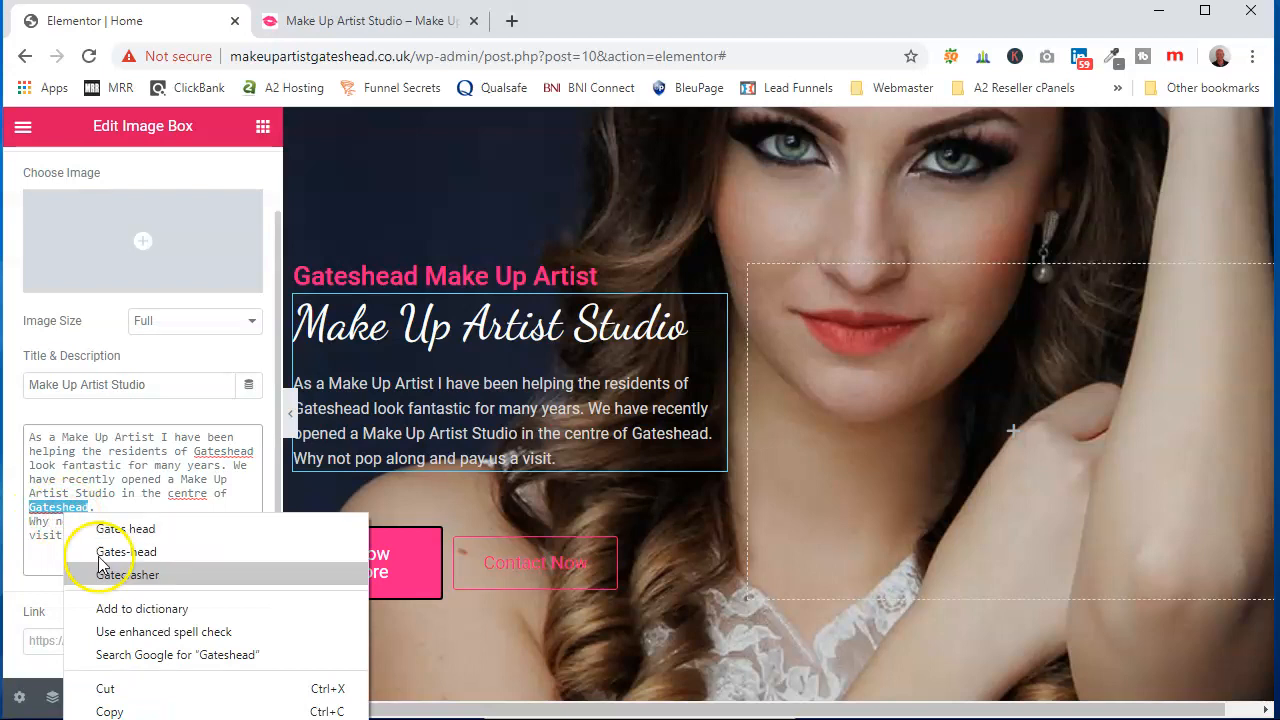
click(130, 609)
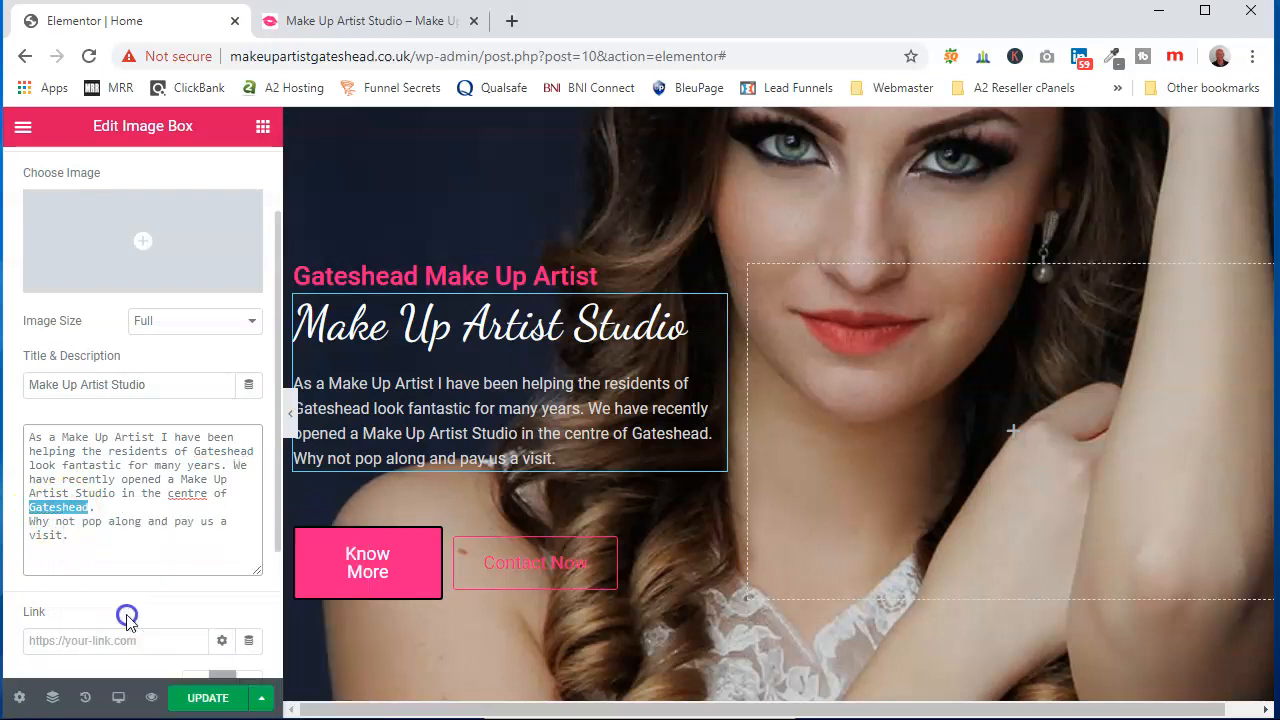
right_click(191, 504)
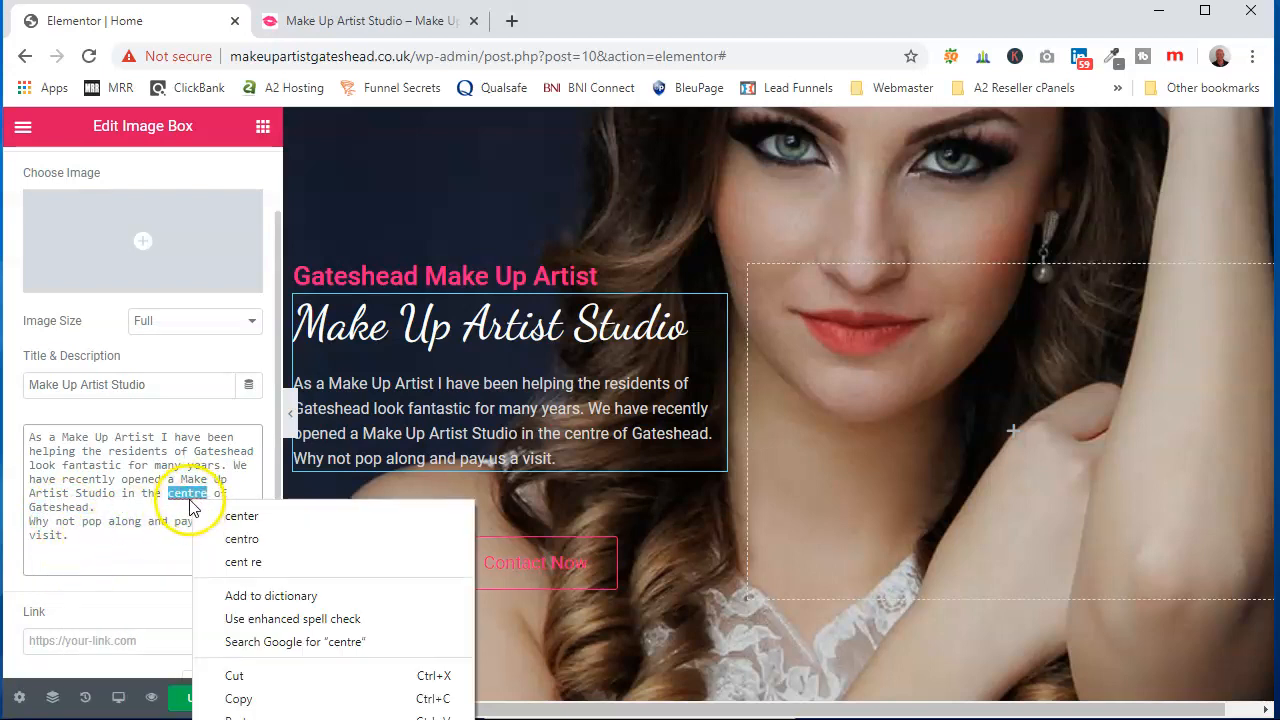
click(240, 600)
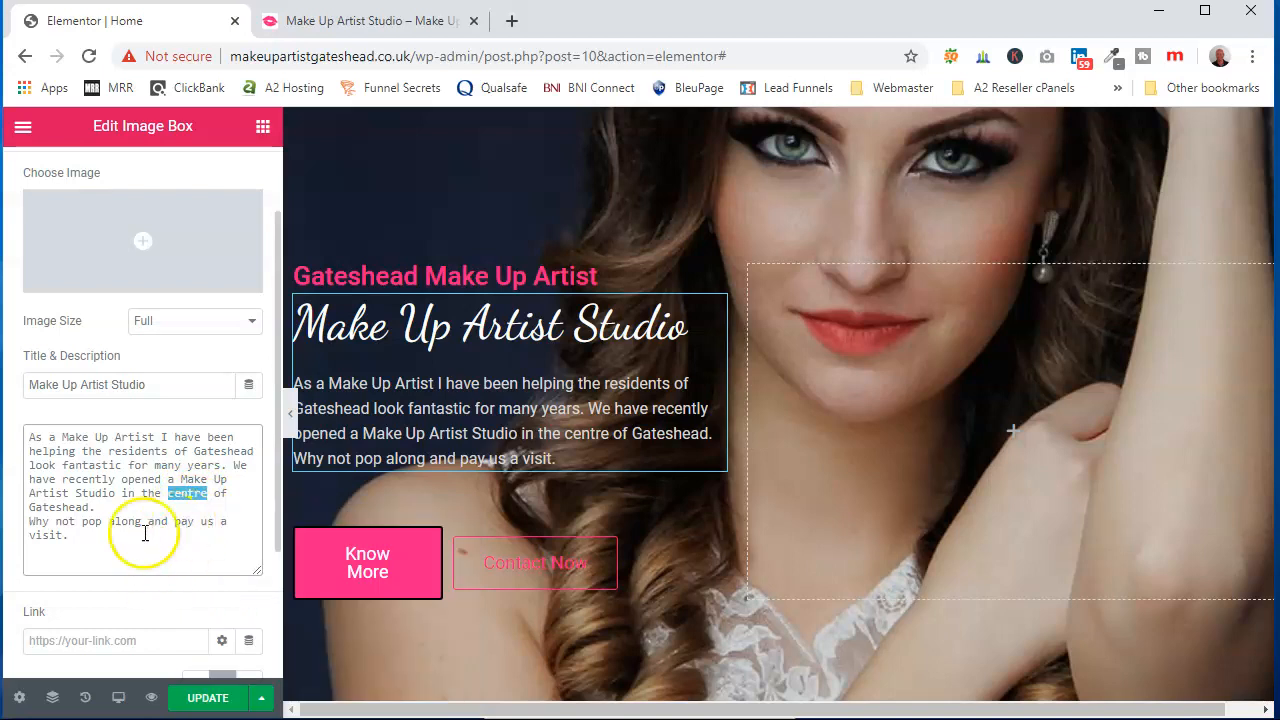
Start "We have recently opened" on a new line in the image box description and insert a </br> tag after "many years."
click(232, 466)
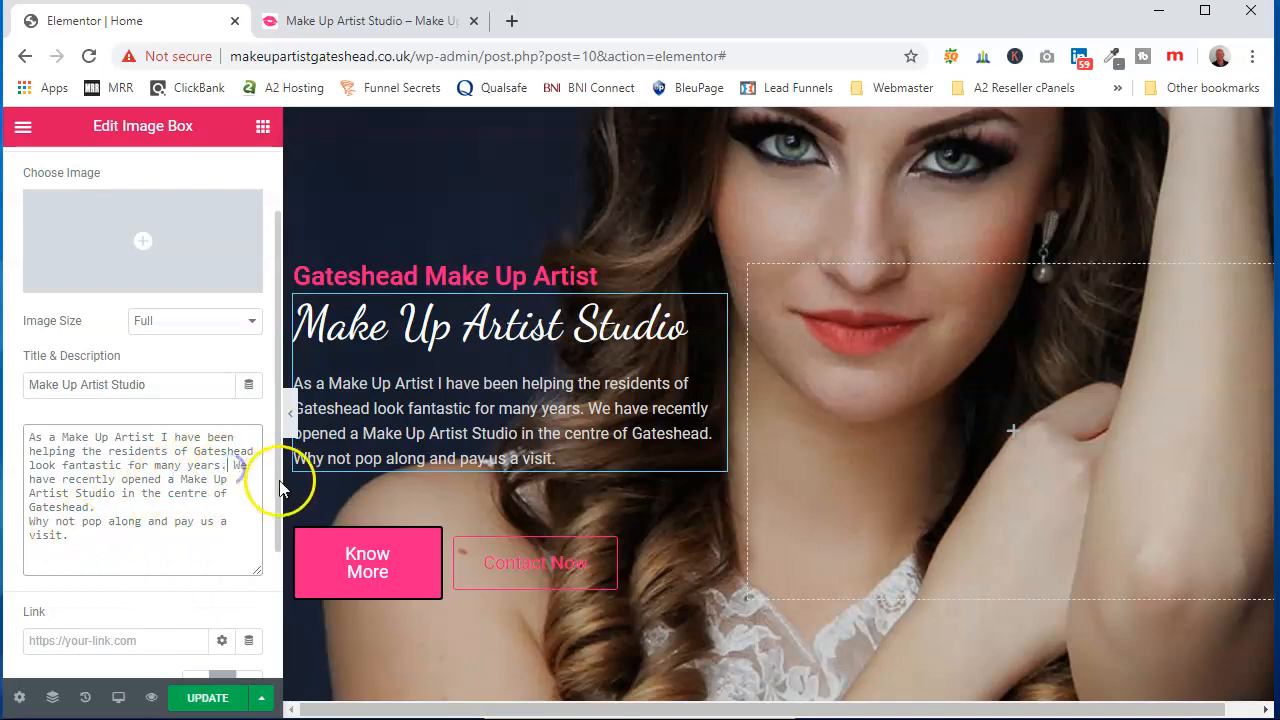
key(Return)
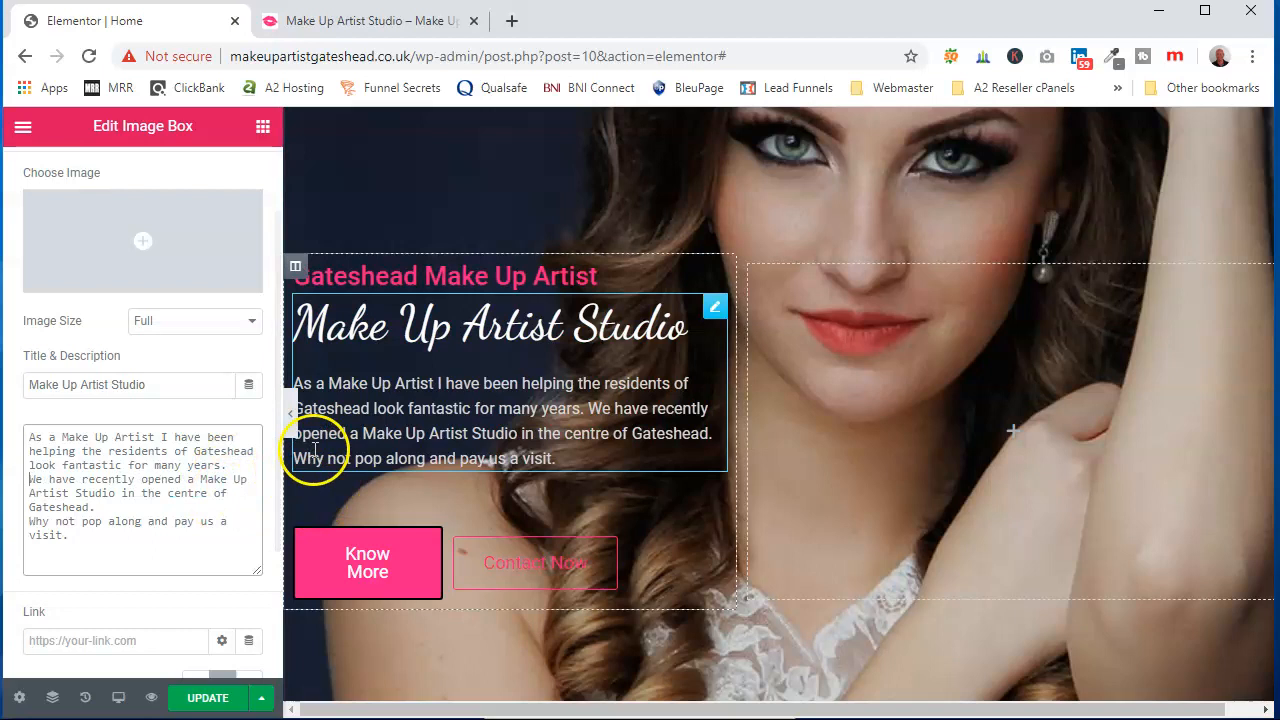
click(229, 465)
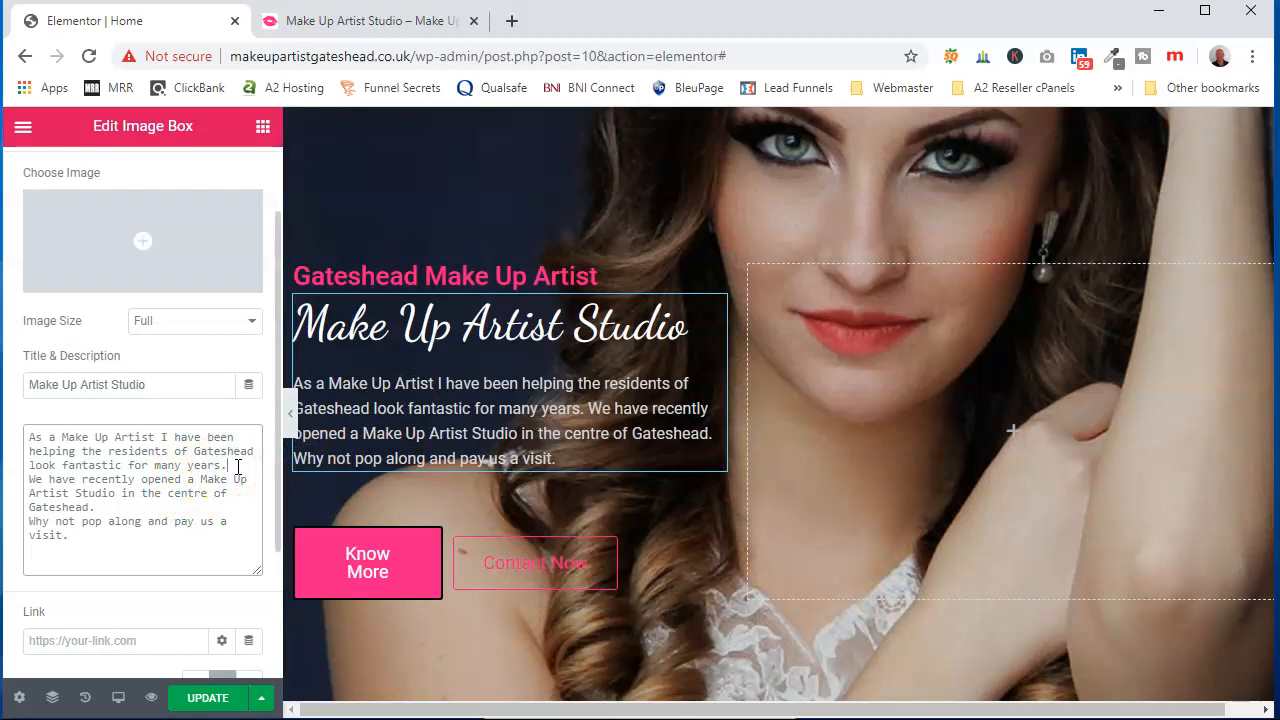
text(<)
text(b)
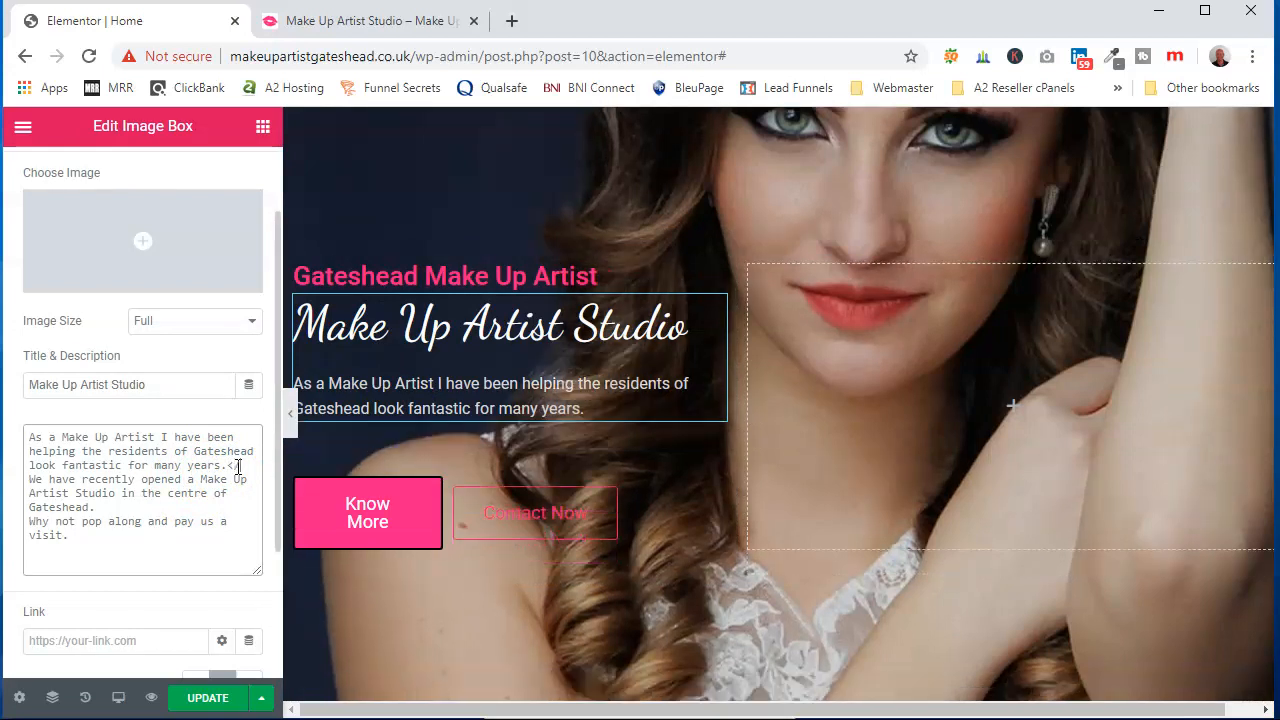
text(br>)
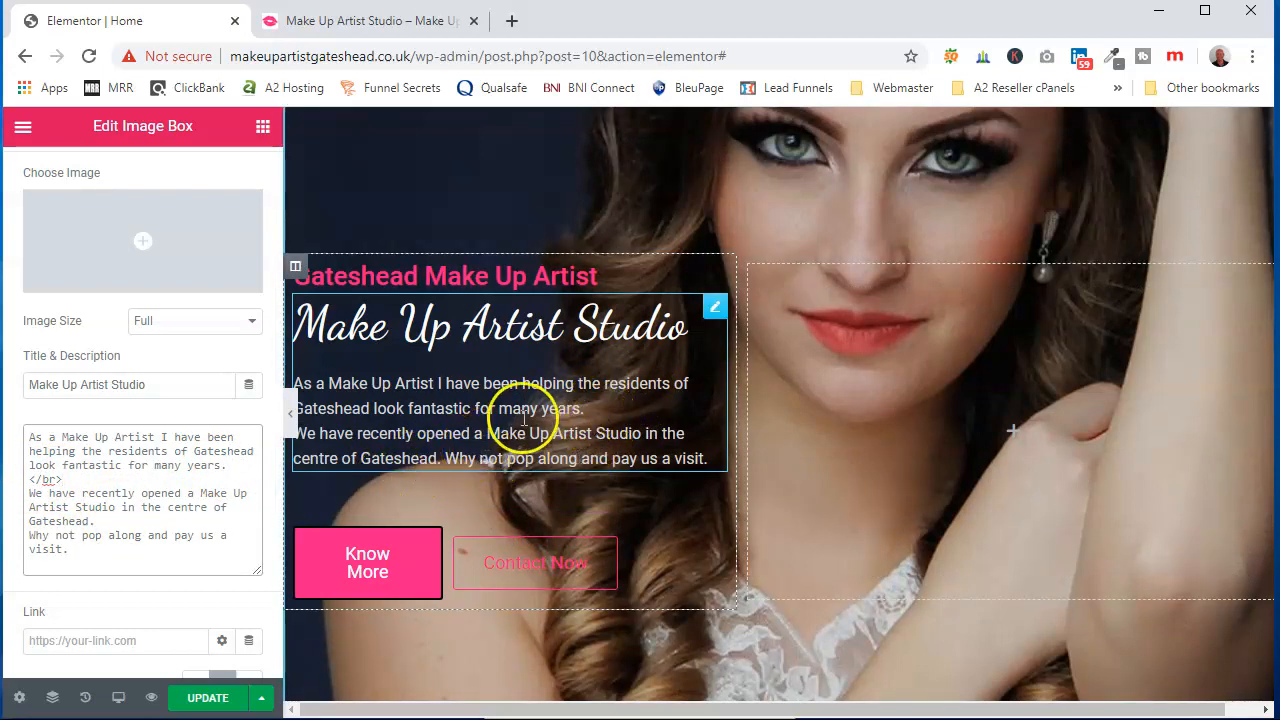
scroll(514, 414, down, 2)
scroll(514, 394, up, 2)
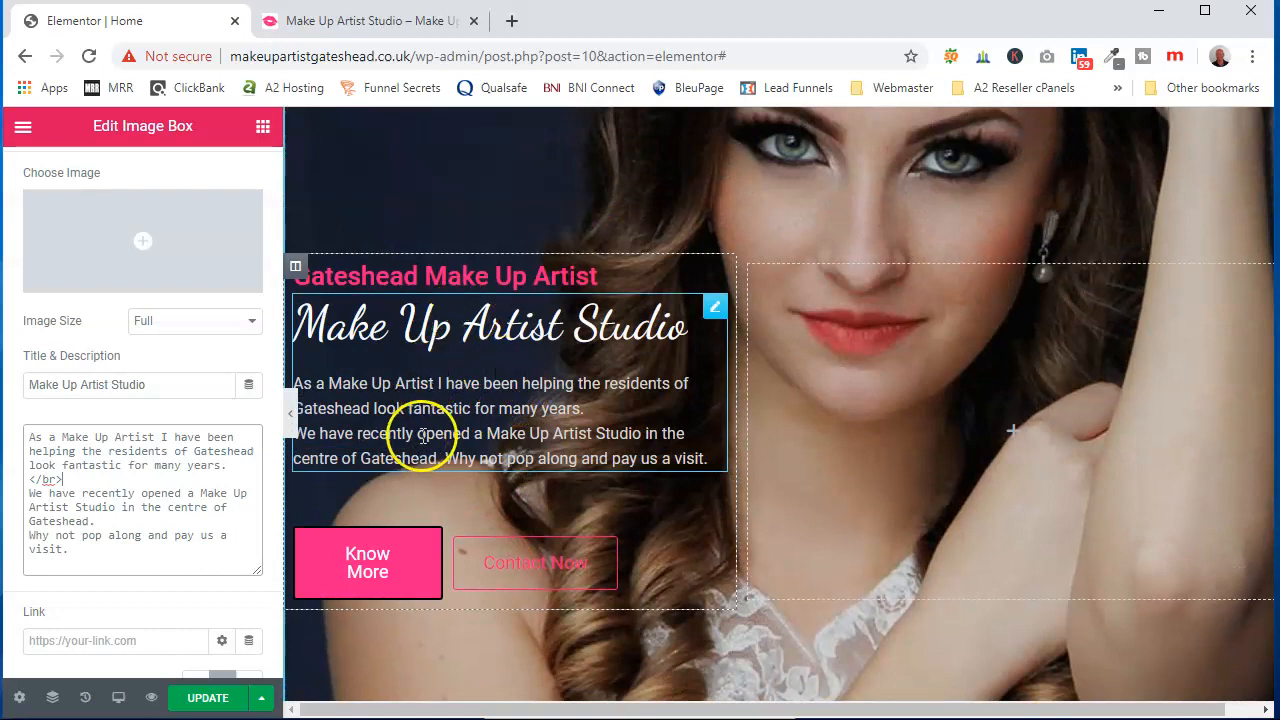
click(21, 129)
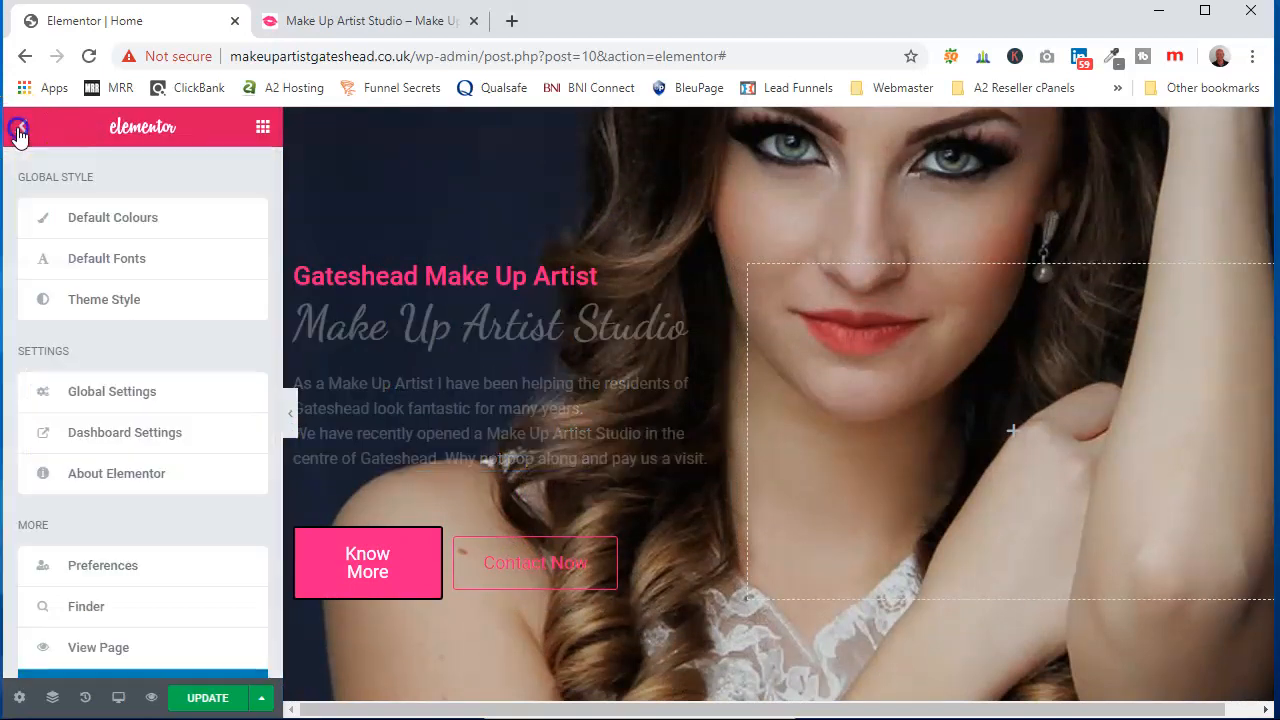
click(18, 130)
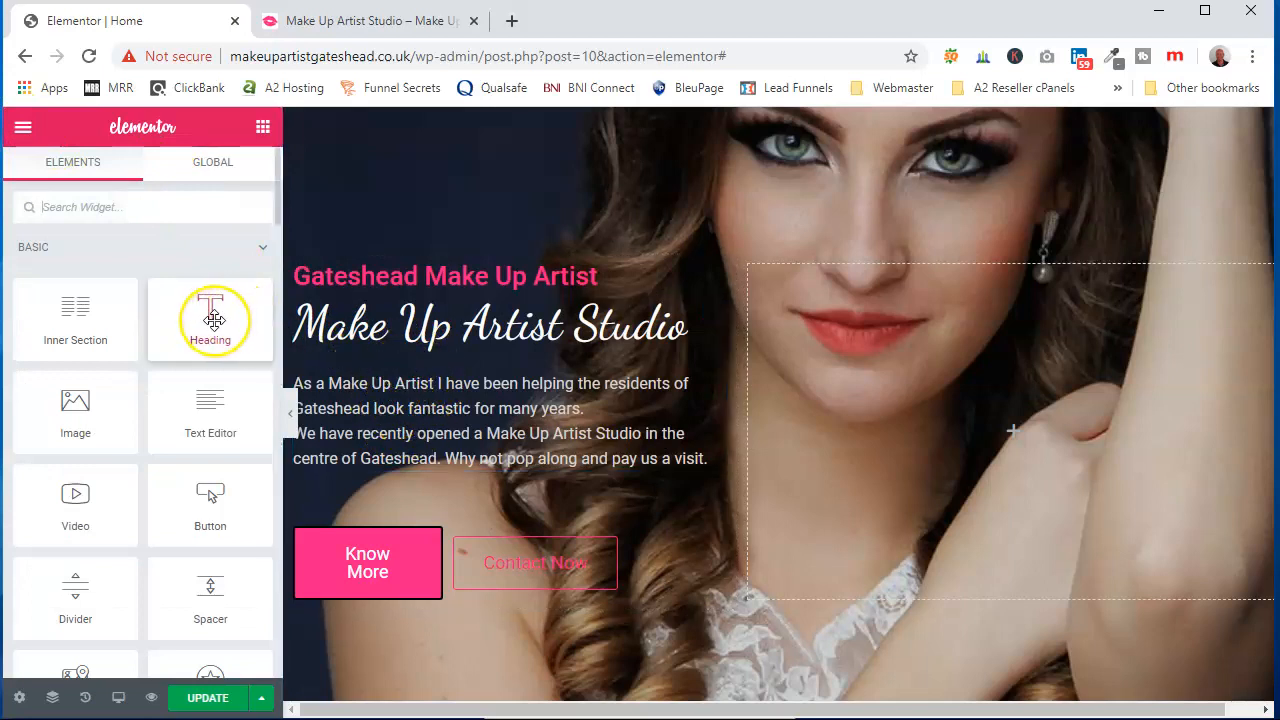
click(462, 330)
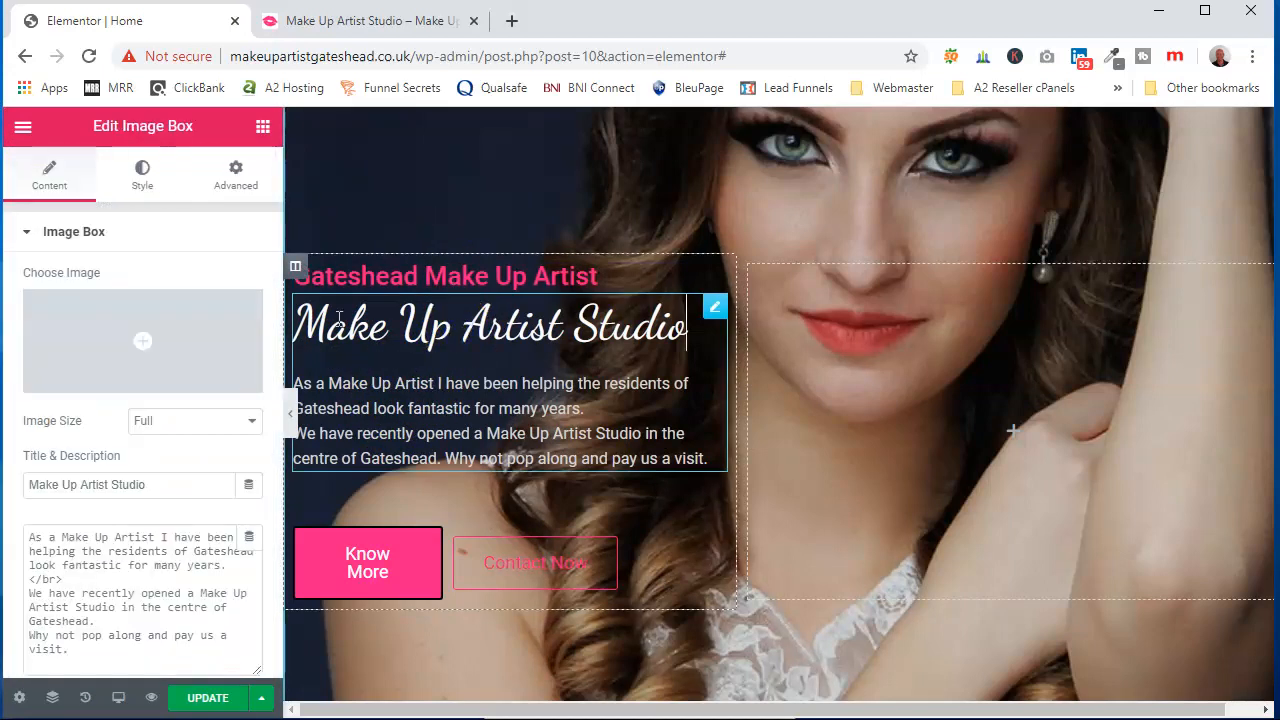
Add a Heading widget between "Gateshead Make Up Artist" and the image box, with the title "Make Up Artist Studio"
click(23, 130)
click(23, 130)
drag(206, 322, 416, 308)
drag(207, 301, 27, 301)
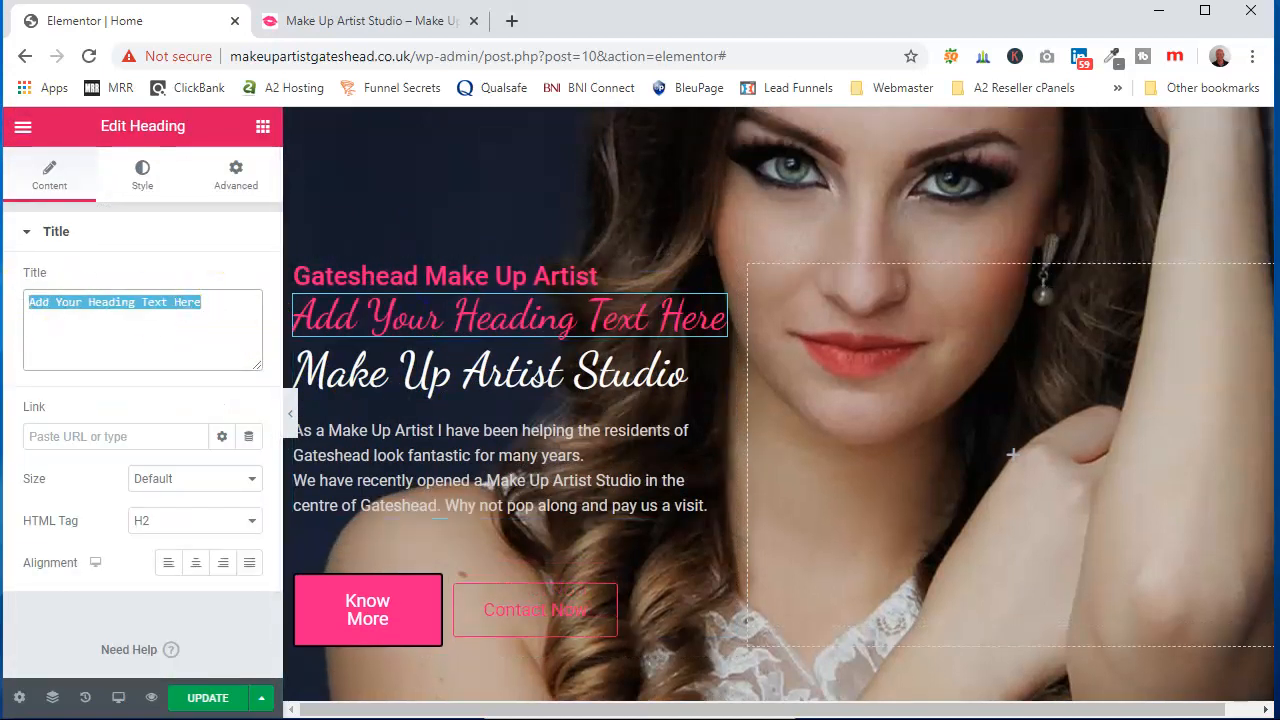
text(Make Up Artist Studio)
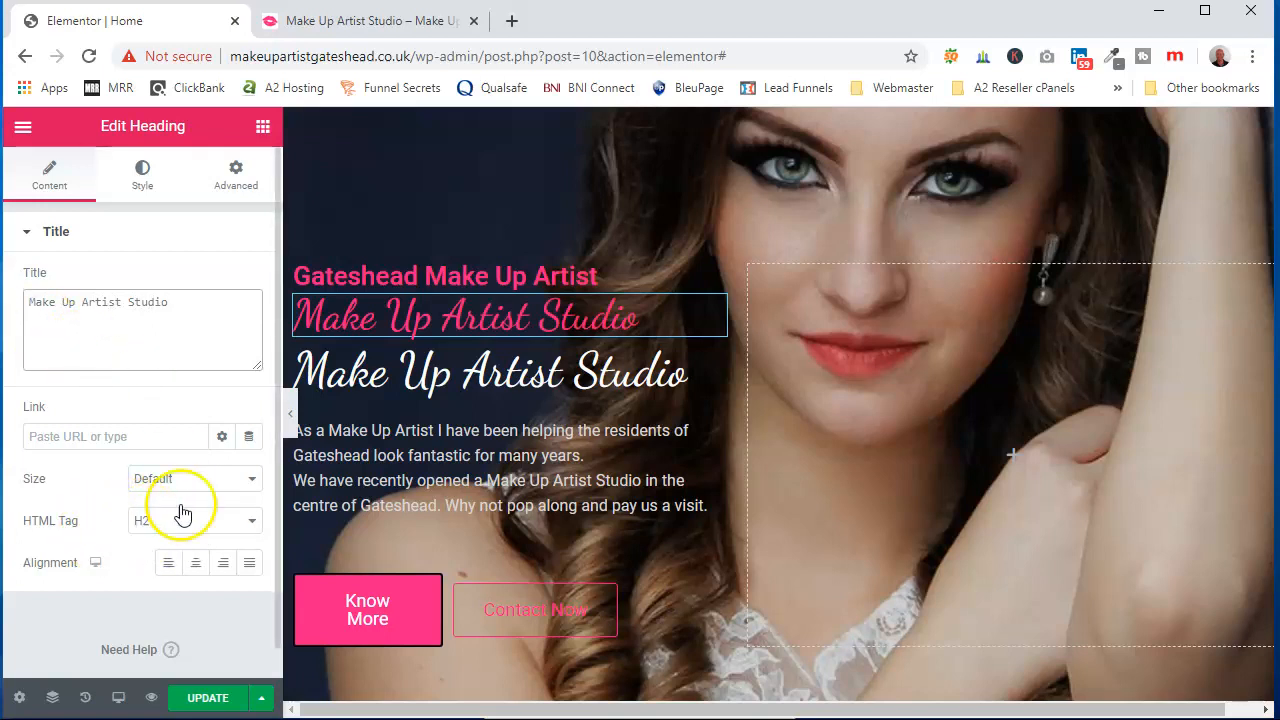
Set the new heading's text colour to white, #FFFFFF
click(140, 178)
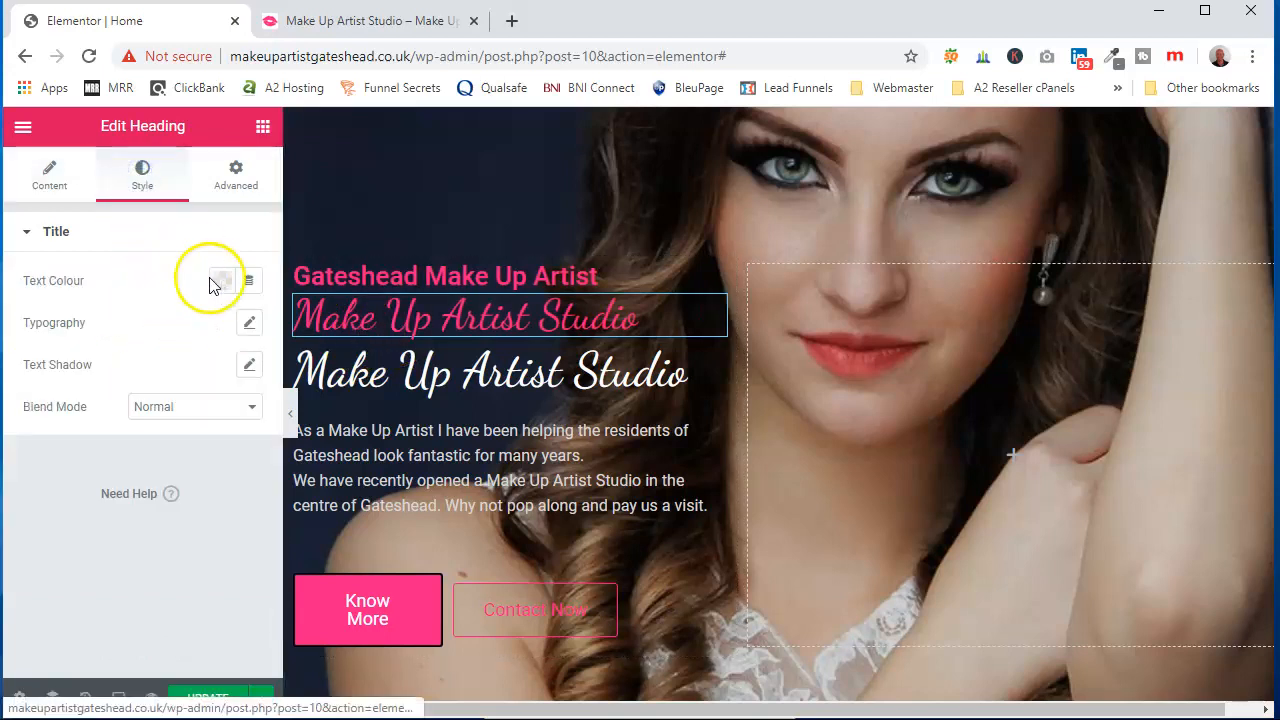
click(218, 281)
click(312, 331)
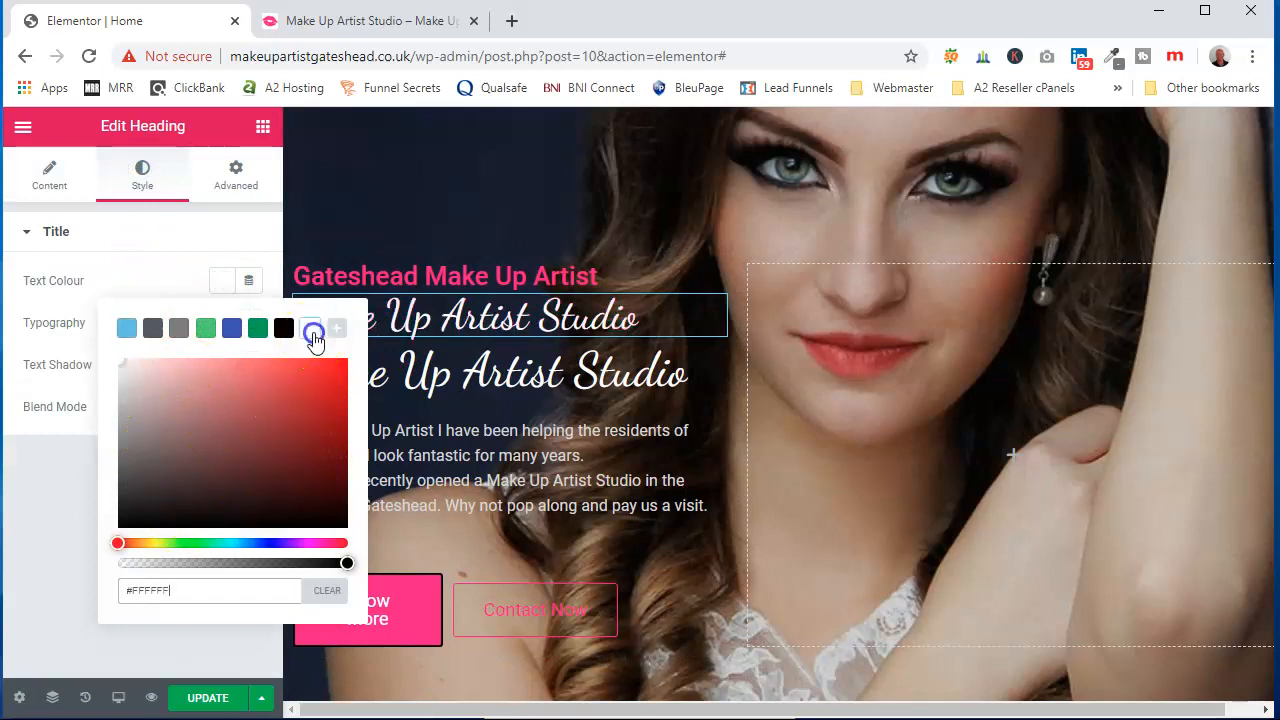
click(160, 280)
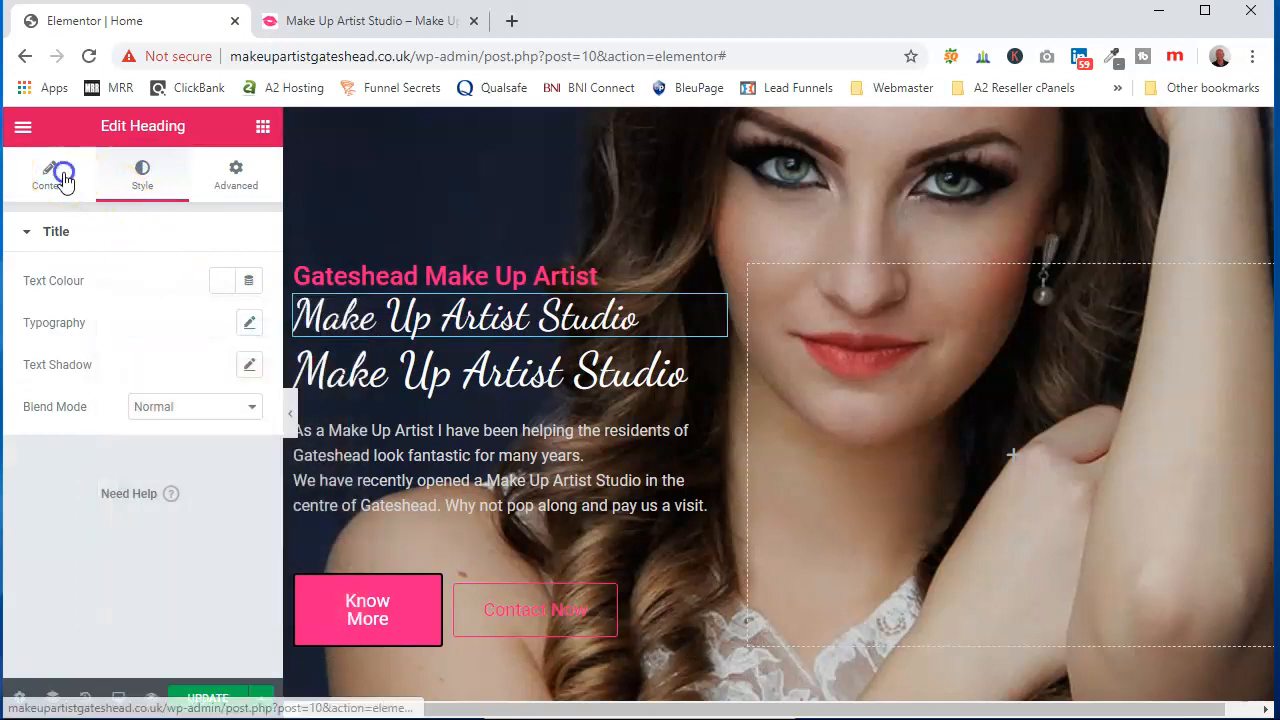
Try the Large size preset on the new heading and settle on XL
click(49, 175)
click(192, 482)
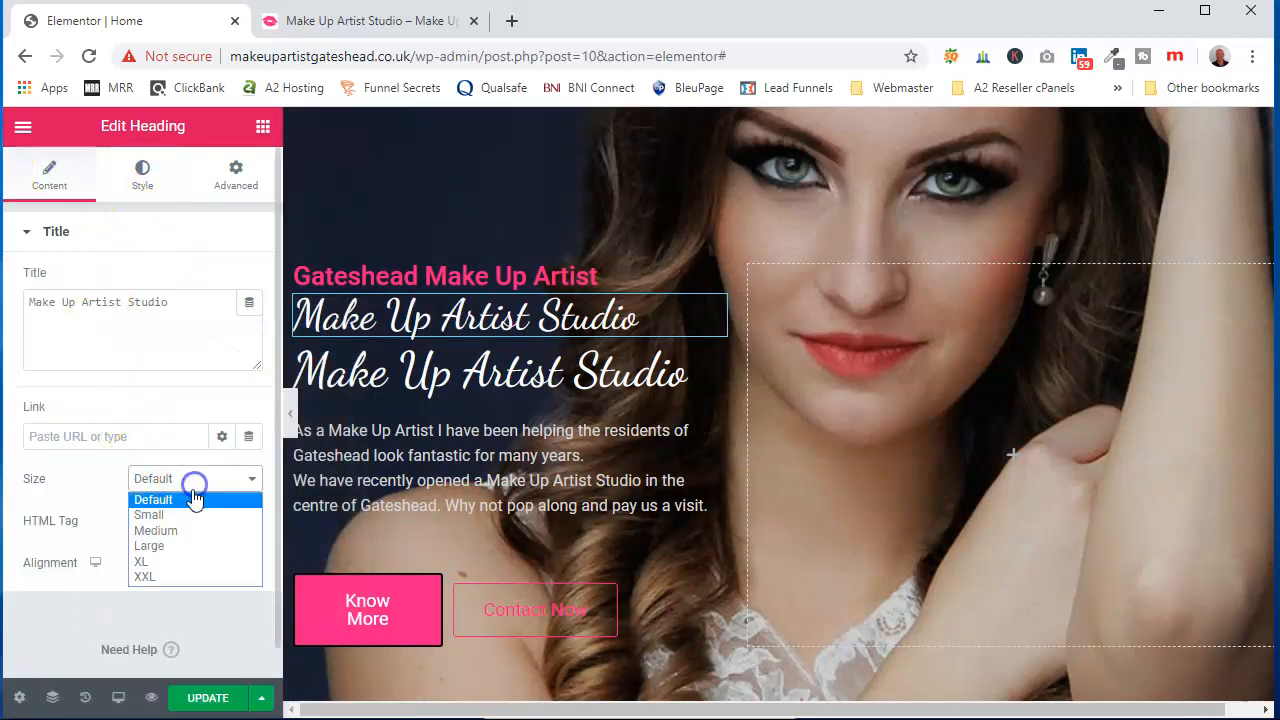
click(182, 573)
click(194, 480)
click(155, 546)
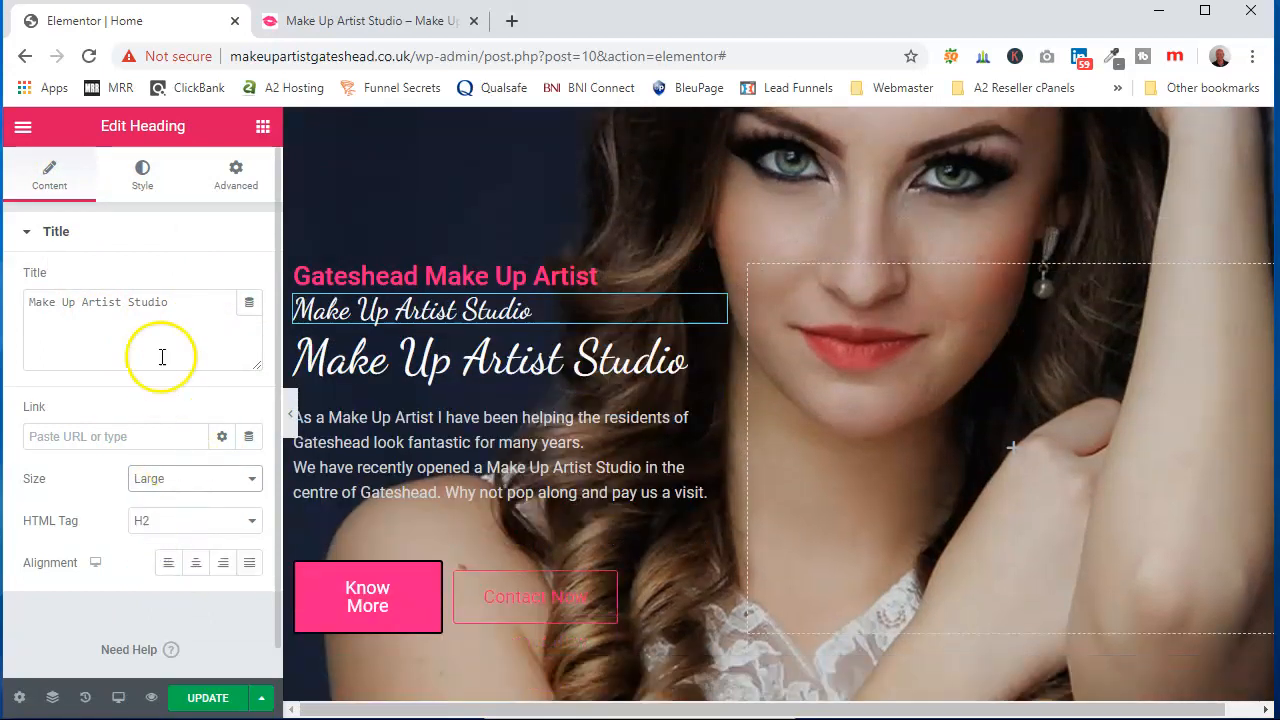
click(192, 482)
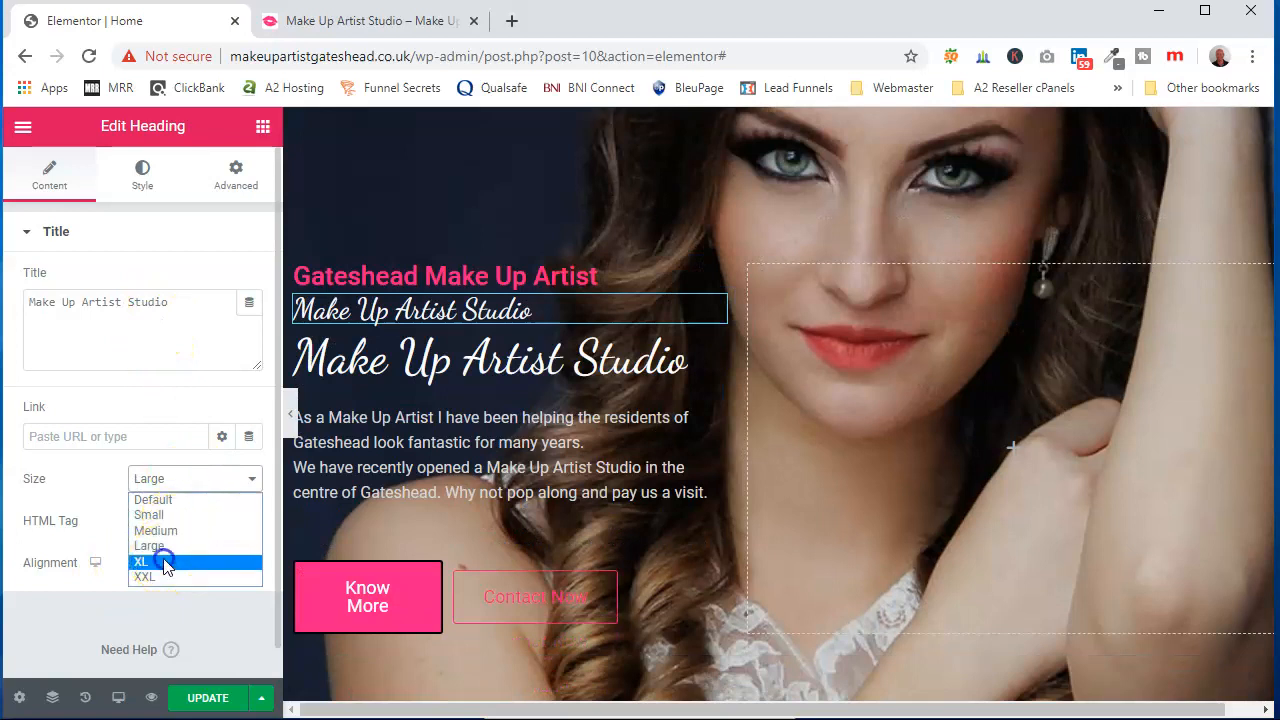
click(162, 557)
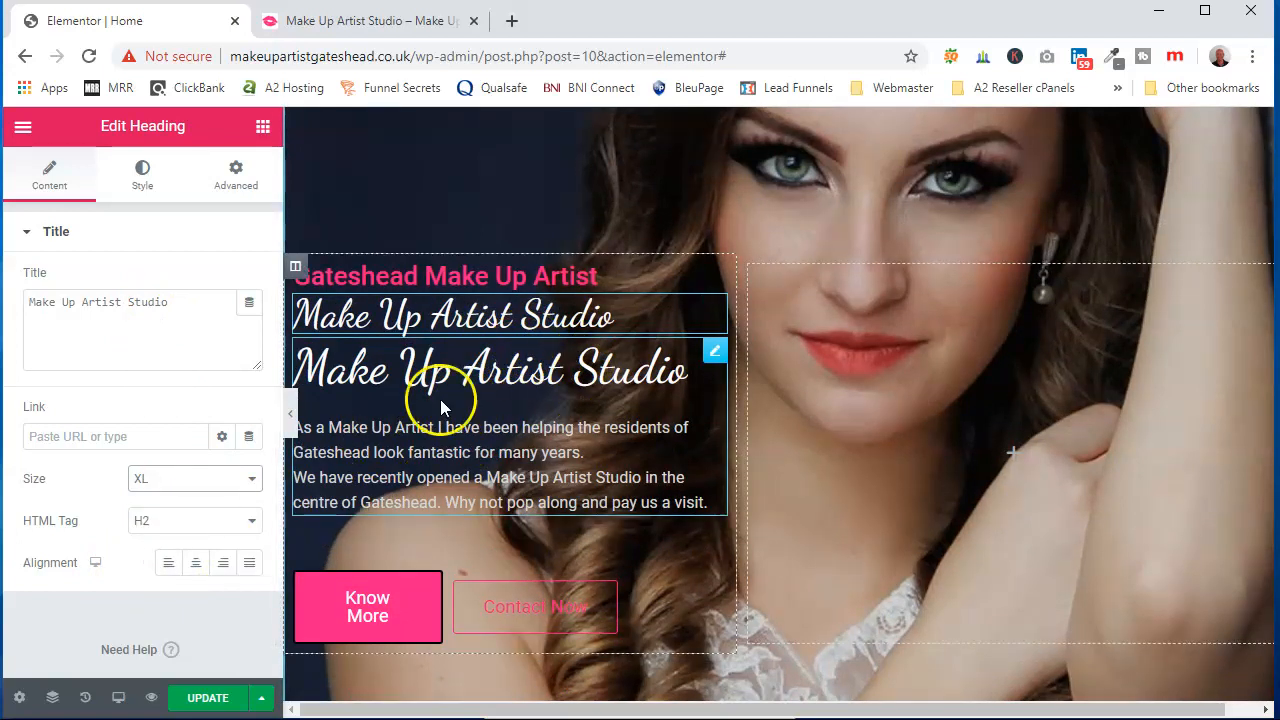
Set the new heading's typography size to 48 px to match the image box title
click(143, 178)
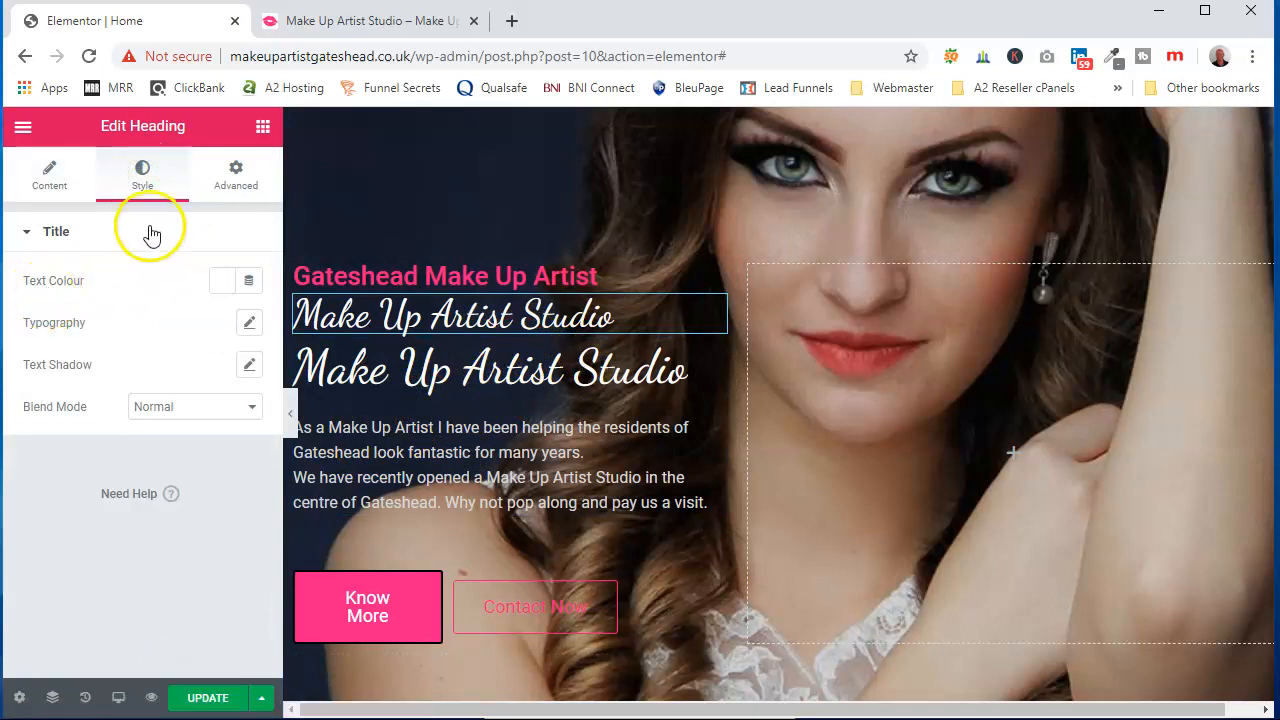
click(249, 323)
drag(37, 456, 78, 460)
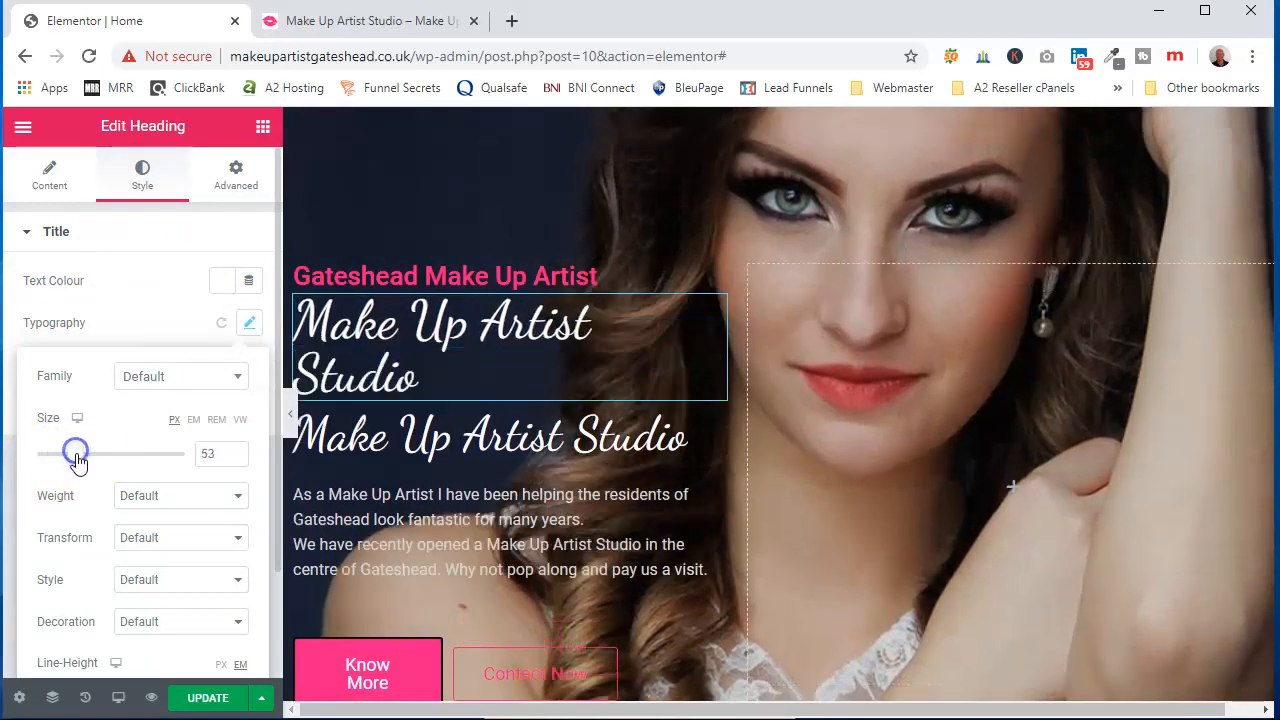
click(234, 458)
click(234, 458)
click(234, 458)
click(233, 459)
click(233, 459)
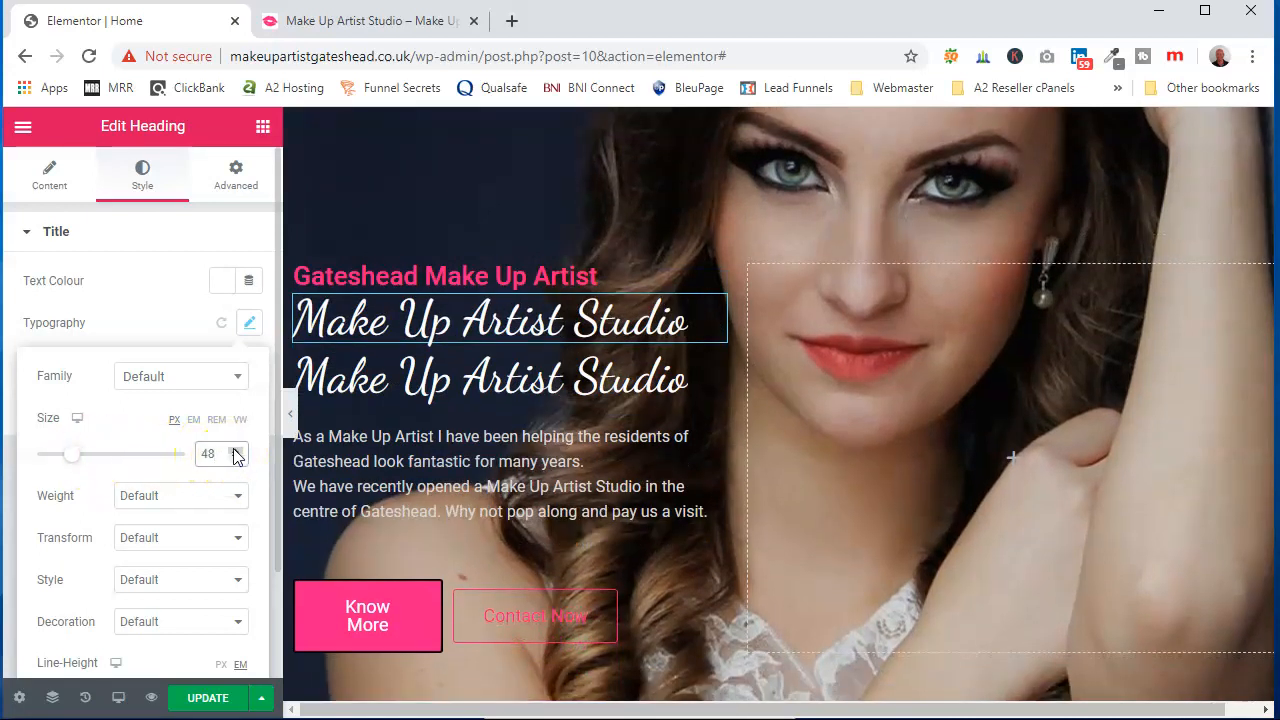
Try a 50 px typography size on the new heading and return it to 48 px
click(234, 449)
click(234, 449)
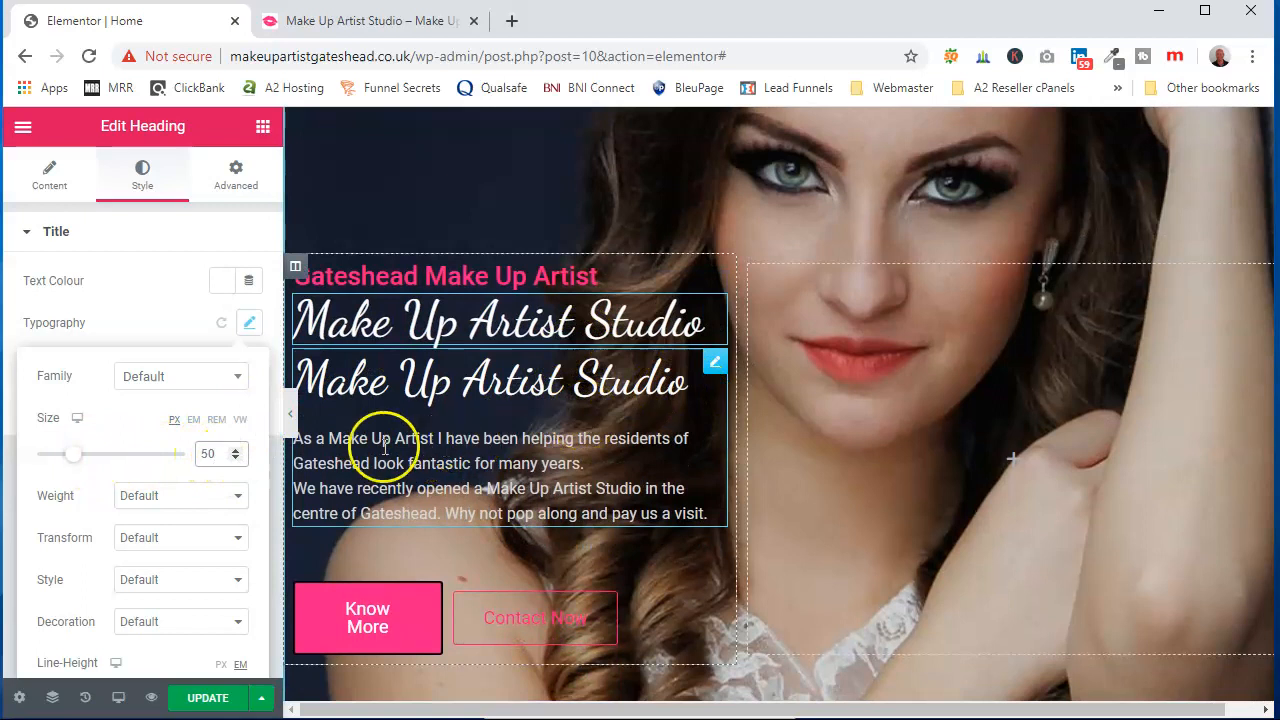
click(238, 459)
click(238, 459)
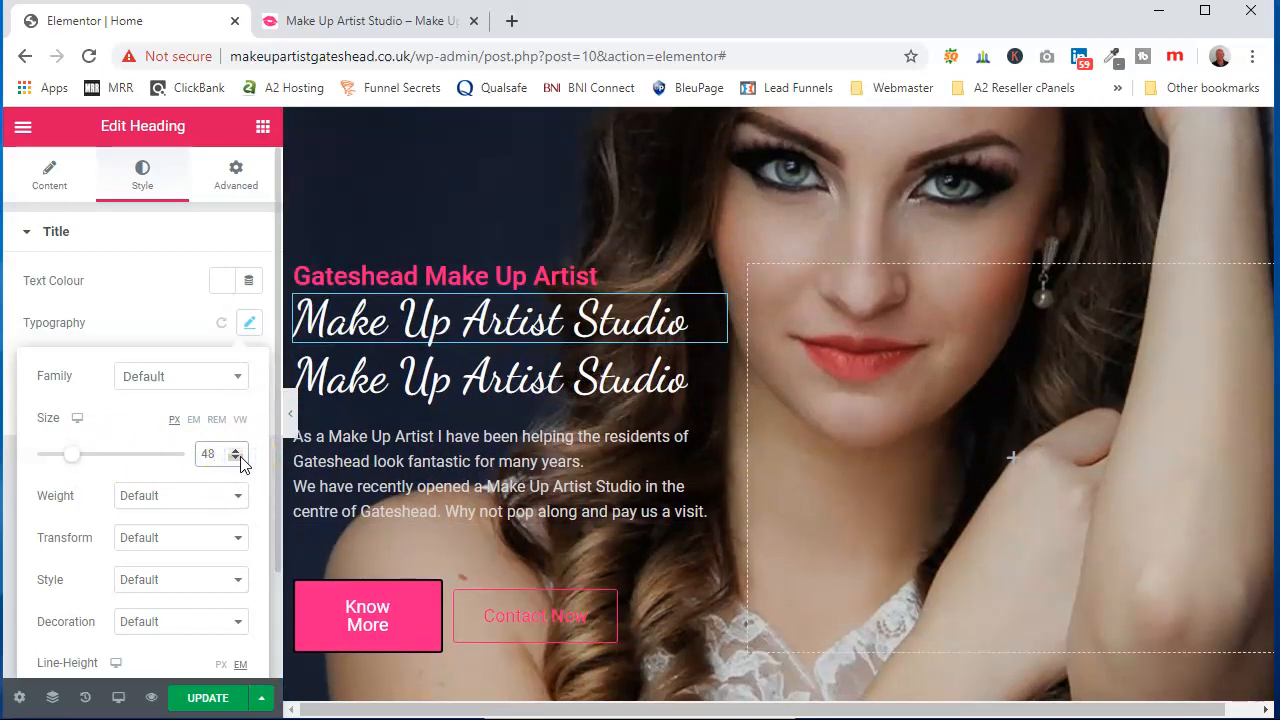
Remove the </br> tag and the line break before "Why not pop along" from the image box description
click(458, 479)
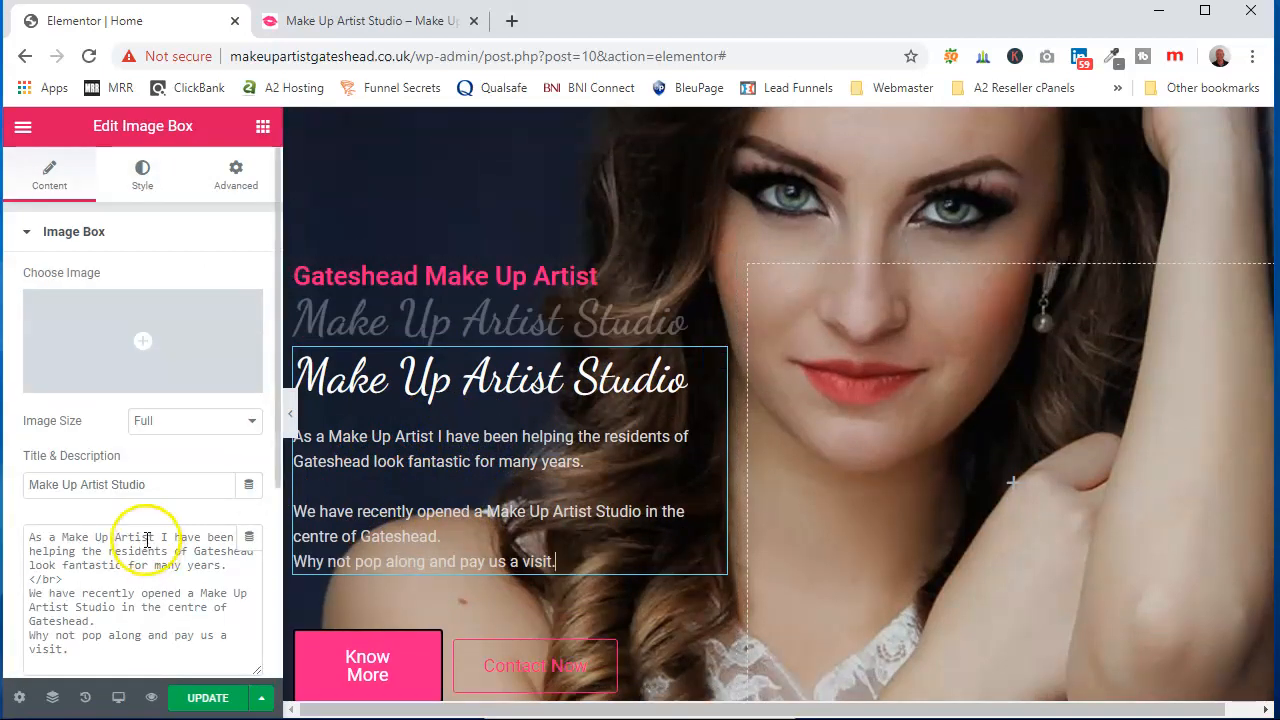
scroll(147, 540, down, 1)
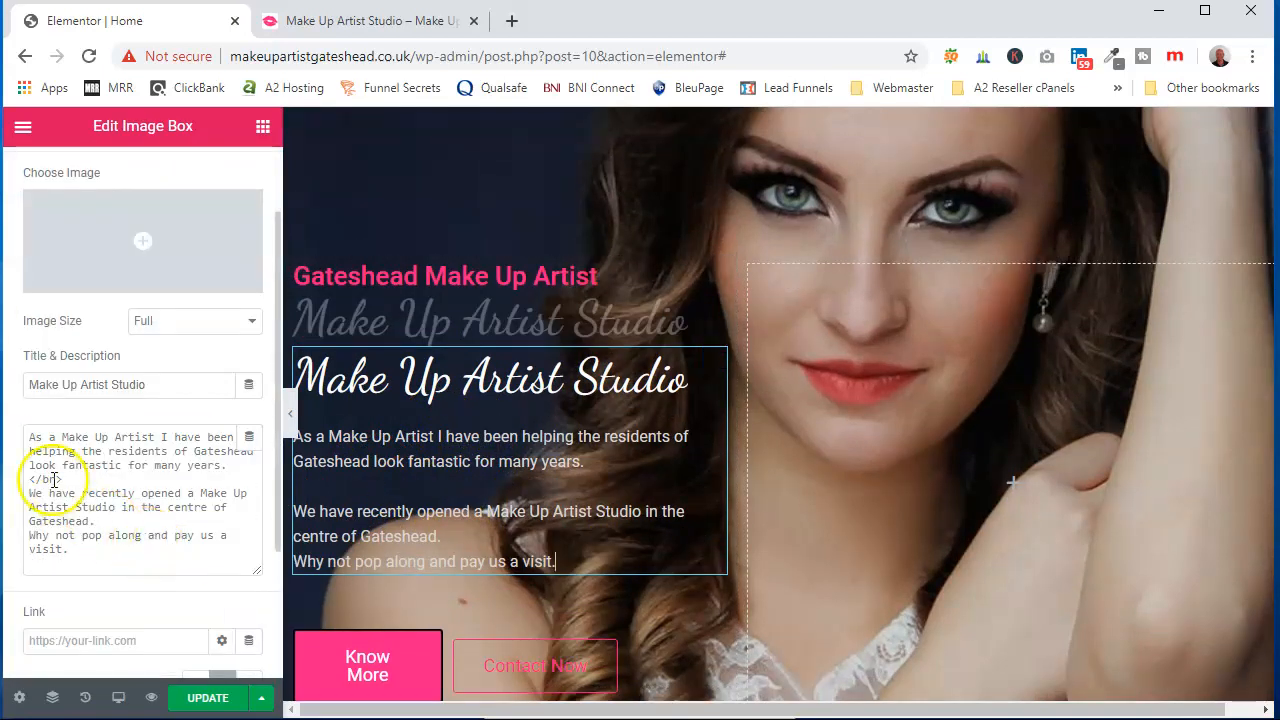
click(240, 467)
key(Delete)
key(Delete)
key(Delete)
key(Delete)
key(Delete)
key(Delete)
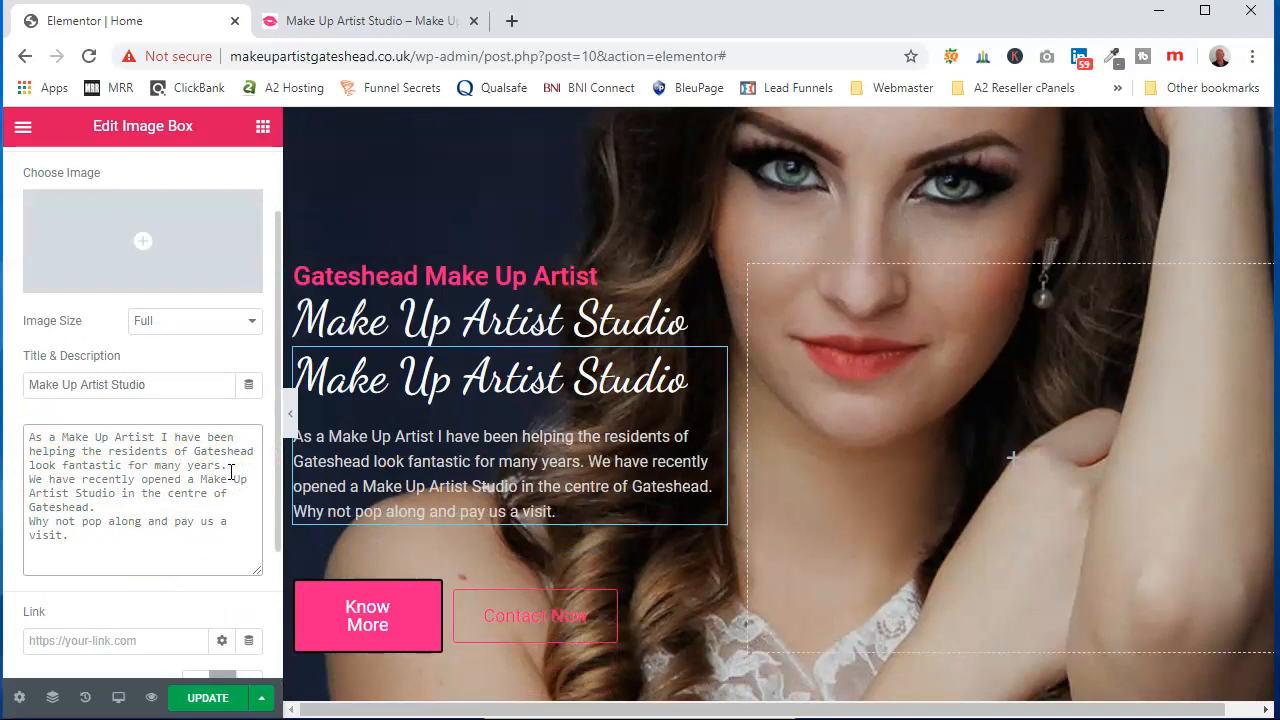
click(108, 508)
key(Delete)
Copy the entire description text of the image box
drag(127, 520, 22, 440)
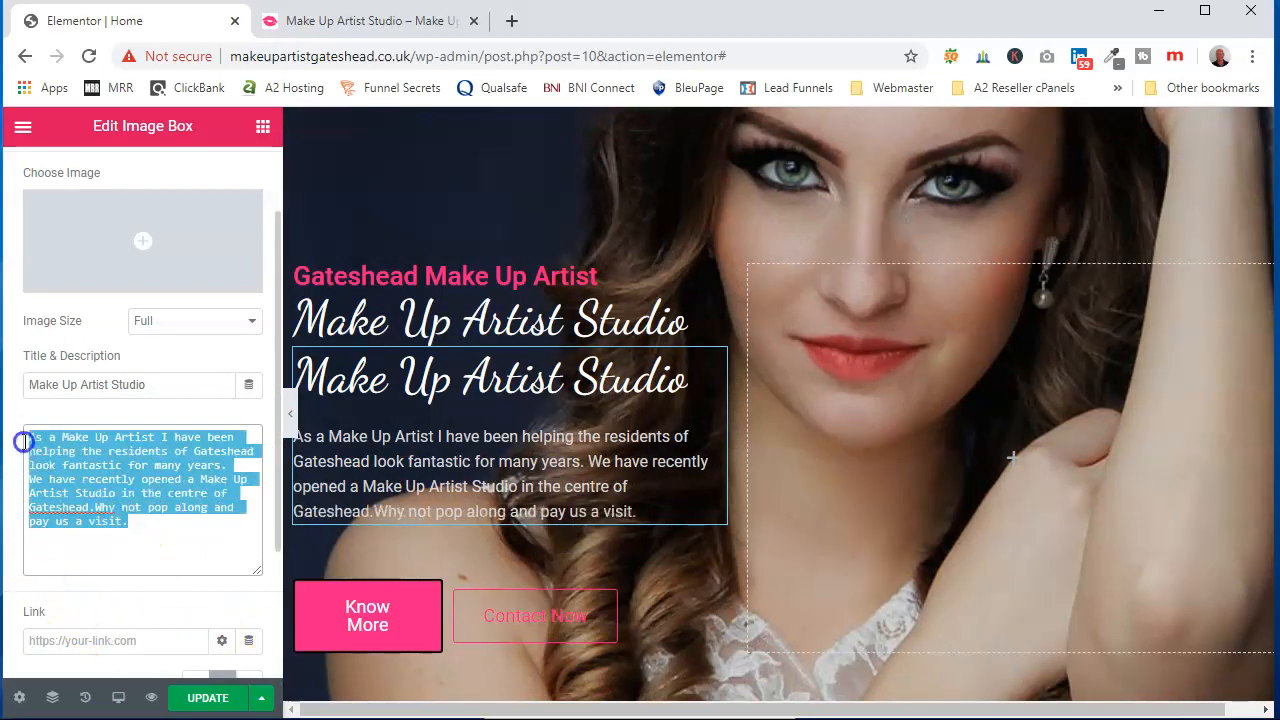
right_click(46, 455)
click(92, 525)
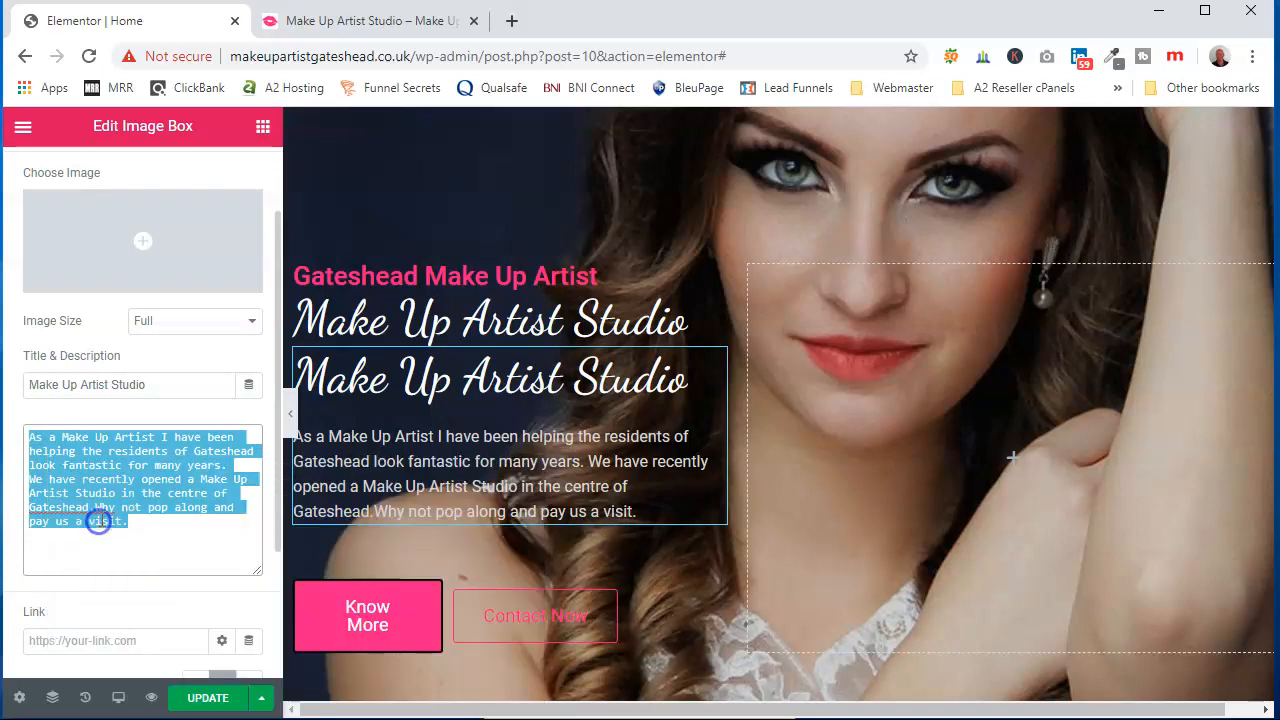
Add a Text Editor widget below the new white heading and replace its placeholder text with the copied description
click(23, 126)
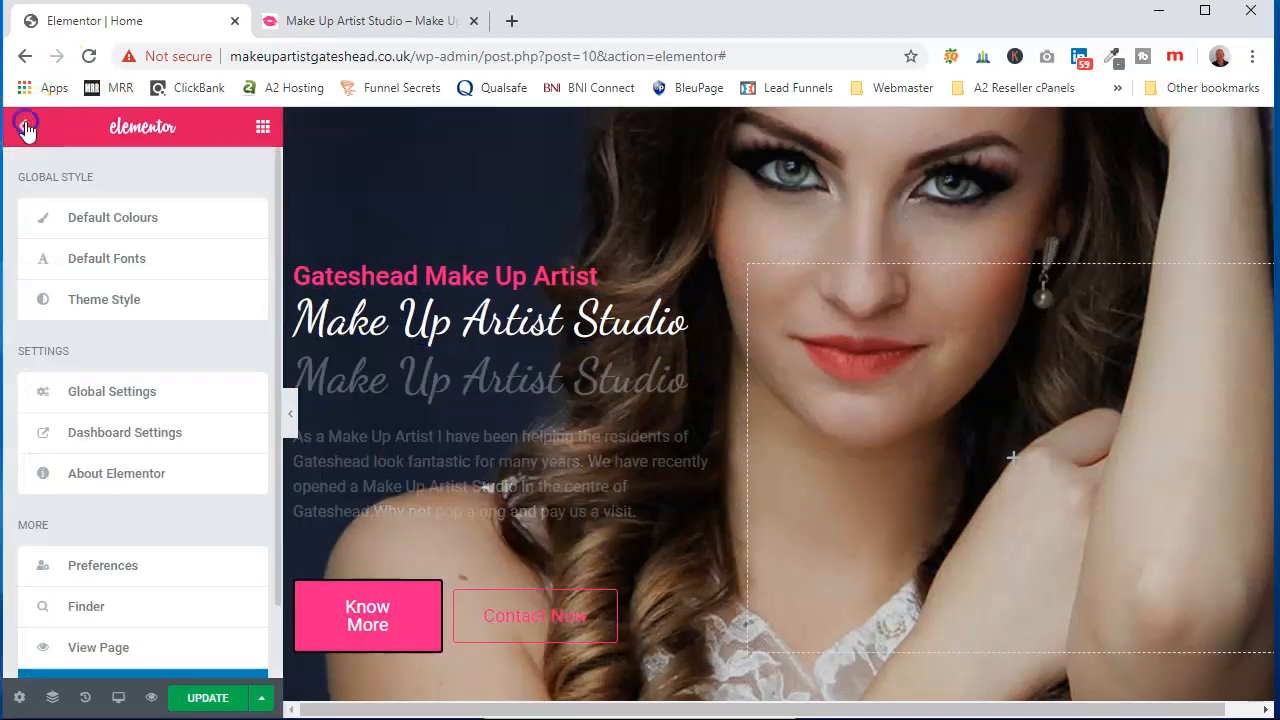
click(23, 126)
drag(194, 423, 440, 380)
drag(86, 580, 52, 440)
right_click(45, 440)
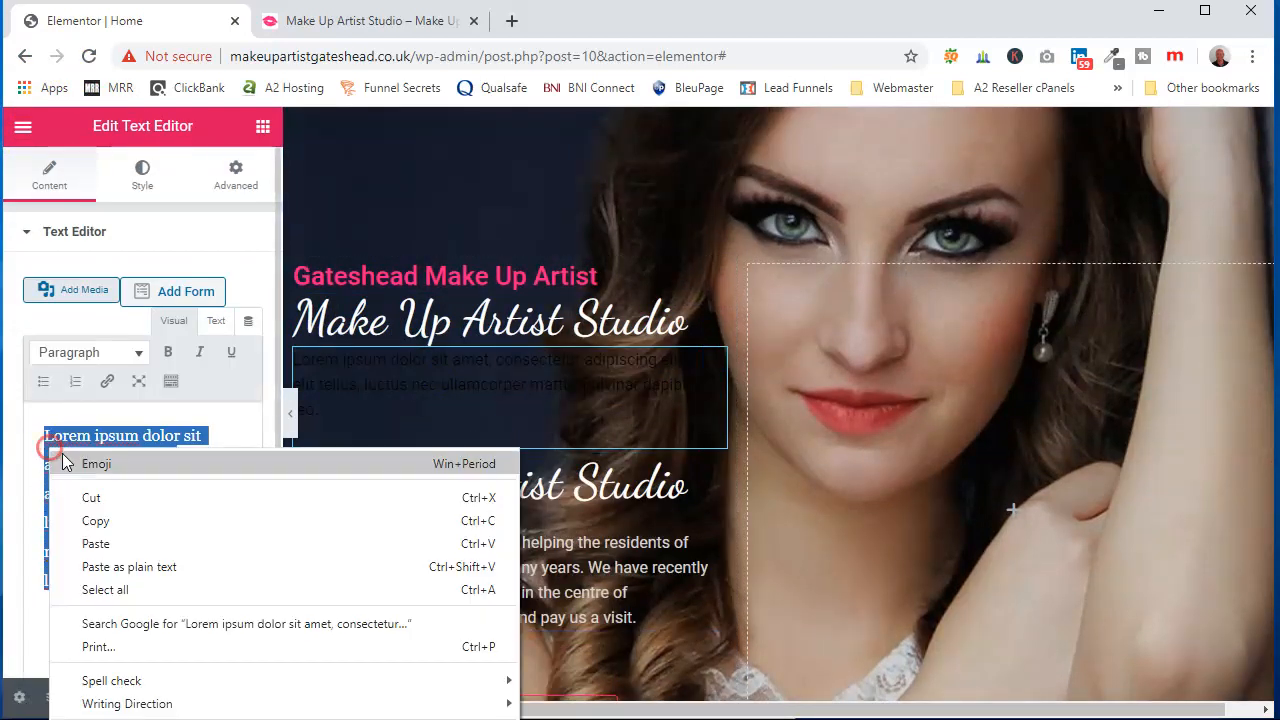
click(109, 540)
scroll(137, 528, down, 1)
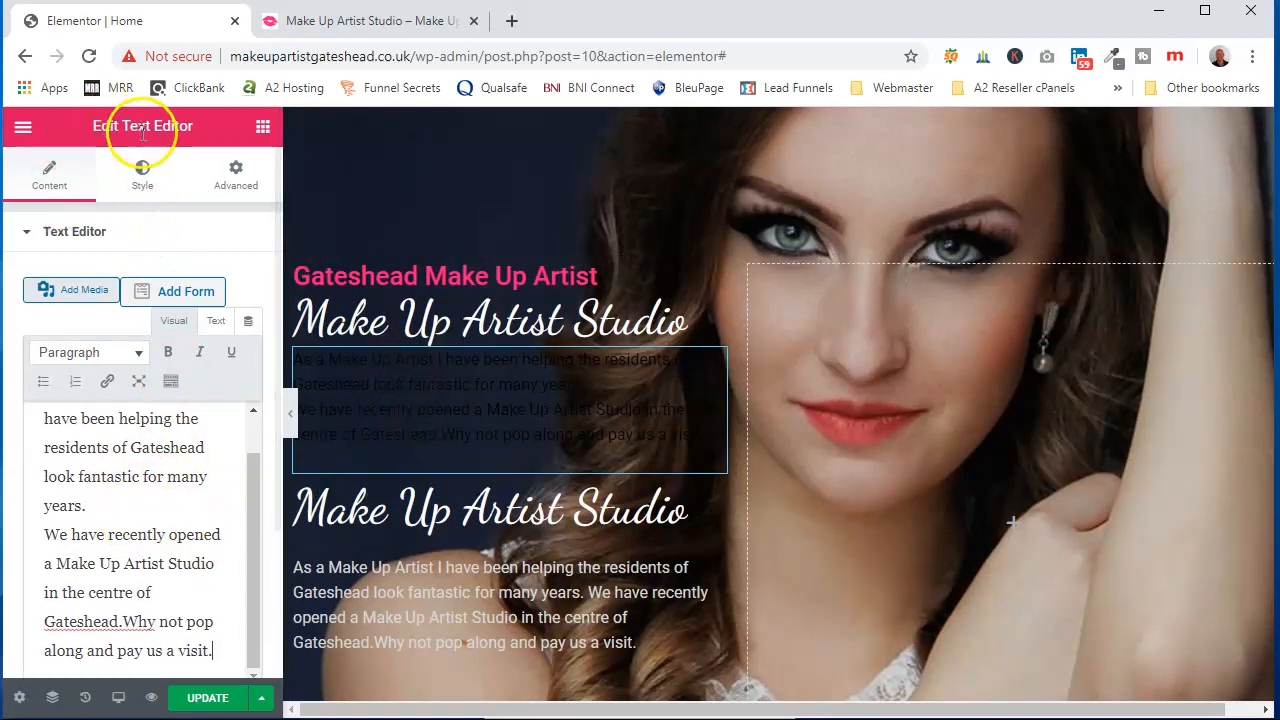
Set the new text editor's text colour to white (#FFFFFF)
click(147, 182)
click(222, 323)
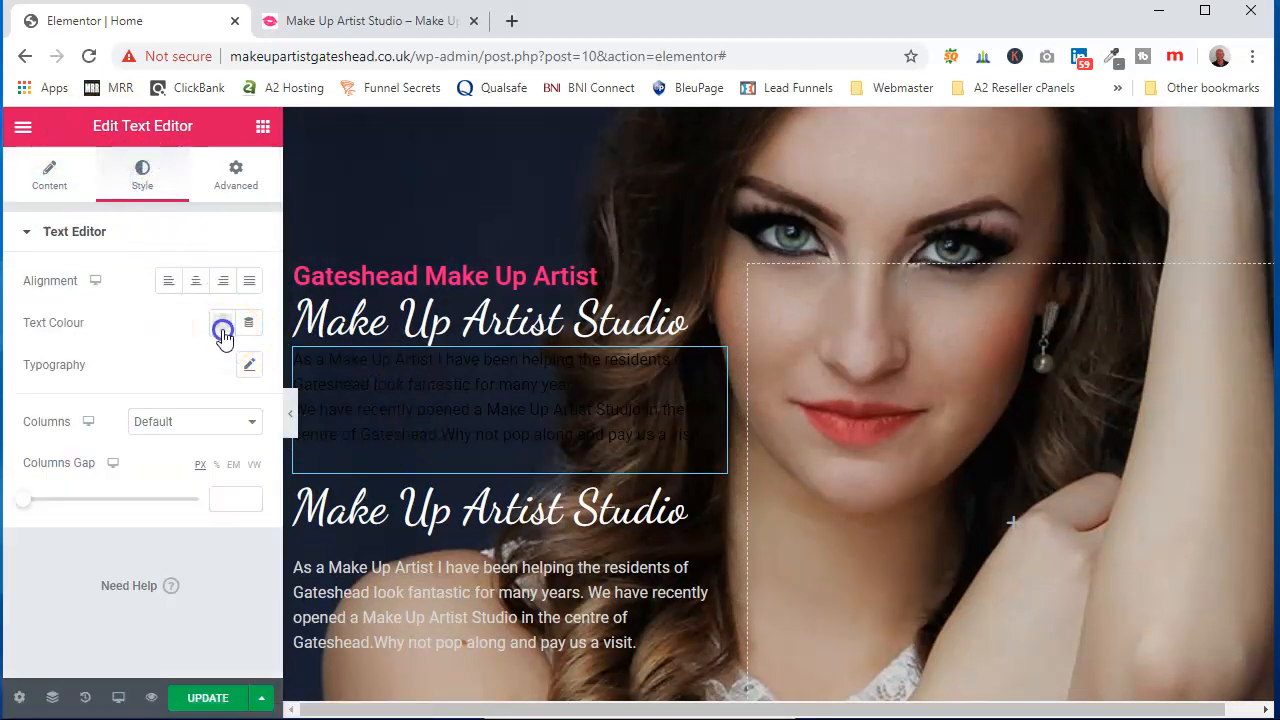
click(313, 378)
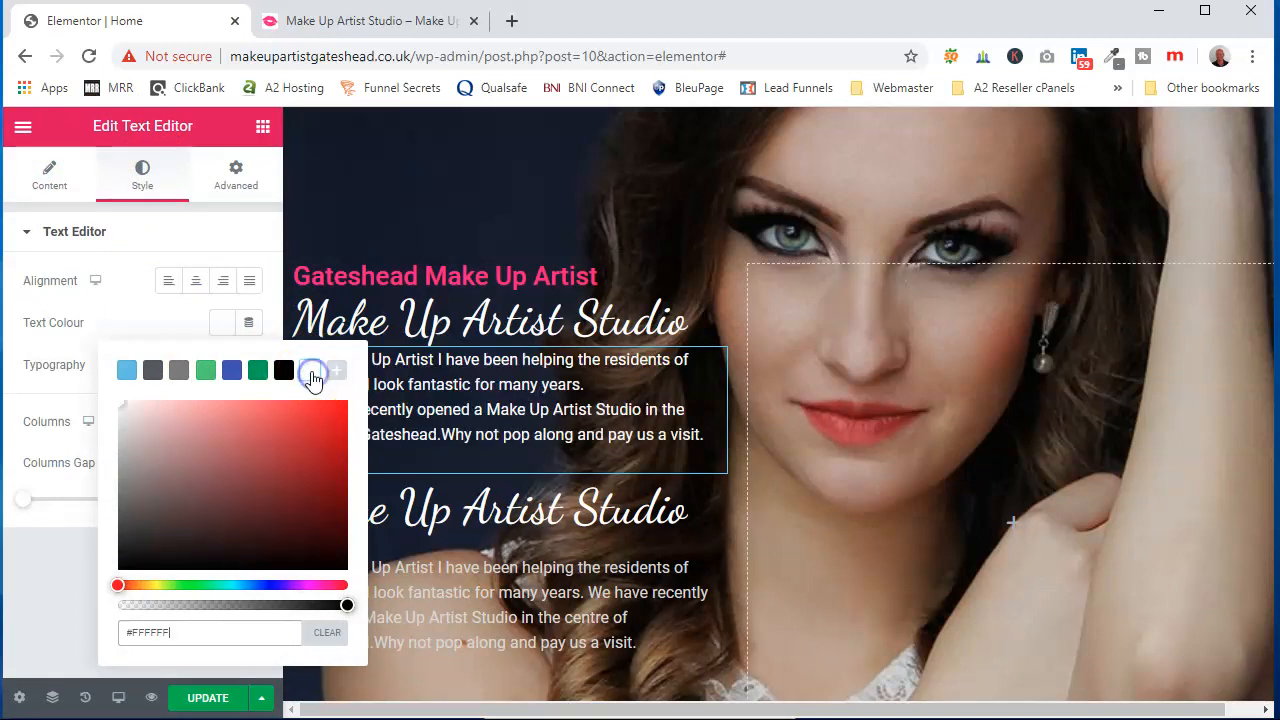
click(140, 306)
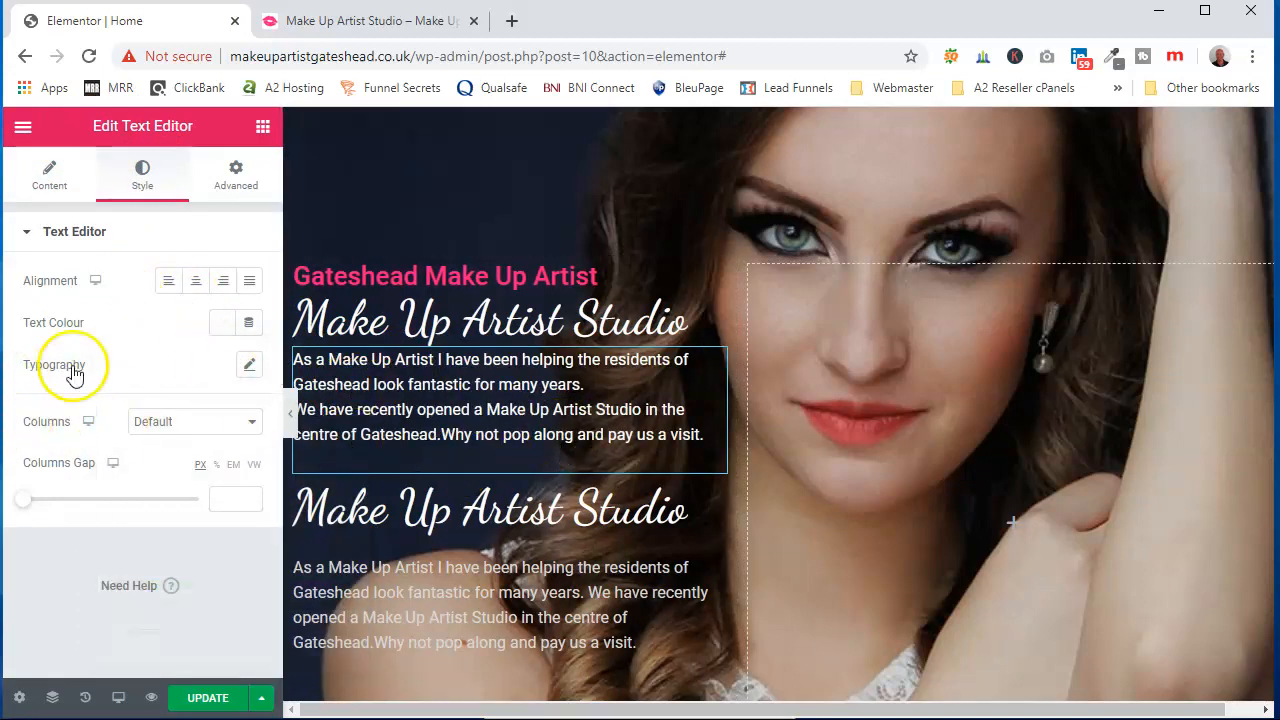
Split the description into three paragraphs, starting new ones at "We have recently opened" and "Why not pop along"
click(42, 182)
scroll(170, 534, down, 1)
click(122, 621)
key(Return)
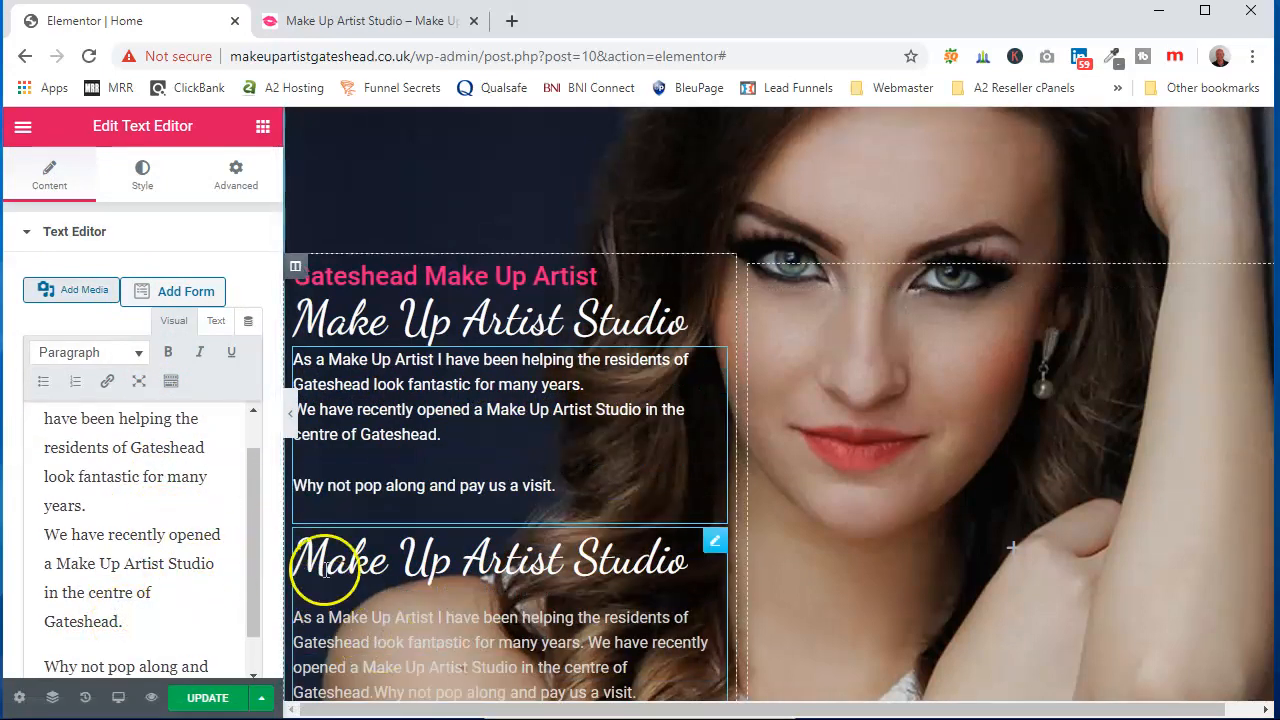
click(106, 510)
key(Return)
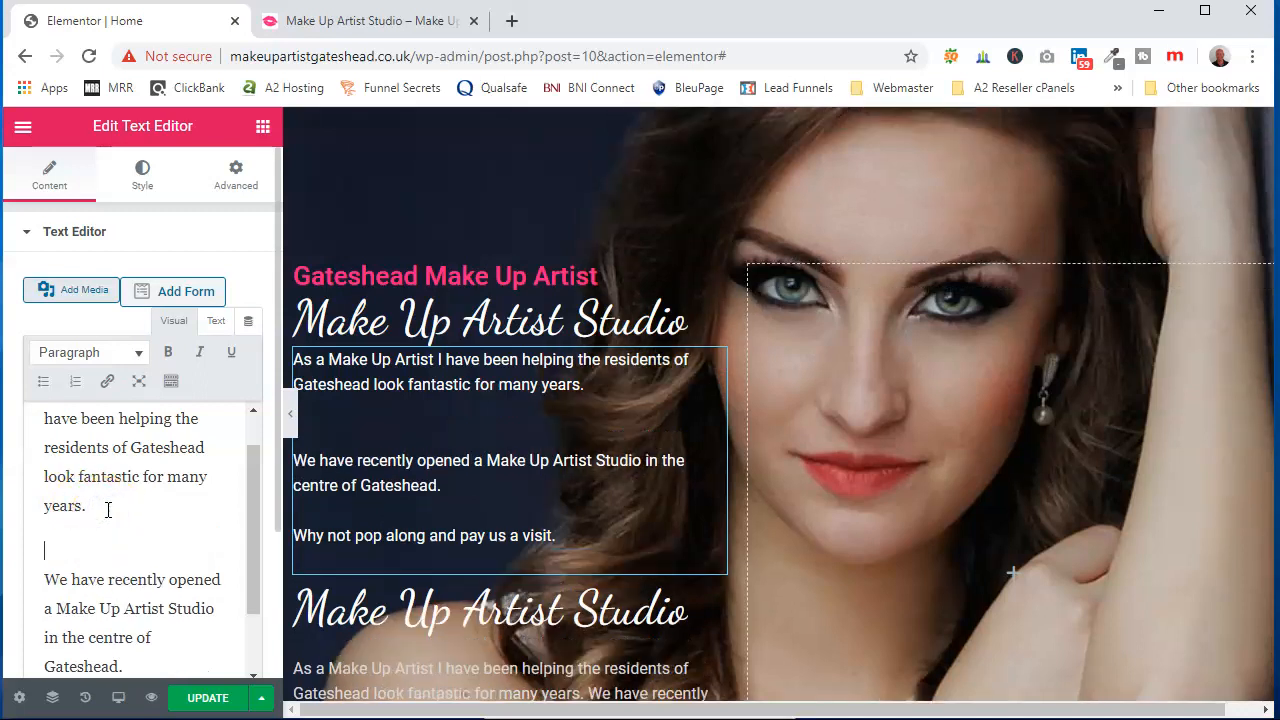
key(BackSpace)
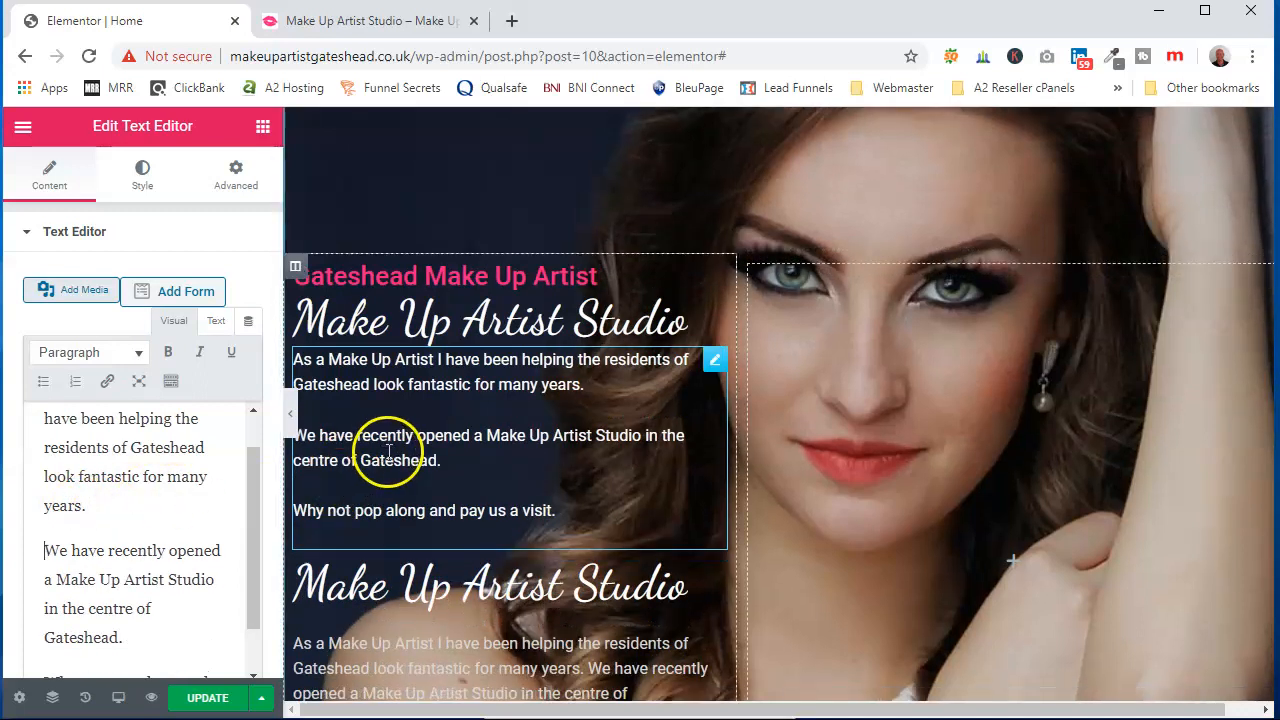
Delete the old image box below the new text and the column containing the Contact Now button
scroll(408, 440, down, 3)
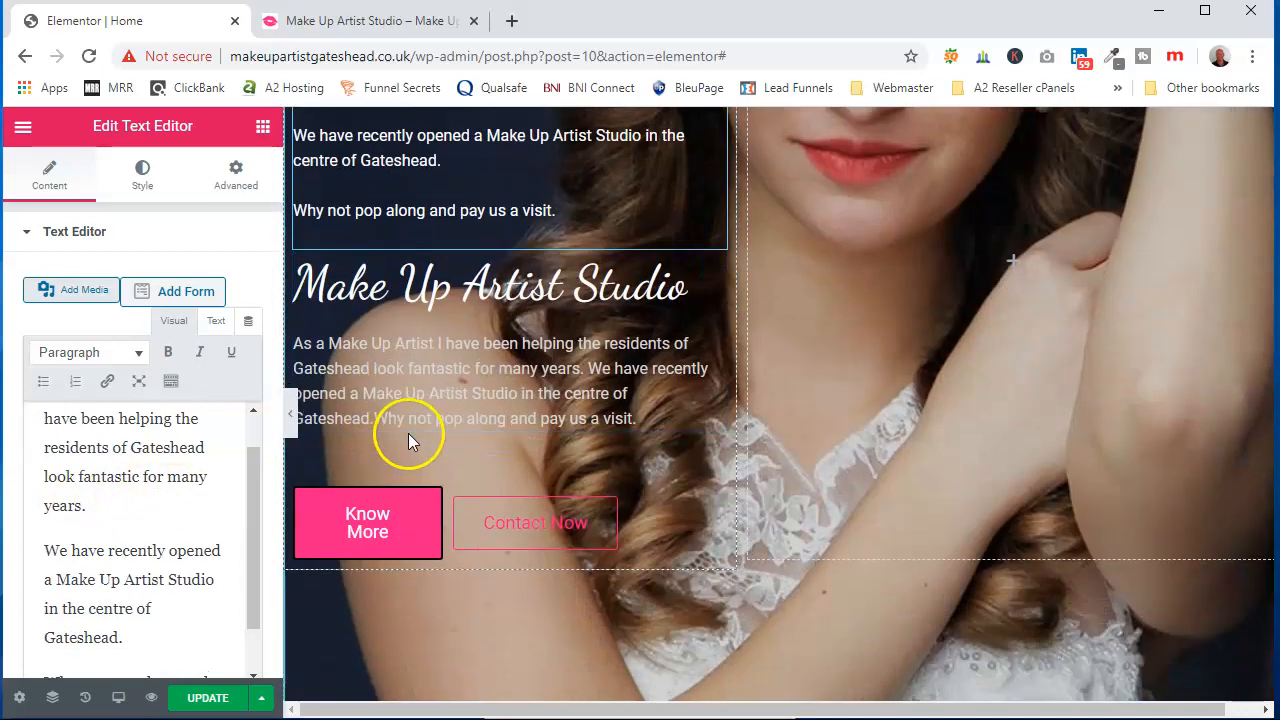
right_click(714, 271)
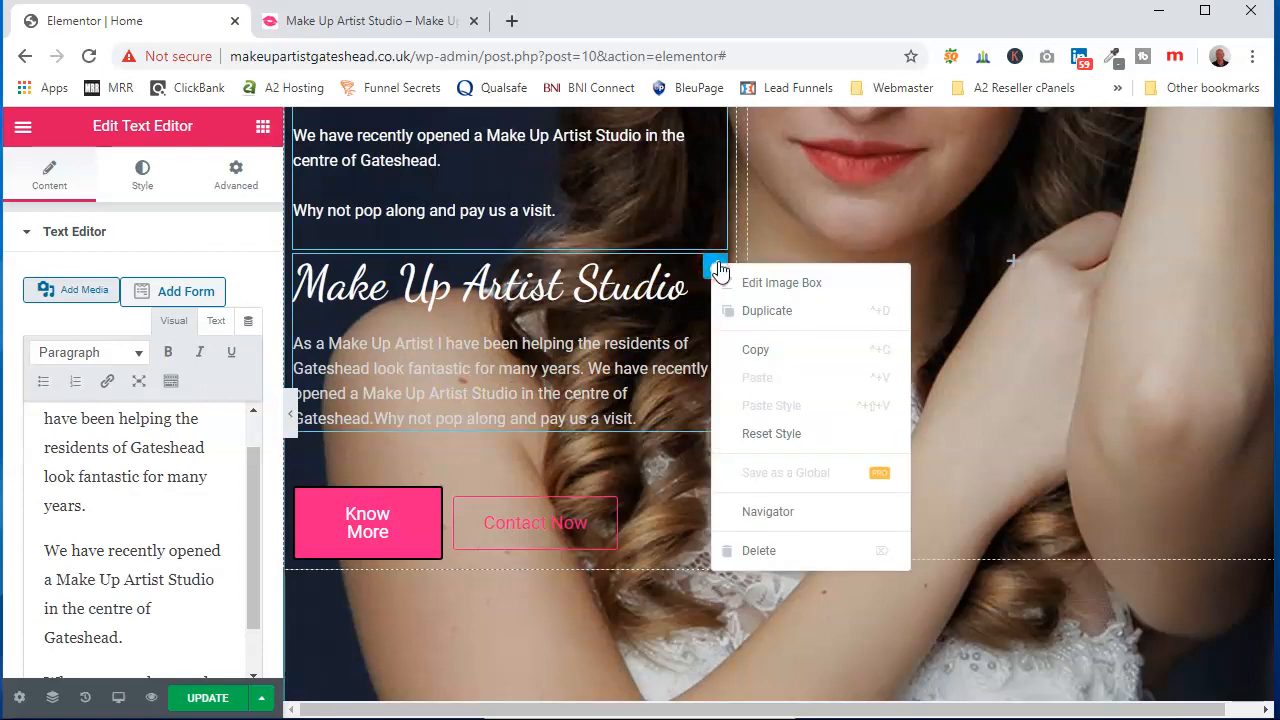
click(765, 550)
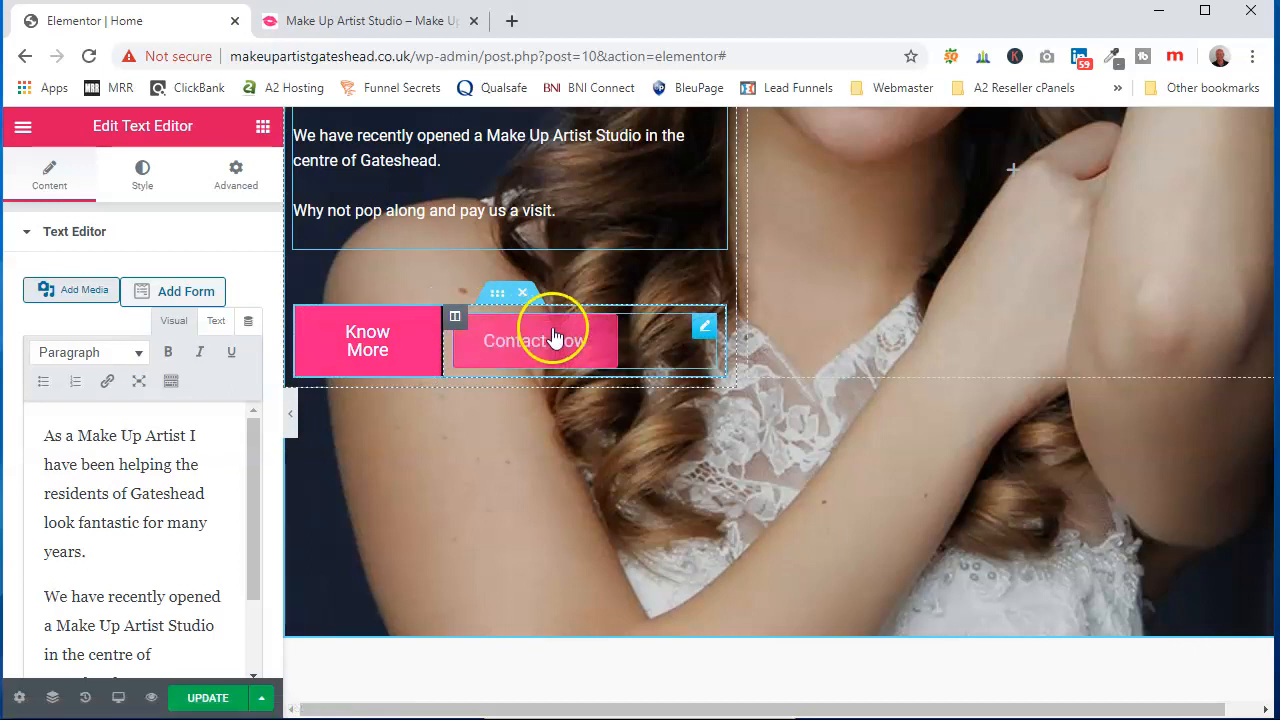
right_click(455, 322)
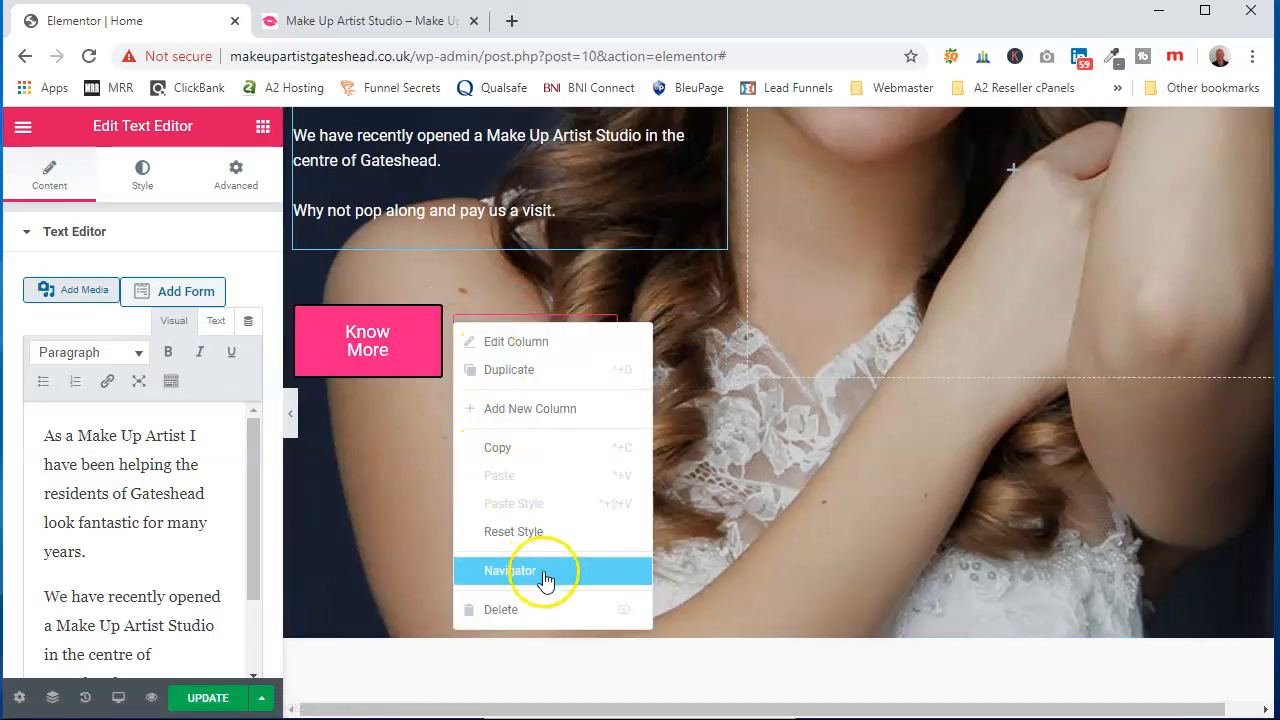
click(527, 612)
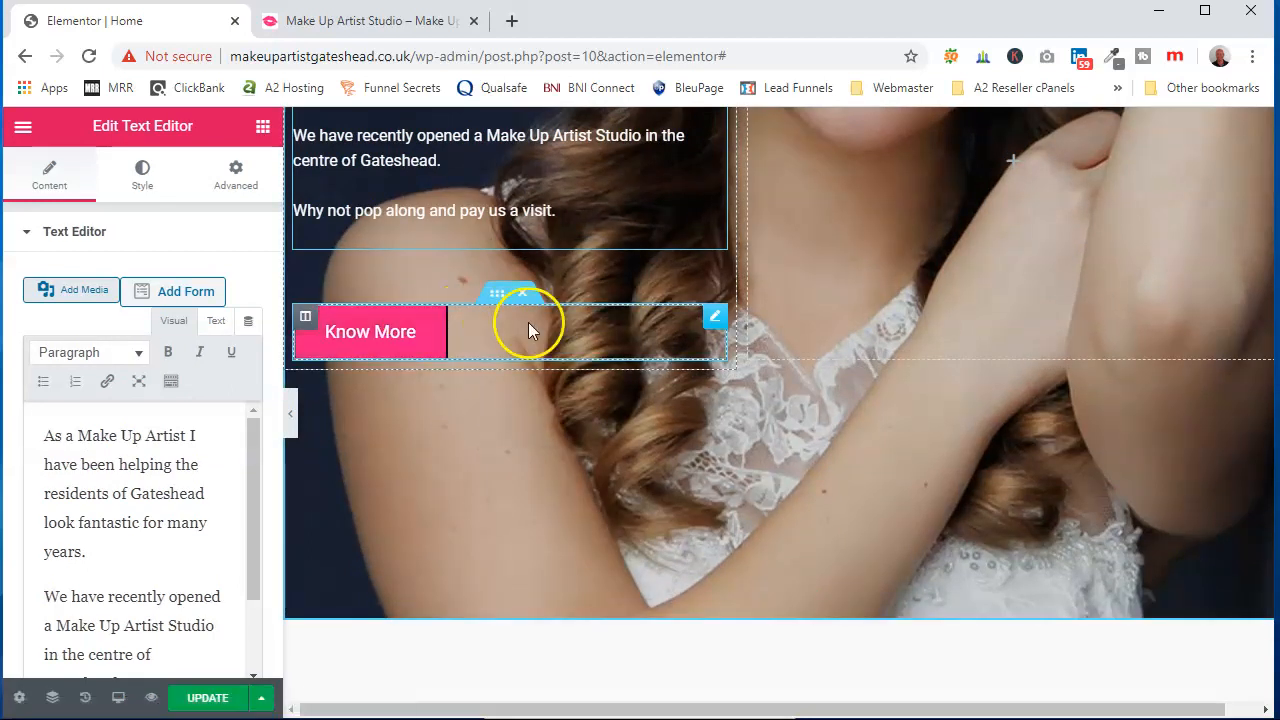
Link the Know More button to the site's Contact page
click(339, 337)
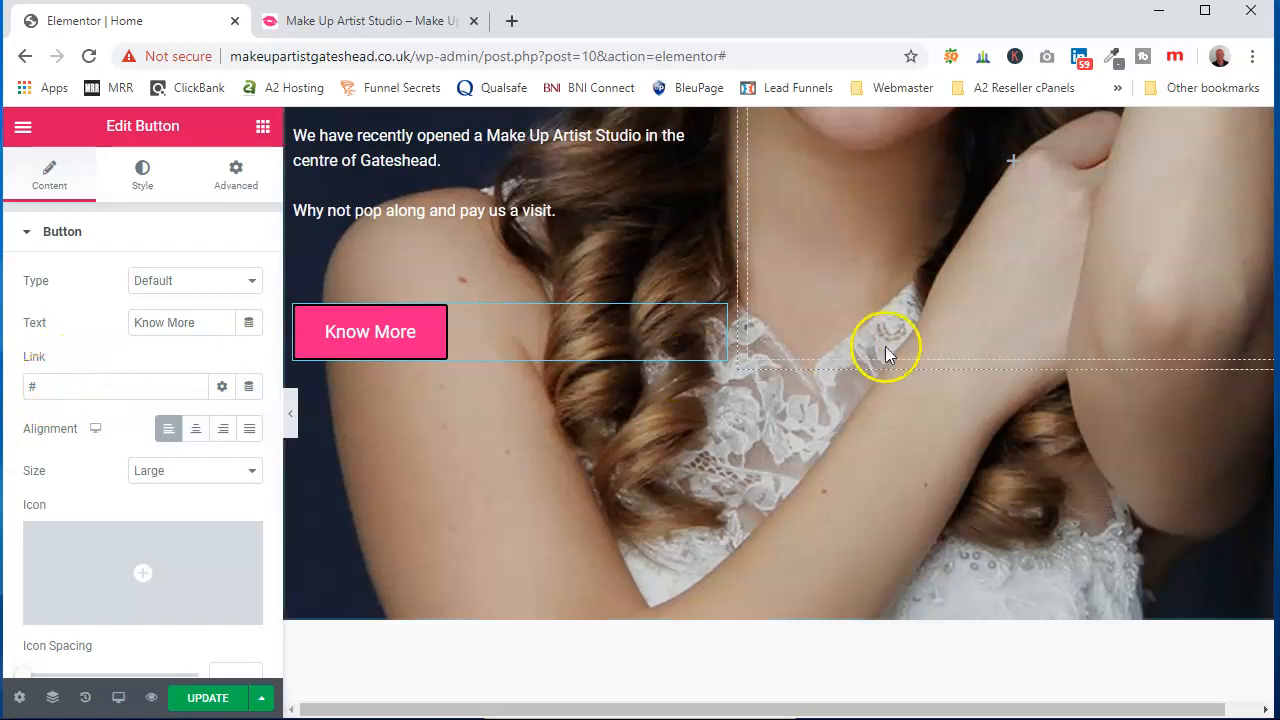
scroll(900, 343, up, 5)
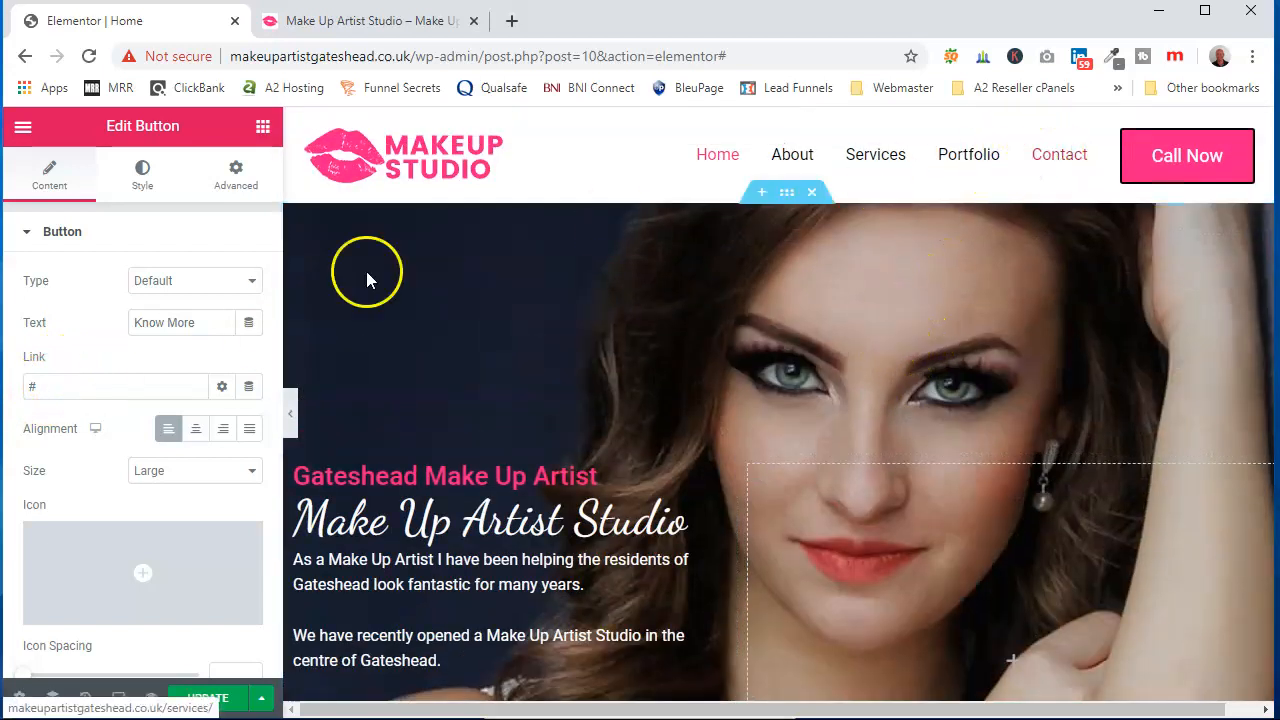
scroll(86, 466, down, 2)
scroll(340, 495, down, 3)
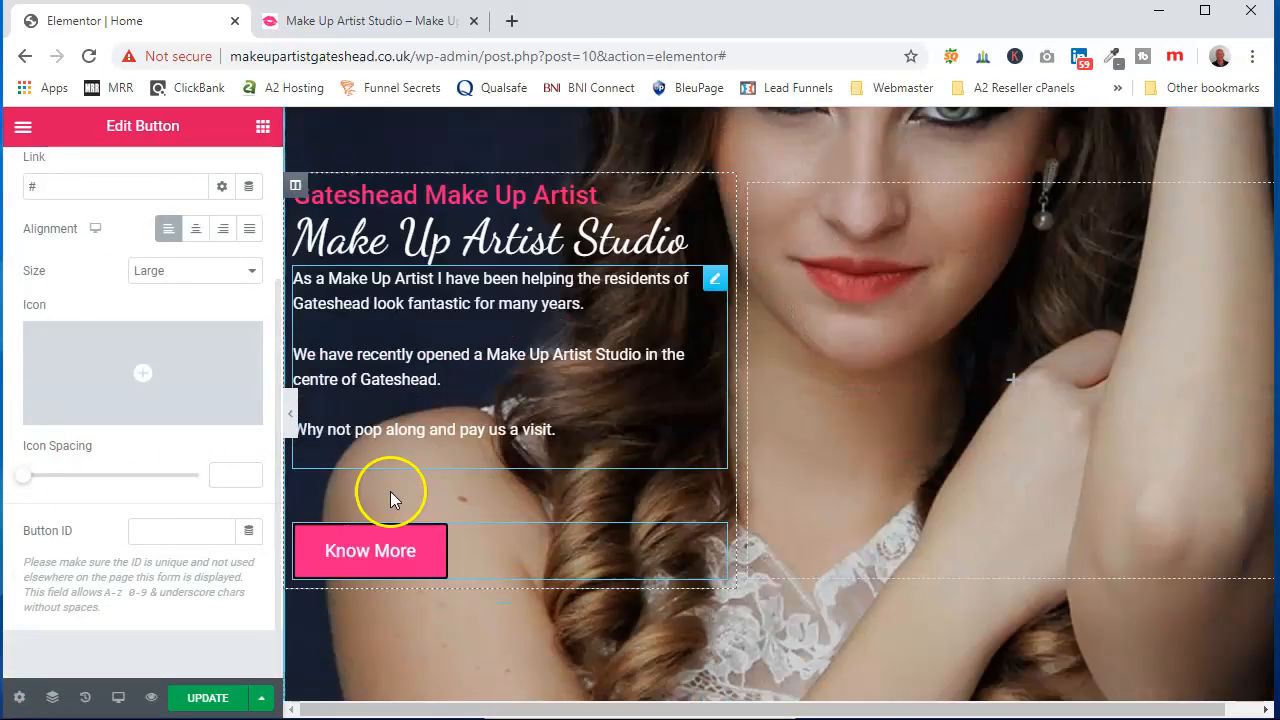
scroll(55, 290, up, 2)
drag(40, 387, 22, 392)
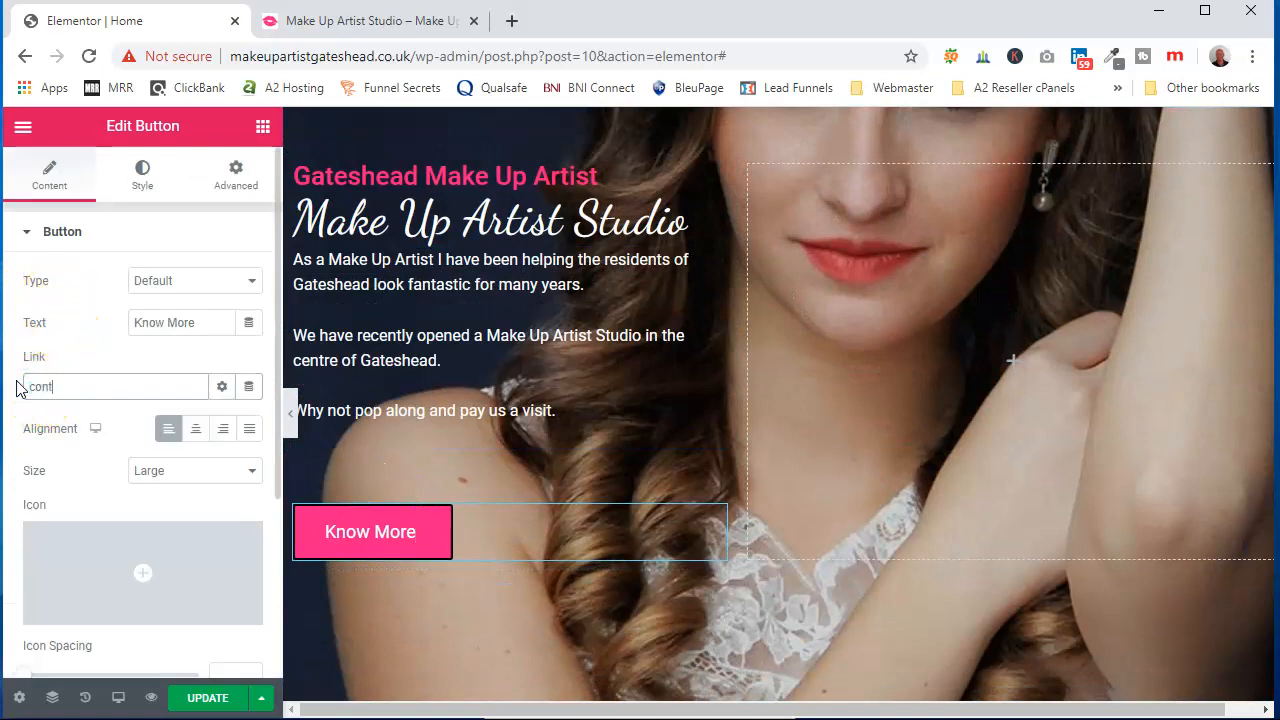
text(cont)
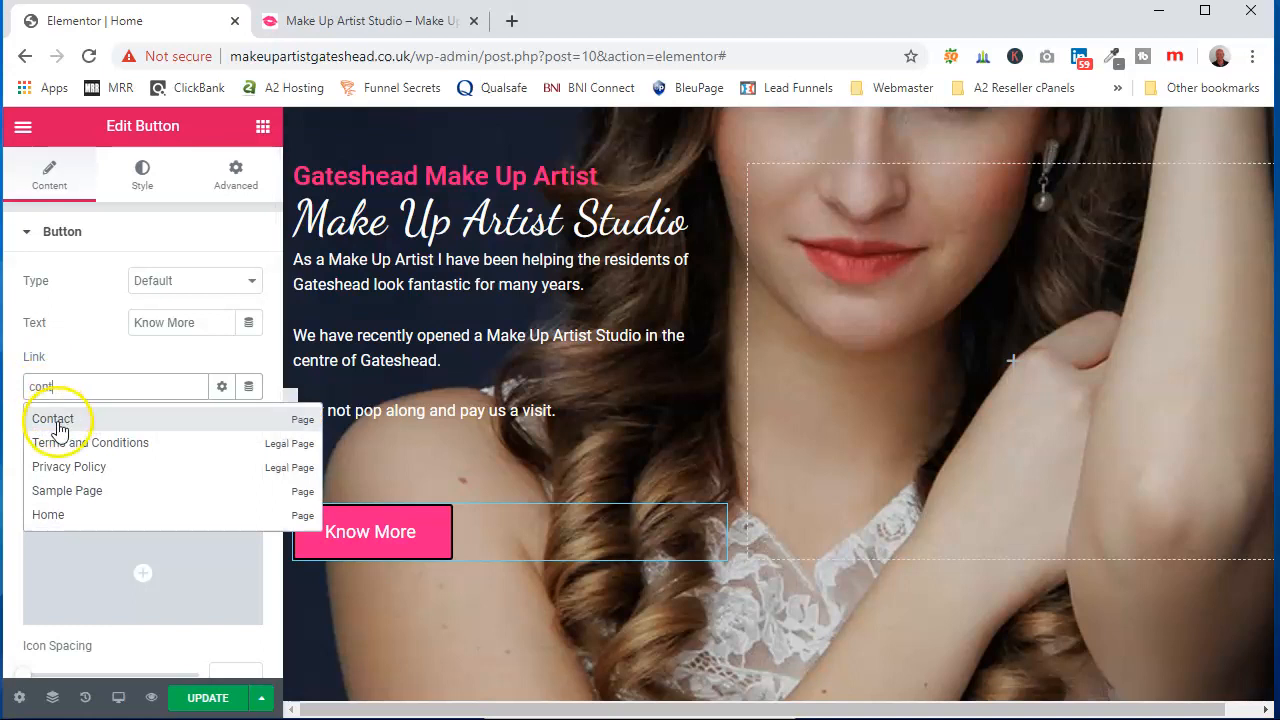
click(55, 420)
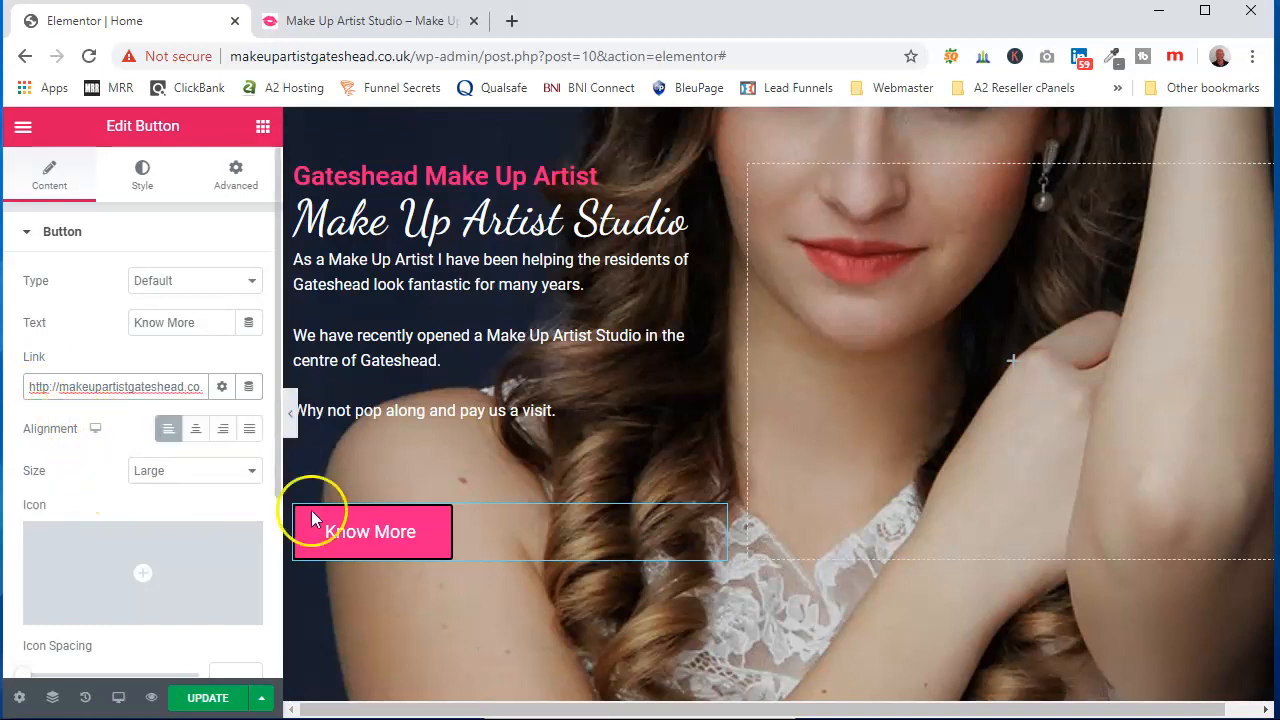
Change the Know More button's text to "Book Your Appointment Now!"
drag(191, 323, 105, 338)
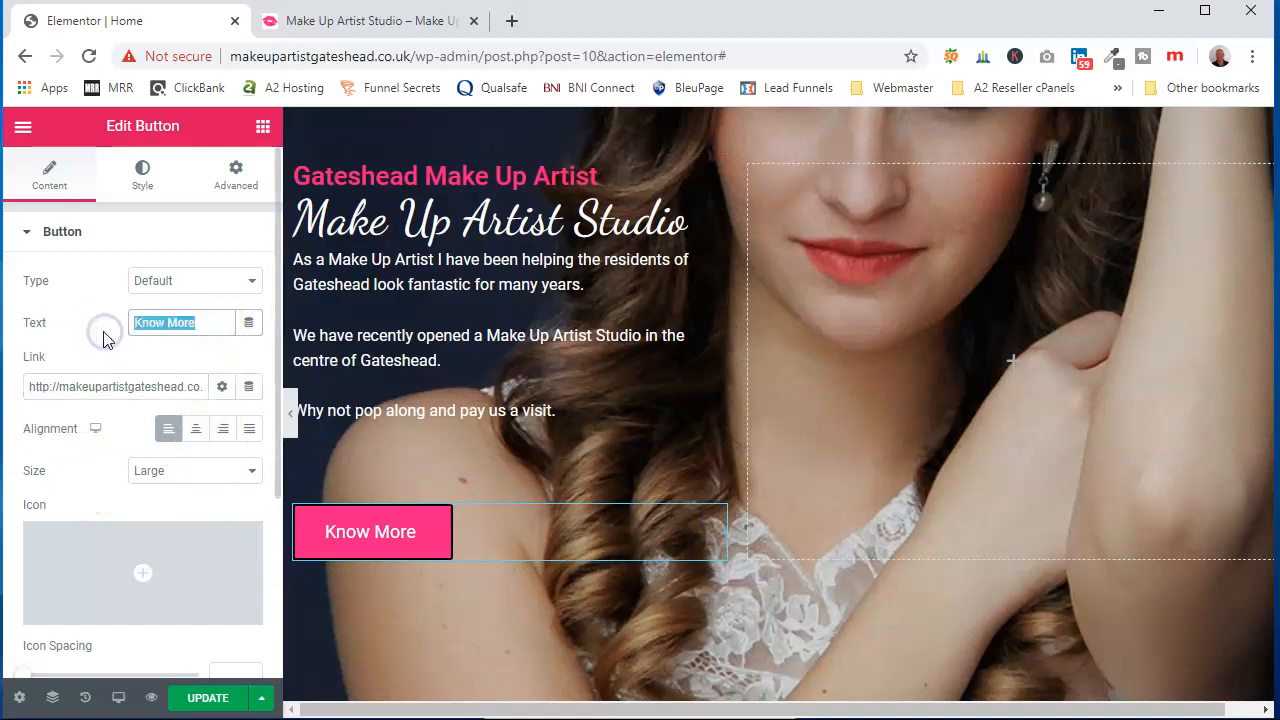
text(Book Your)
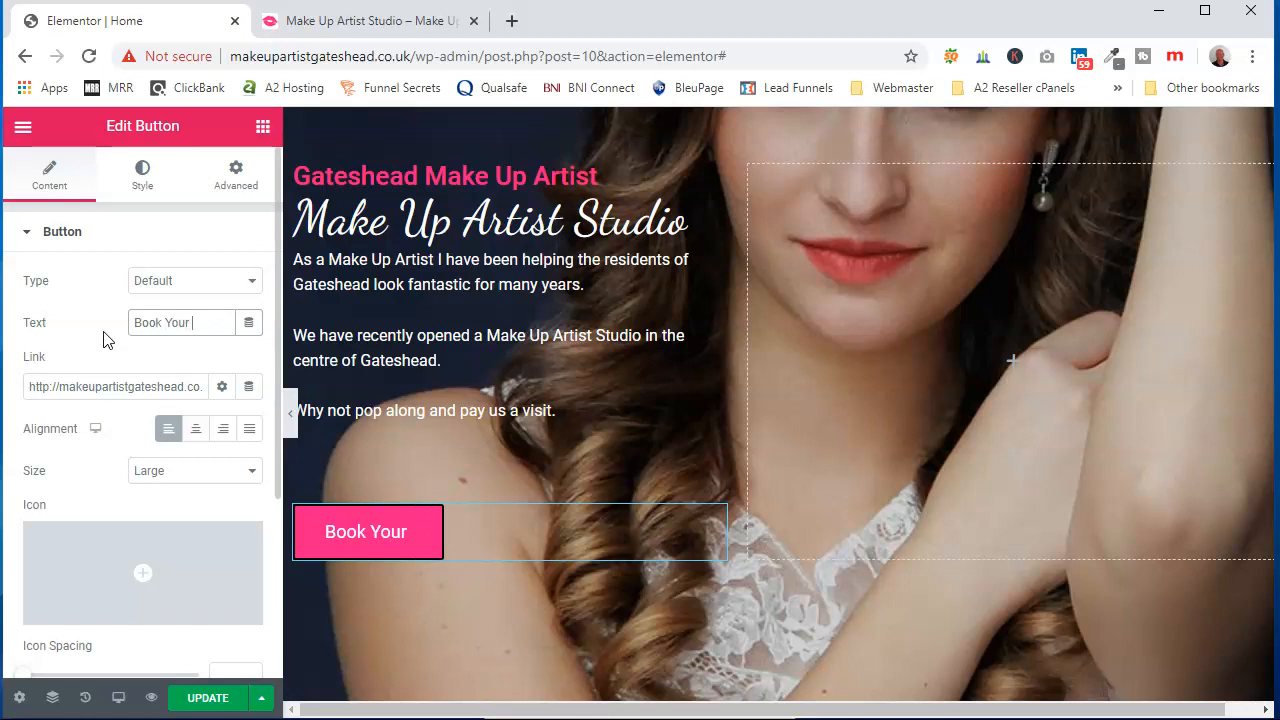
text( Appointment Now!)
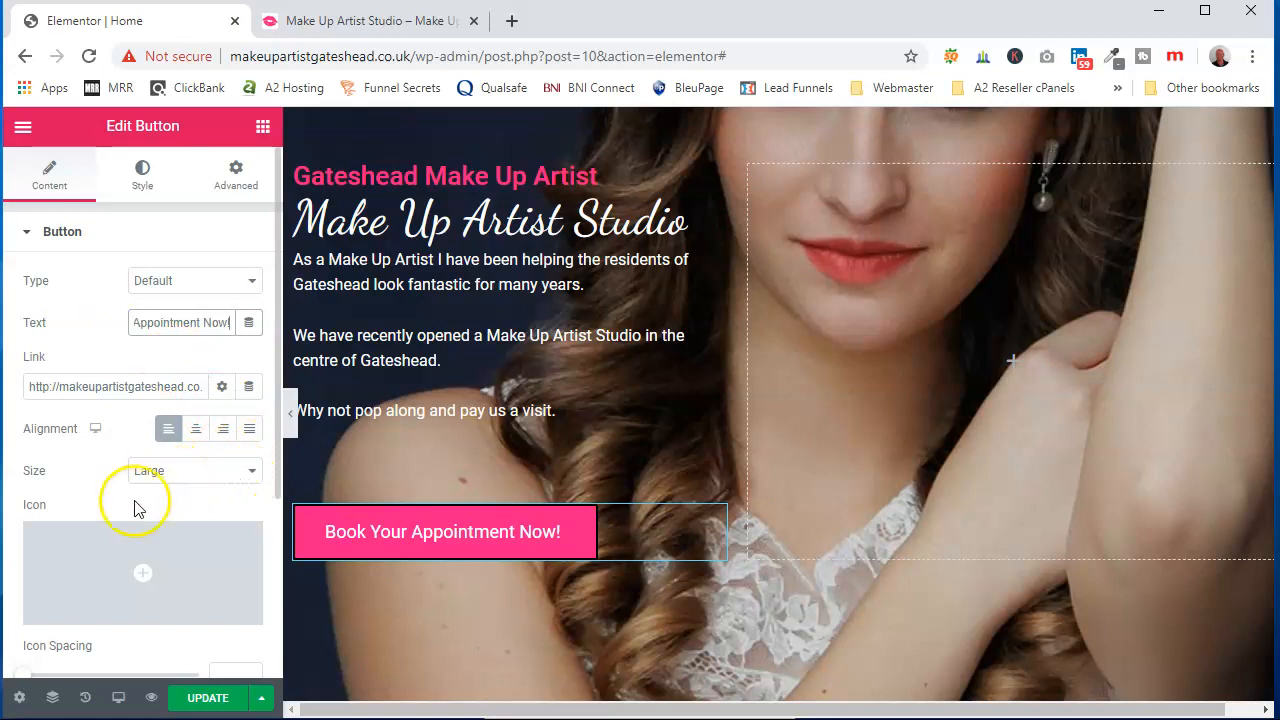
Find the "Phone alt" icon in the icon library by filtering for "phone" and insert it into the button
scroll(137, 508, down, 1)
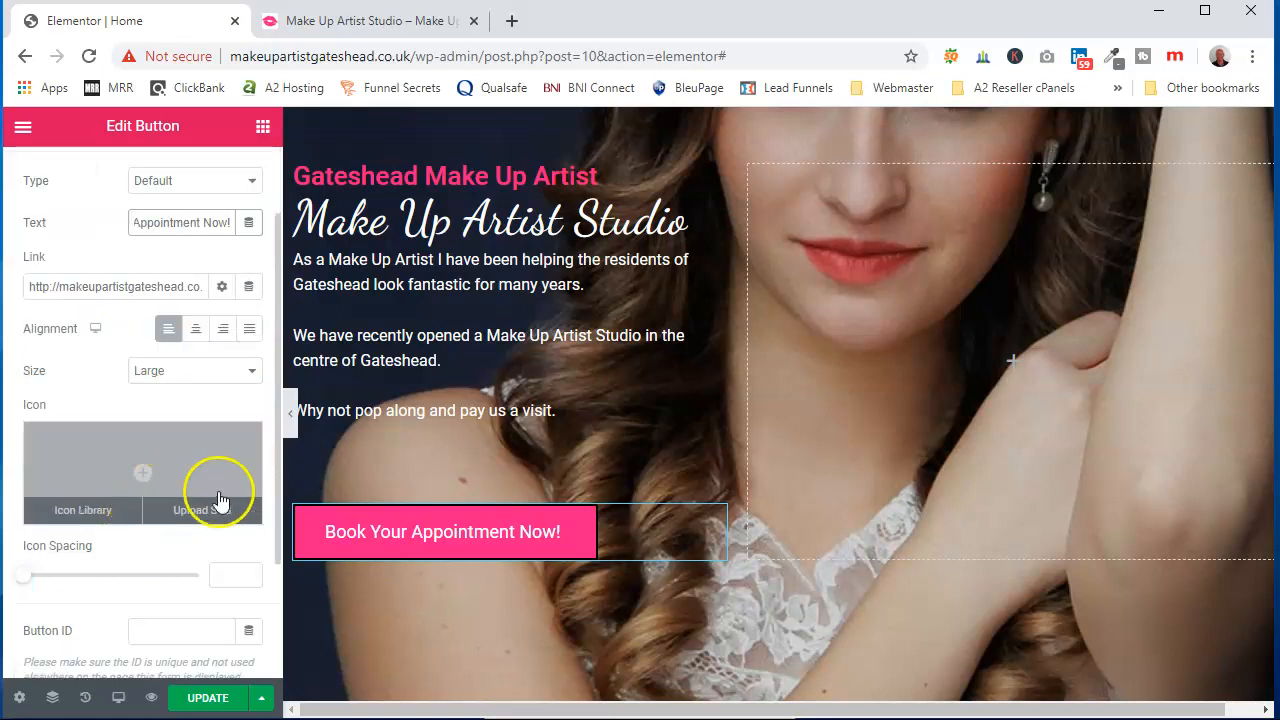
click(127, 460)
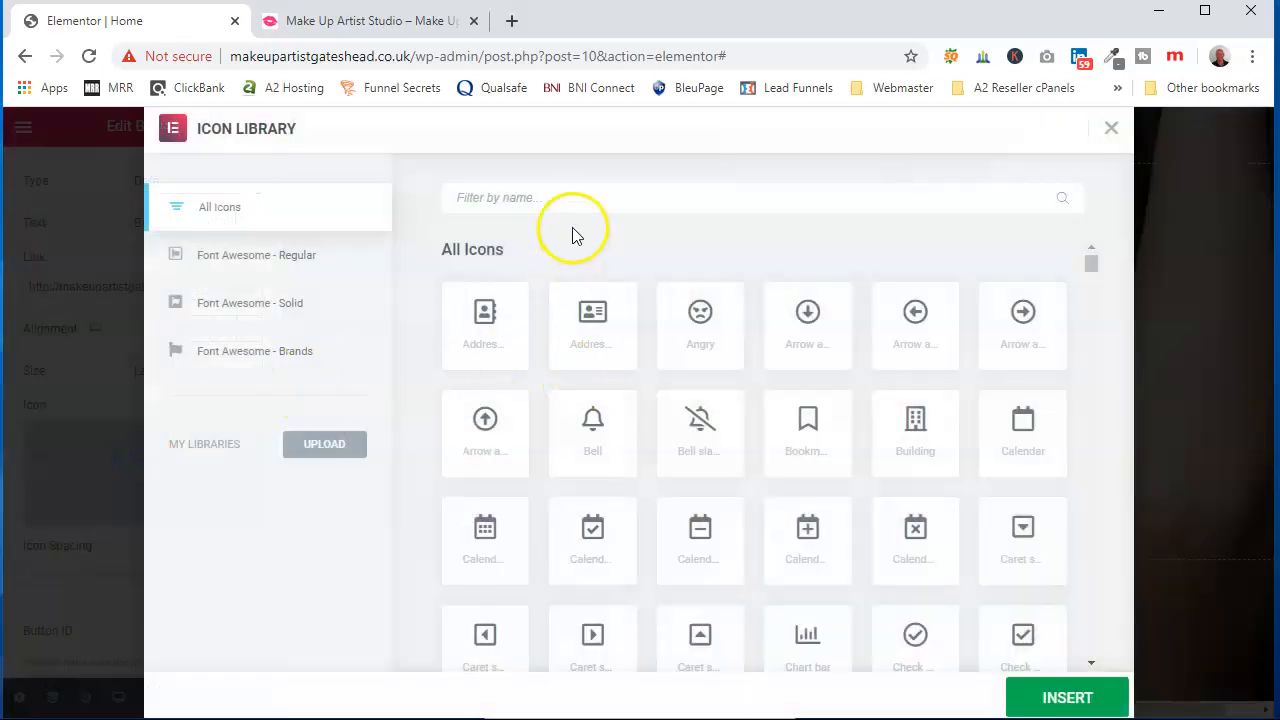
text(phone)
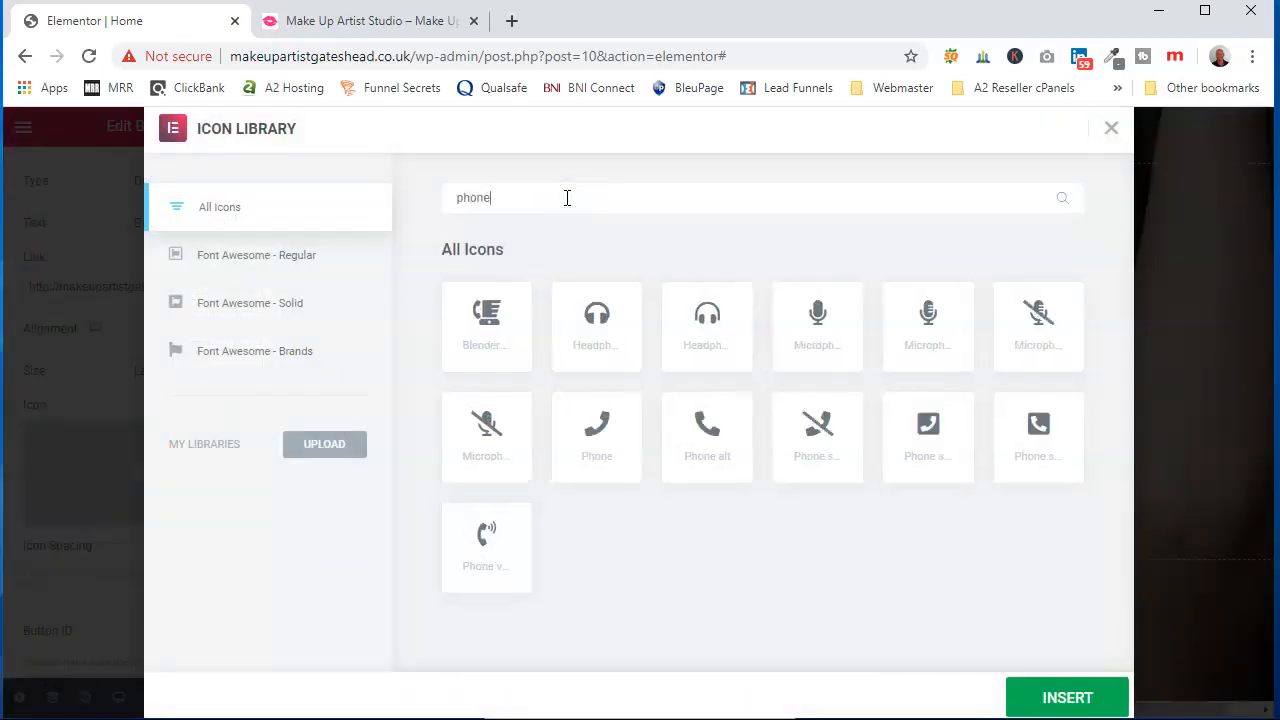
click(711, 441)
click(1064, 697)
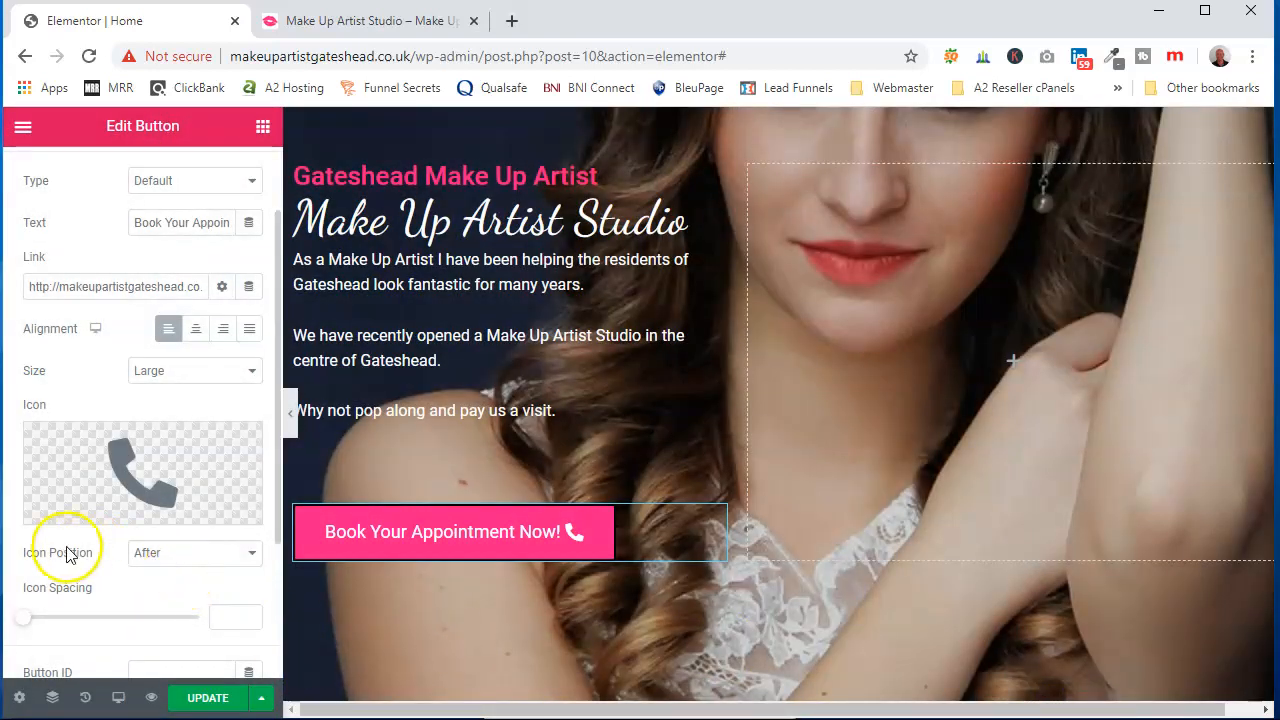
Place the phone icon before the button text with an icon spacing of 15, and update the page
click(188, 565)
click(180, 572)
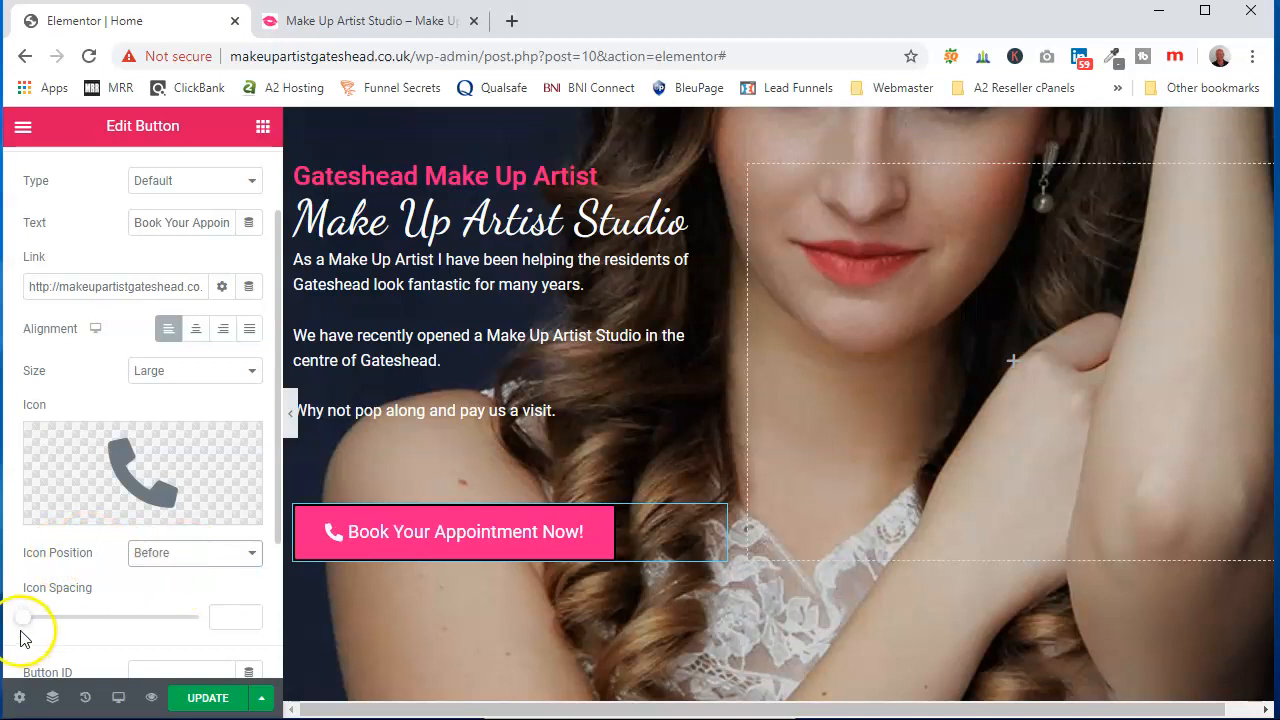
drag(26, 627, 77, 627)
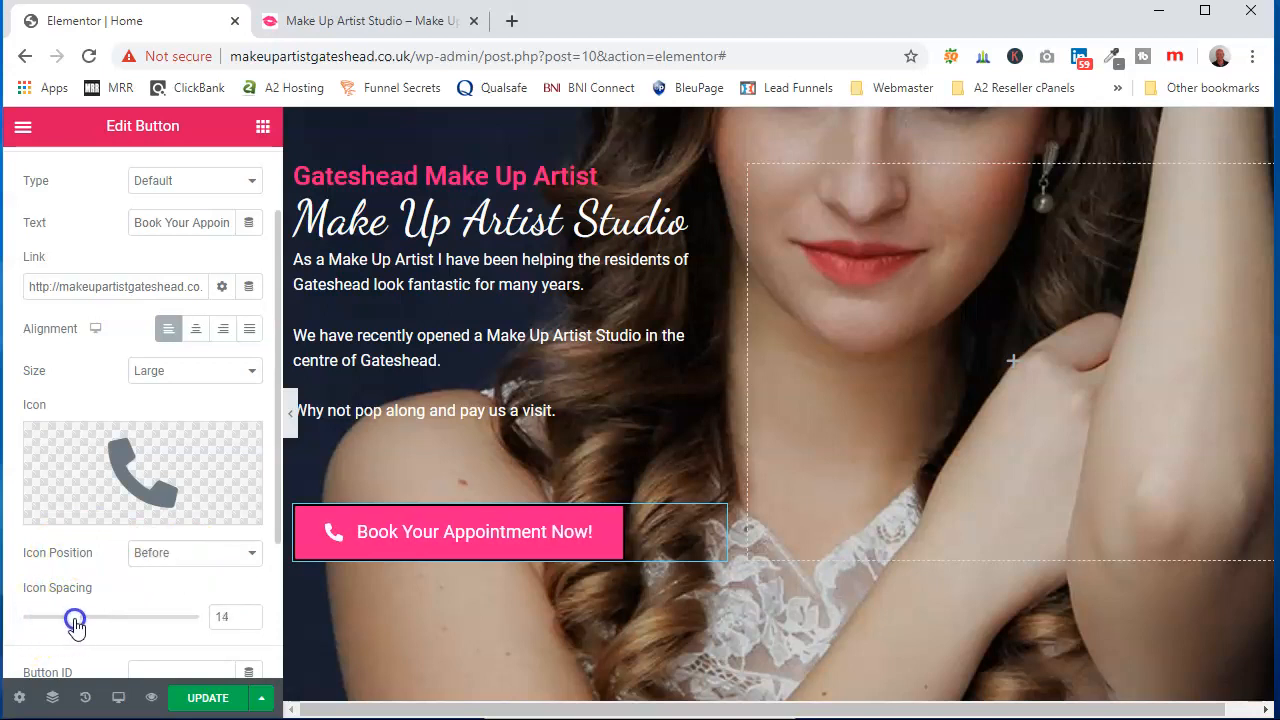
click(248, 612)
scroll(579, 558, down, 2)
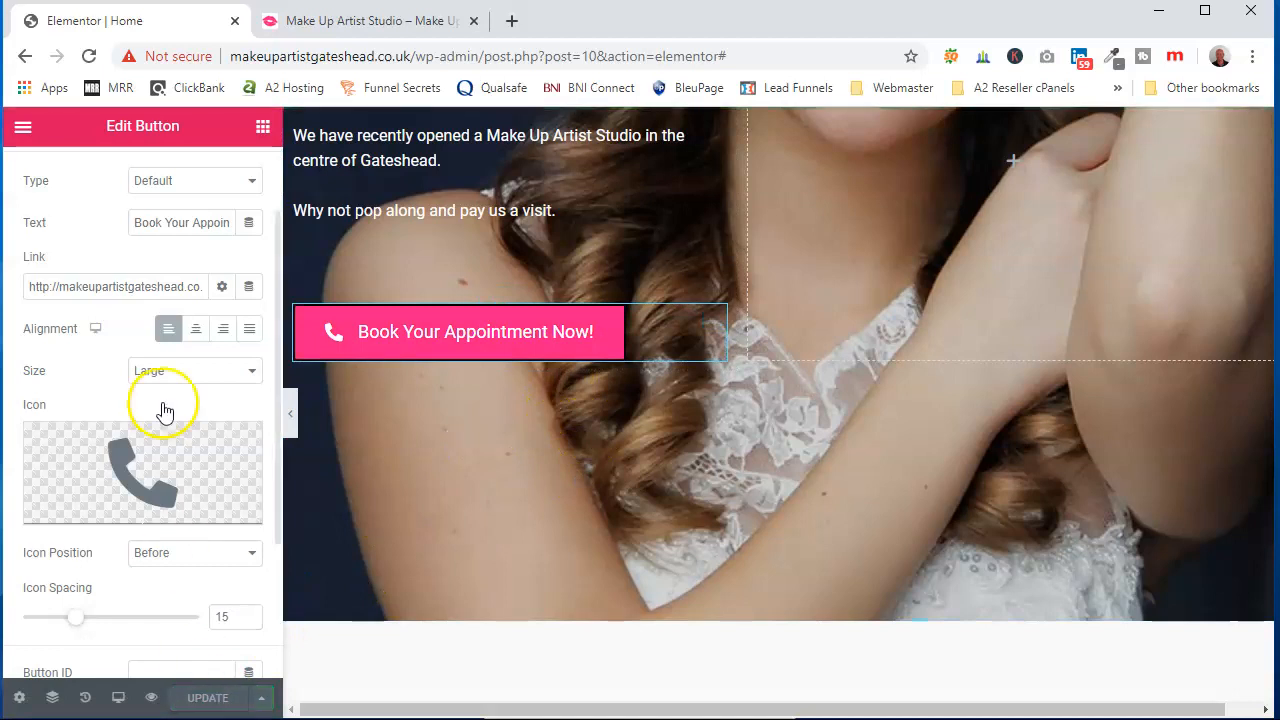
Reload the live home page in the other browser tab and follow the hero's booking button to the Contact page
click(380, 20)
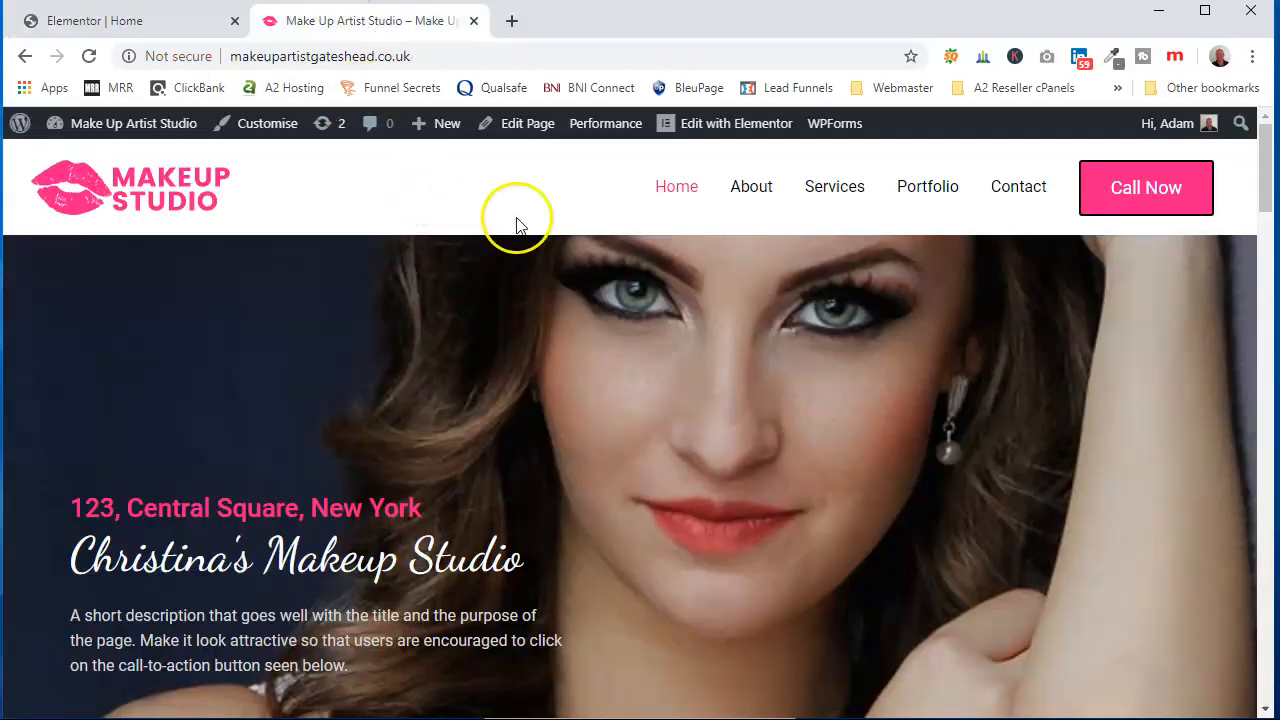
click(90, 58)
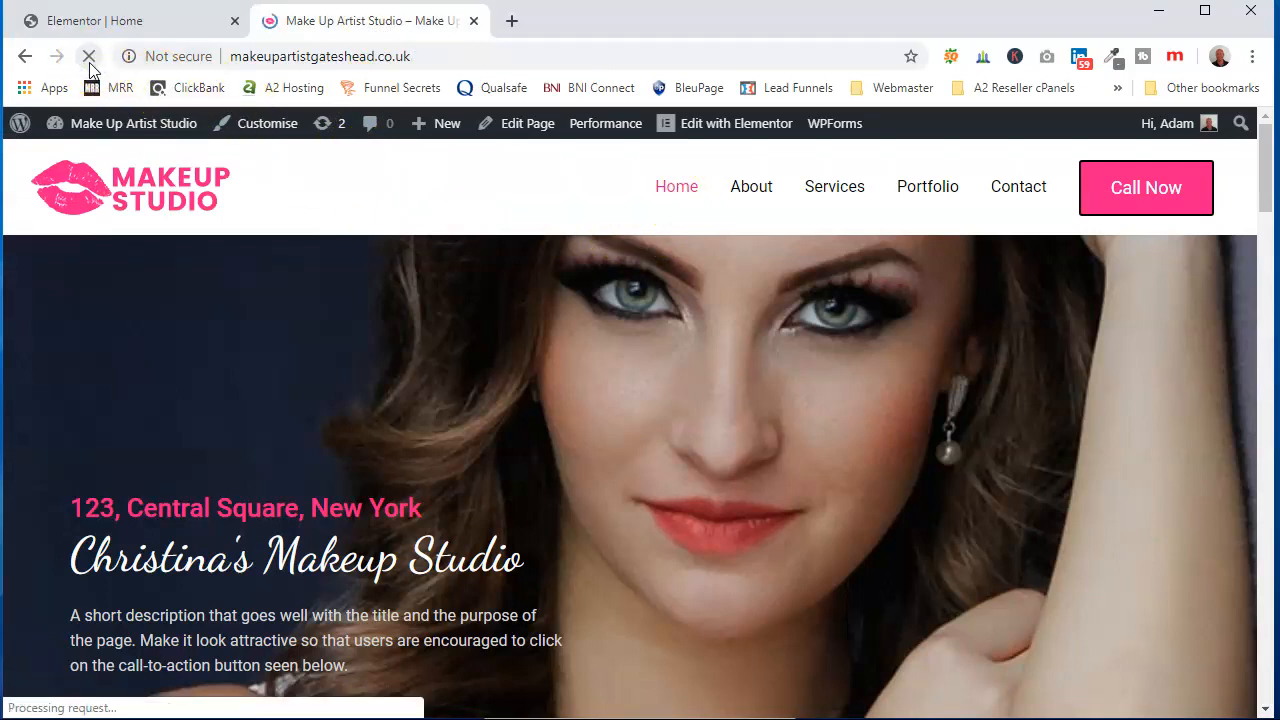
scroll(245, 515, down, 1)
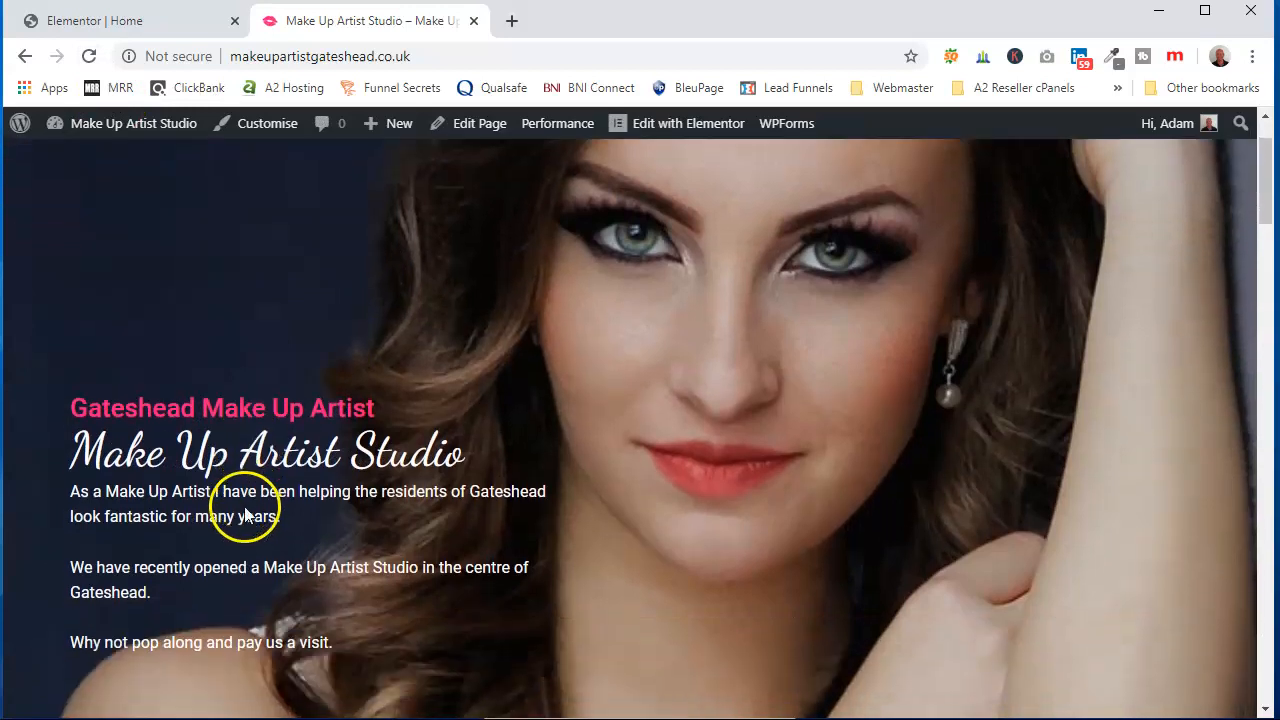
scroll(244, 598, down, 3)
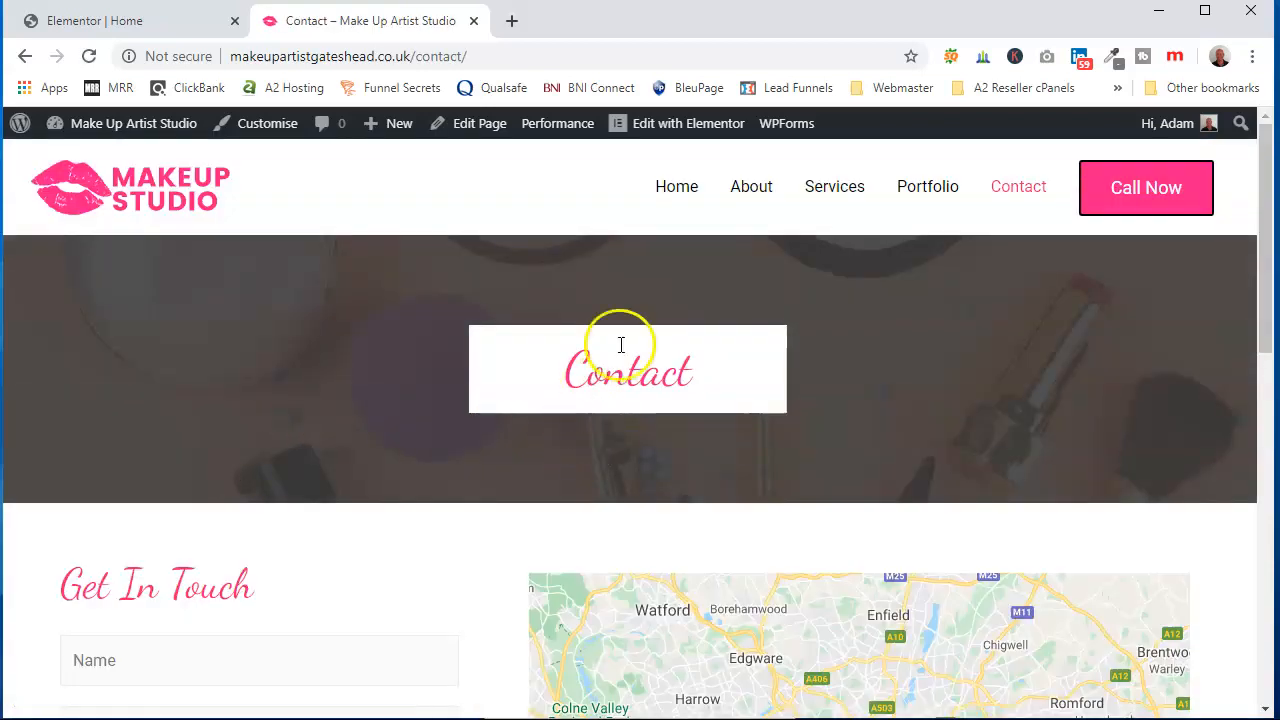
Look over the Contact page's form and map, then return through the live Home page to the Elementor editor
scroll(563, 477, down, 2)
scroll(209, 503, down, 3)
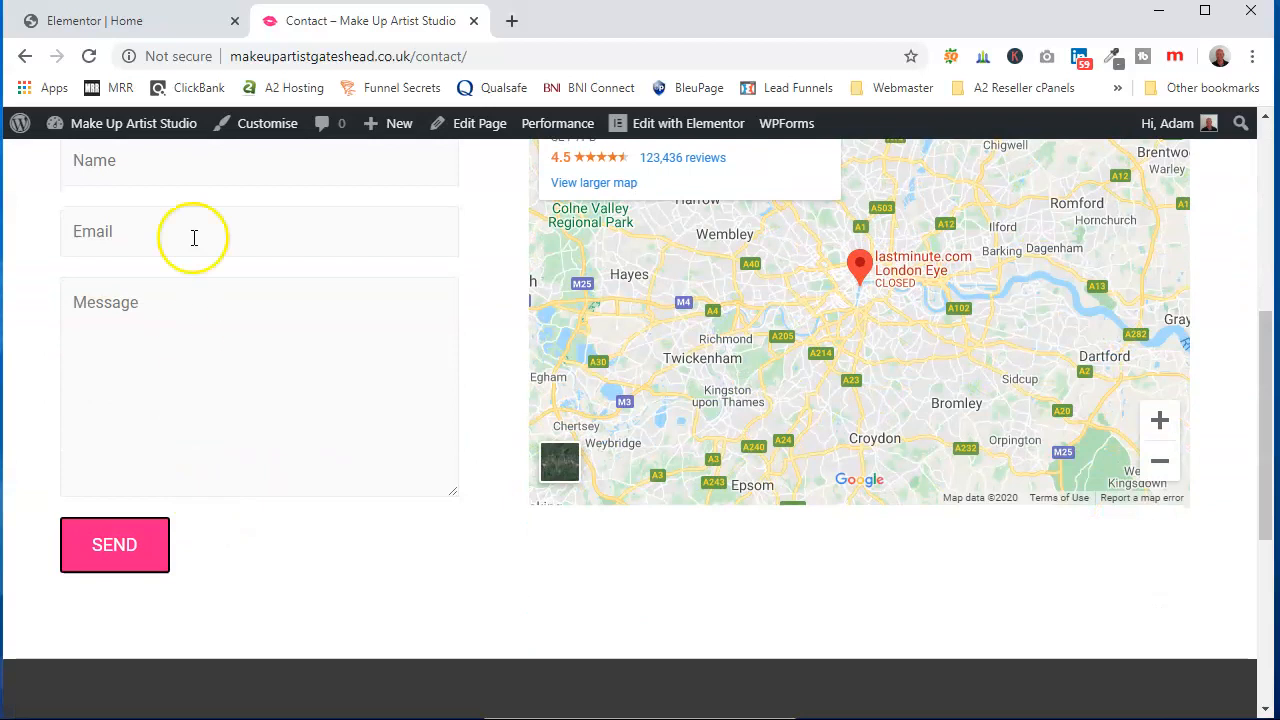
scroll(283, 452, up, 5)
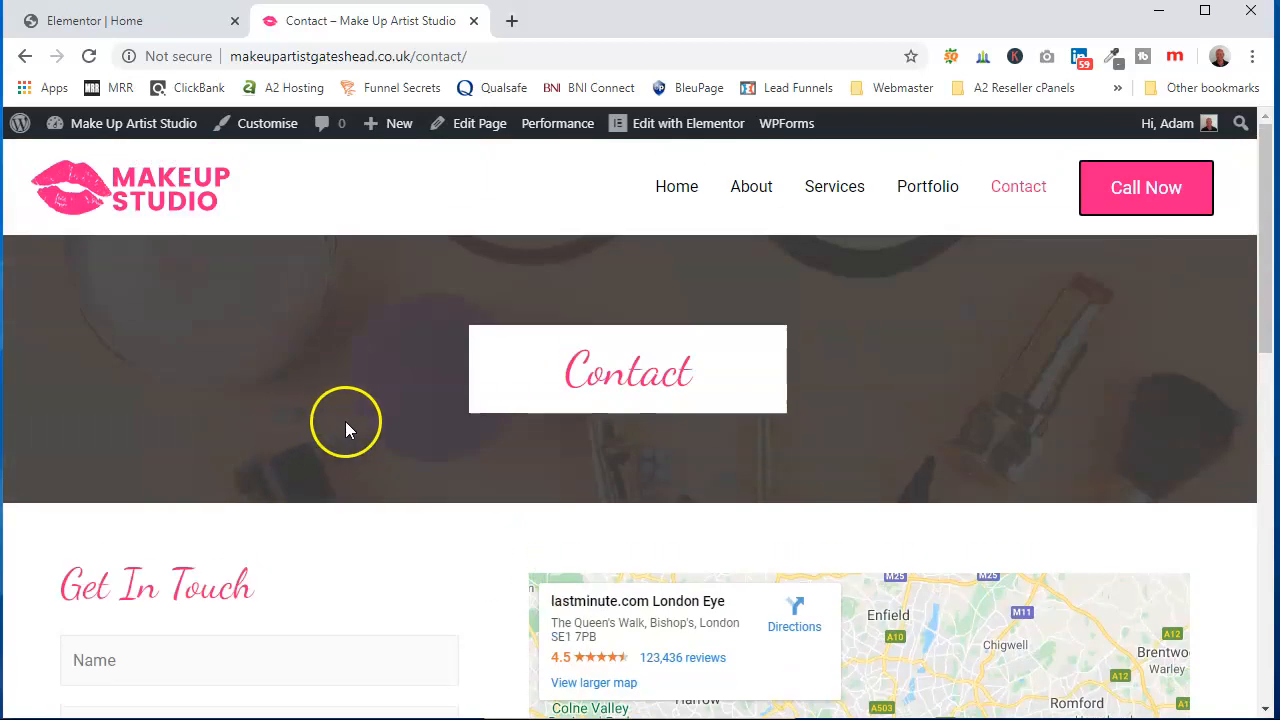
click(676, 189)
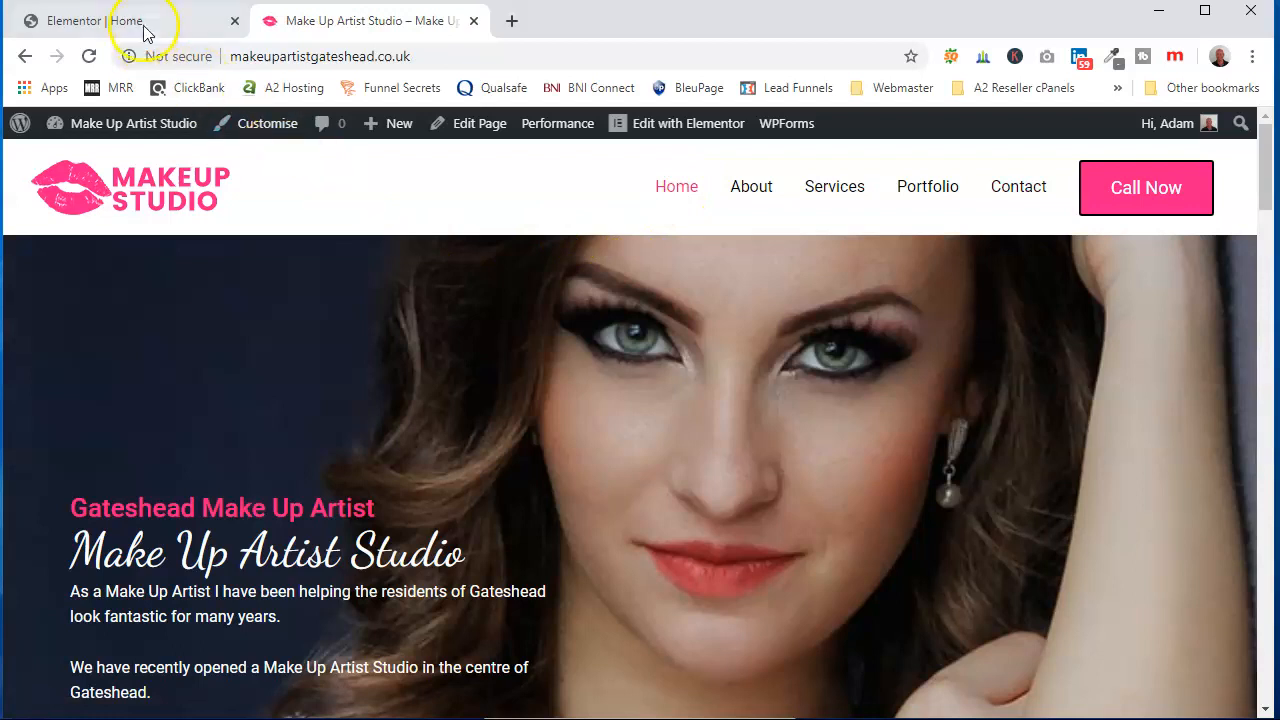
click(141, 24)
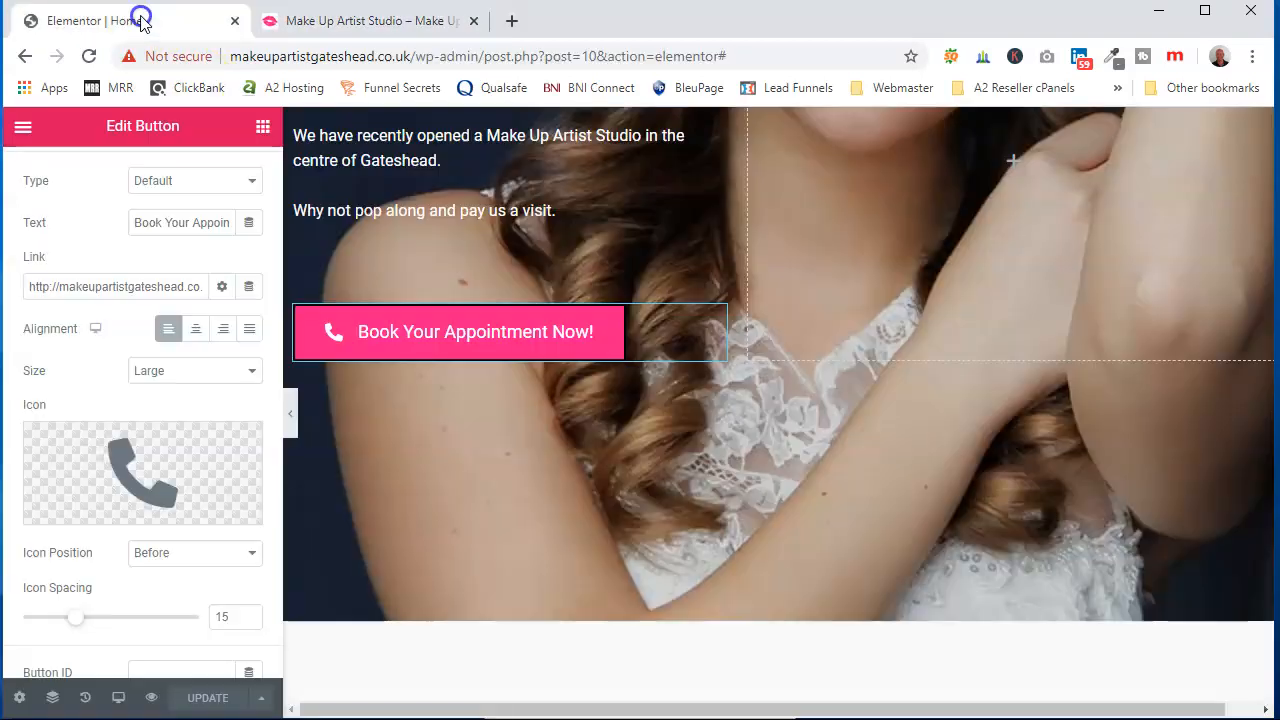
Replace the hero section's background image with home-banner.jpg from the media library
scroll(749, 578, up, 8)
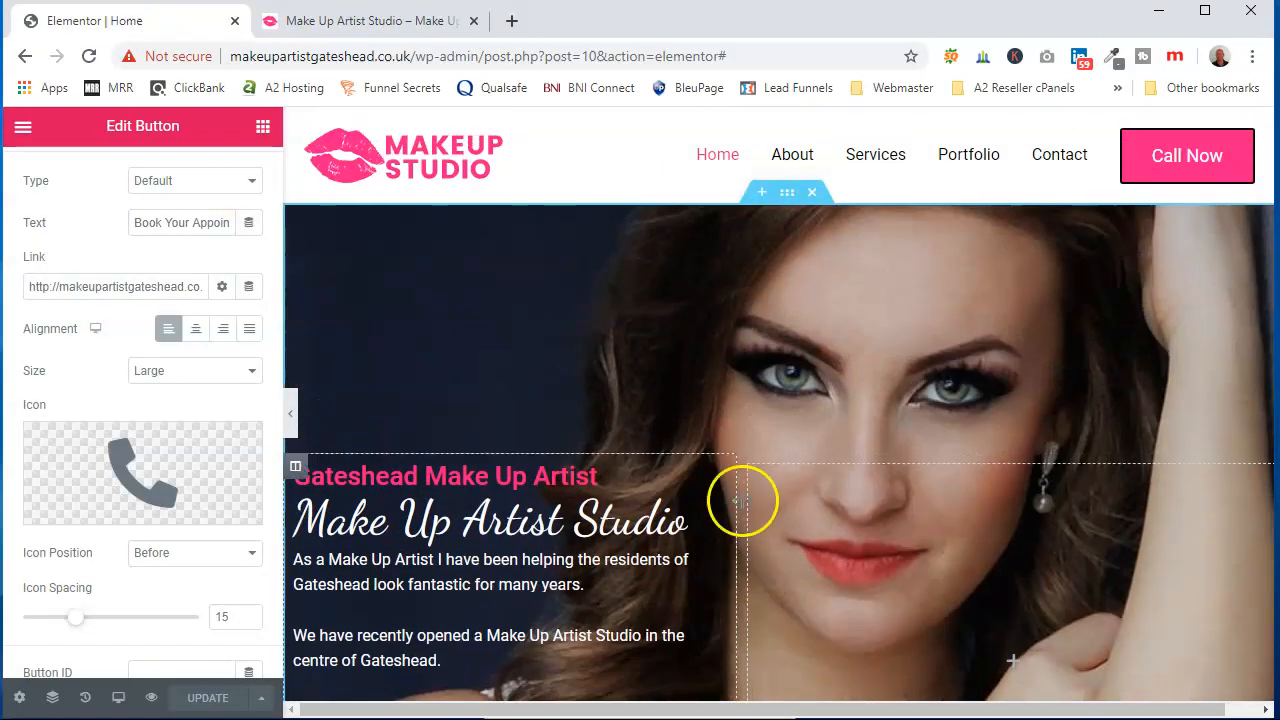
click(788, 194)
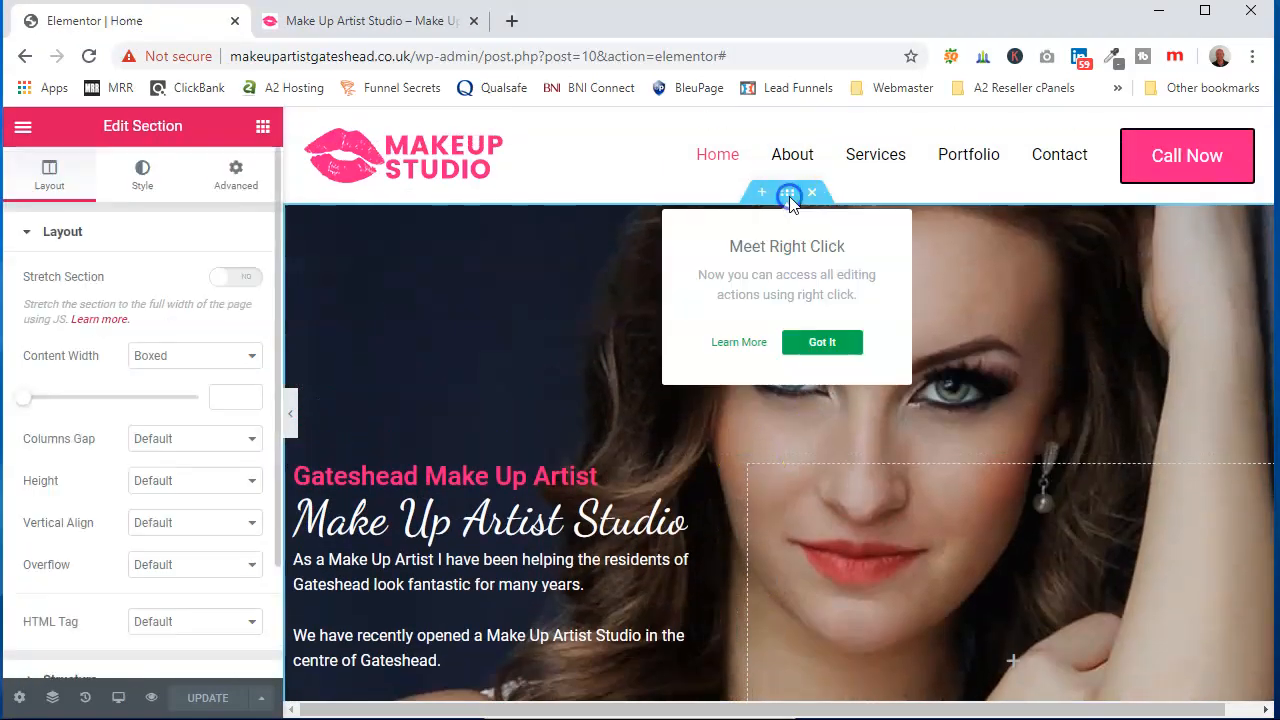
click(143, 180)
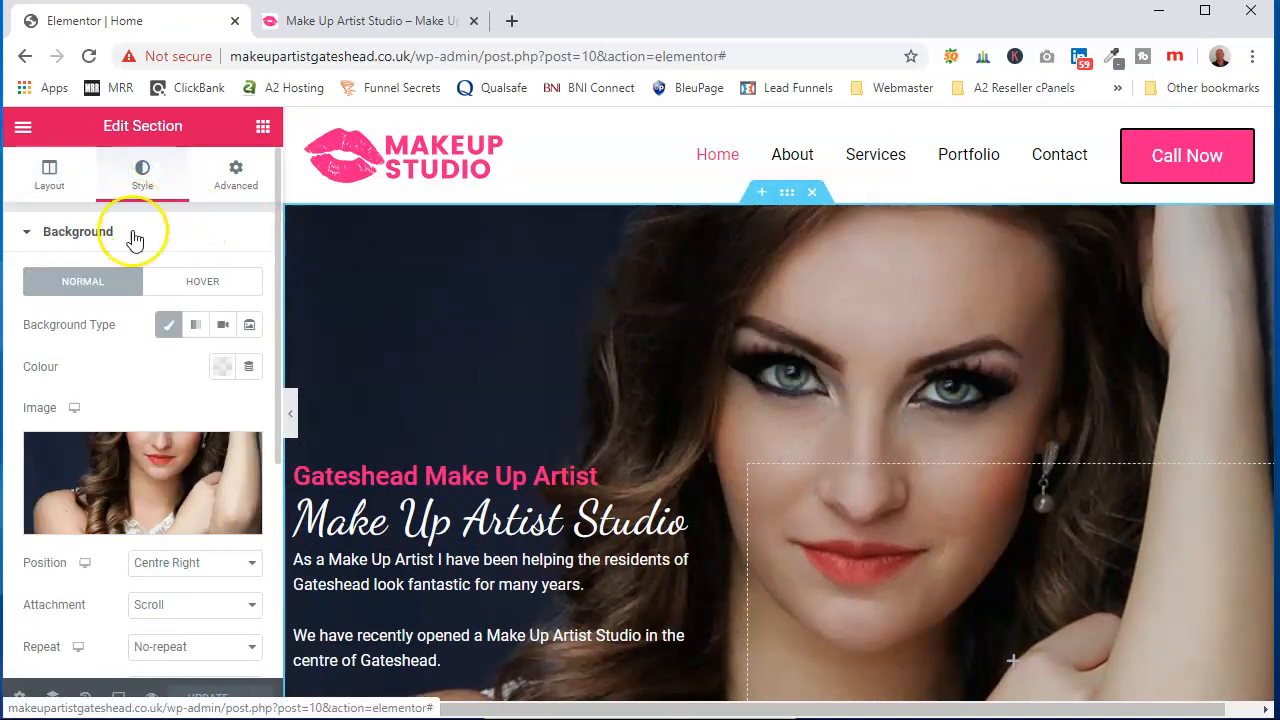
click(136, 472)
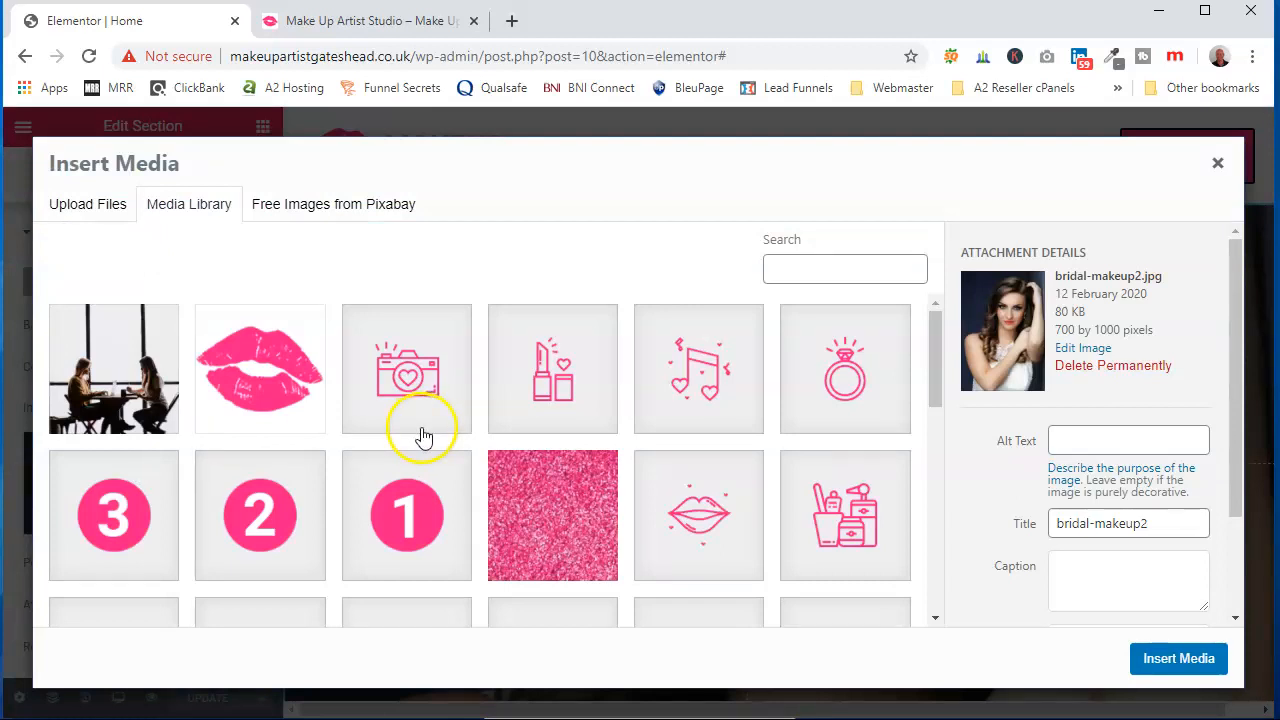
scroll(423, 437, down, 6)
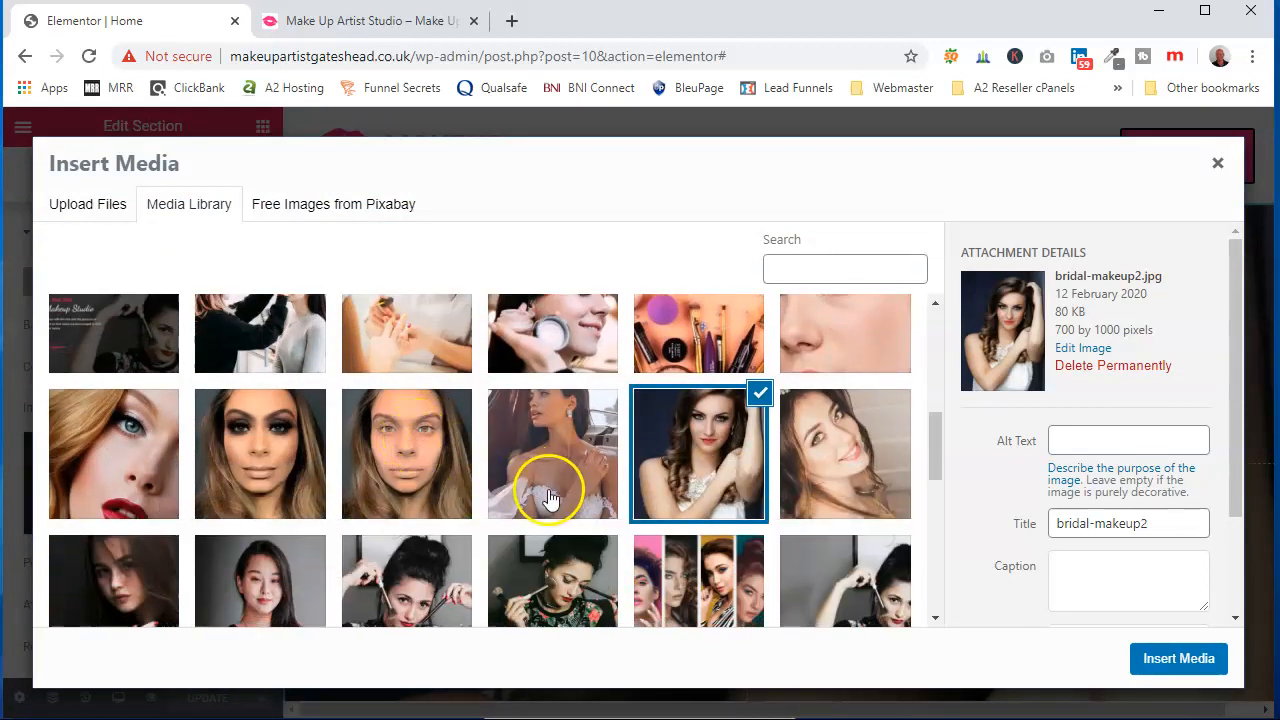
scroll(580, 540, down, 1)
click(397, 512)
click(524, 515)
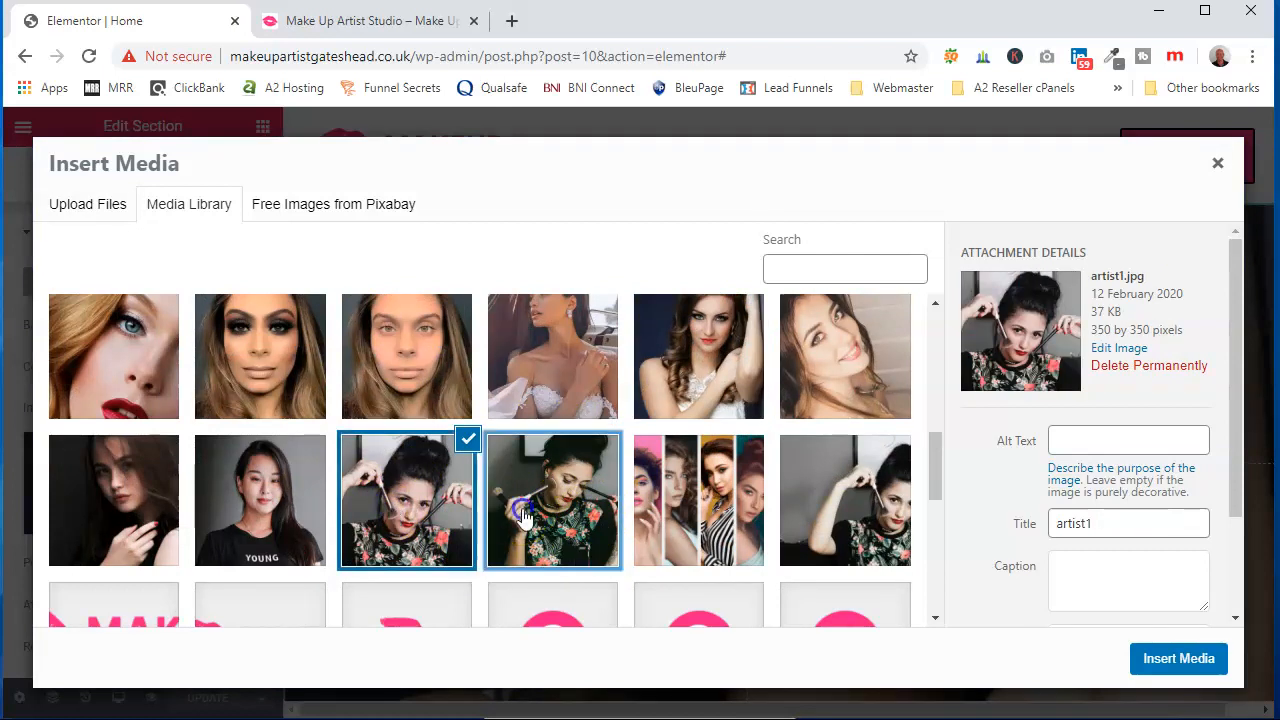
click(838, 506)
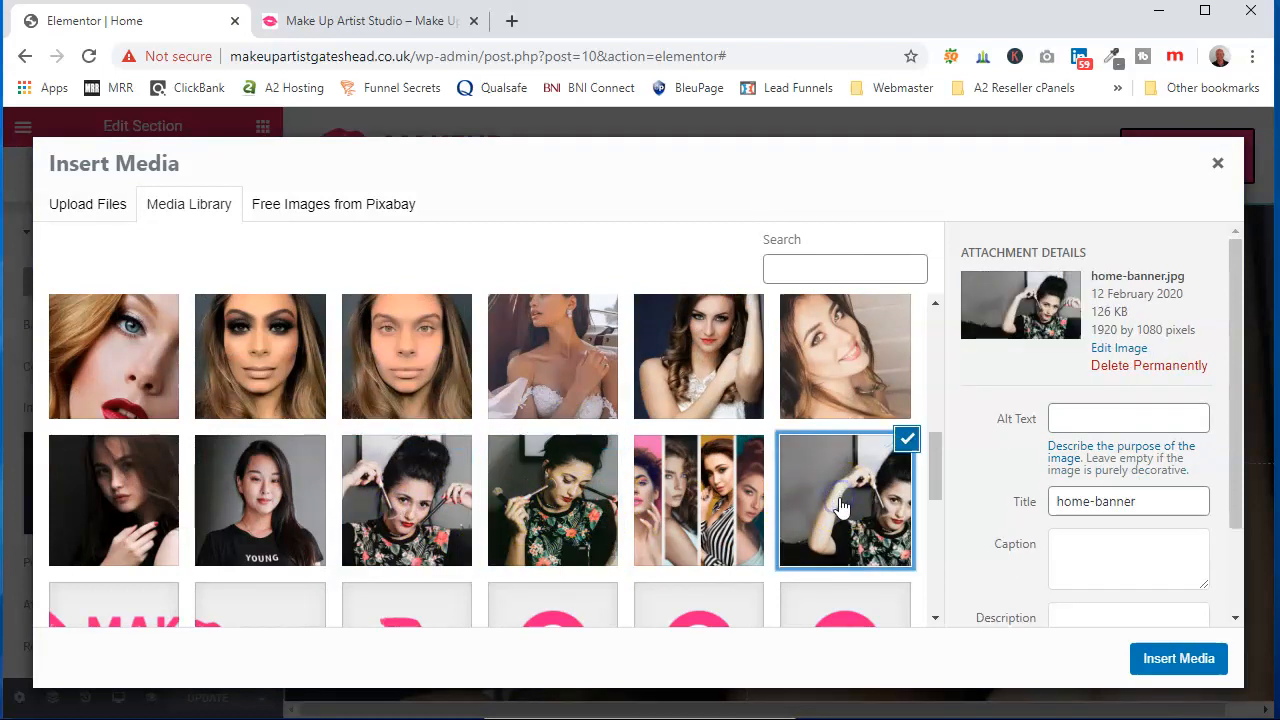
click(1187, 660)
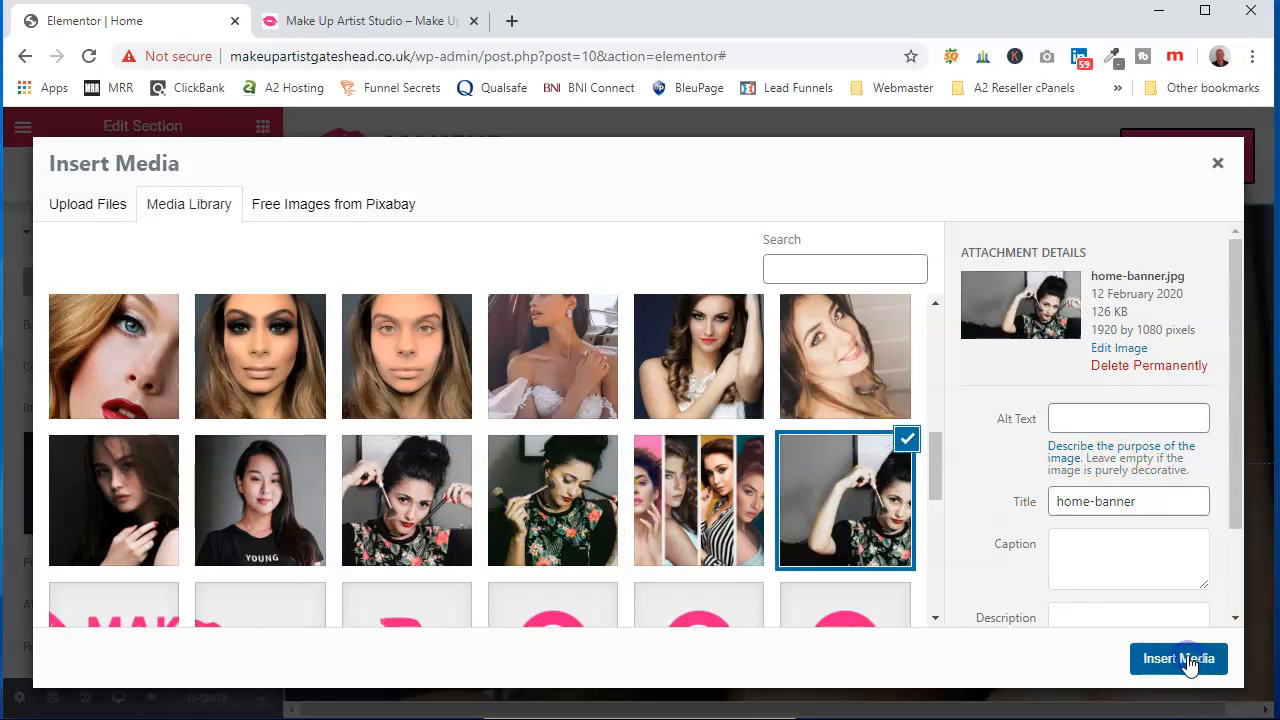
Check the attachment options of the hero background, leave it on Scroll, and update the page
scroll(750, 472, down, 3)
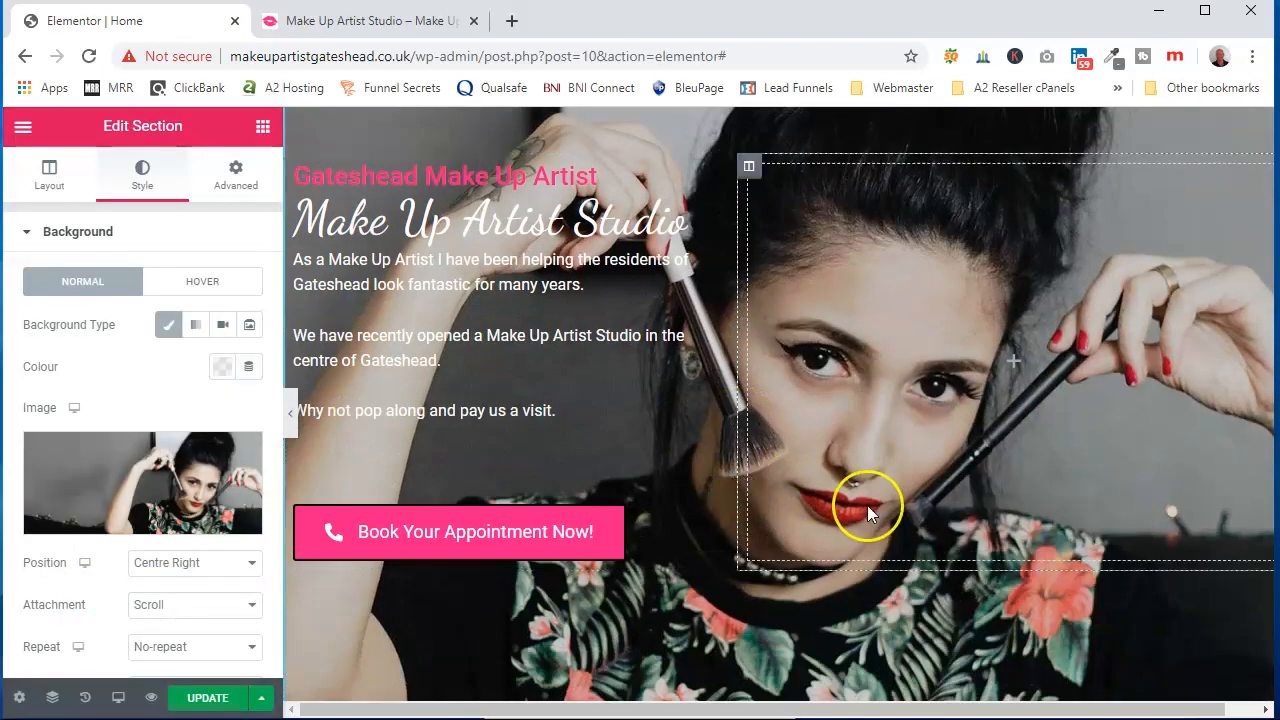
scroll(866, 510, down, 4)
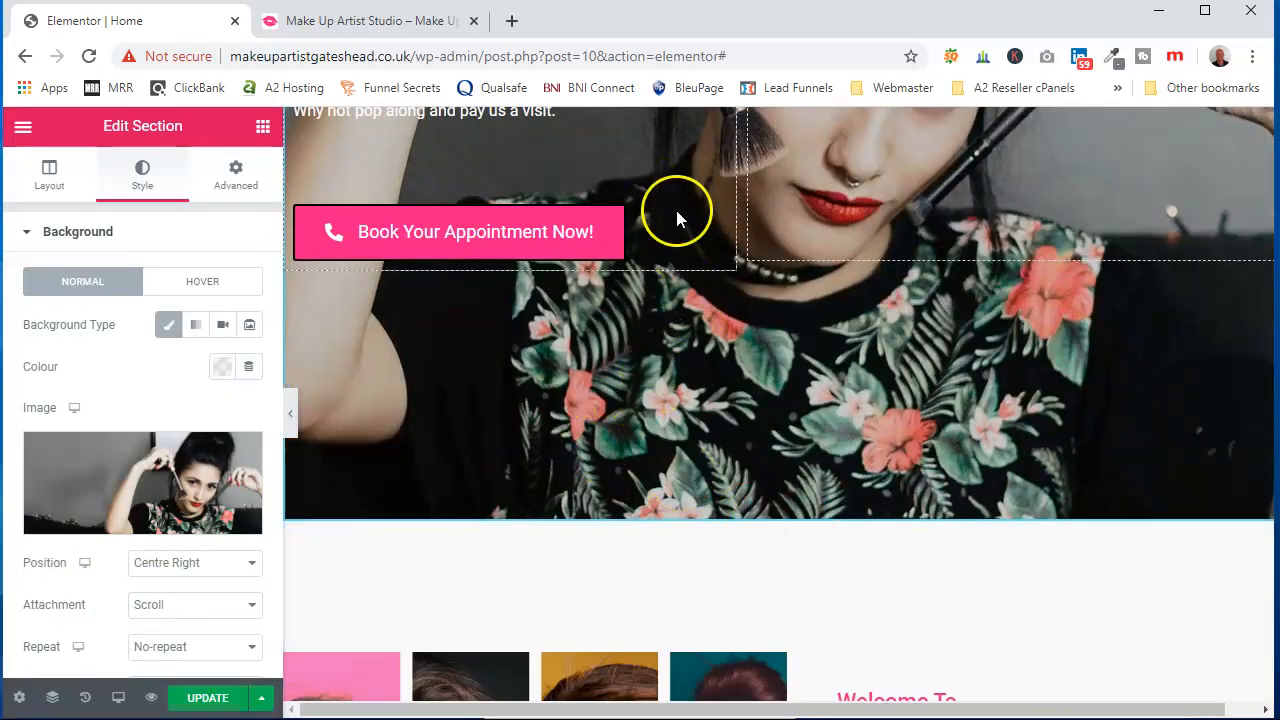
scroll(90, 545, down, 2)
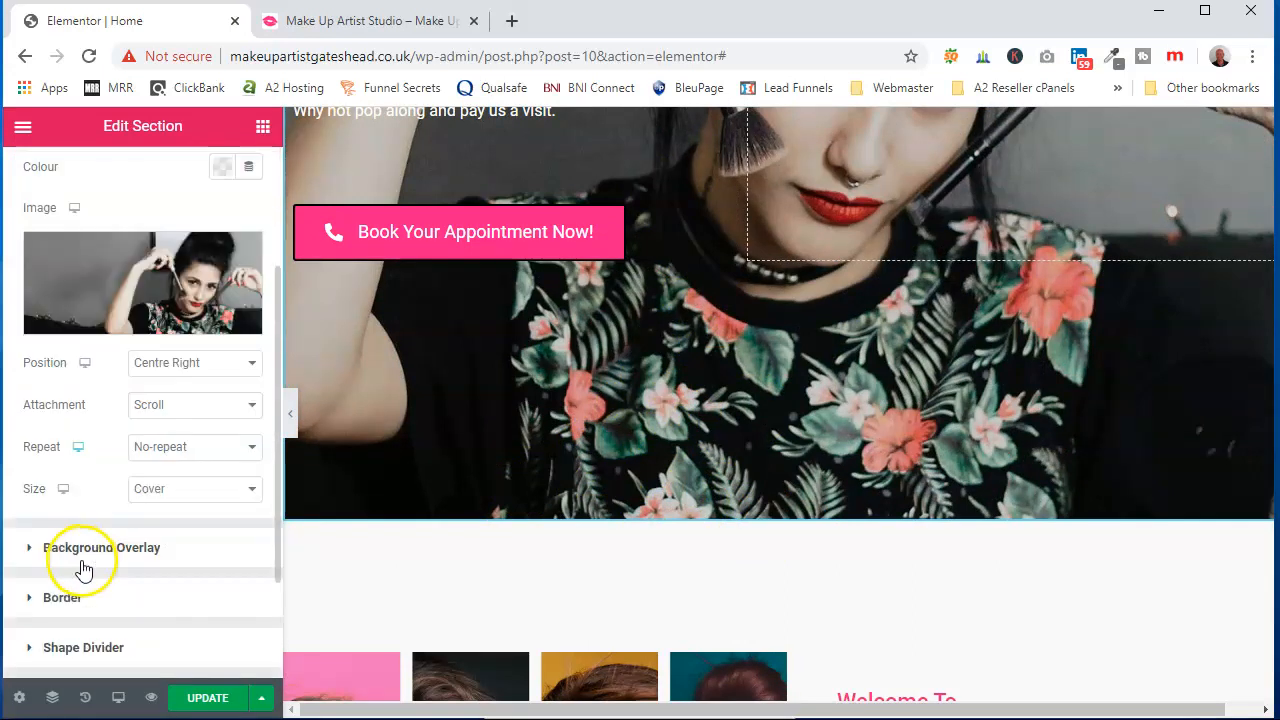
click(254, 408)
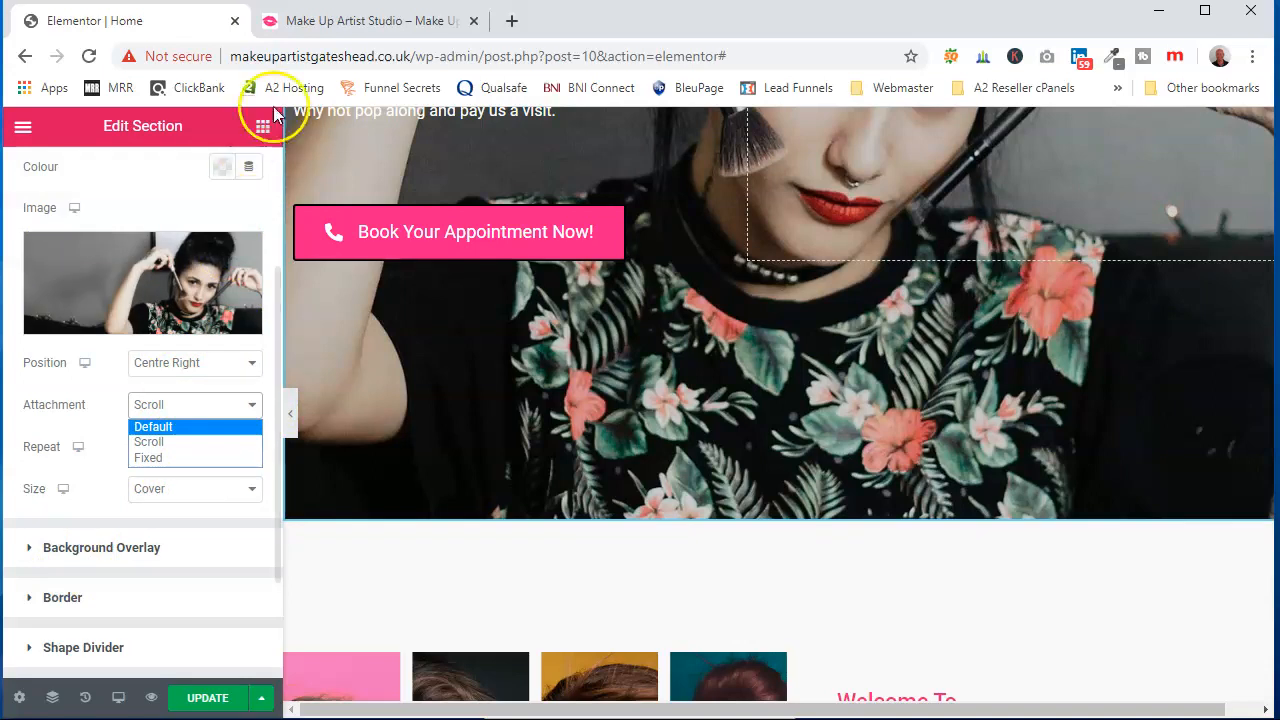
click(208, 712)
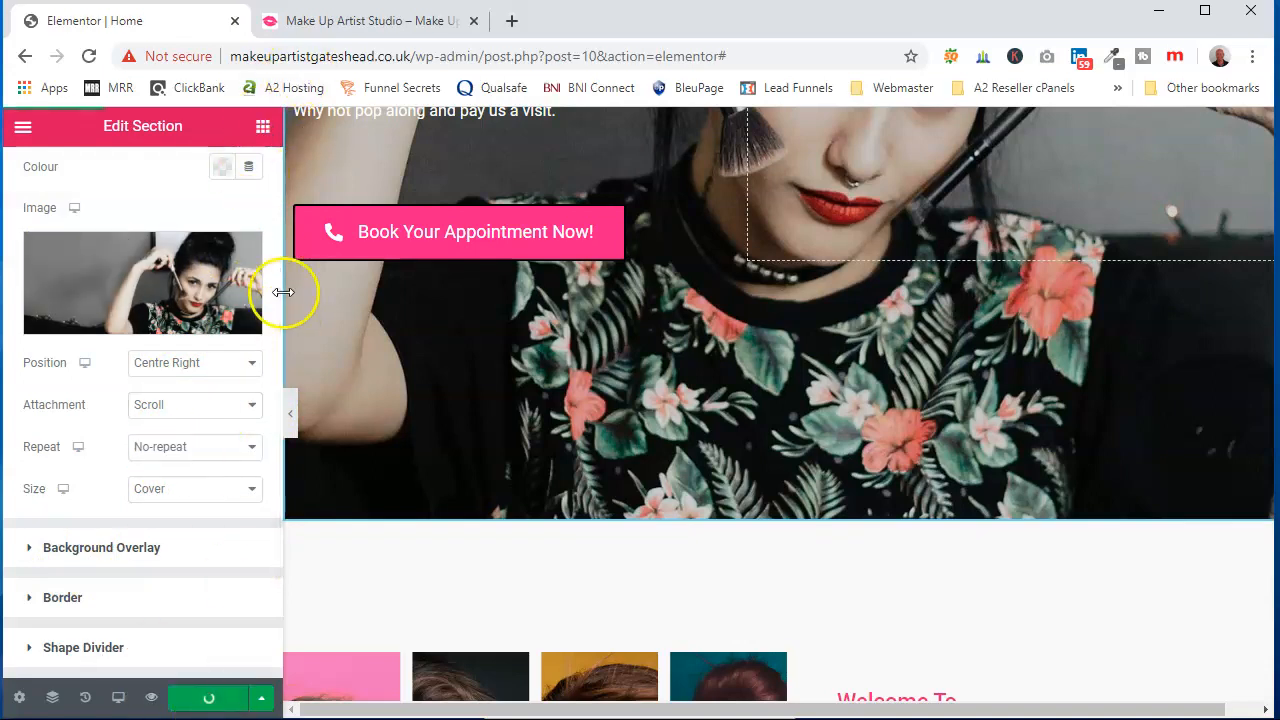
Reload the live home page and scroll over the hero to examine the new background image
click(358, 20)
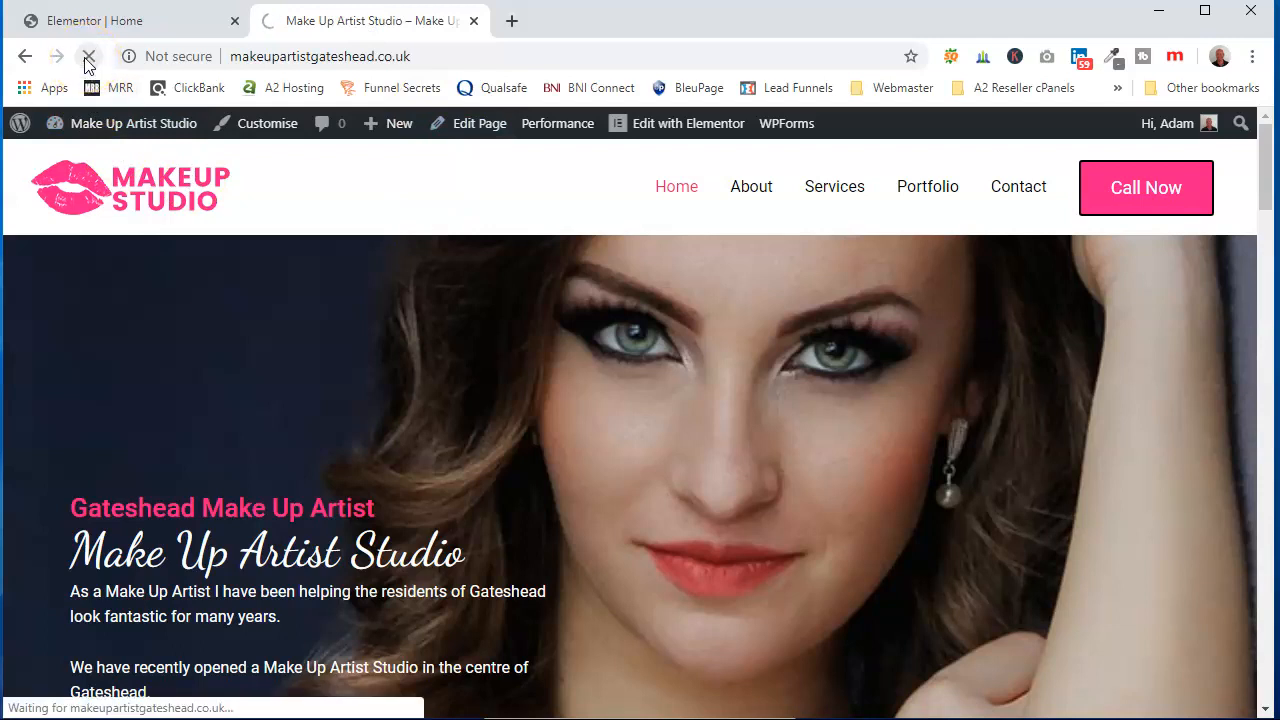
scroll(607, 482, down, 5)
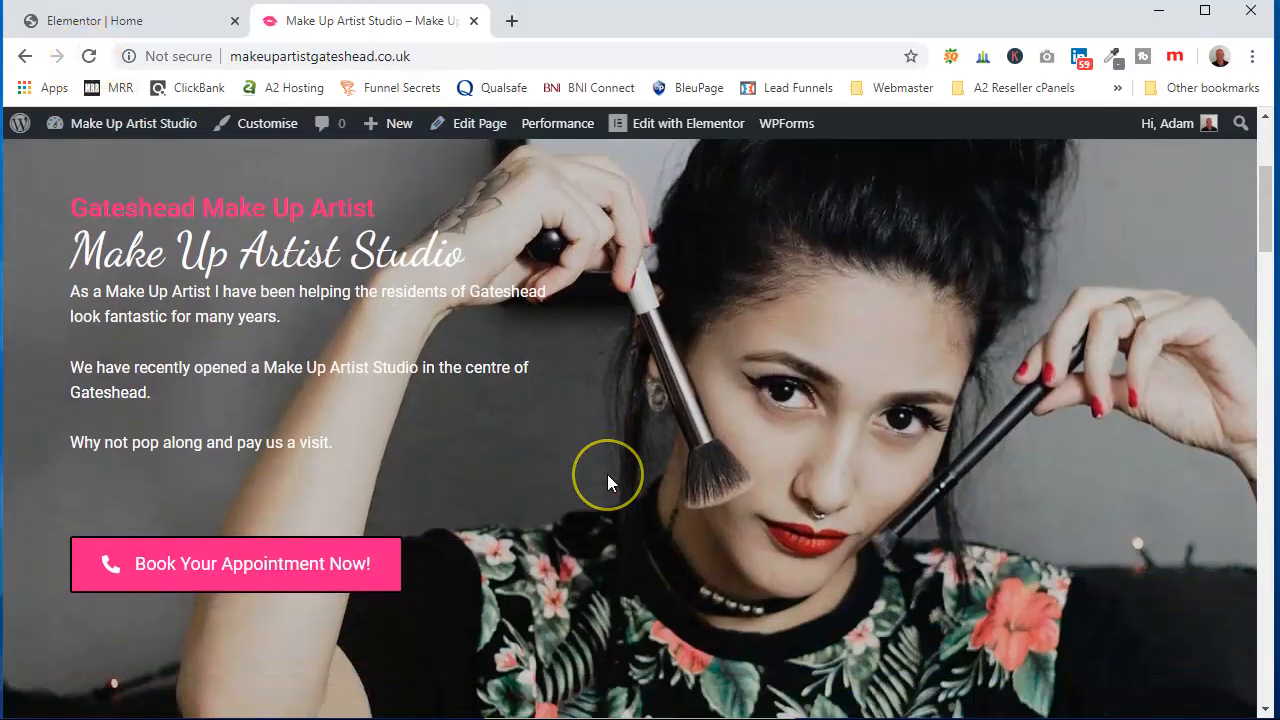
scroll(607, 473, up, 2)
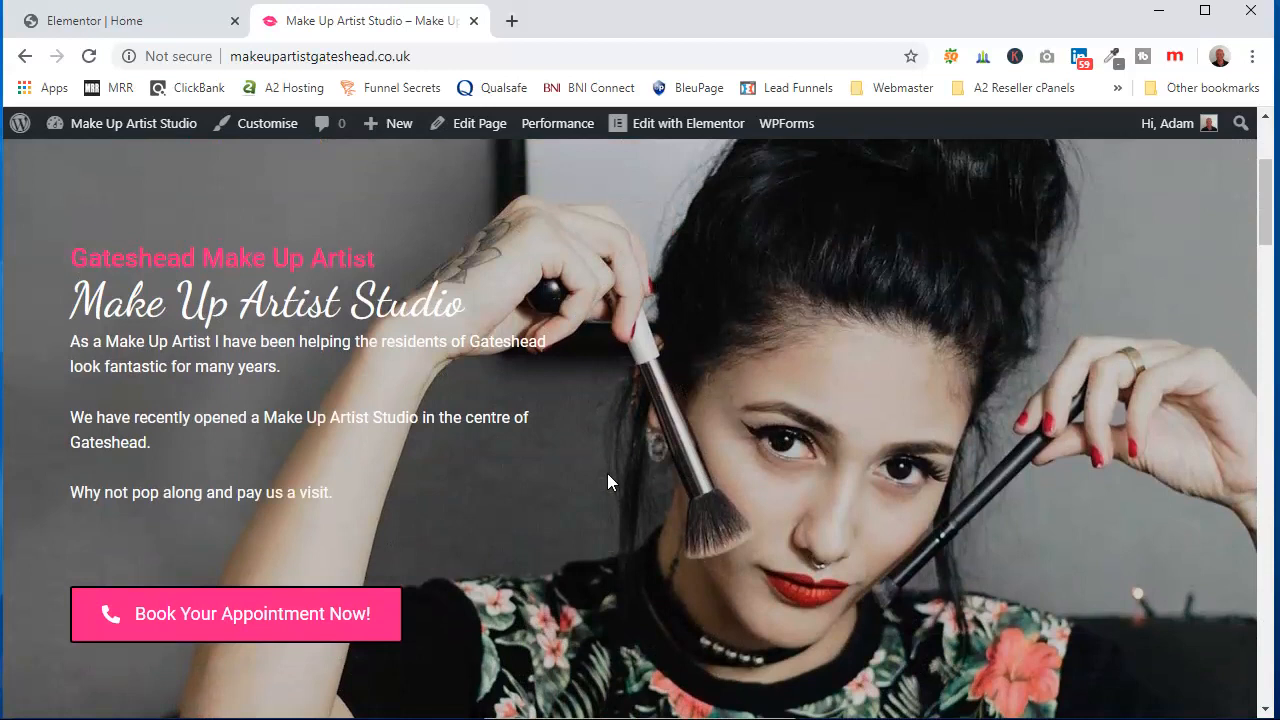
scroll(607, 473, down, 2)
scroll(607, 473, up, 2)
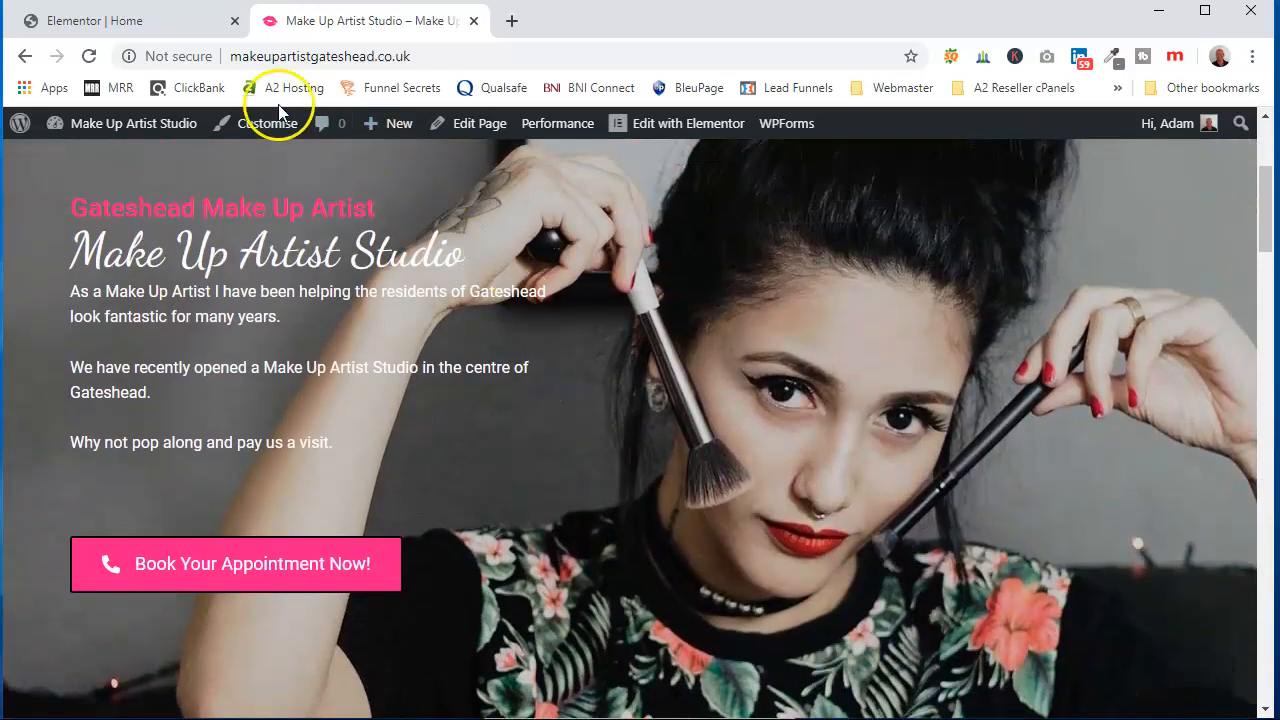
Return to the Elementor editor, set the hero background's attachment to Fixed, and update the page
click(157, 21)
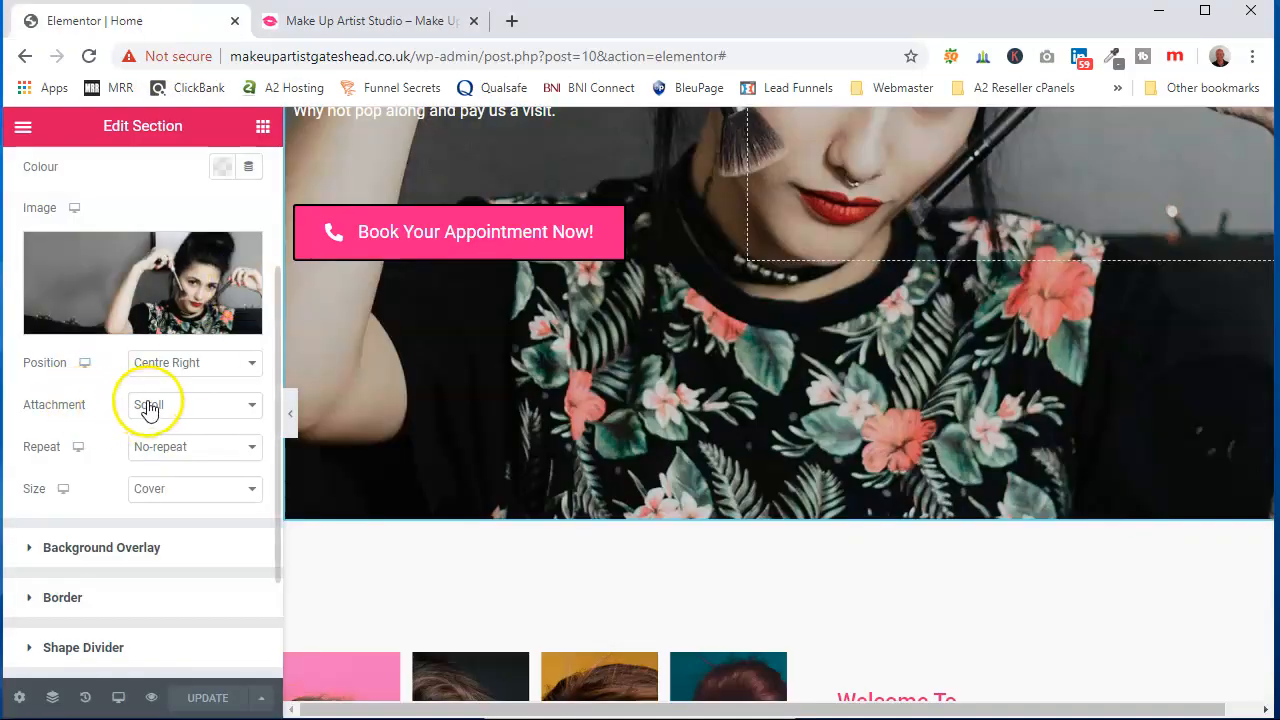
click(256, 405)
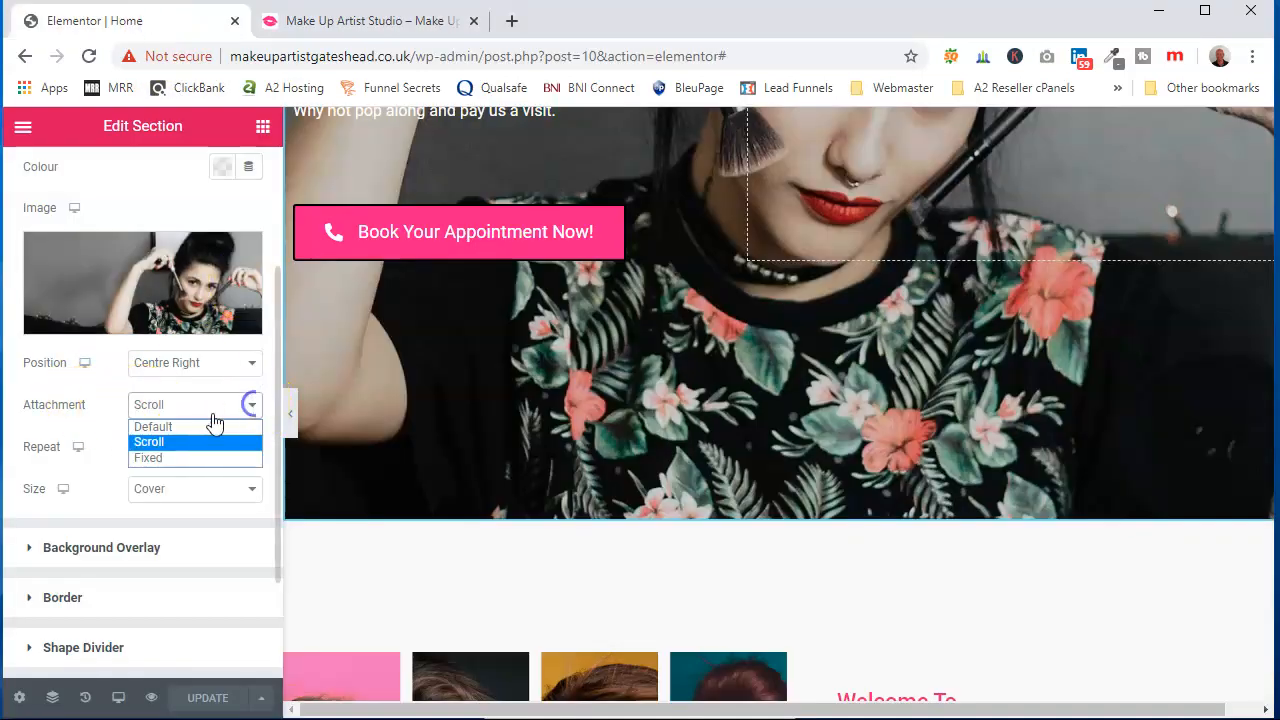
click(184, 459)
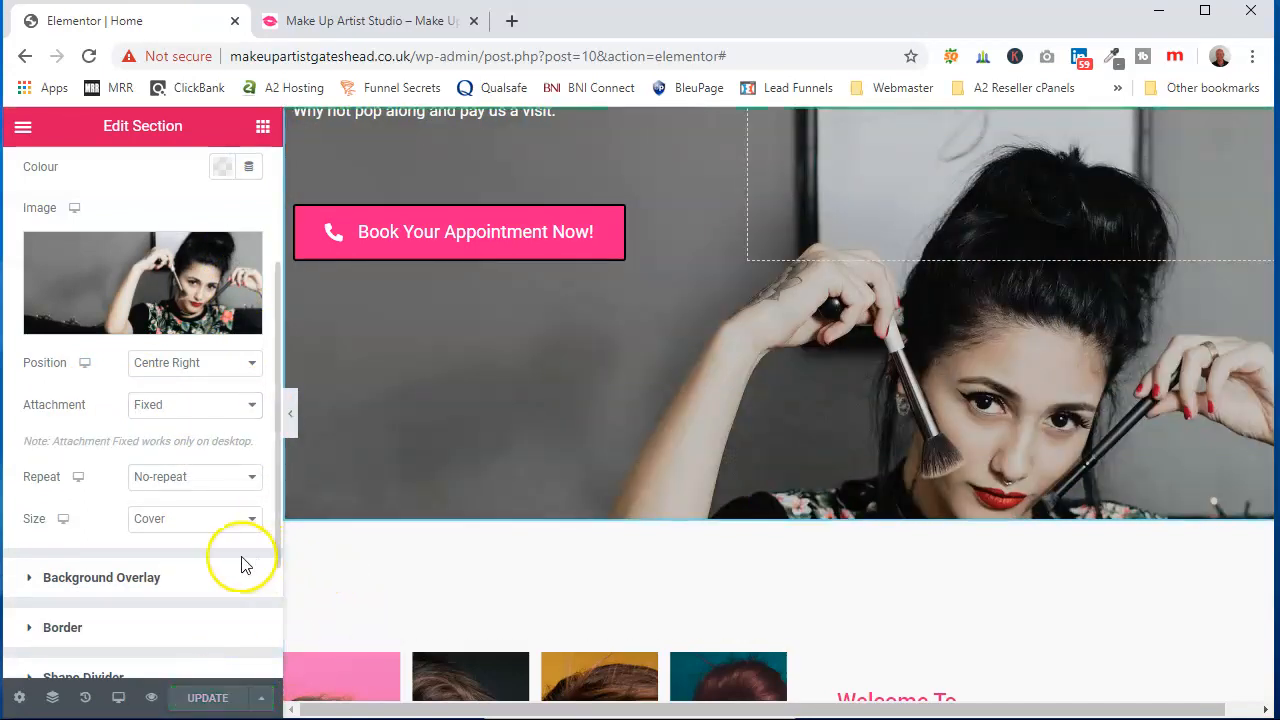
Reload the live home page and scroll up and down the hero to examine the fixed background effect
click(364, 24)
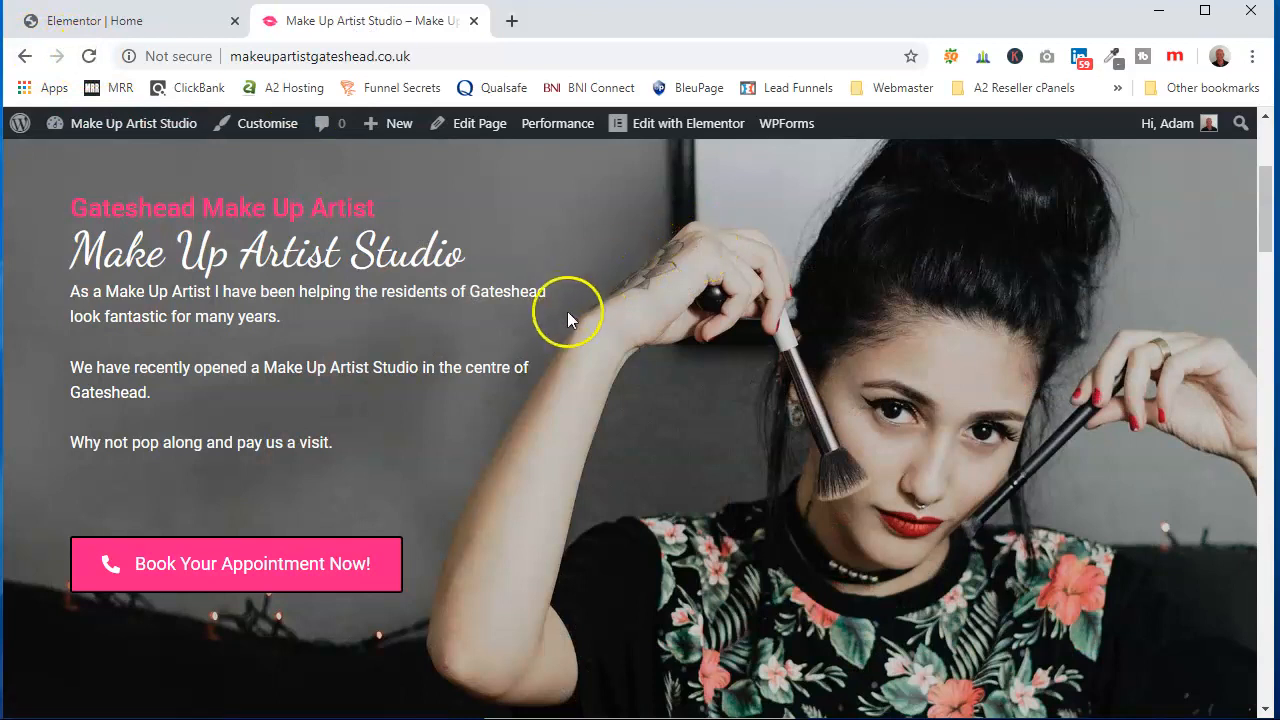
scroll(560, 298, down, 3)
scroll(560, 298, up, 4)
scroll(574, 292, down, 2)
scroll(576, 291, down, 1)
scroll(576, 291, up, 3)
scroll(575, 291, down, 4)
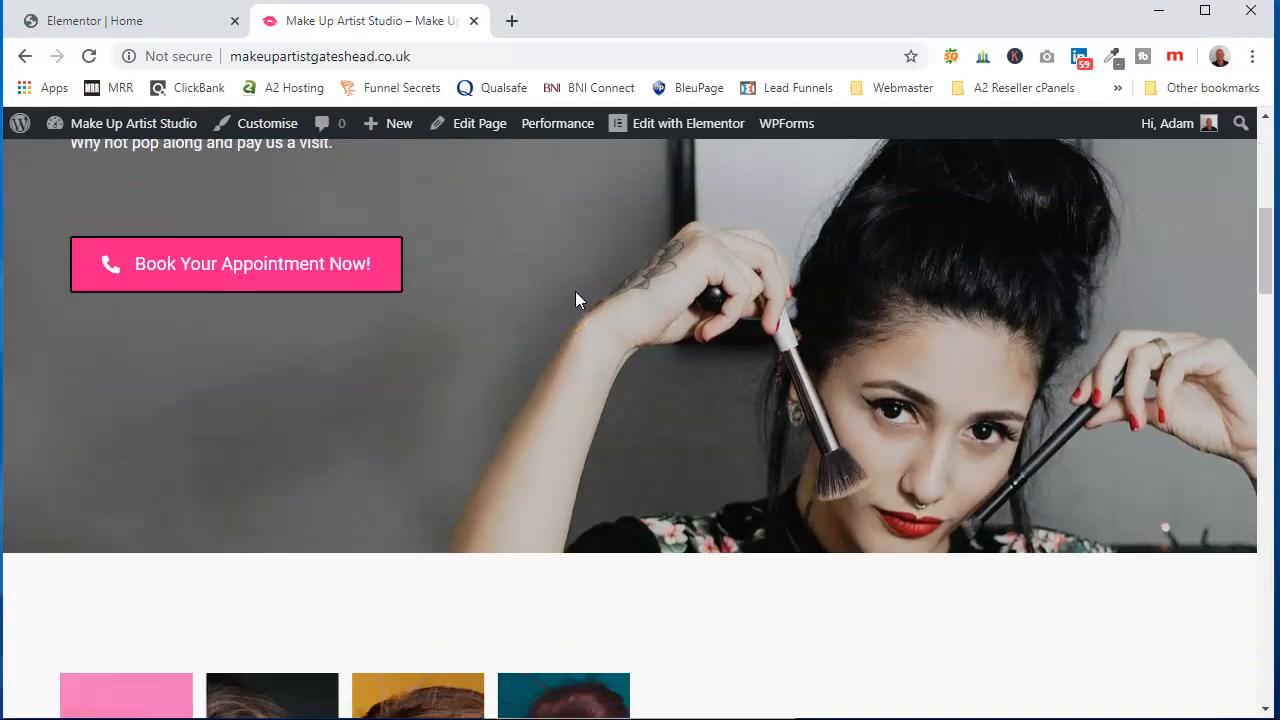
scroll(575, 298, up, 3)
scroll(574, 292, down, 4)
scroll(574, 292, up, 5)
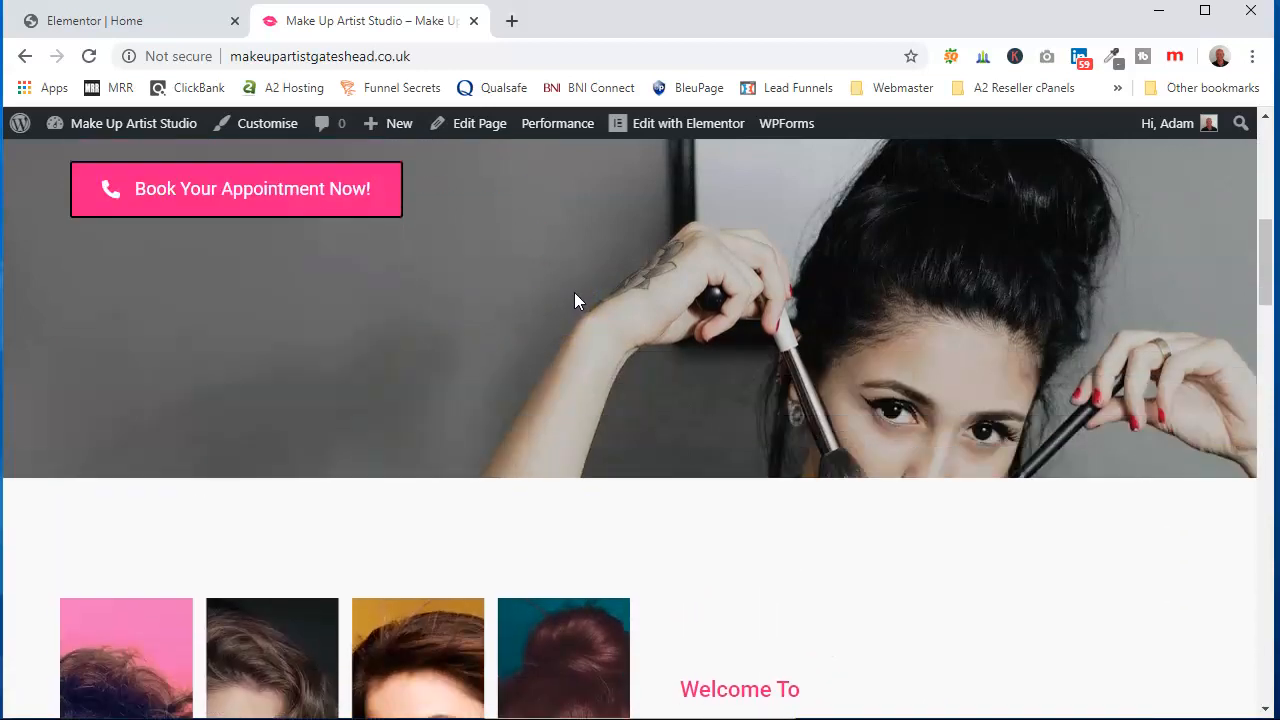
Return to the Elementor editor and set the hero background's attachment back to Scroll
click(158, 20)
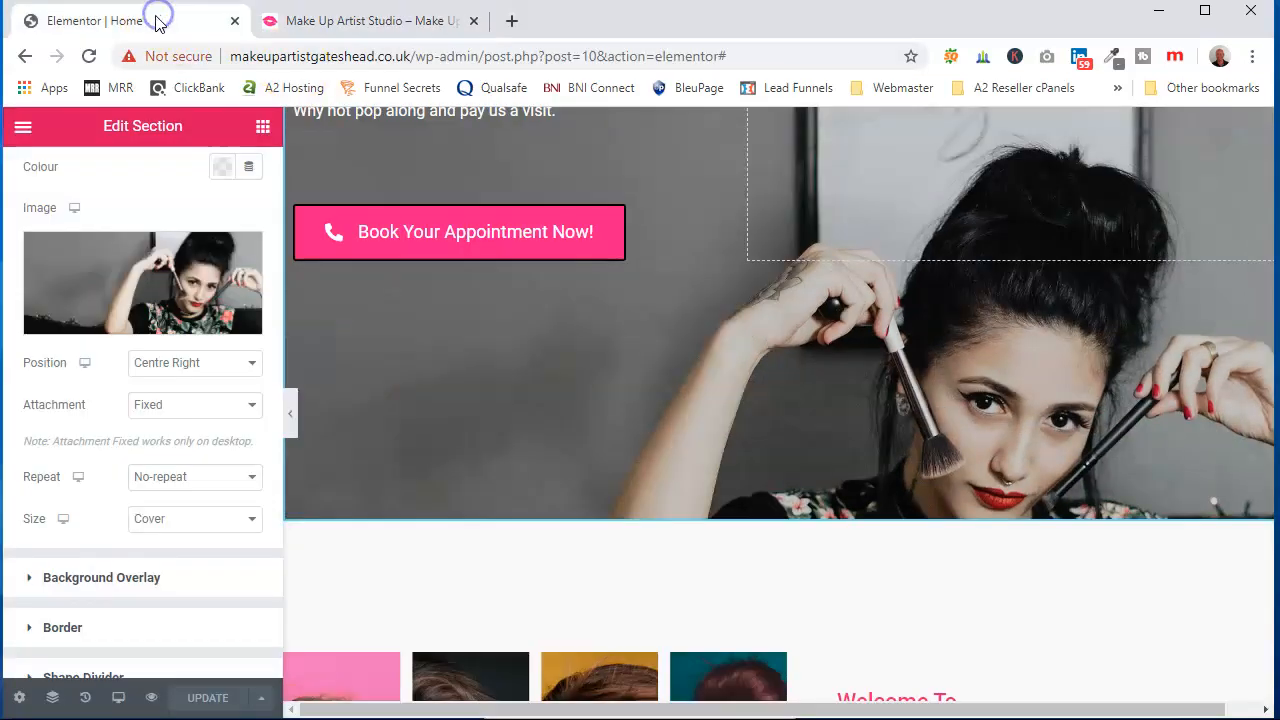
click(251, 405)
click(212, 442)
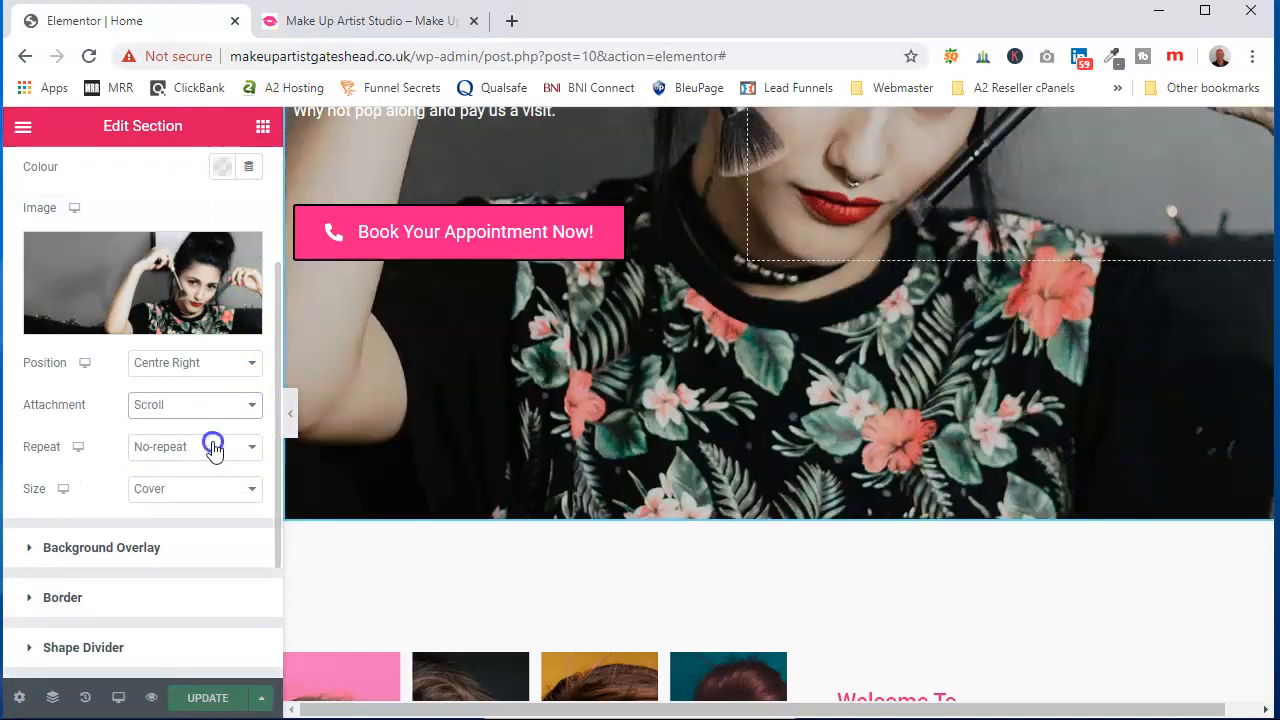
Try splitting the studio description before "Keep this text short and sweet", undo the split, and select the "Welcome To" heading
scroll(808, 540, down, 4)
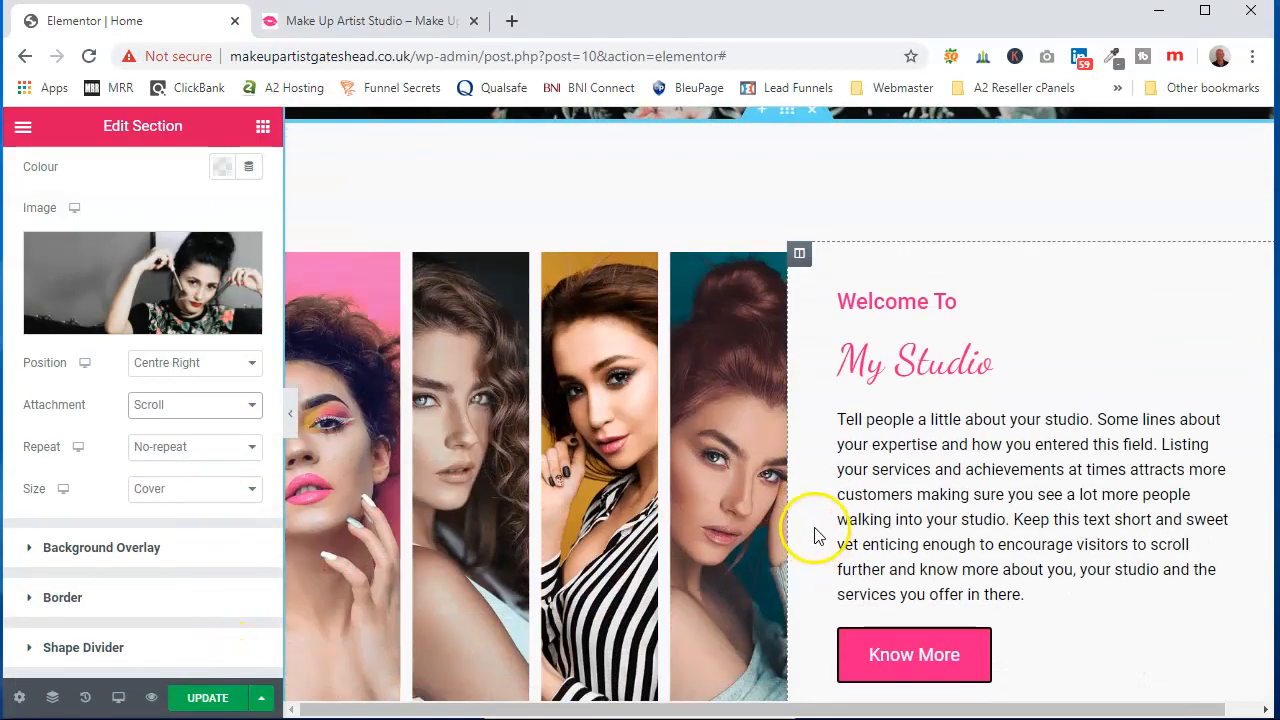
scroll(815, 535, down, 1)
click(966, 370)
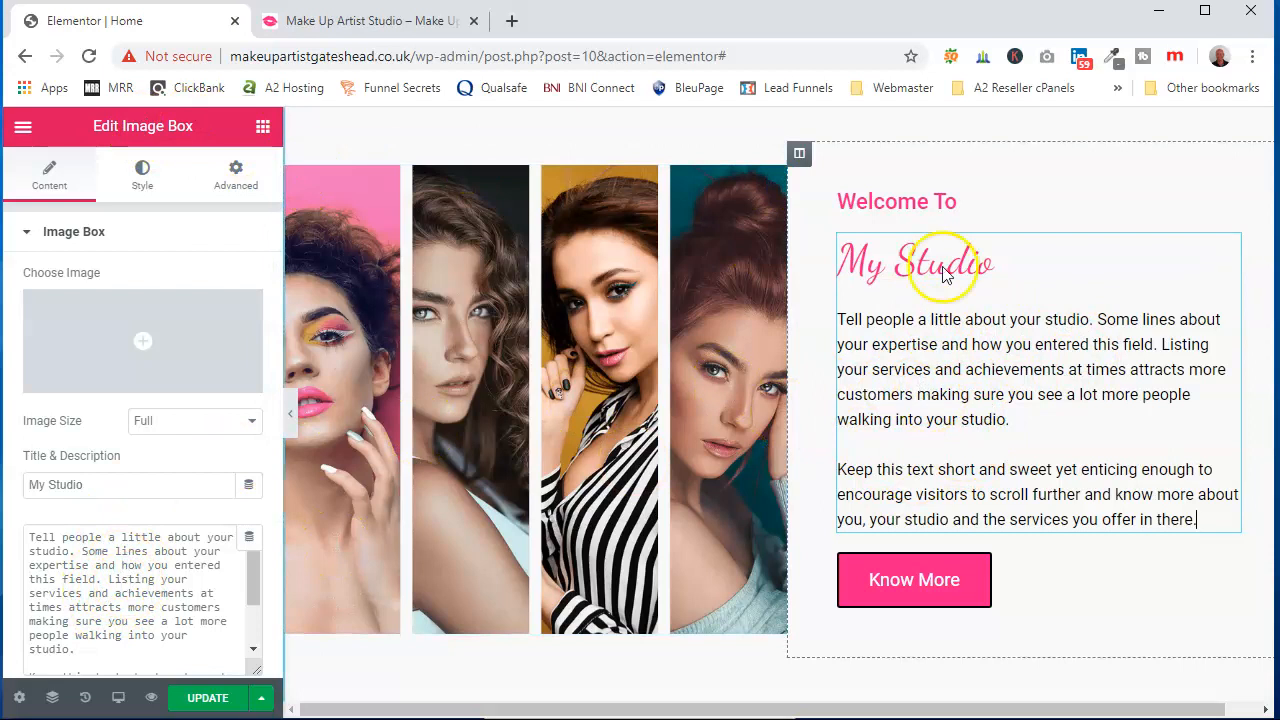
click(906, 201)
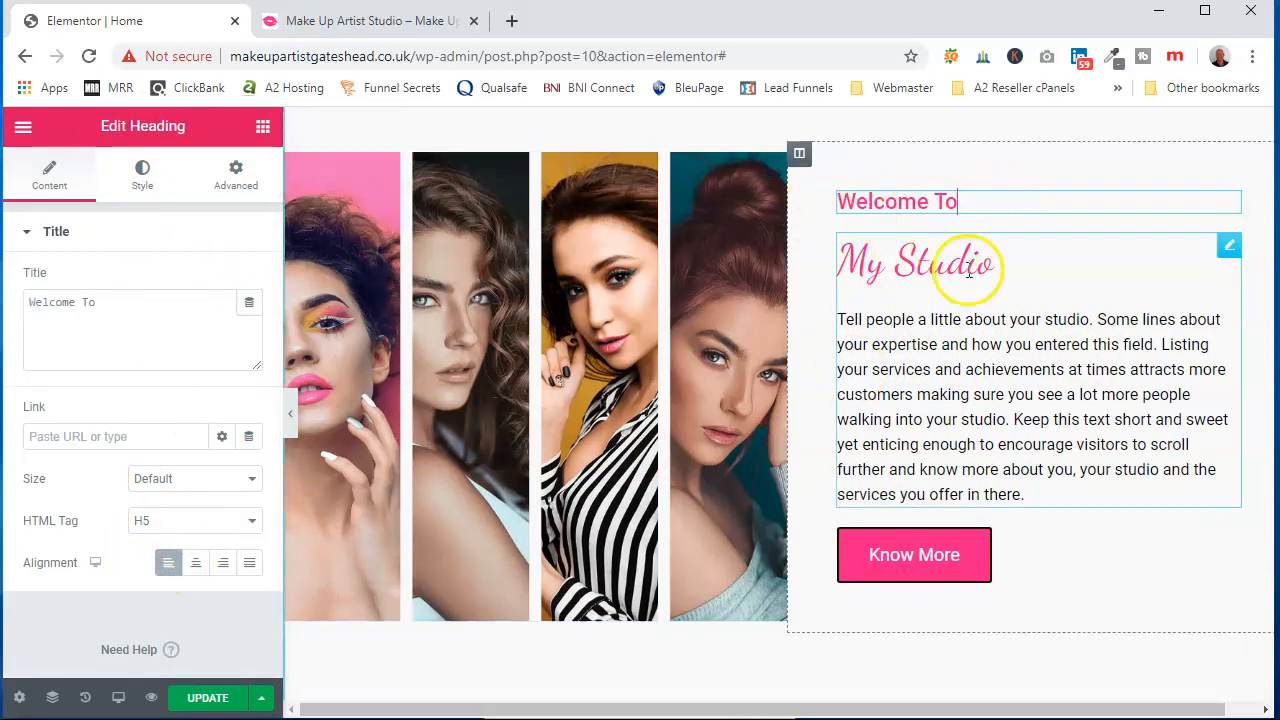
Link the "Know More" button below the studio description to the site's About page
scroll(995, 530, down, 2)
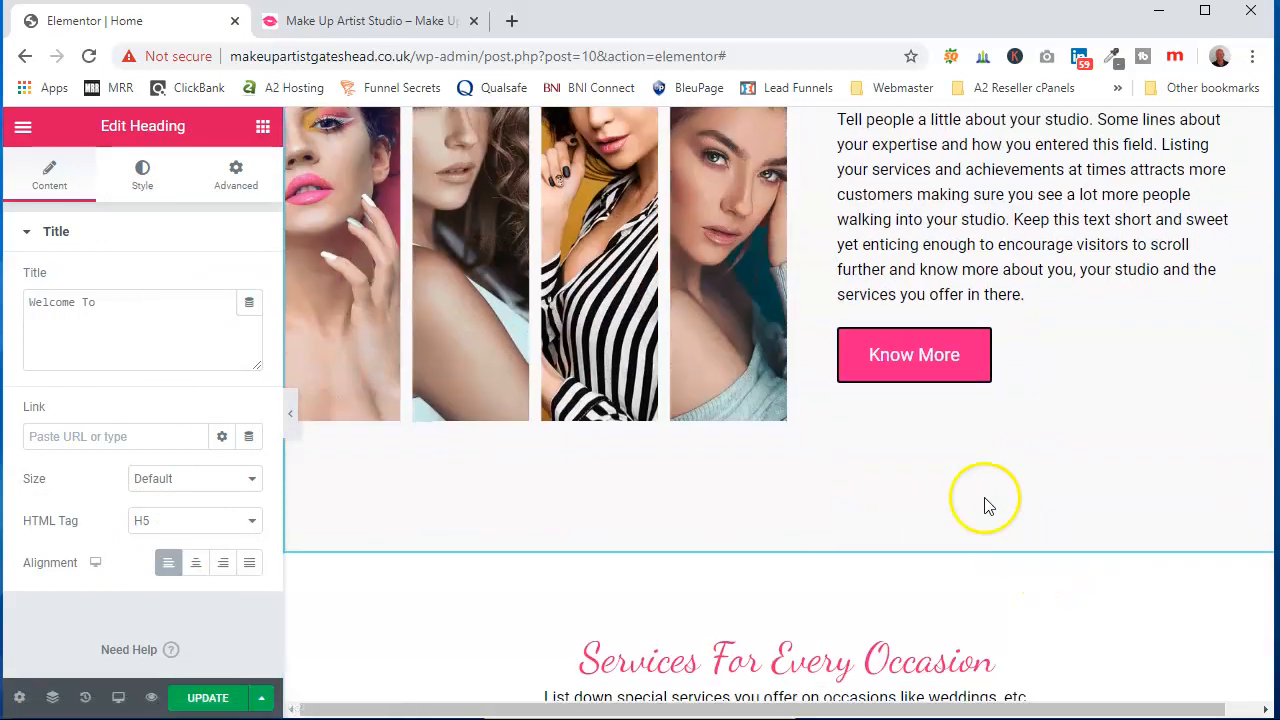
click(942, 362)
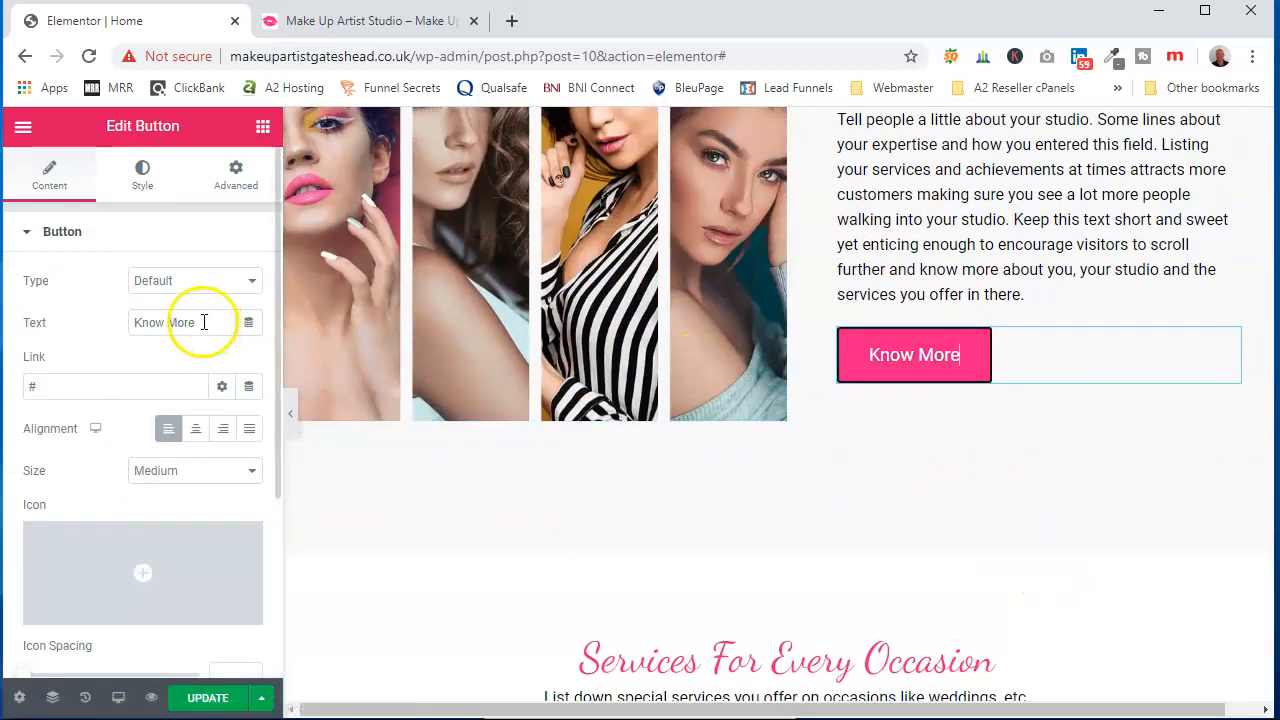
double_click(96, 394)
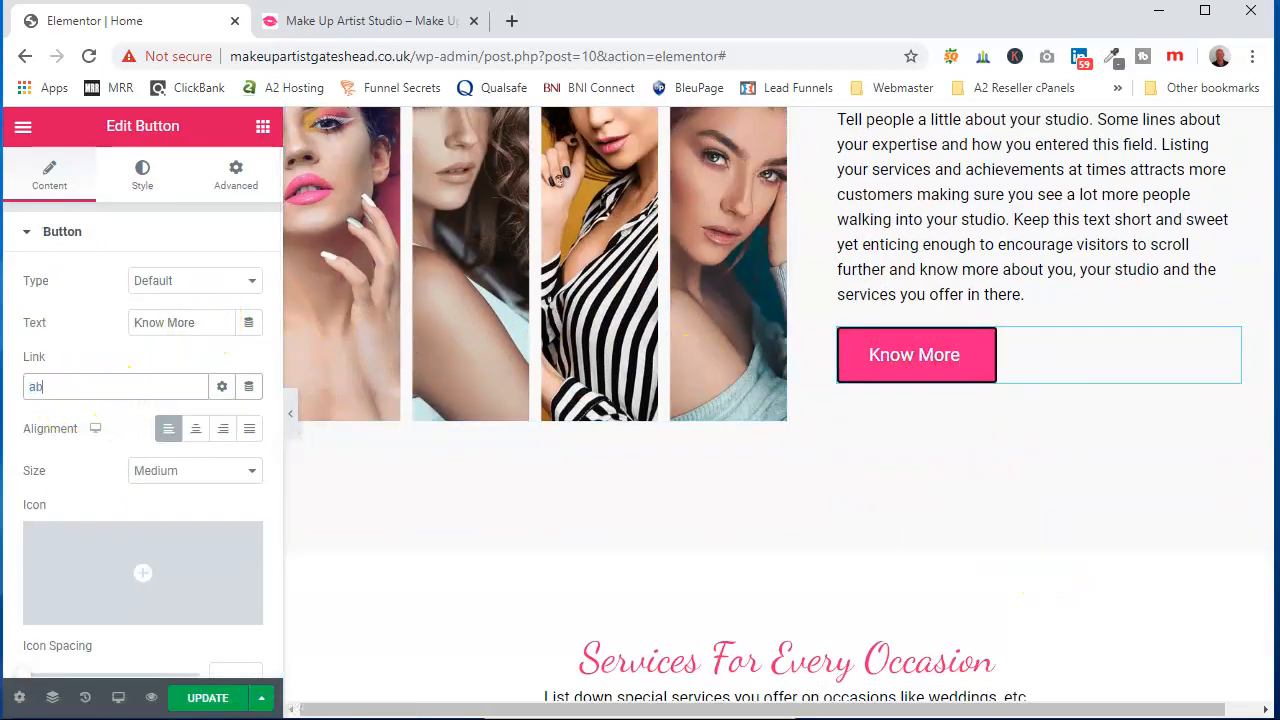
text(about)
click(62, 415)
Replace the welcome section's four-model image with after2.jpg from the media library
scroll(646, 449, up, 2)
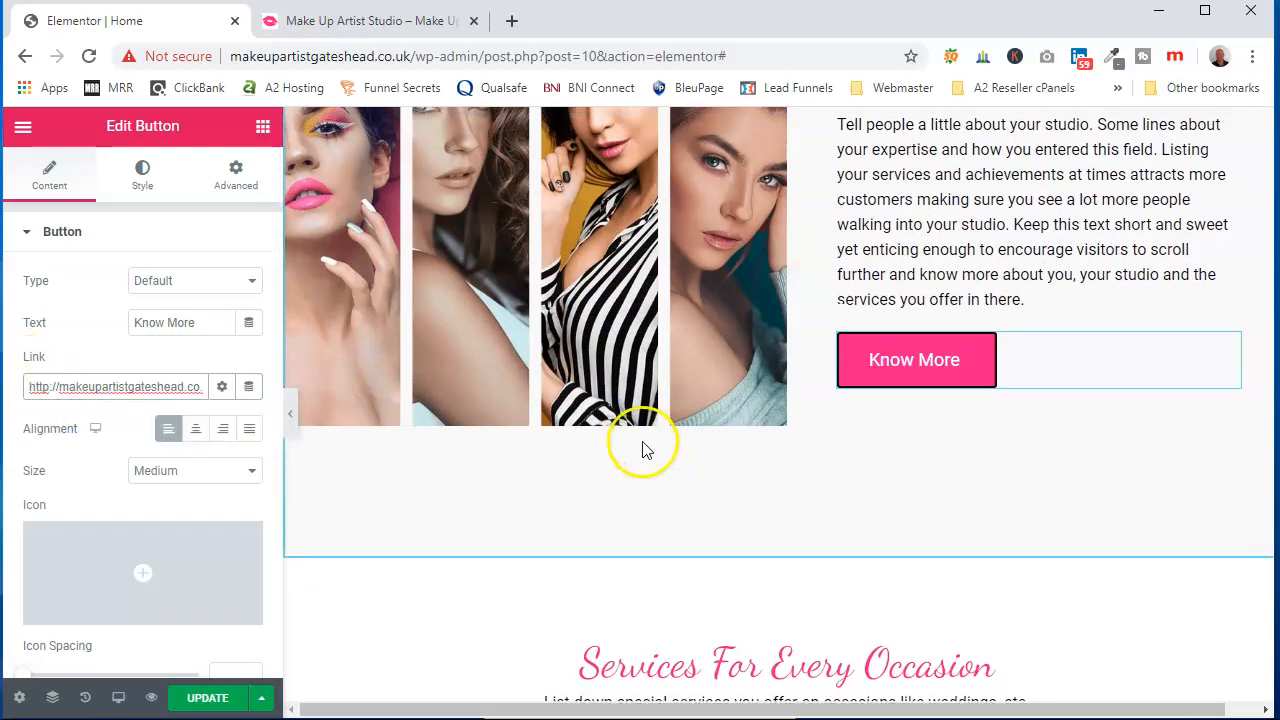
click(514, 397)
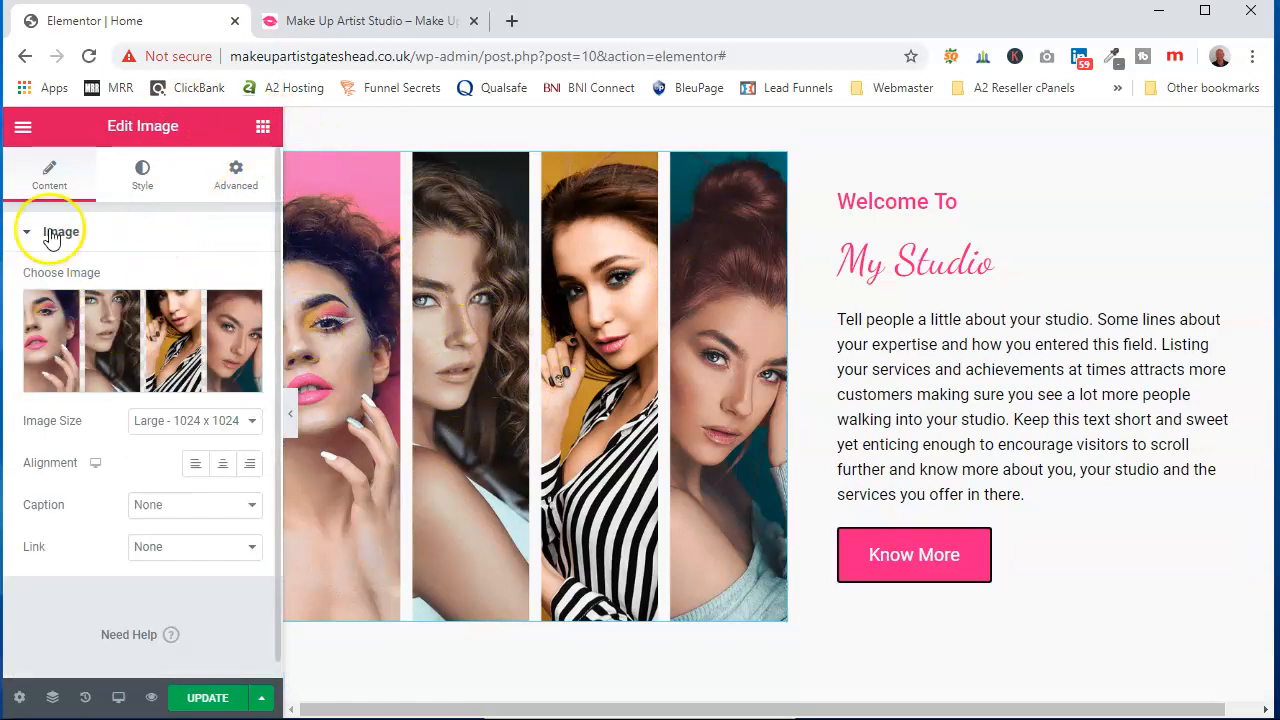
click(140, 337)
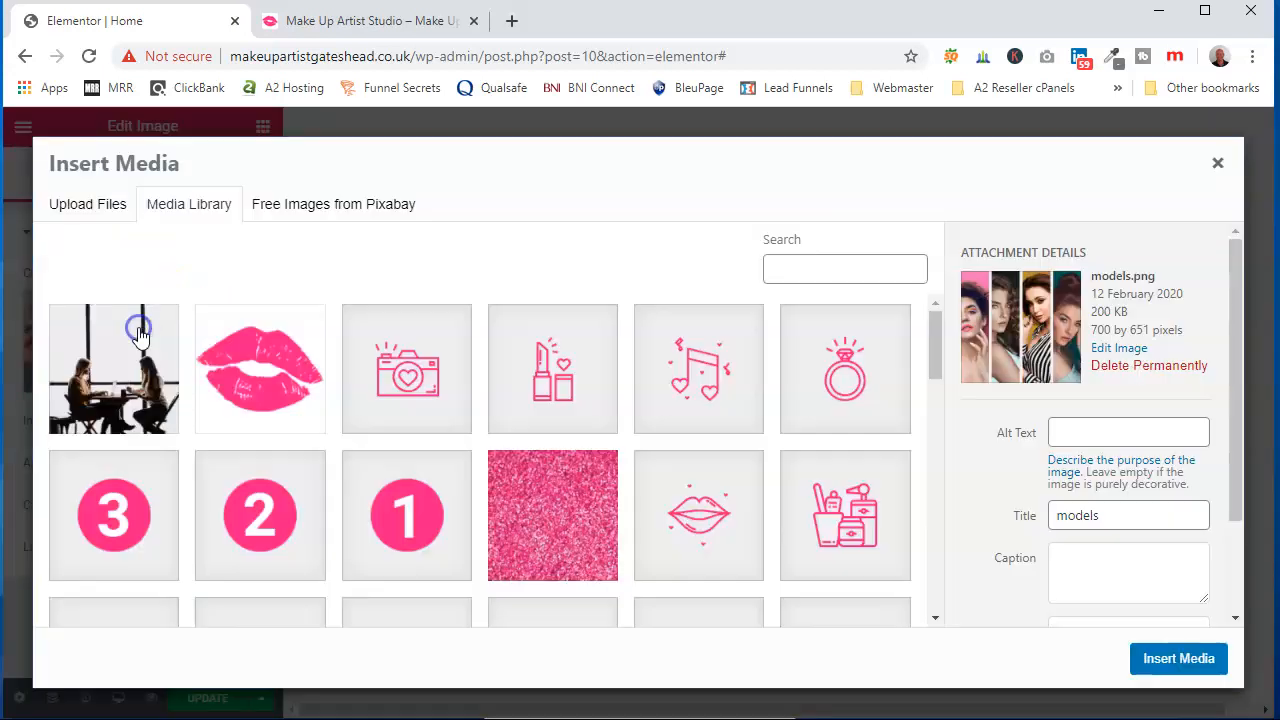
scroll(591, 571, down, 4)
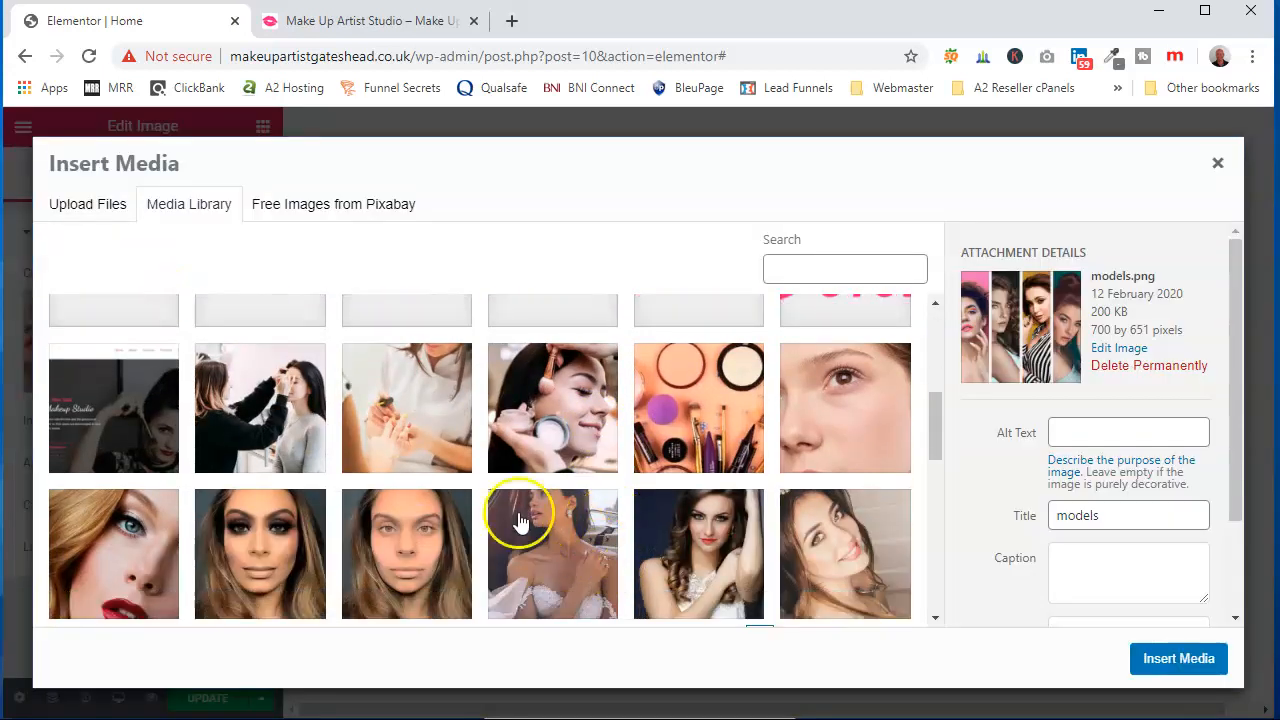
scroll(428, 511, down, 2)
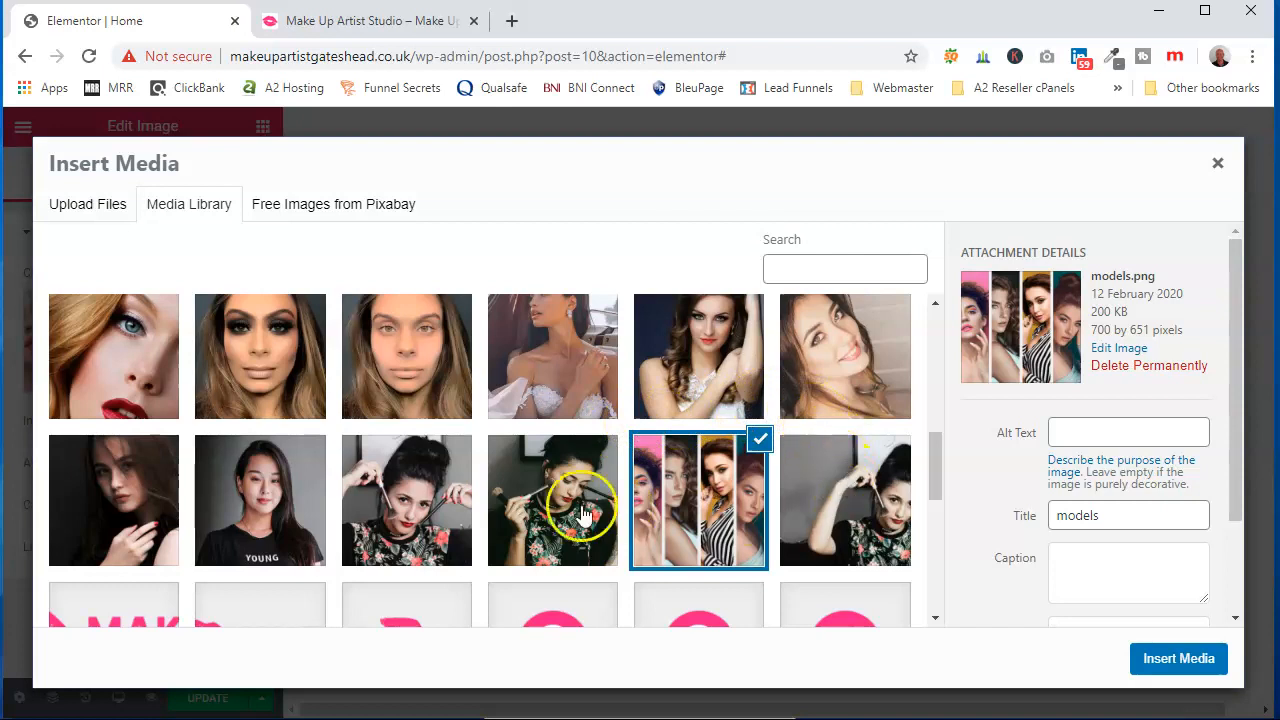
scroll(185, 523, down, 1)
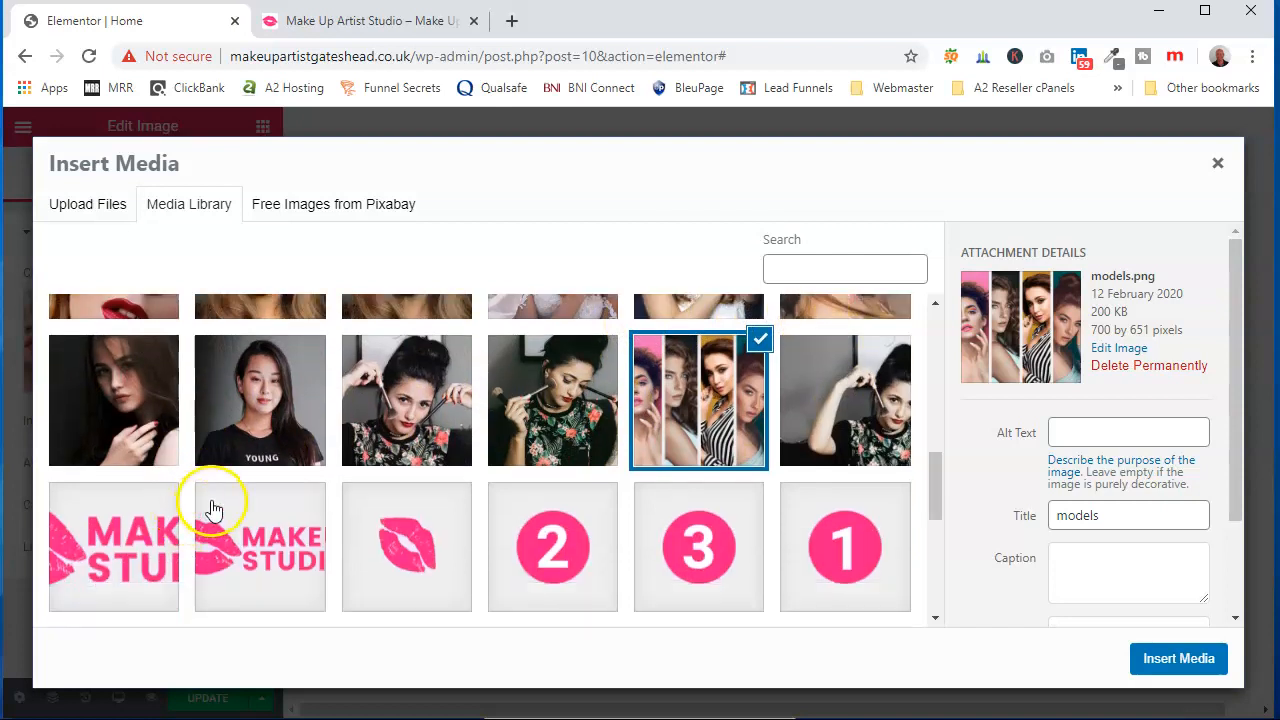
scroll(209, 500, up, 2)
click(100, 457)
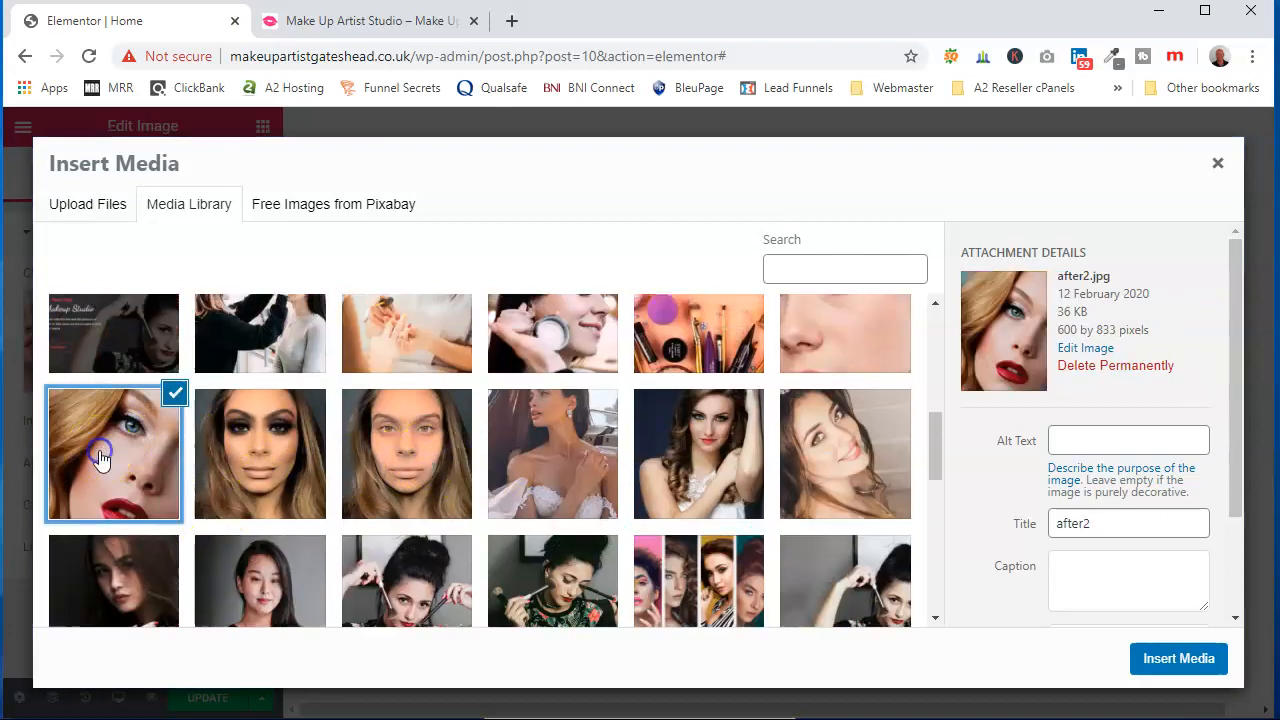
click(1175, 659)
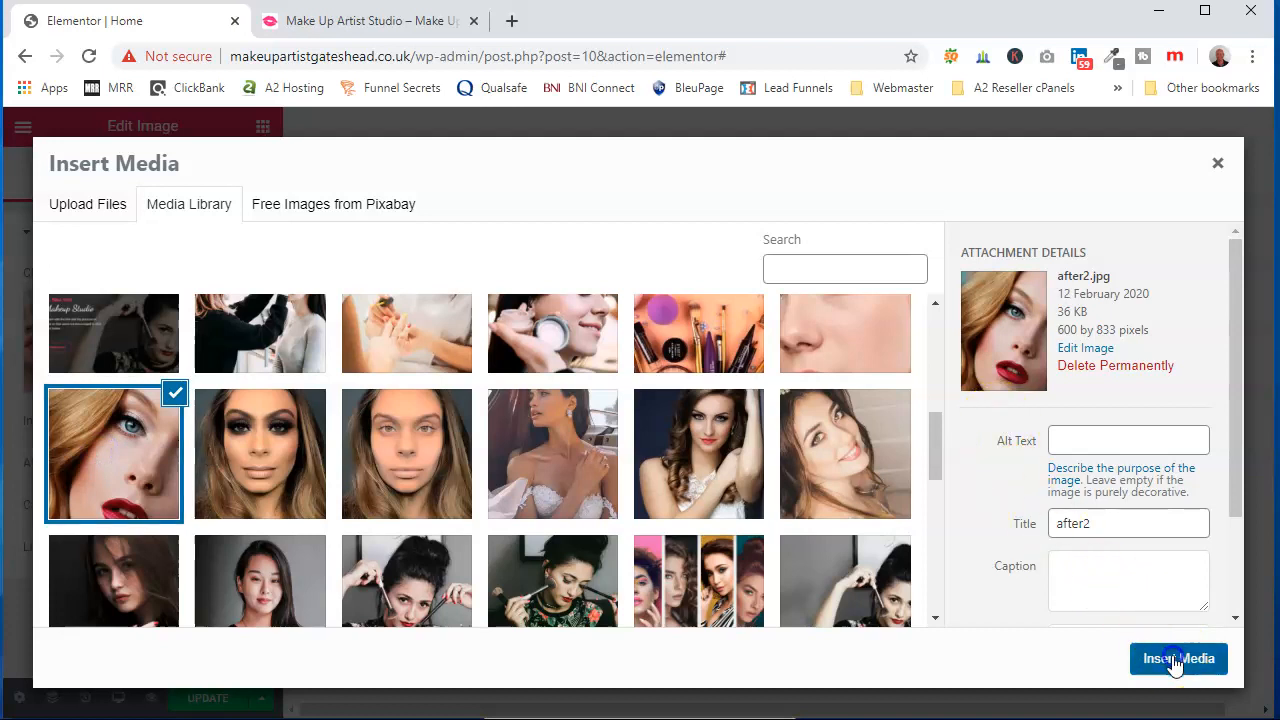
Open the "Services For Every Occasion" heading box, followed by the Wedding Makeup image box, to examine their content settings
scroll(743, 490, down, 2)
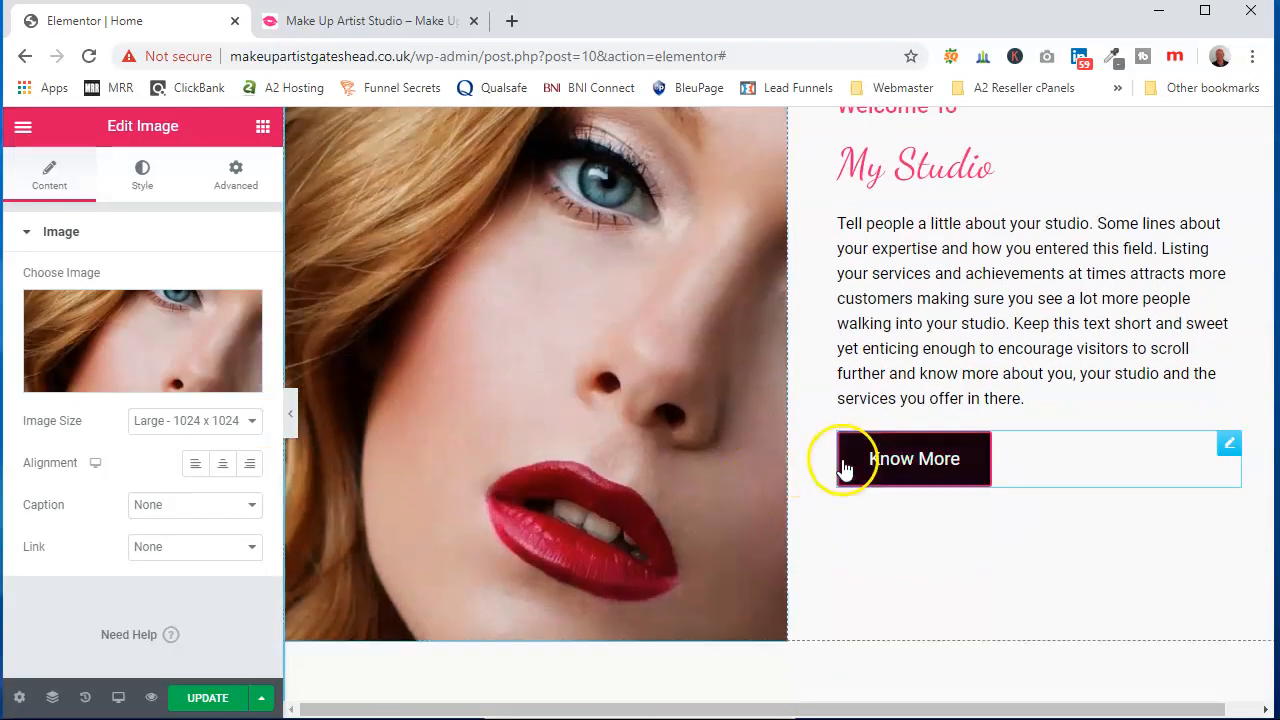
scroll(837, 466, down, 5)
scroll(833, 462, down, 1)
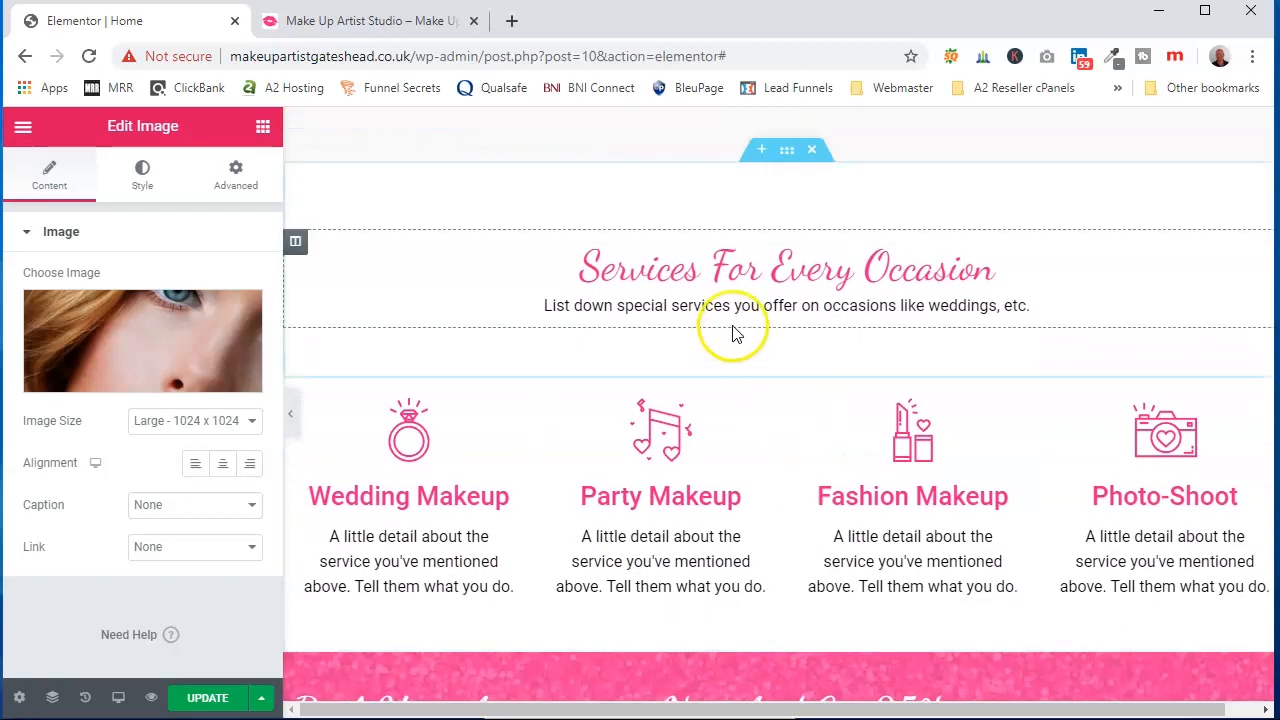
click(871, 267)
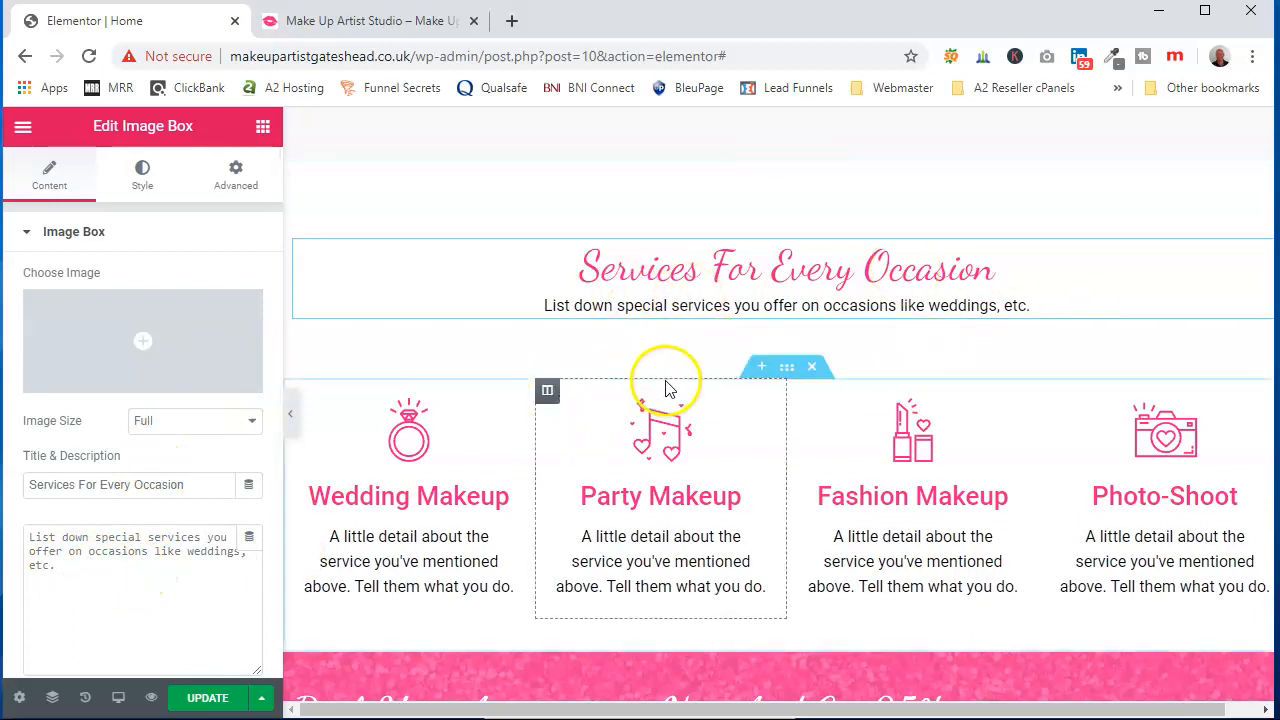
scroll(840, 297, down, 1)
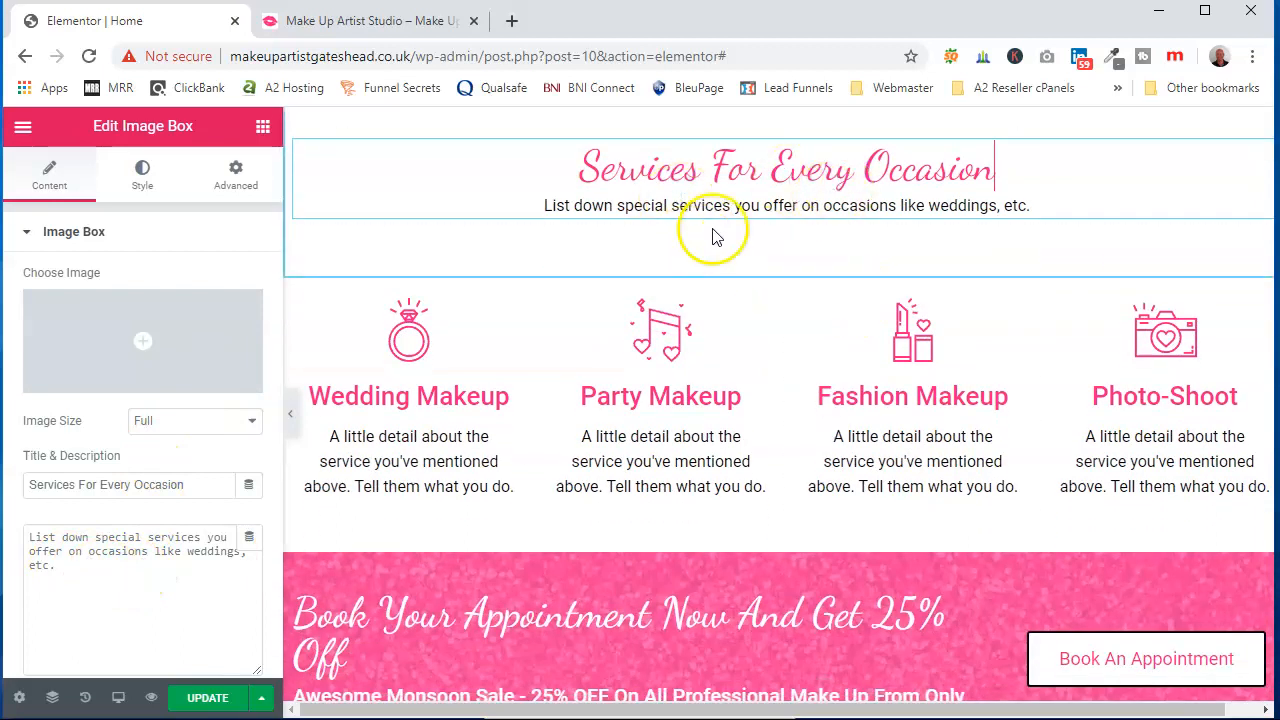
scroll(760, 334, down, 1)
click(391, 290)
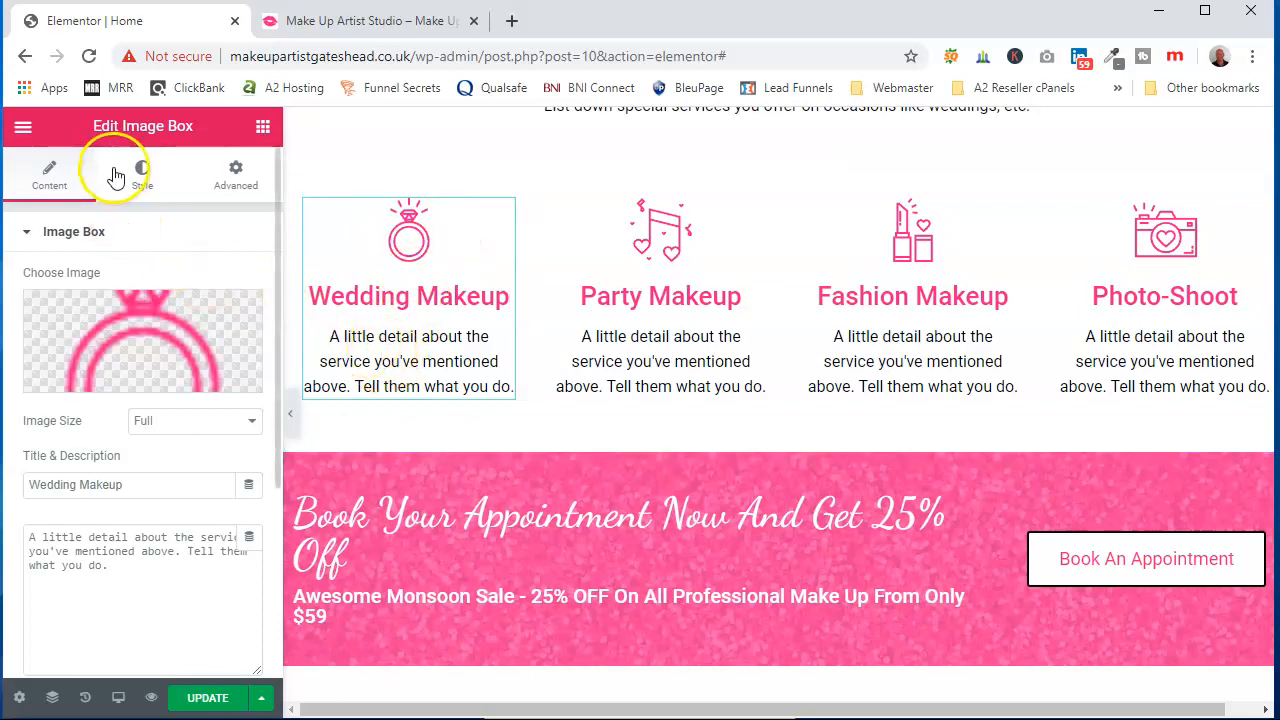
Add an Icon Box widget directly below the Wedding Makeup box in the same column
click(23, 128)
click(25, 131)
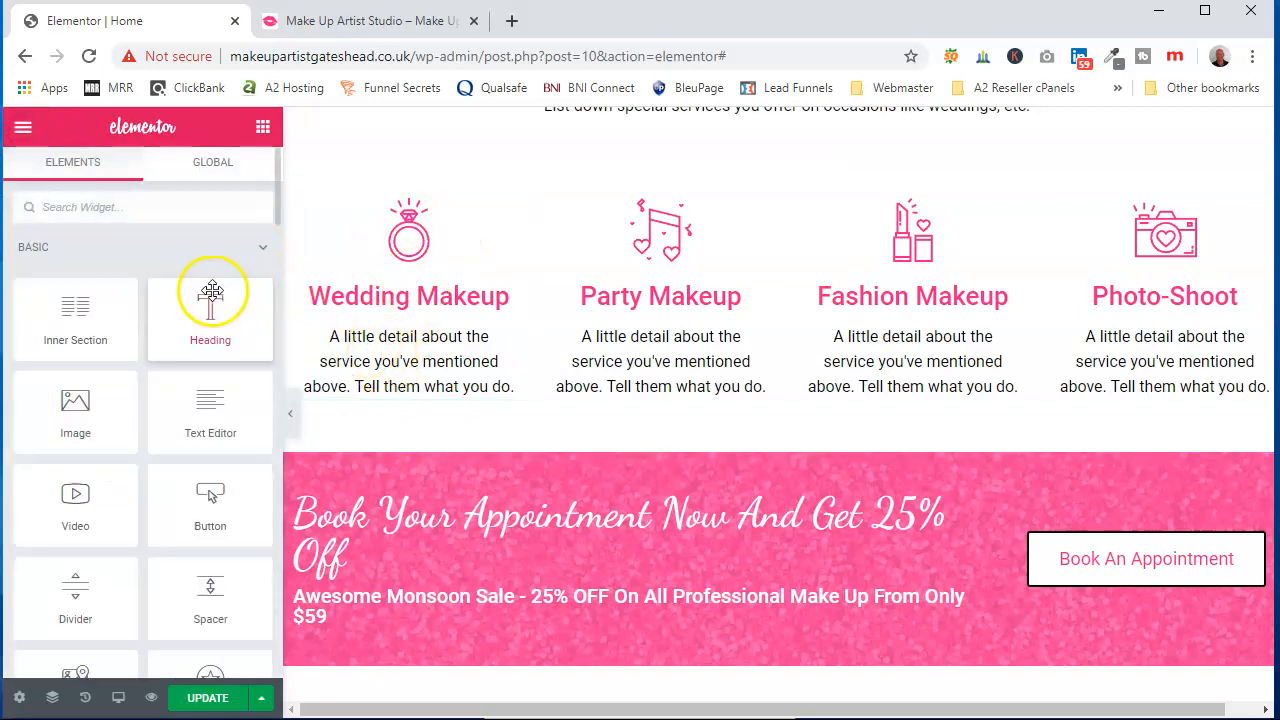
scroll(202, 298, down, 4)
scroll(197, 305, down, 11)
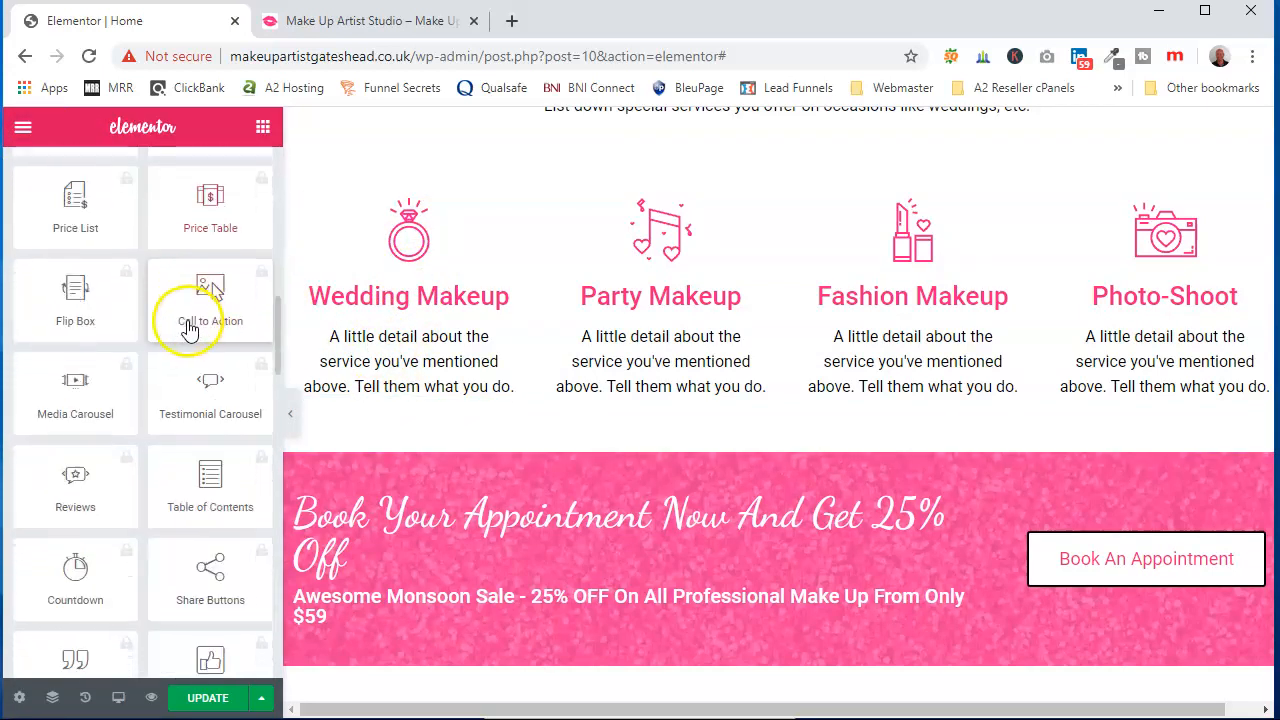
scroll(186, 322, down, 2)
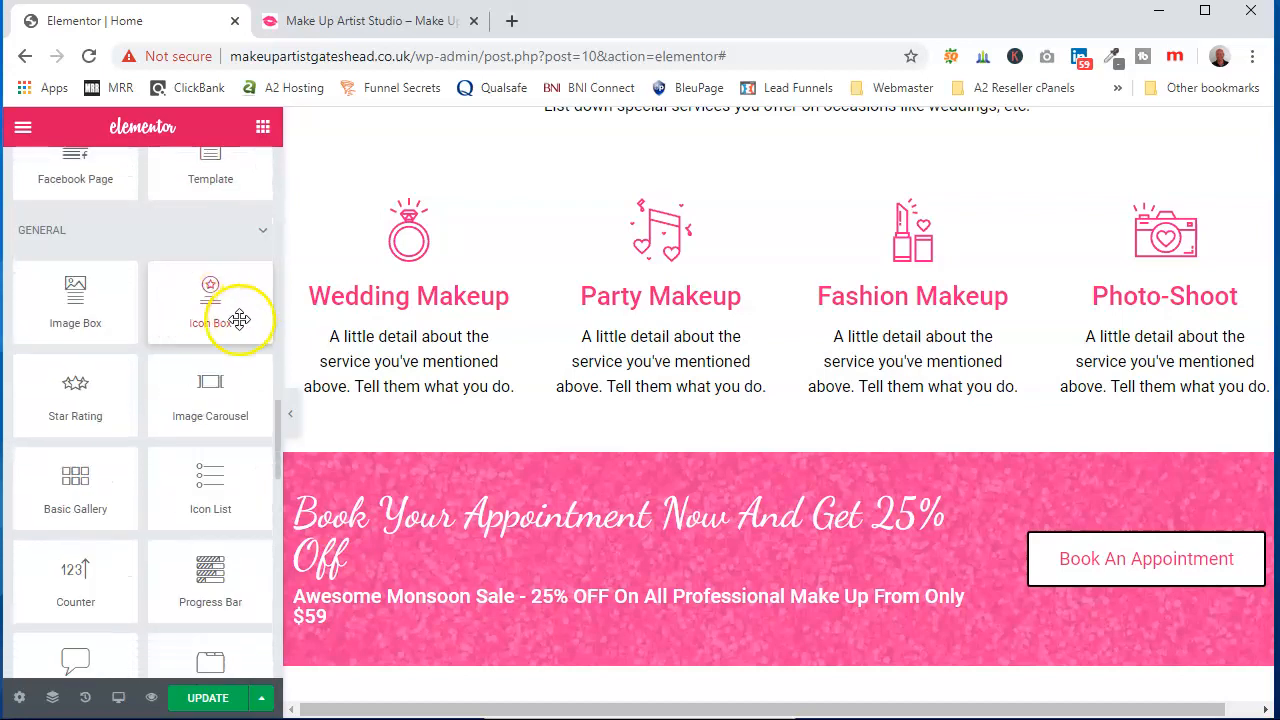
drag(210, 302, 420, 396)
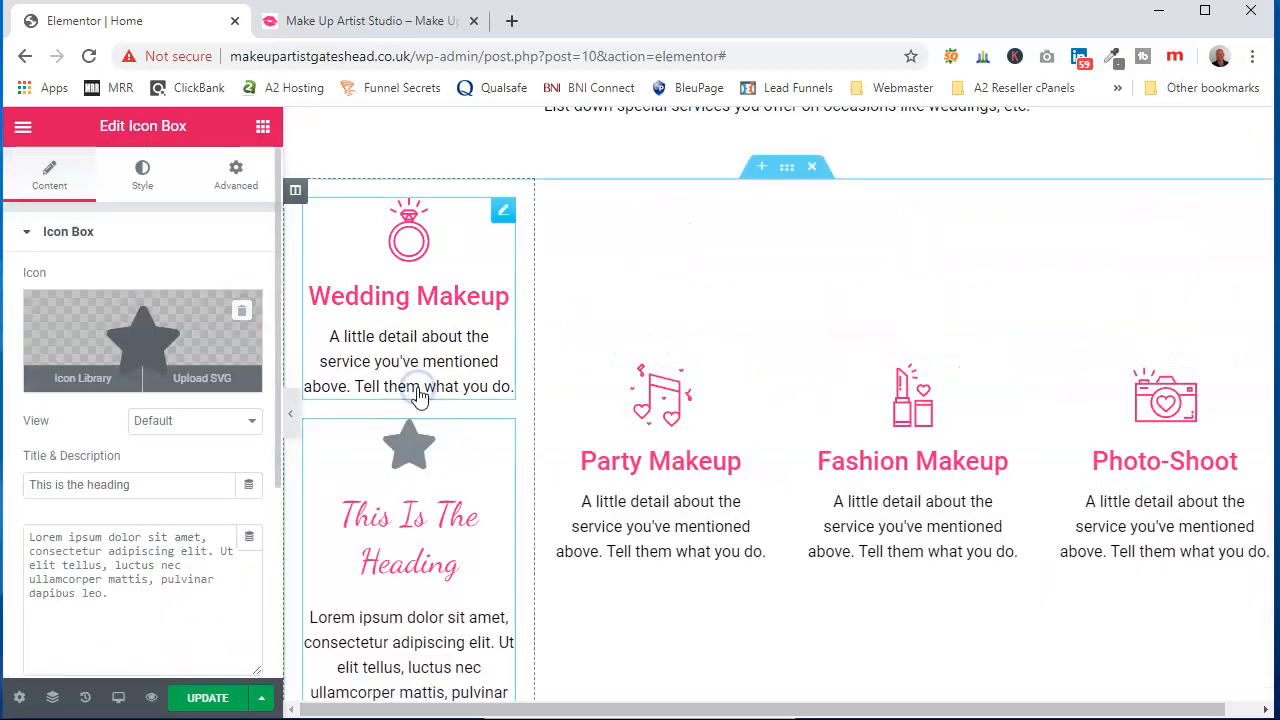
scroll(440, 420, down, 1)
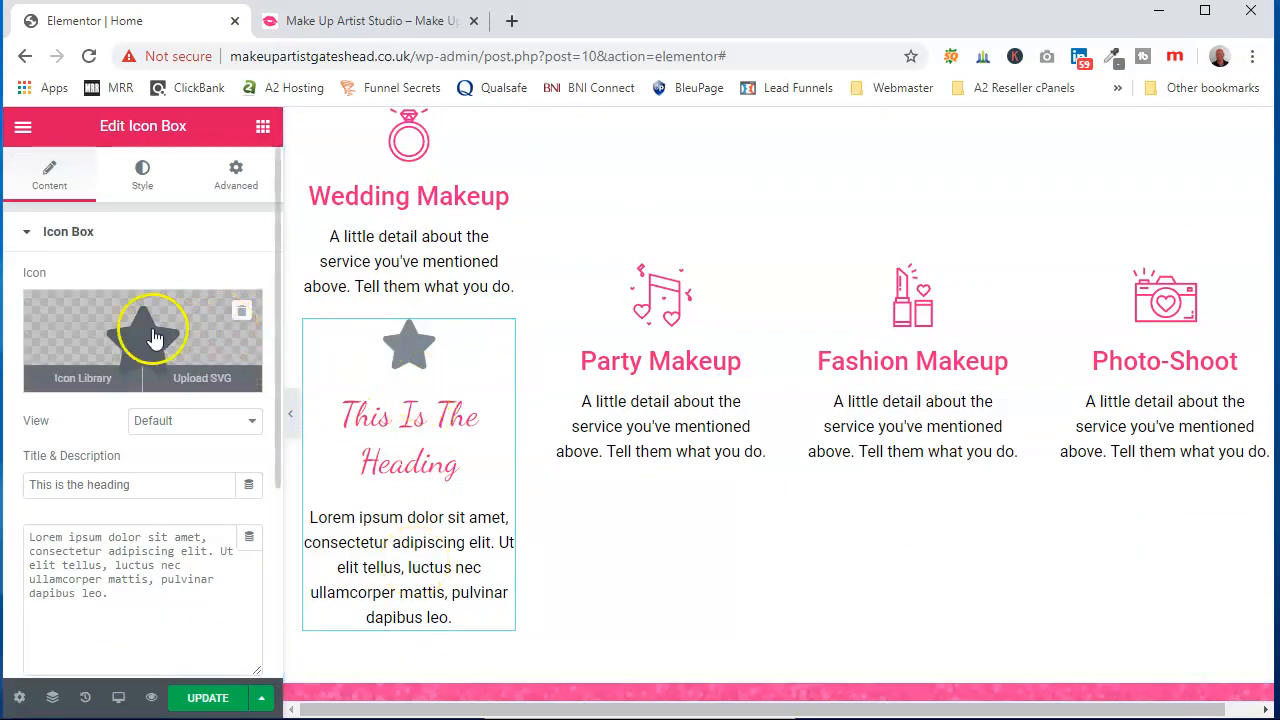
Search the icon library for "ring" and insert the Ring icon in place of the new icon box's star
click(130, 340)
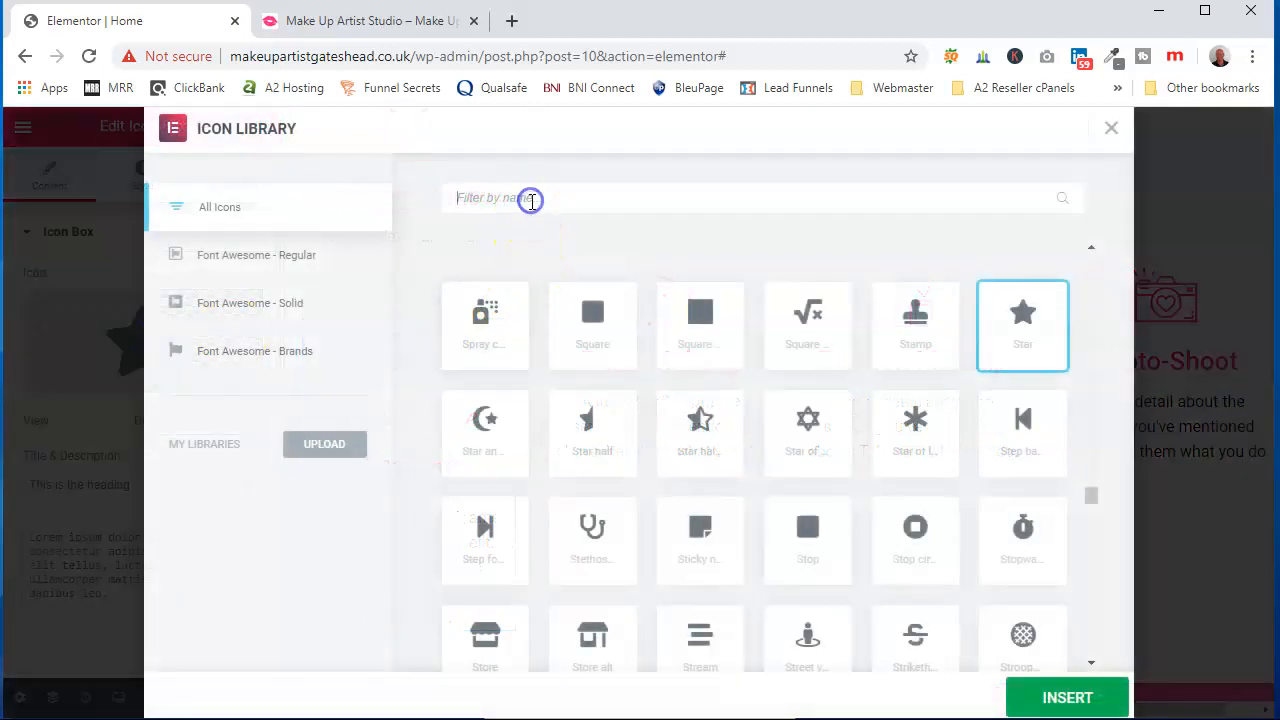
click(532, 200)
text(wed)
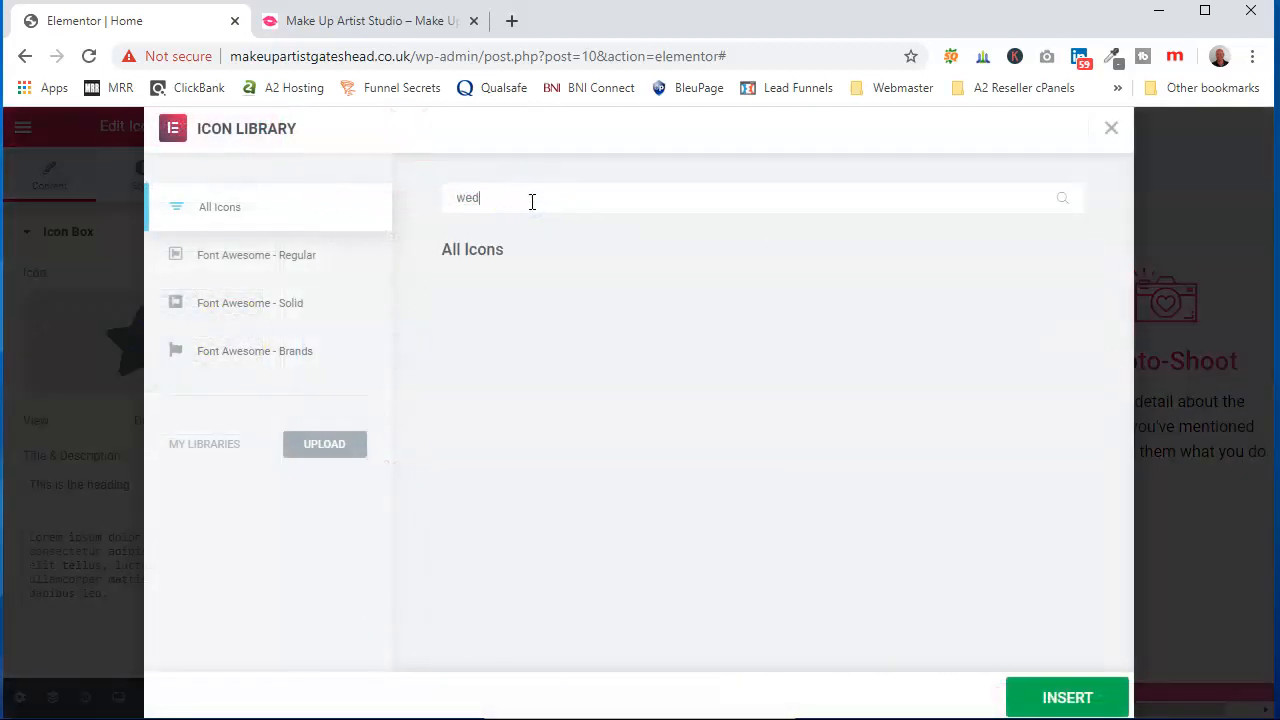
key(BackSpace)
key(BackSpace)
key(BackSpace)
text(ring)
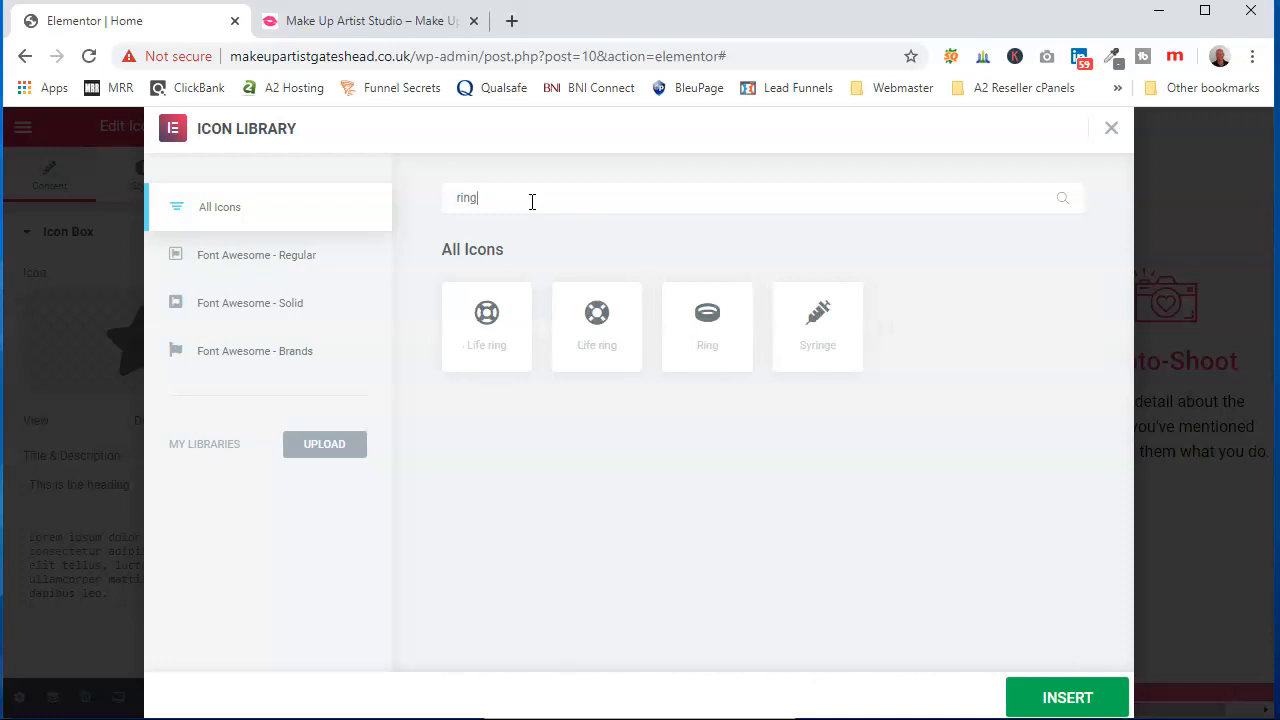
click(695, 327)
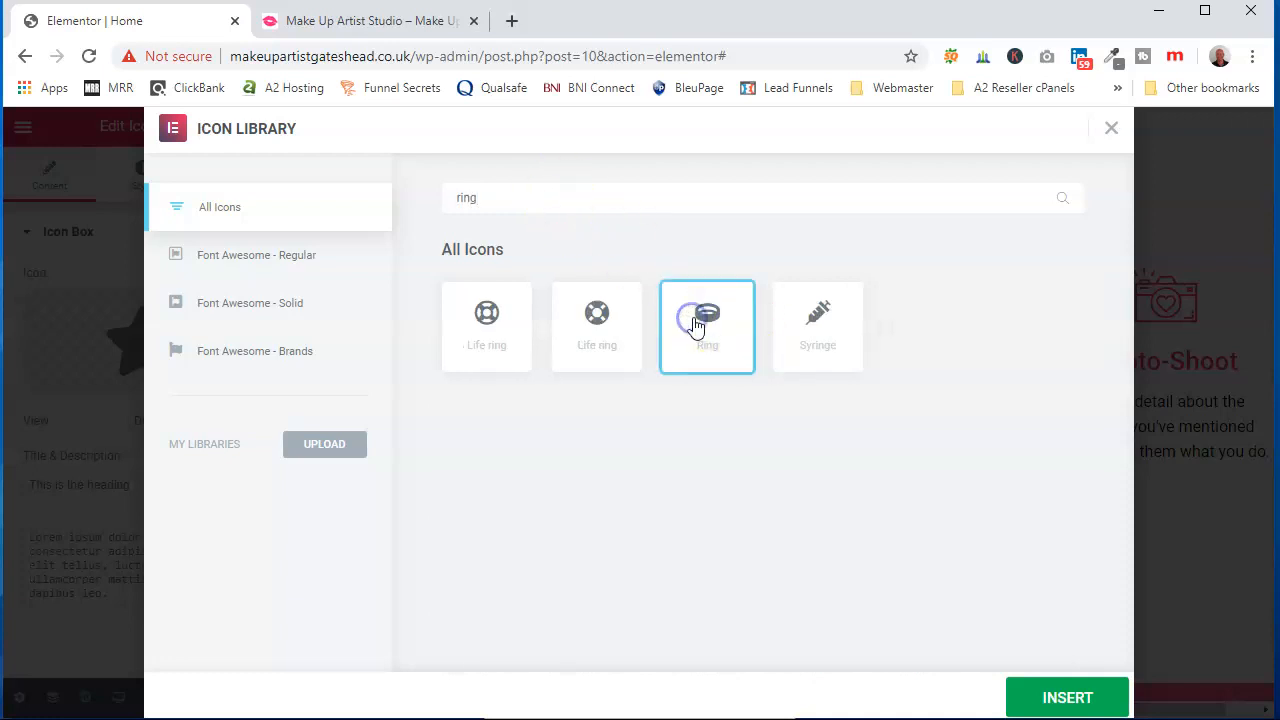
click(1019, 690)
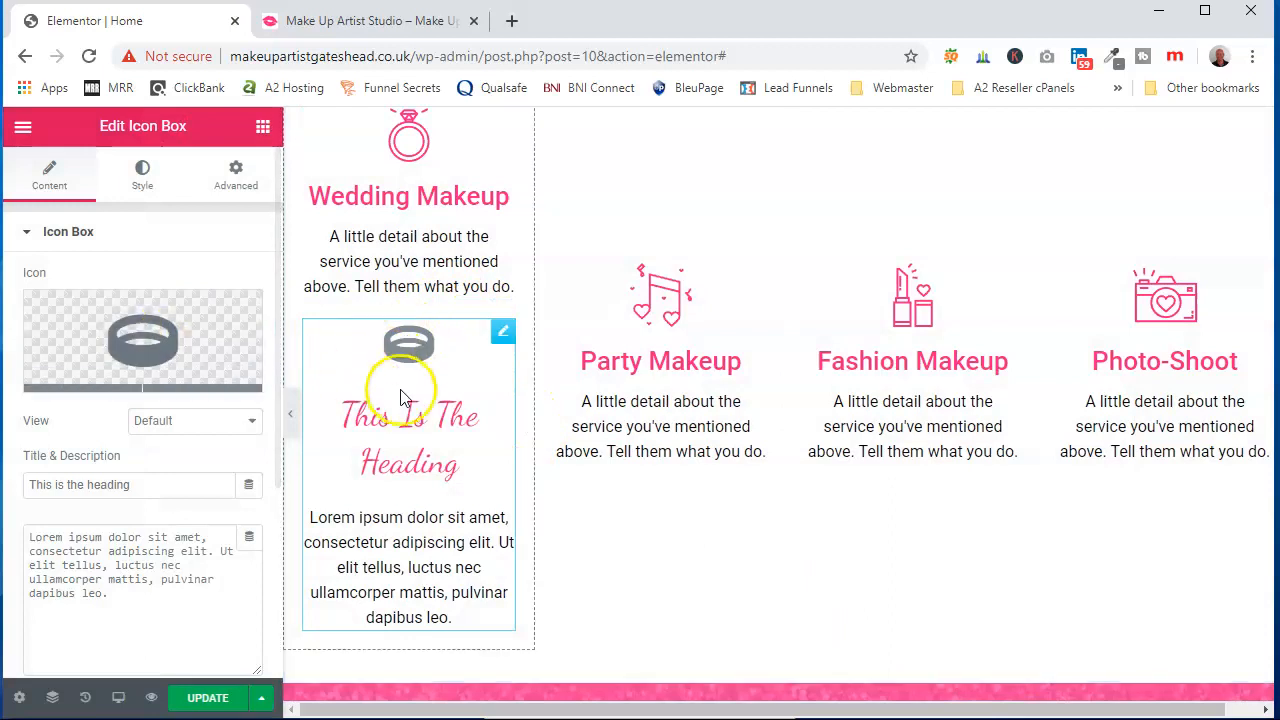
Try several primary colours on the ring icon and settle on black, #000000
click(141, 172)
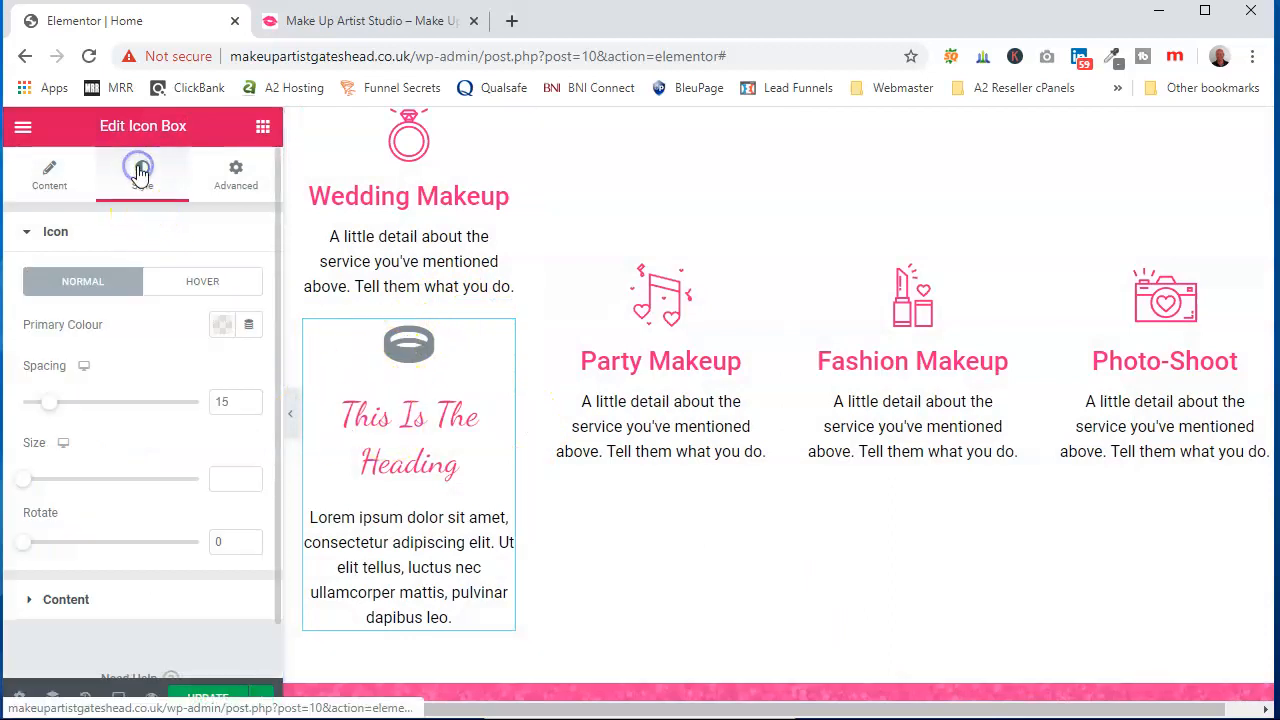
click(231, 327)
click(308, 477)
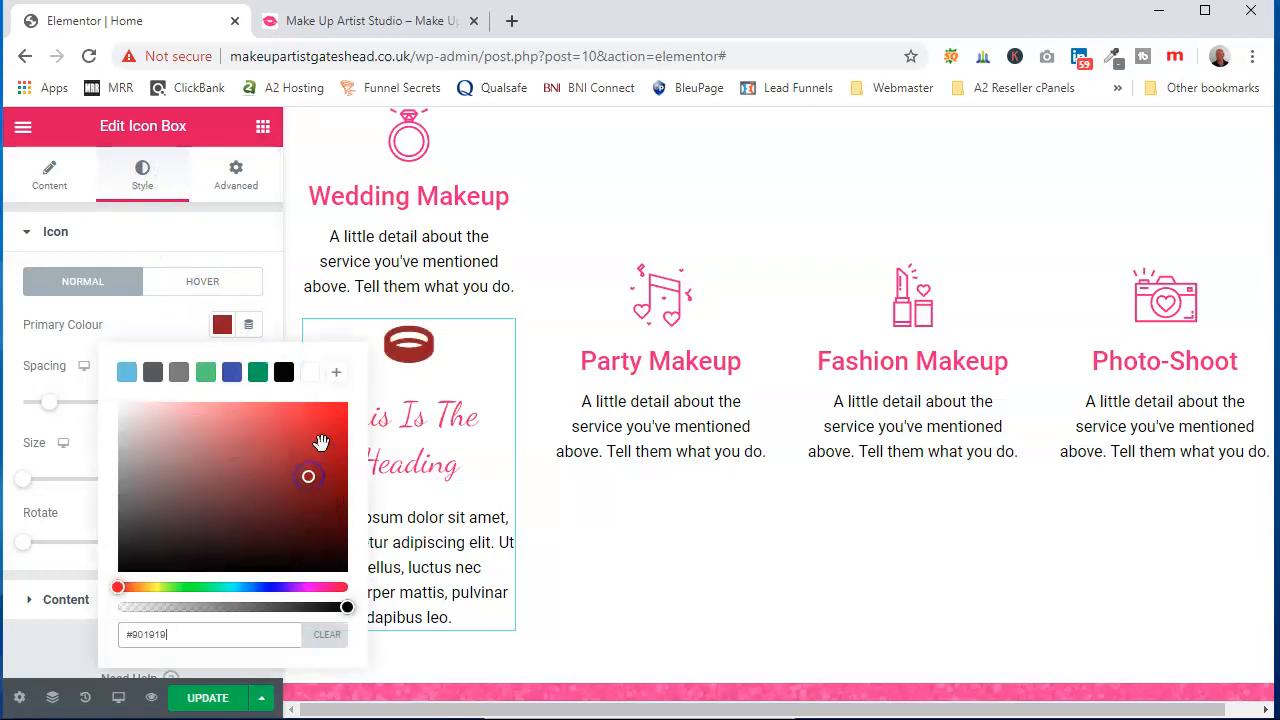
drag(327, 430, 168, 459)
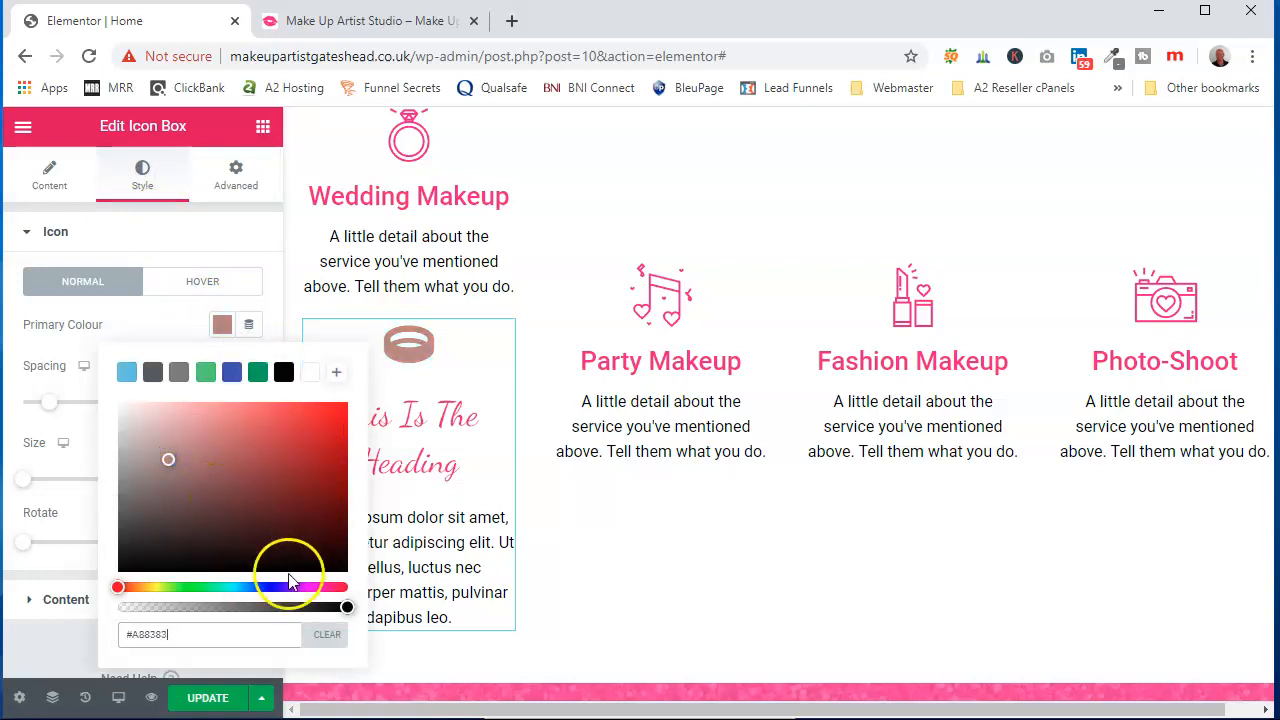
click(284, 375)
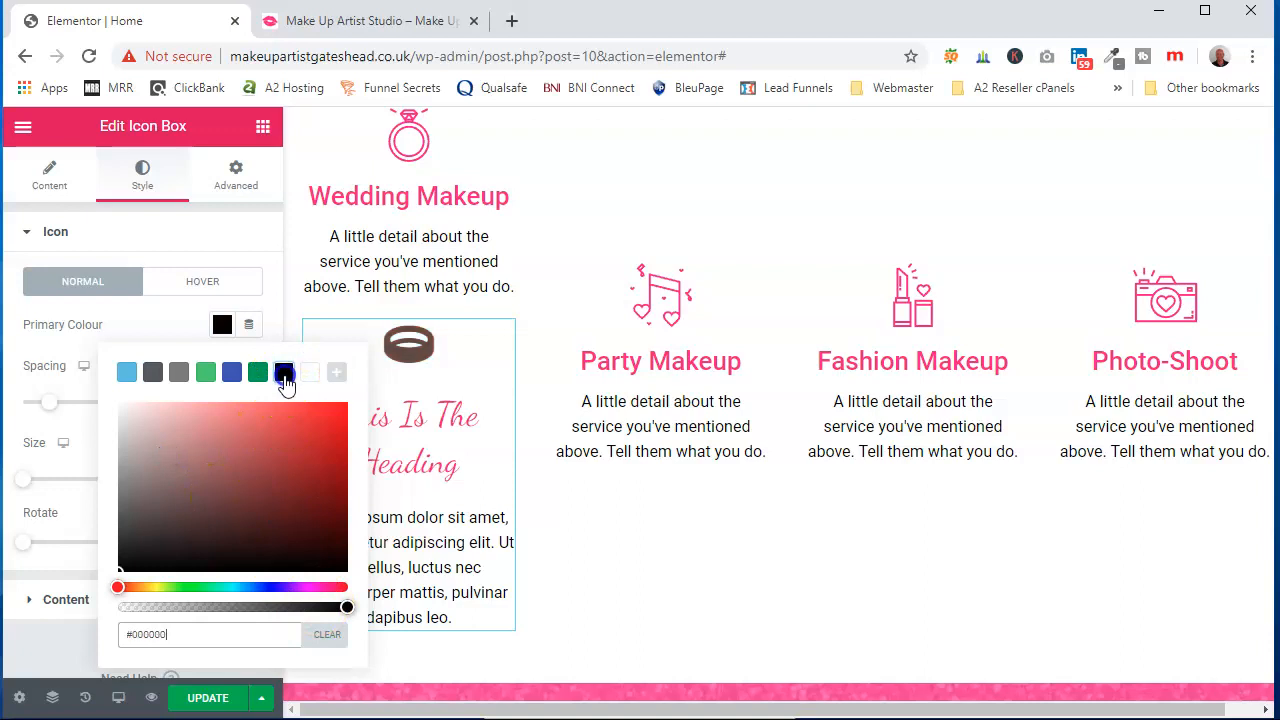
click(129, 334)
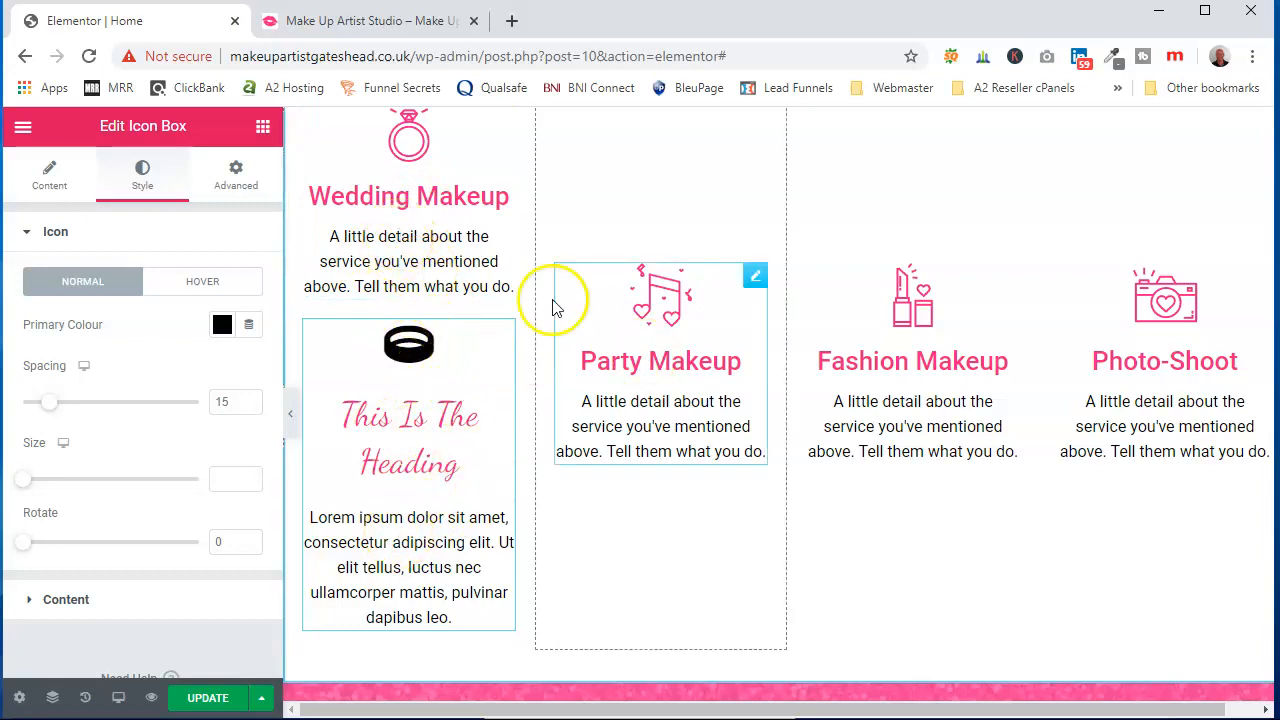
Delete the trial icon box from below the Wedding Makeup box
scroll(420, 280, up, 2)
scroll(396, 372, down, 2)
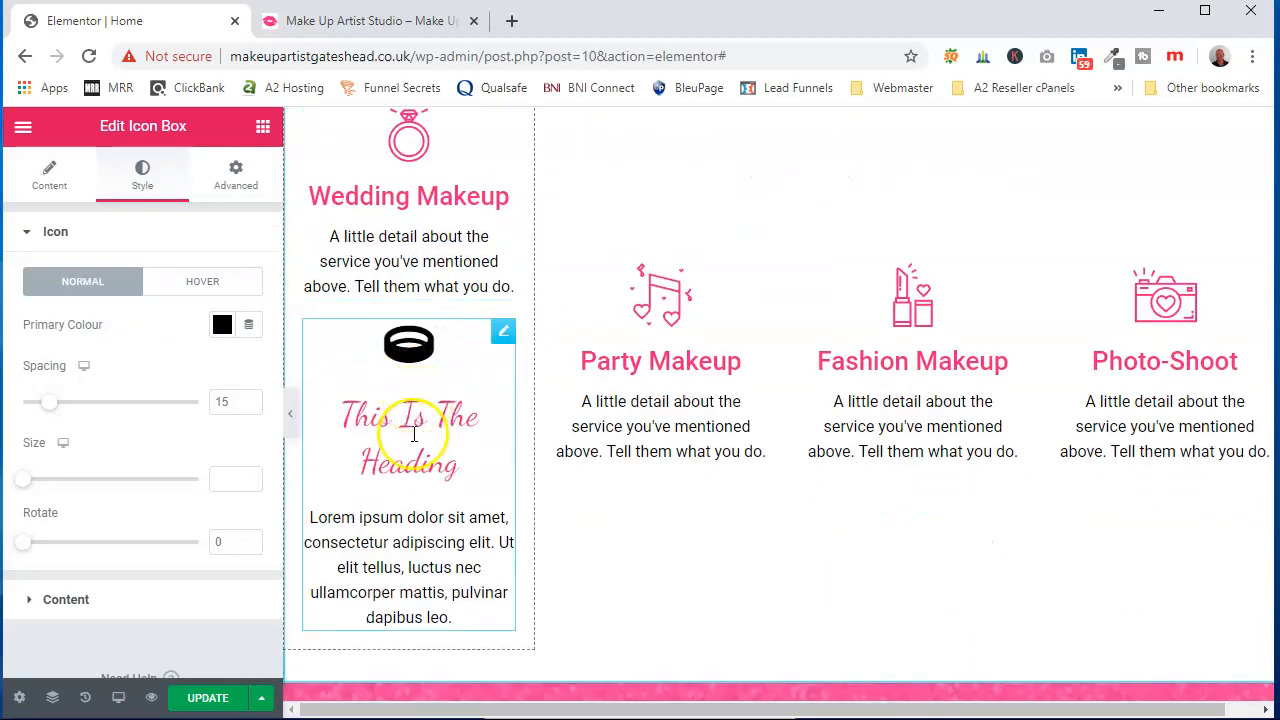
right_click(503, 328)
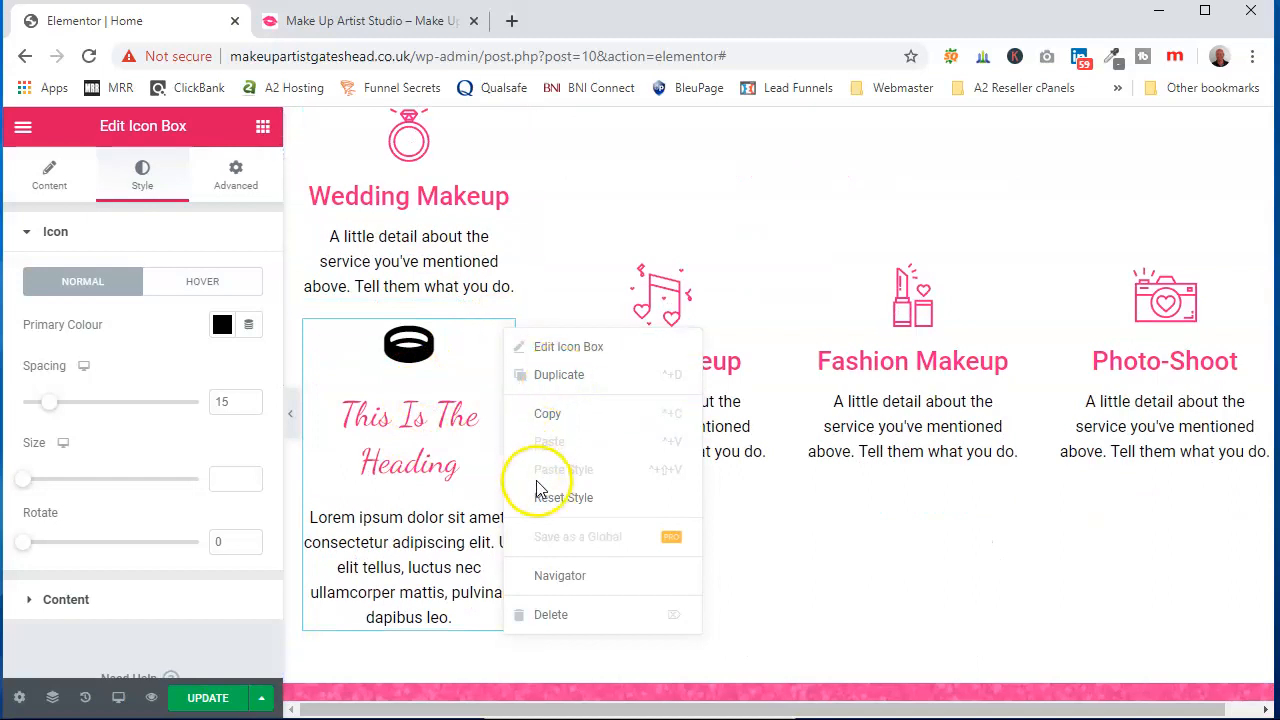
click(545, 612)
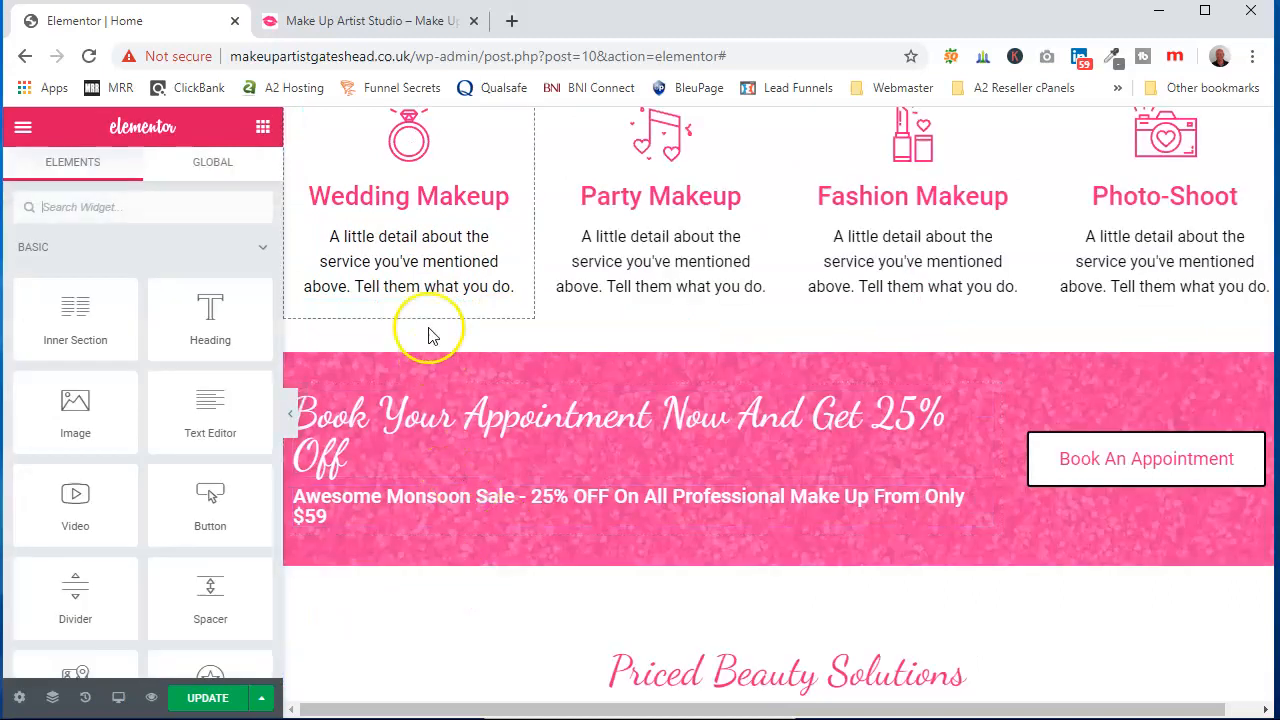
Replace the Wedding Makeup box's ring image with bridal-makeup3.jpg from the media library
scroll(410, 270, up, 2)
click(408, 345)
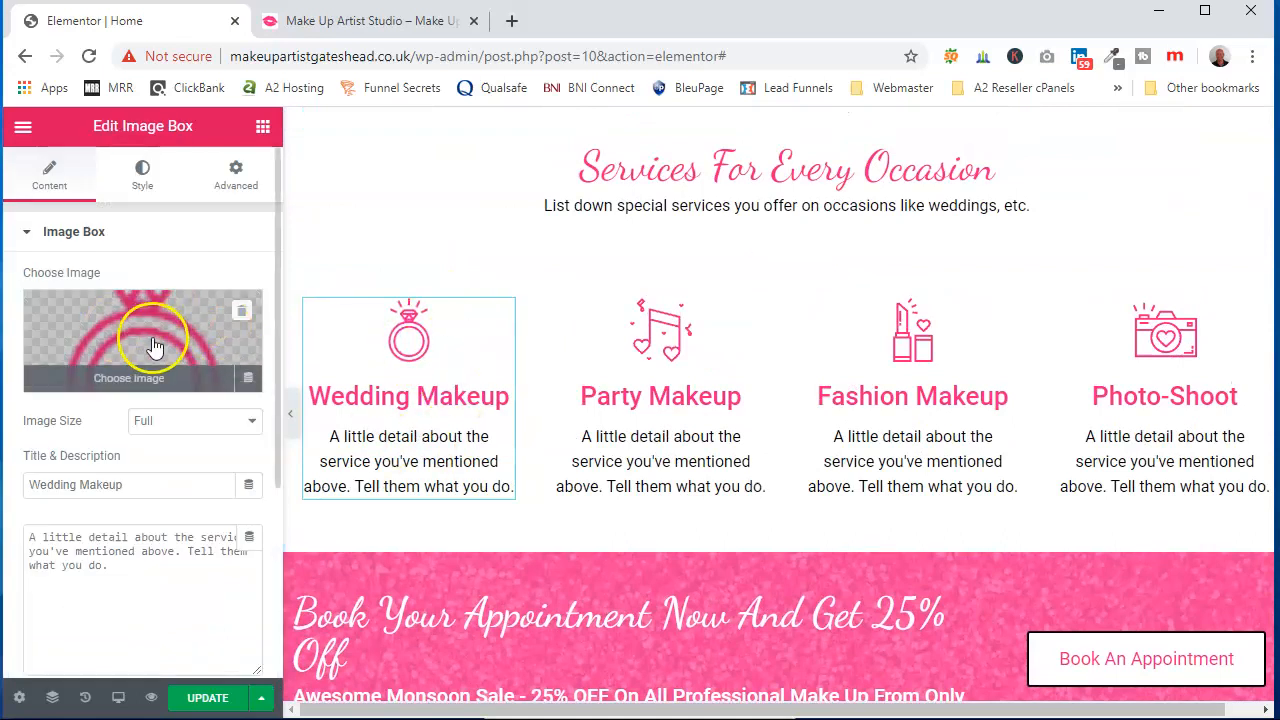
click(153, 343)
scroll(390, 440, down, 5)
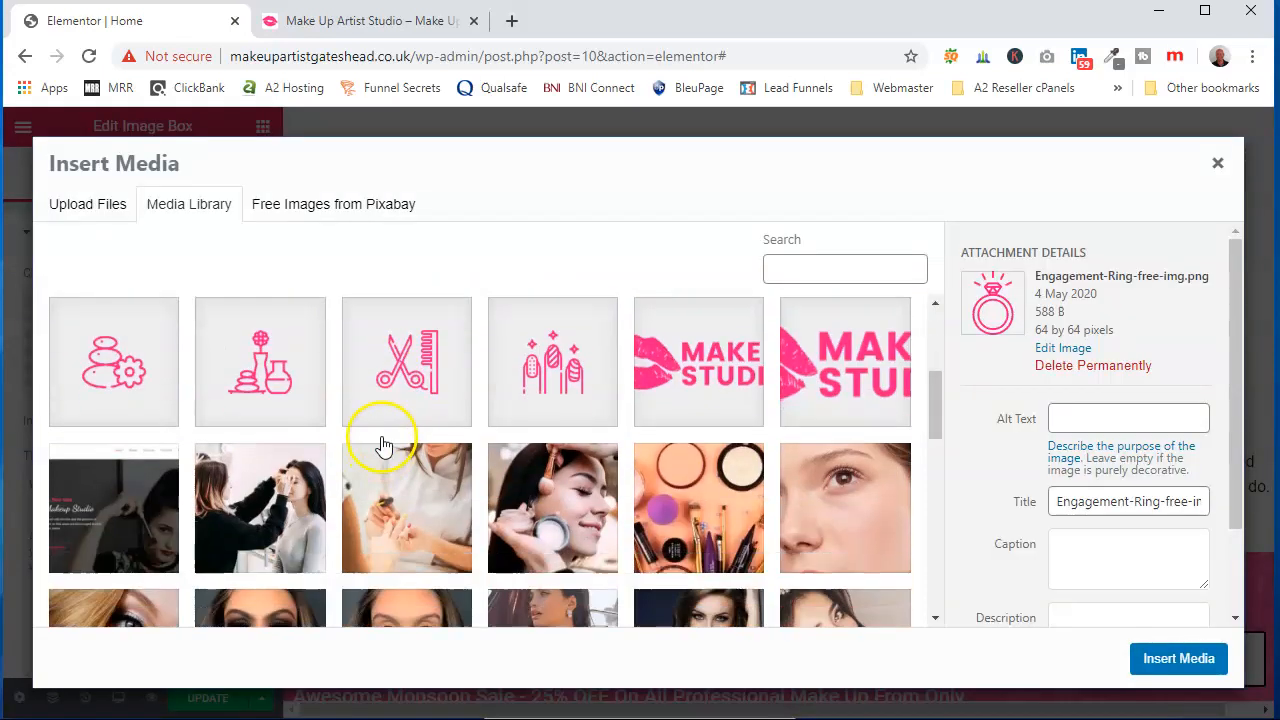
scroll(500, 432, down, 3)
scroll(620, 465, up, 1)
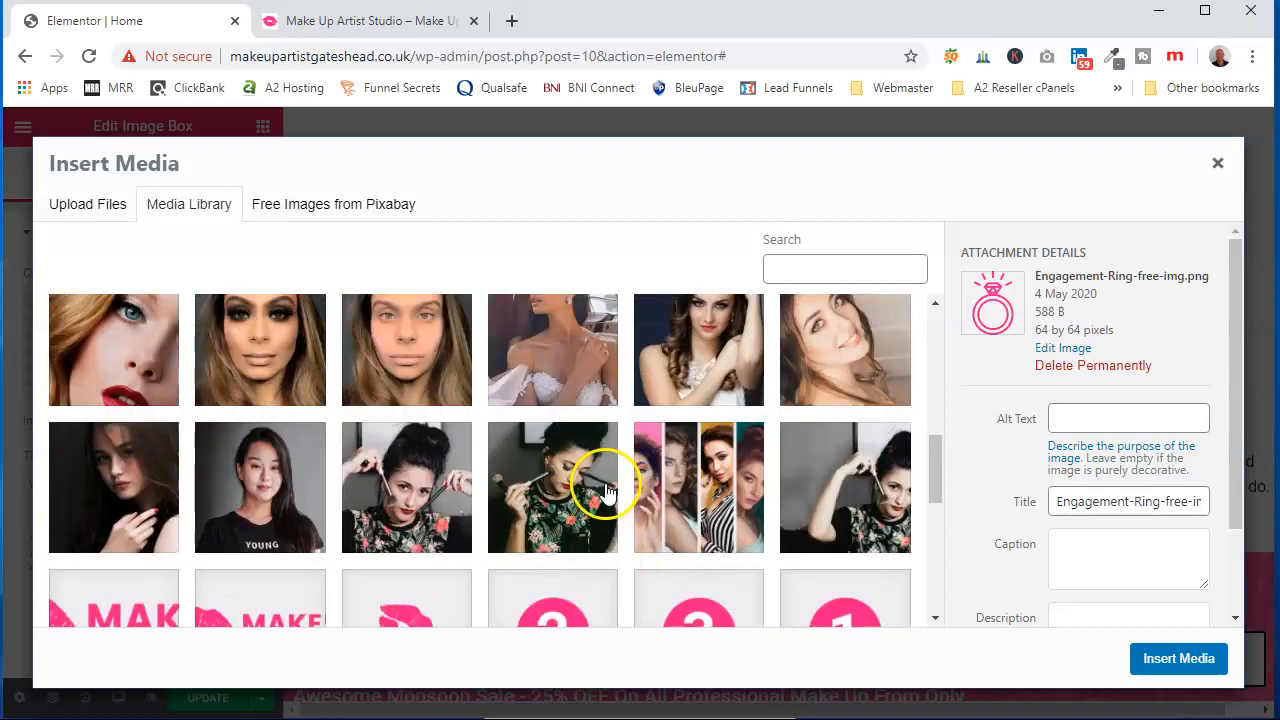
click(553, 375)
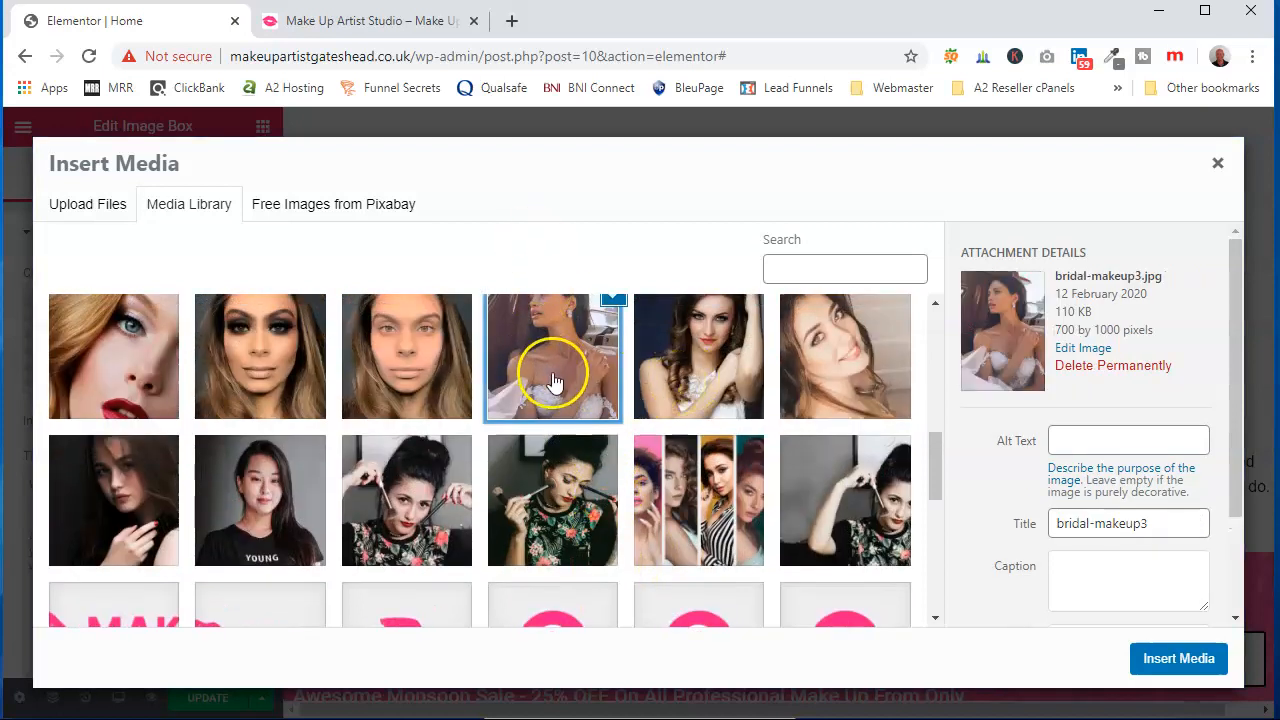
scroll(555, 385, up, 1)
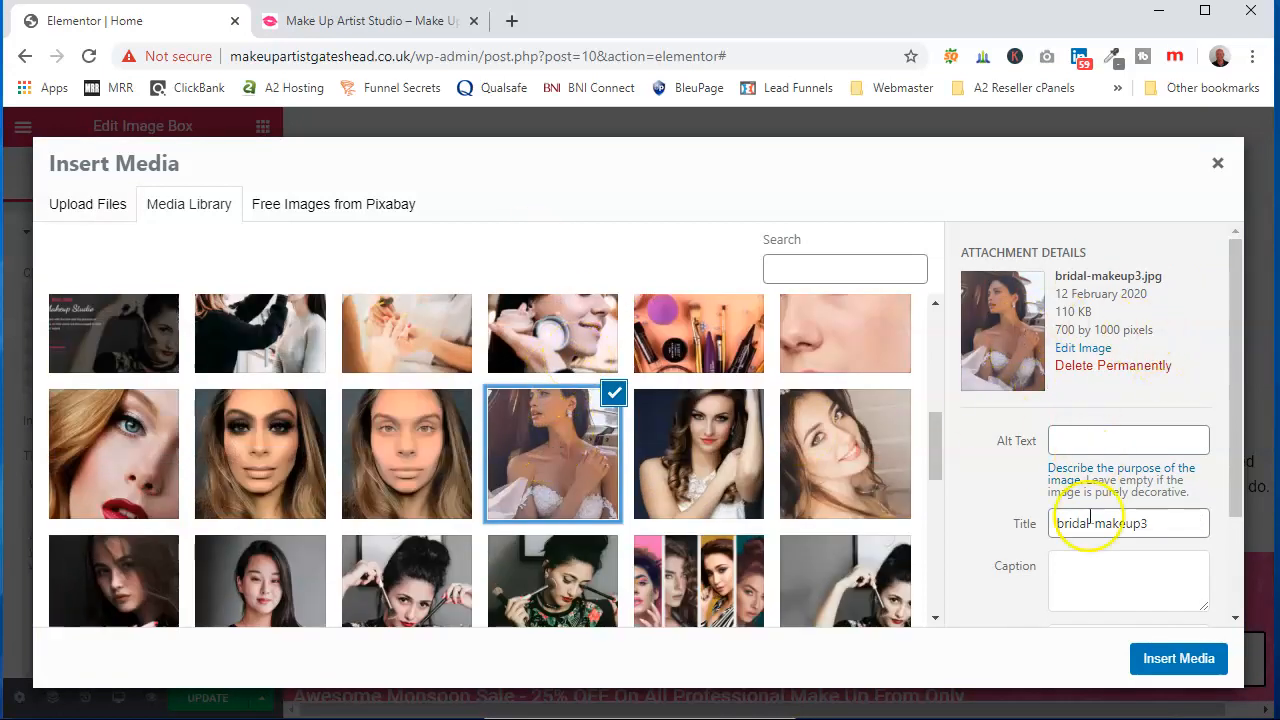
click(1178, 659)
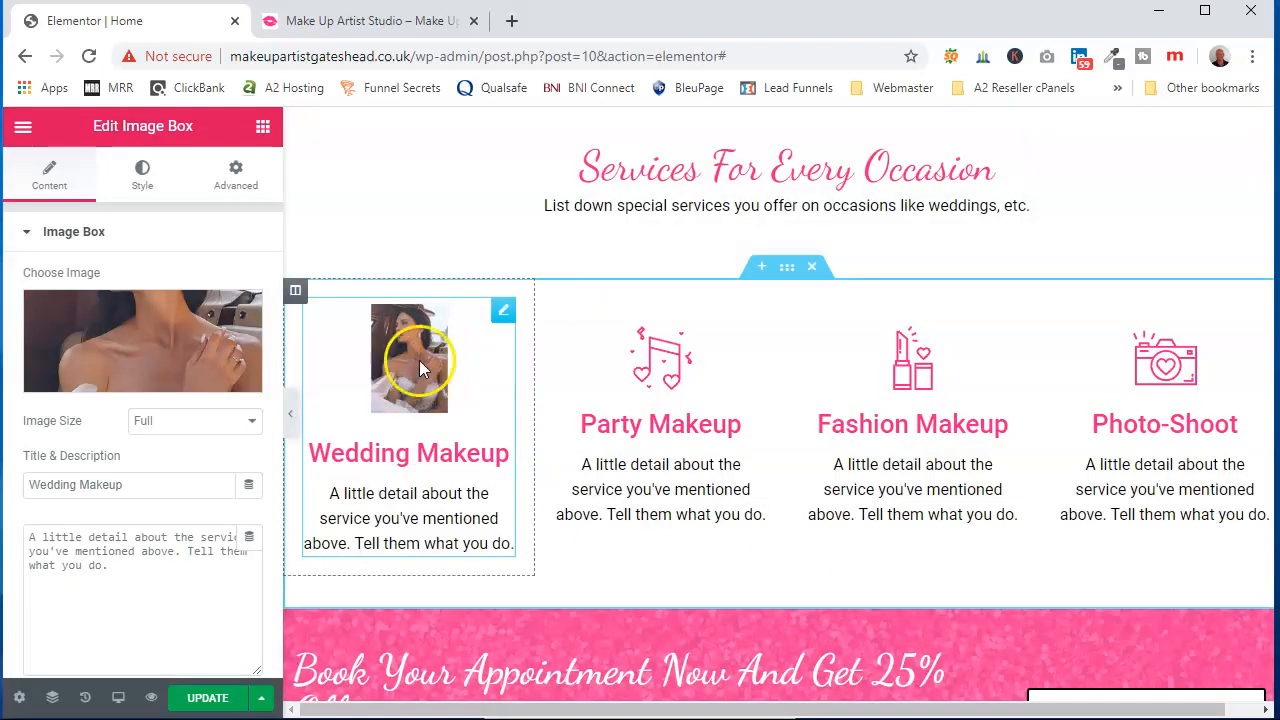
Set the Wedding Makeup box's image width to 43% and put the engagement ring image back from the media library
click(142, 177)
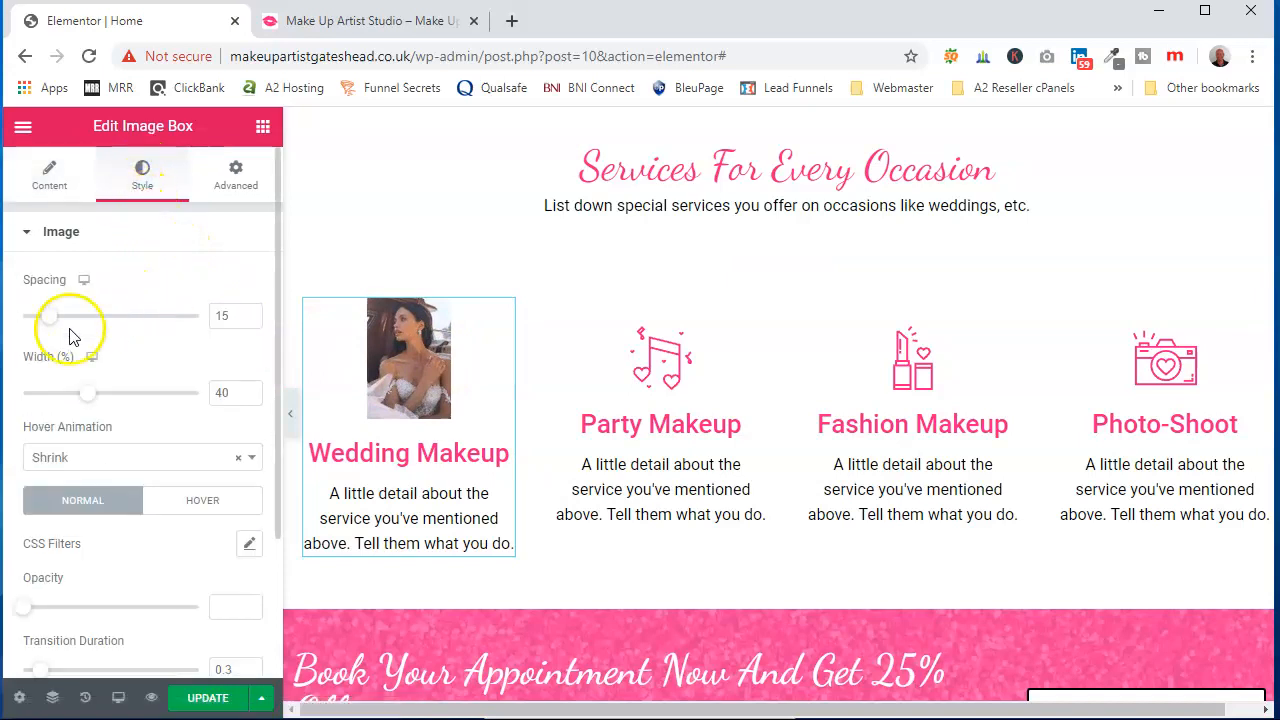
mouse_move(87, 398)
mouse_down()
mouse_move(137, 400)
mouse_move(93, 397)
mouse_up()
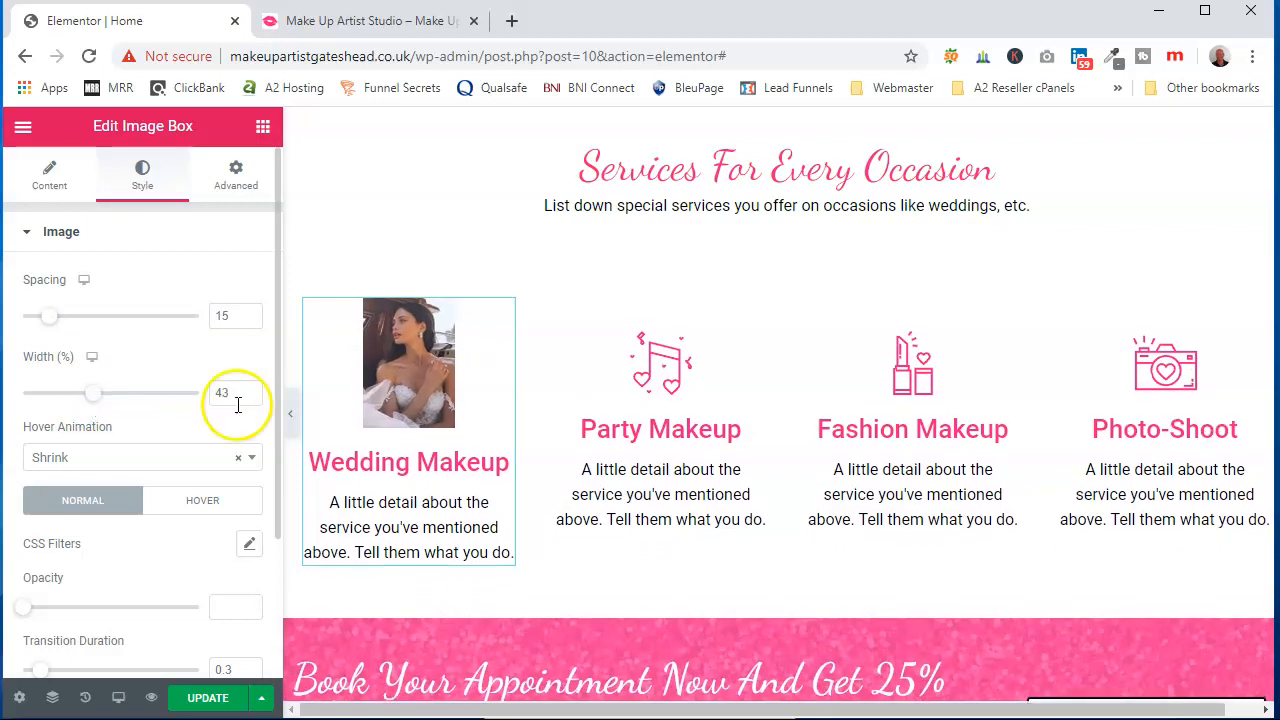
click(46, 177)
click(100, 315)
click(800, 382)
click(1175, 660)
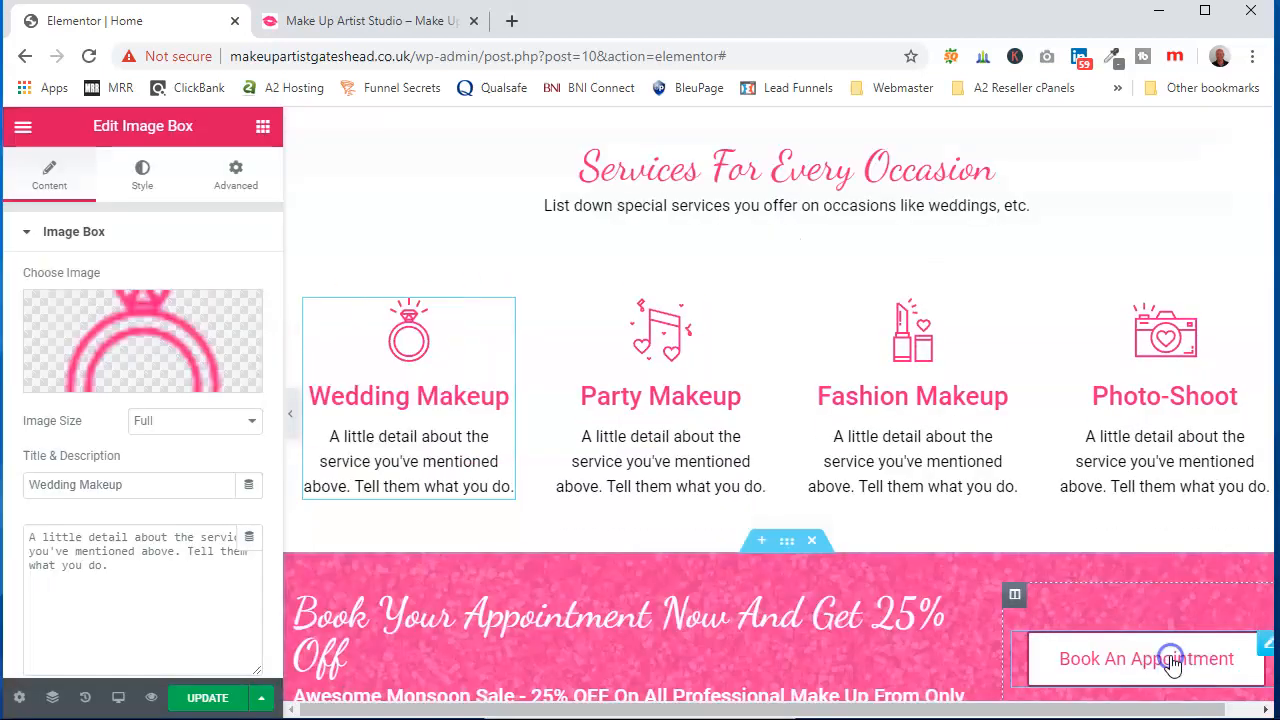
Examine the Wedding Makeup box's image style options and its advanced margin, padding and effects settings
scroll(787, 535, down, 1)
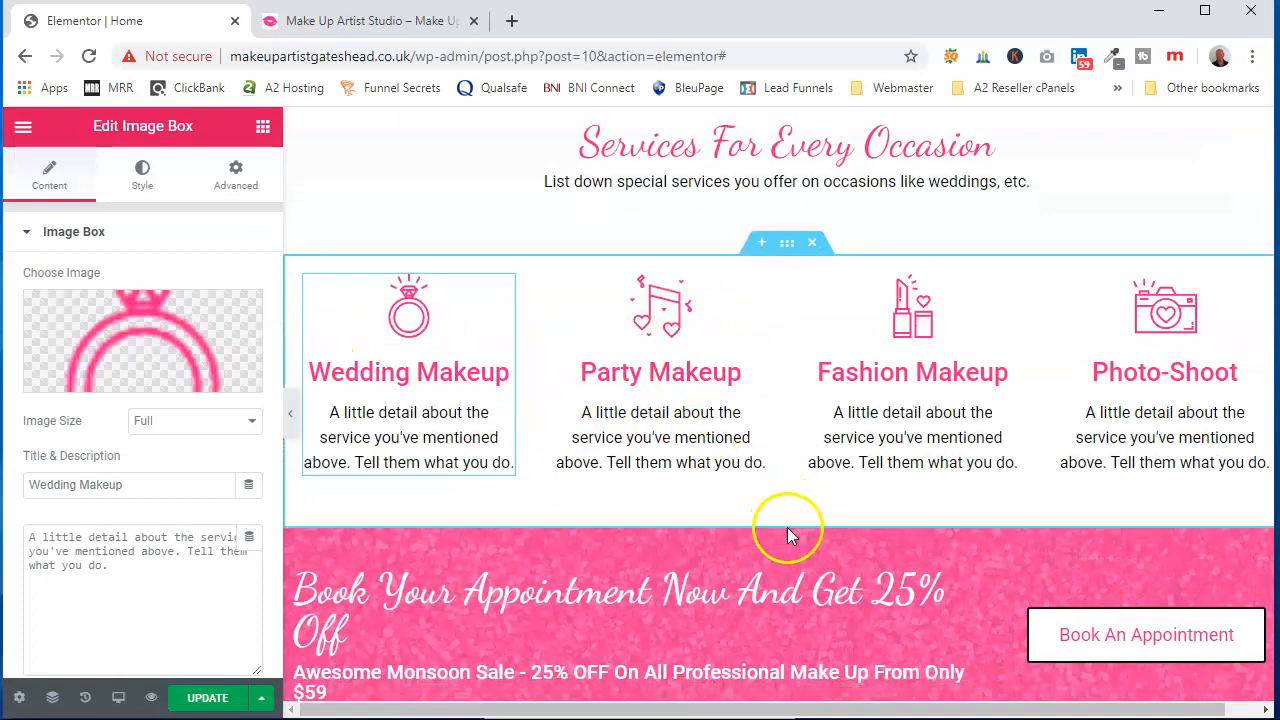
scroll(787, 535, down, 1)
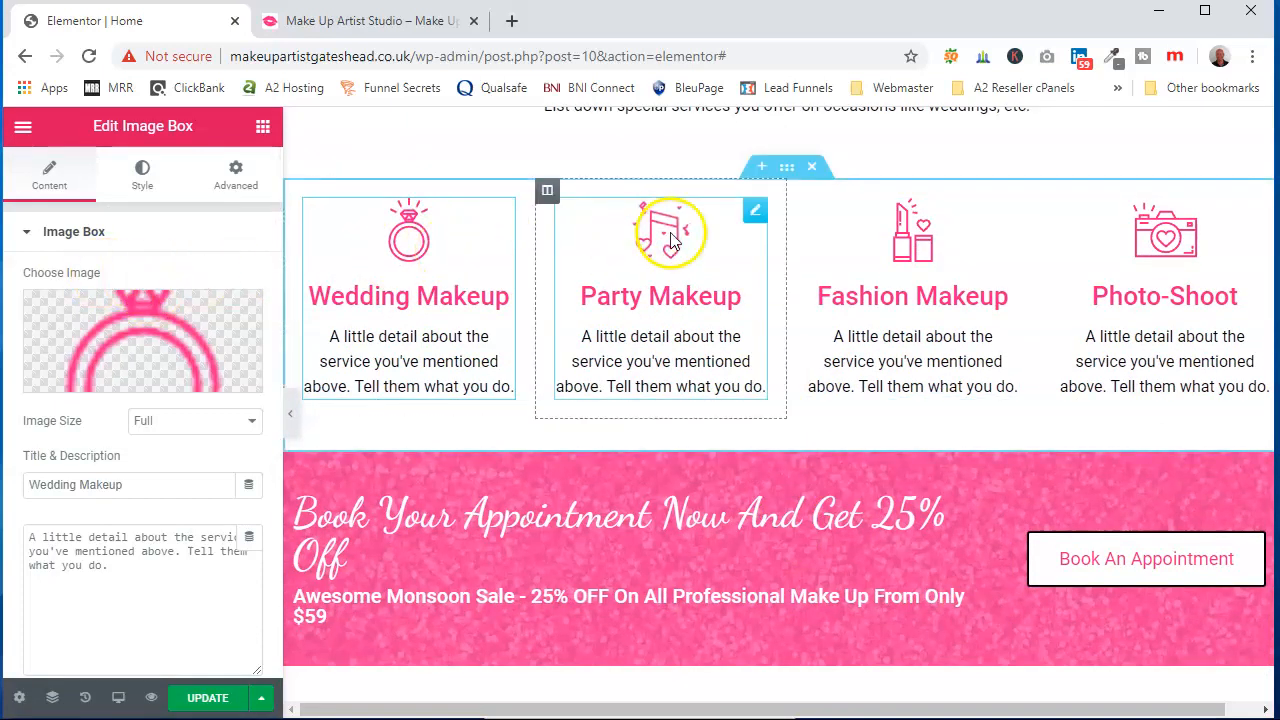
click(143, 180)
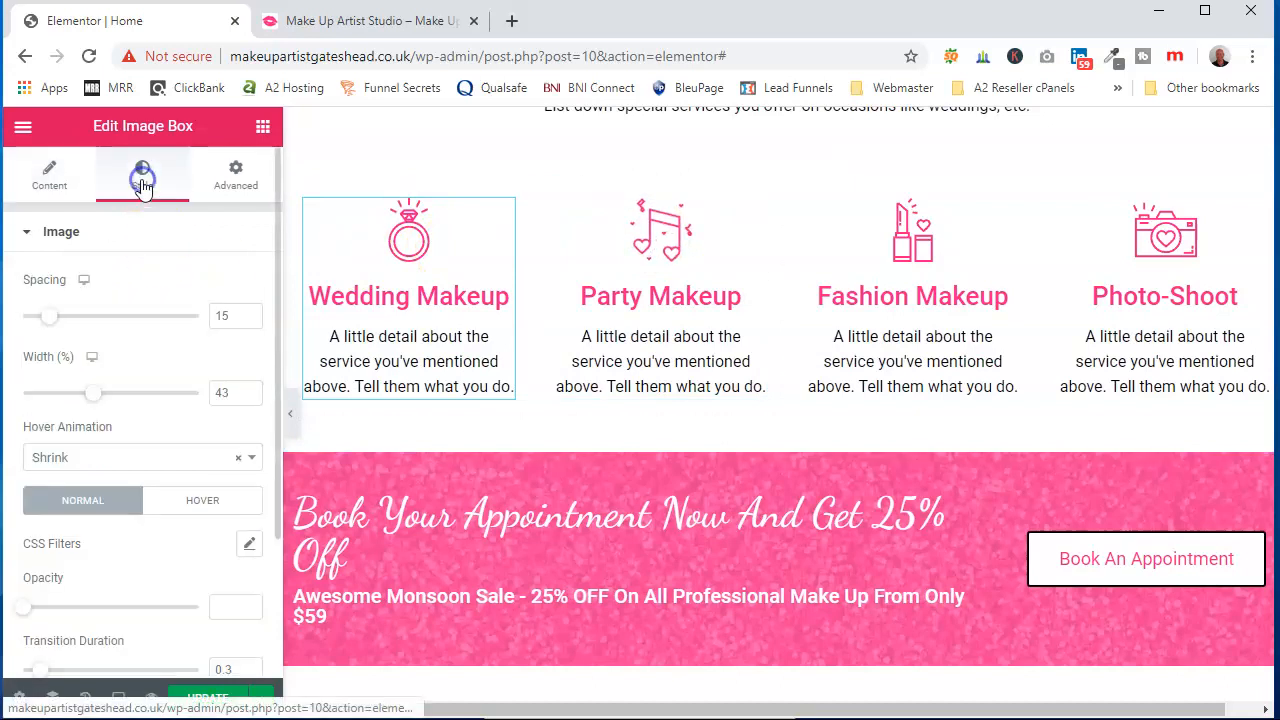
click(229, 177)
scroll(130, 452, down, 1)
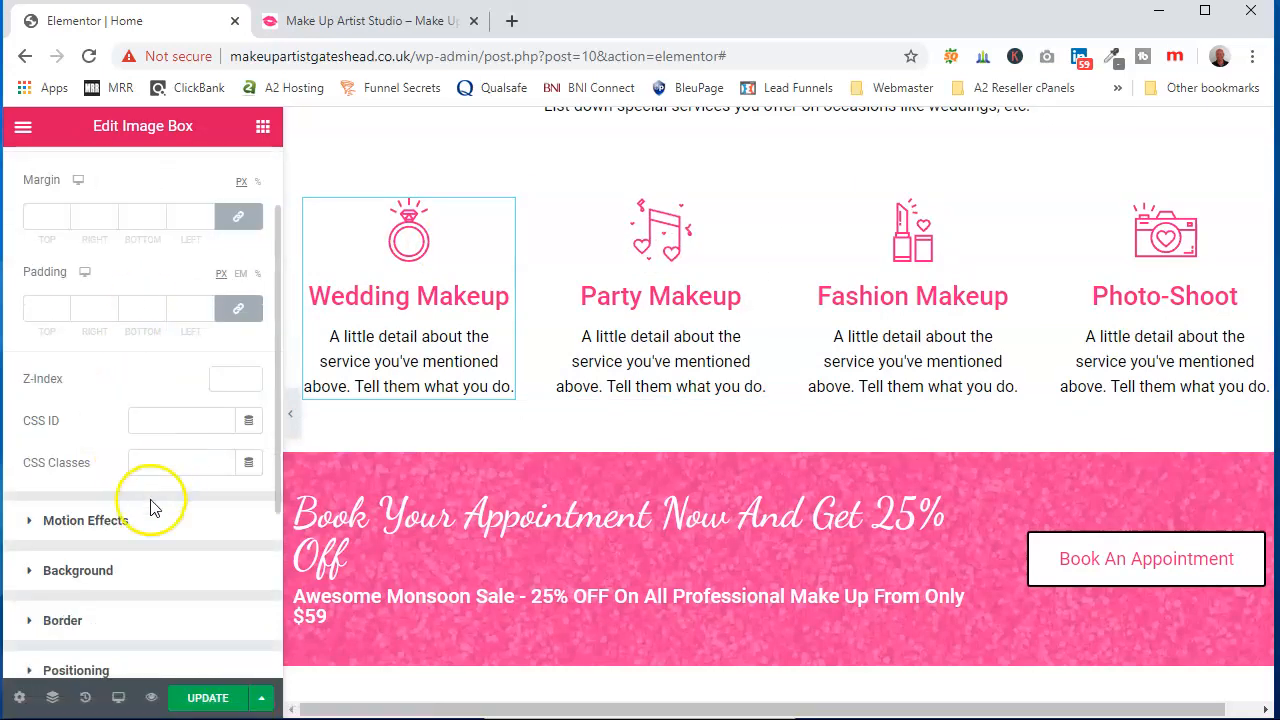
scroll(151, 190, up, 1)
click(145, 176)
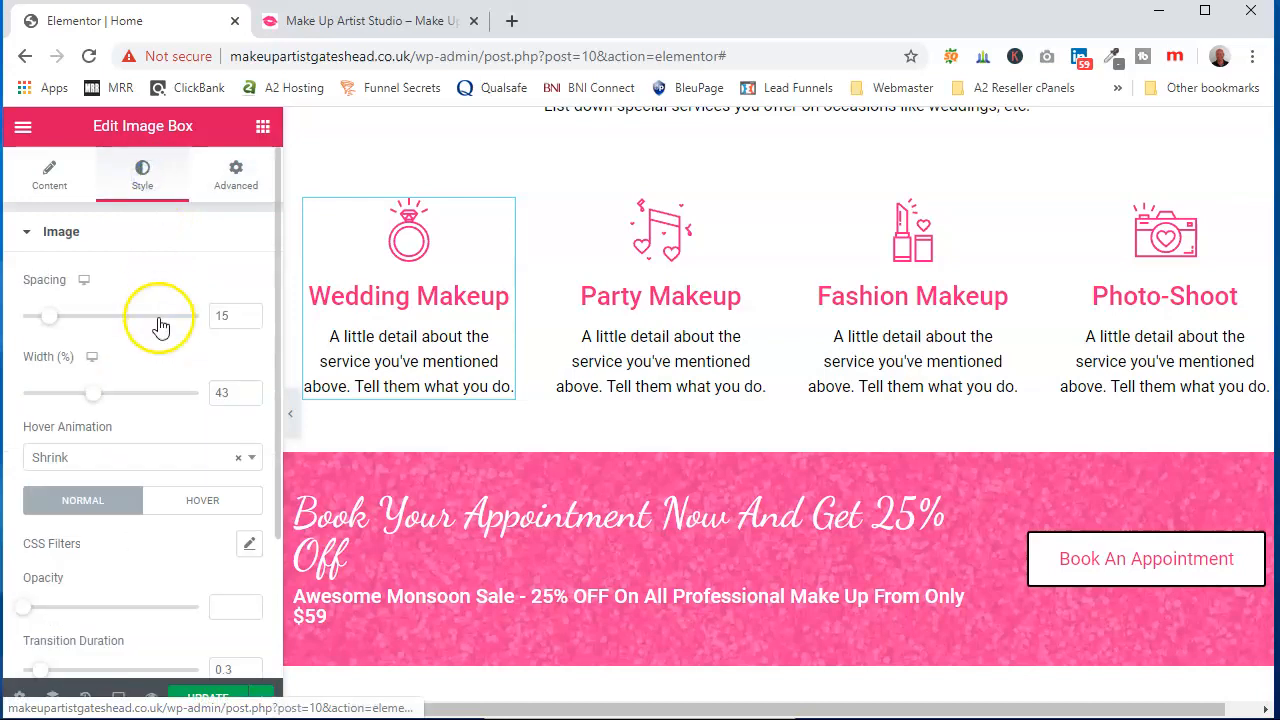
scroll(160, 350, down, 2)
scroll(108, 370, up, 1)
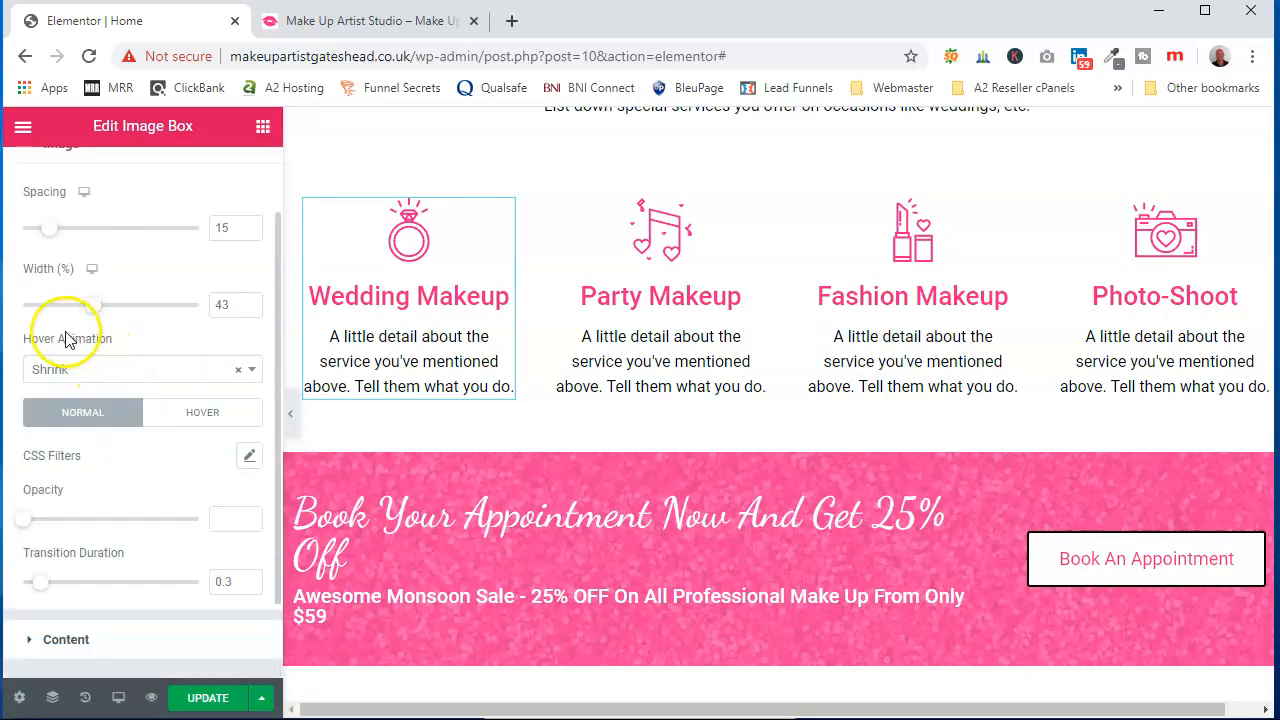
scroll(105, 300, up, 1)
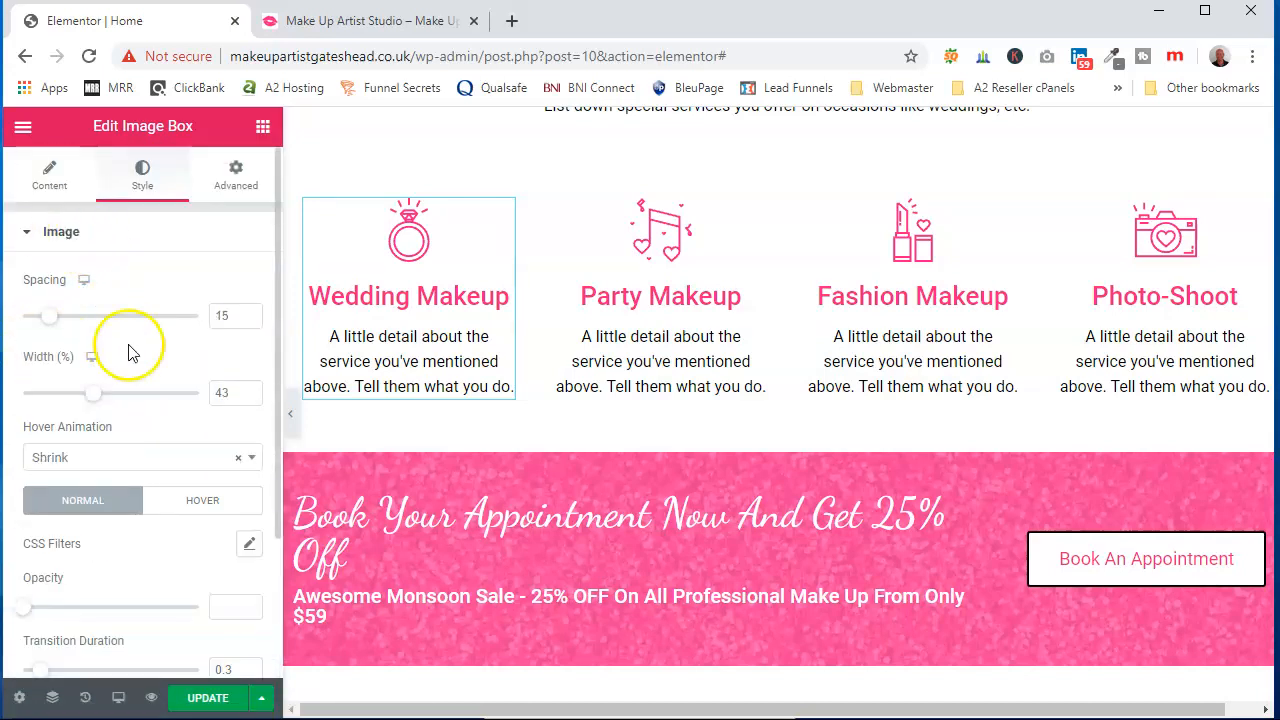
Try the Pulse Grow and Pop hover animations on the Wedding Makeup image, and return to Shrink
click(127, 462)
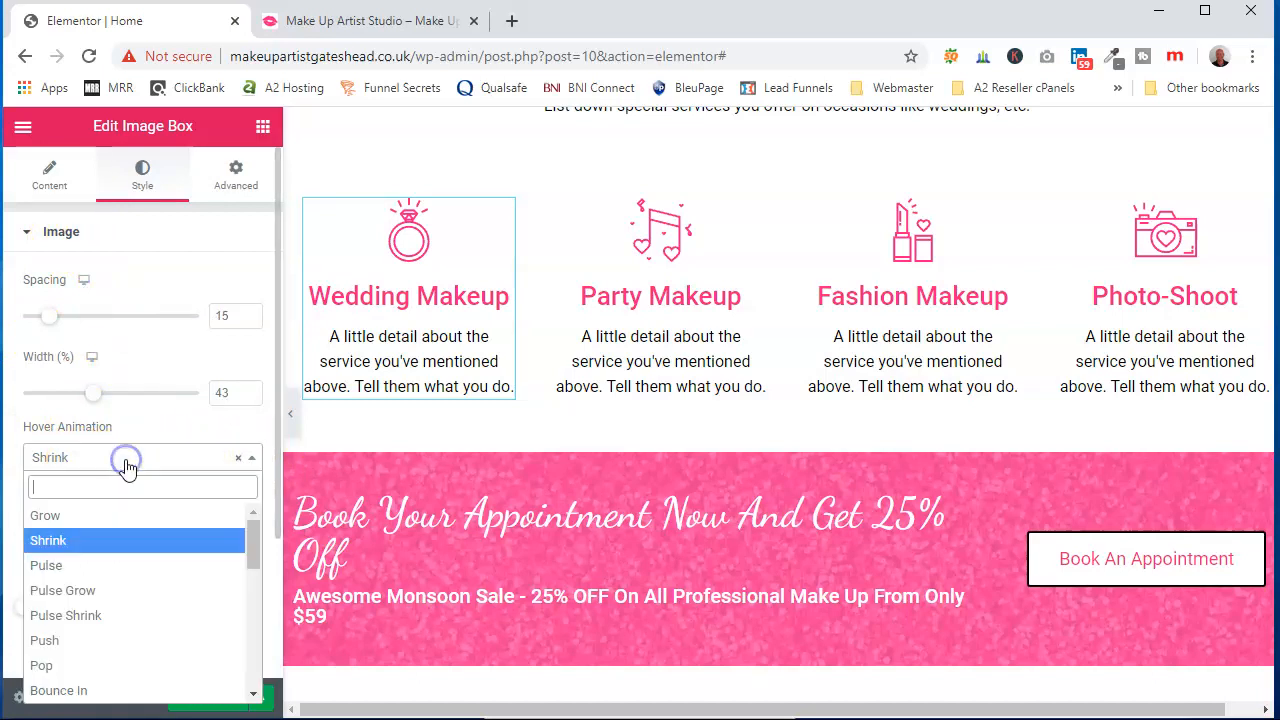
click(110, 589)
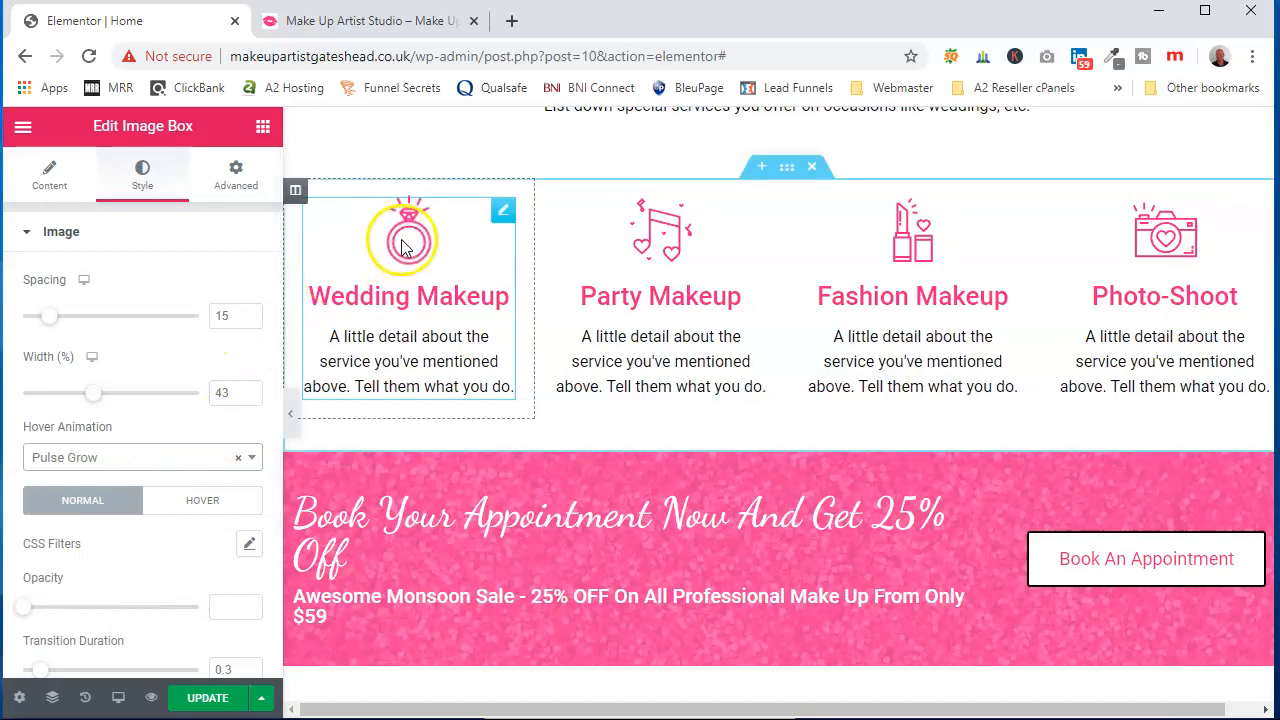
click(126, 458)
click(126, 665)
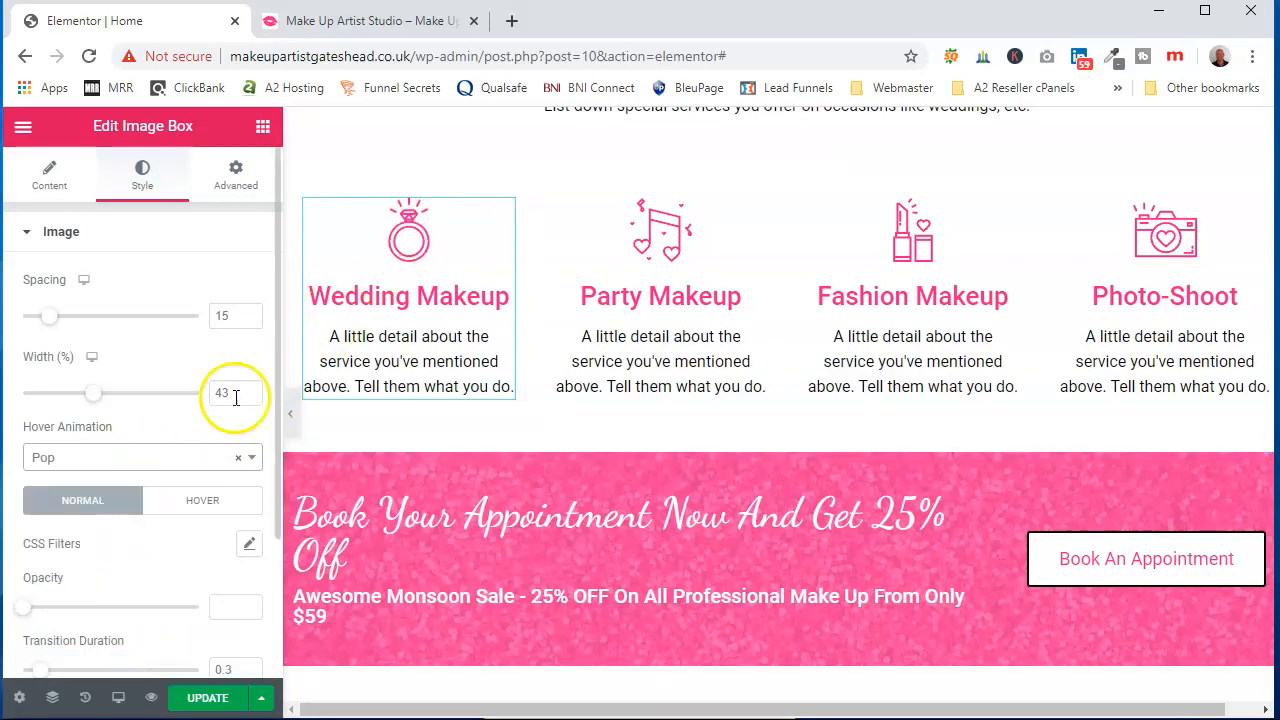
click(82, 460)
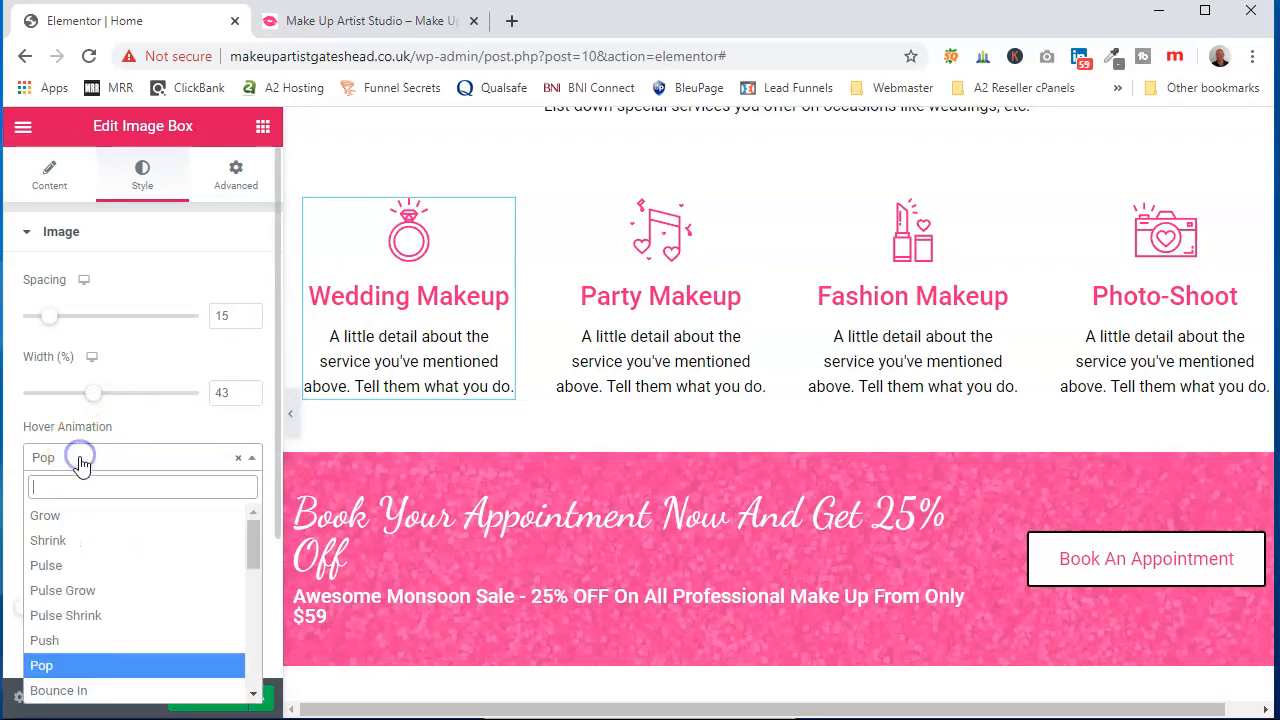
click(93, 541)
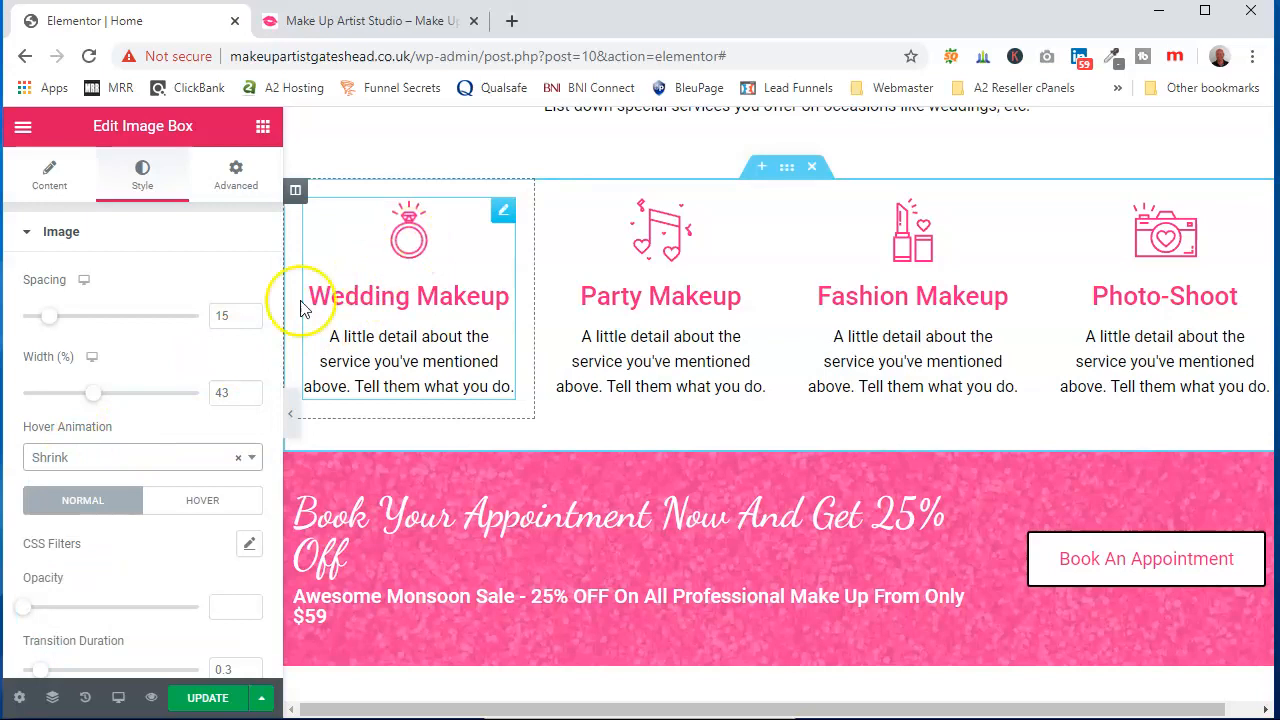
Examine the alignment, colour and typography options for the Wedding Makeup box's title and description
scroll(150, 600, down, 1)
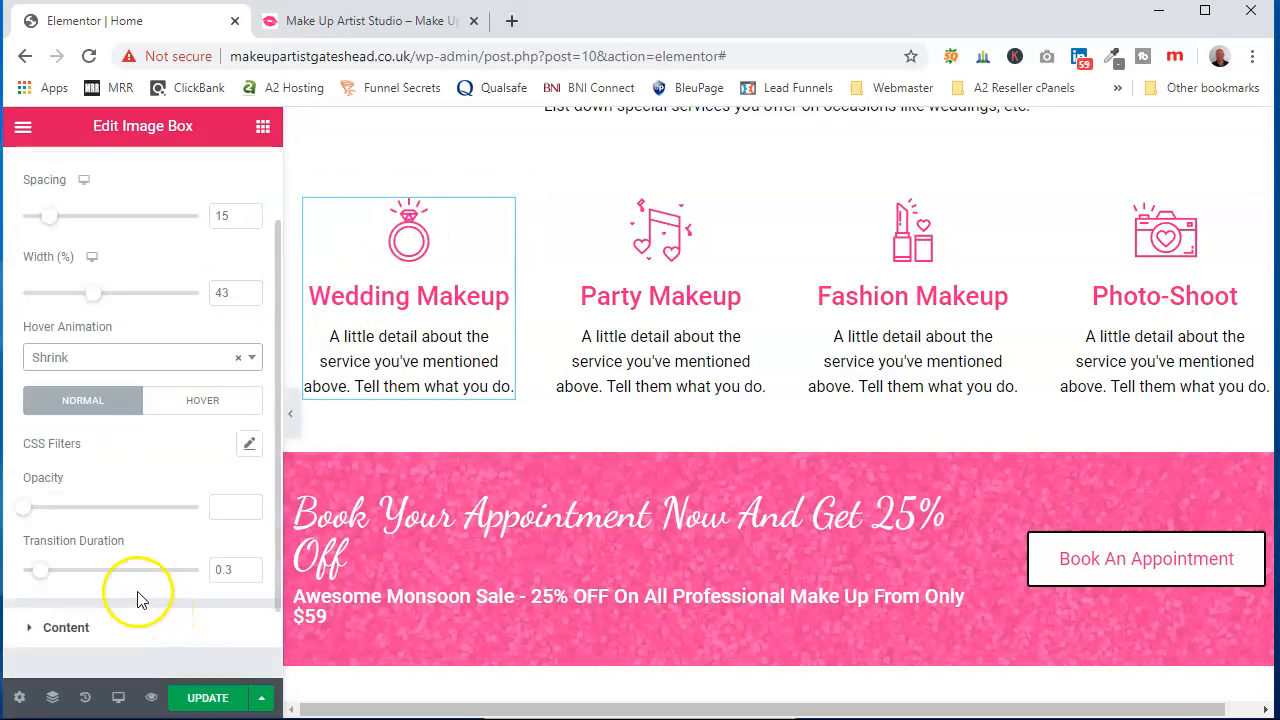
click(120, 626)
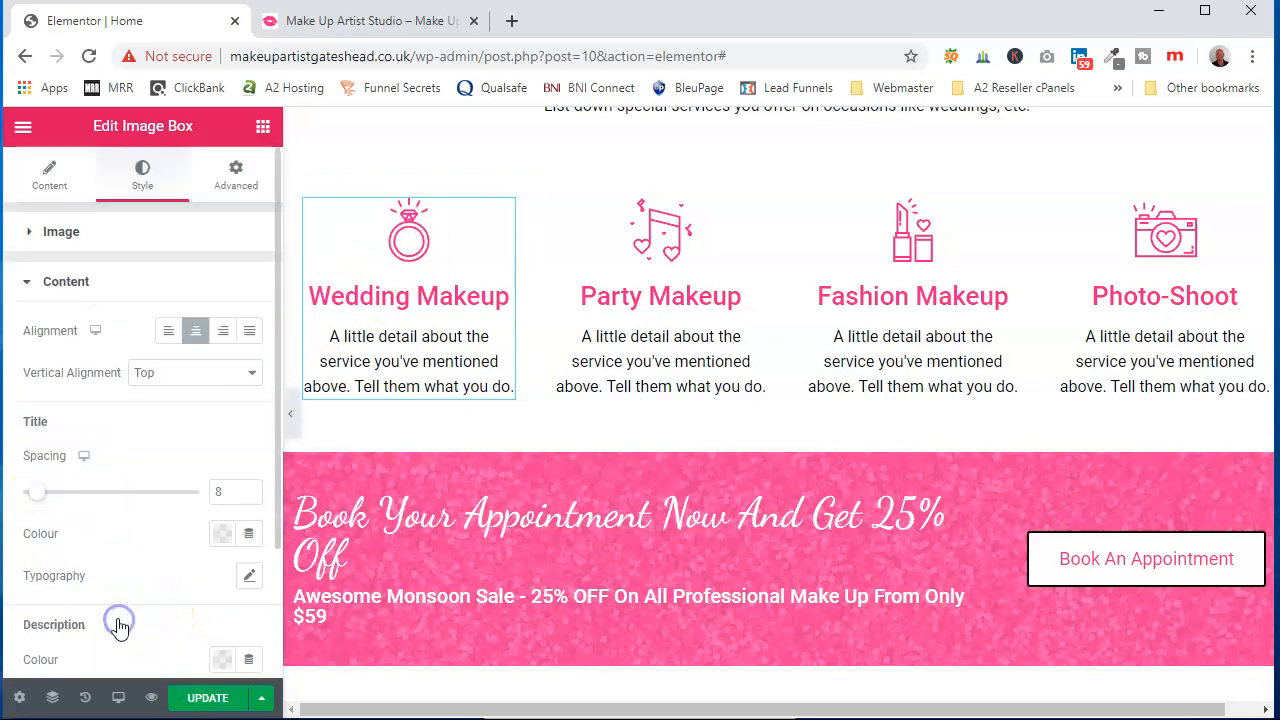
scroll(118, 614, down, 2)
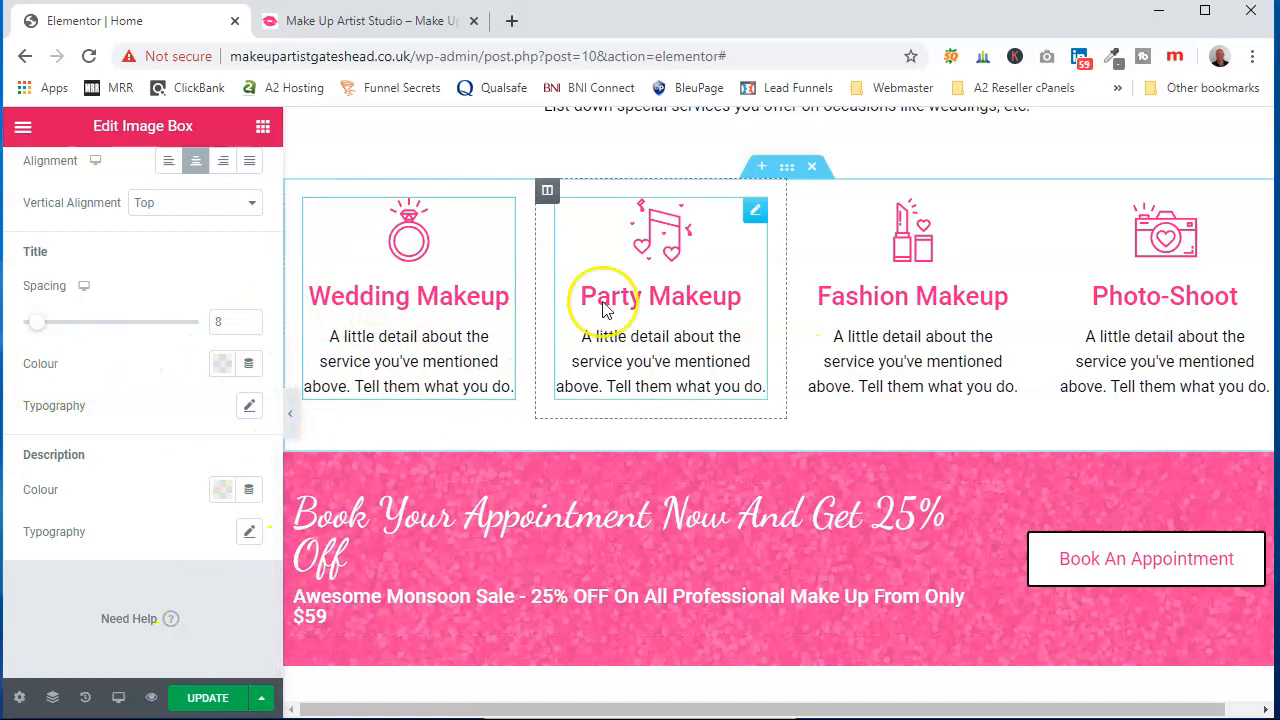
Change the pink banner's subheading to "Awesome Sale - 25% OFF On Our Professional Make Up."
scroll(953, 292, down, 3)
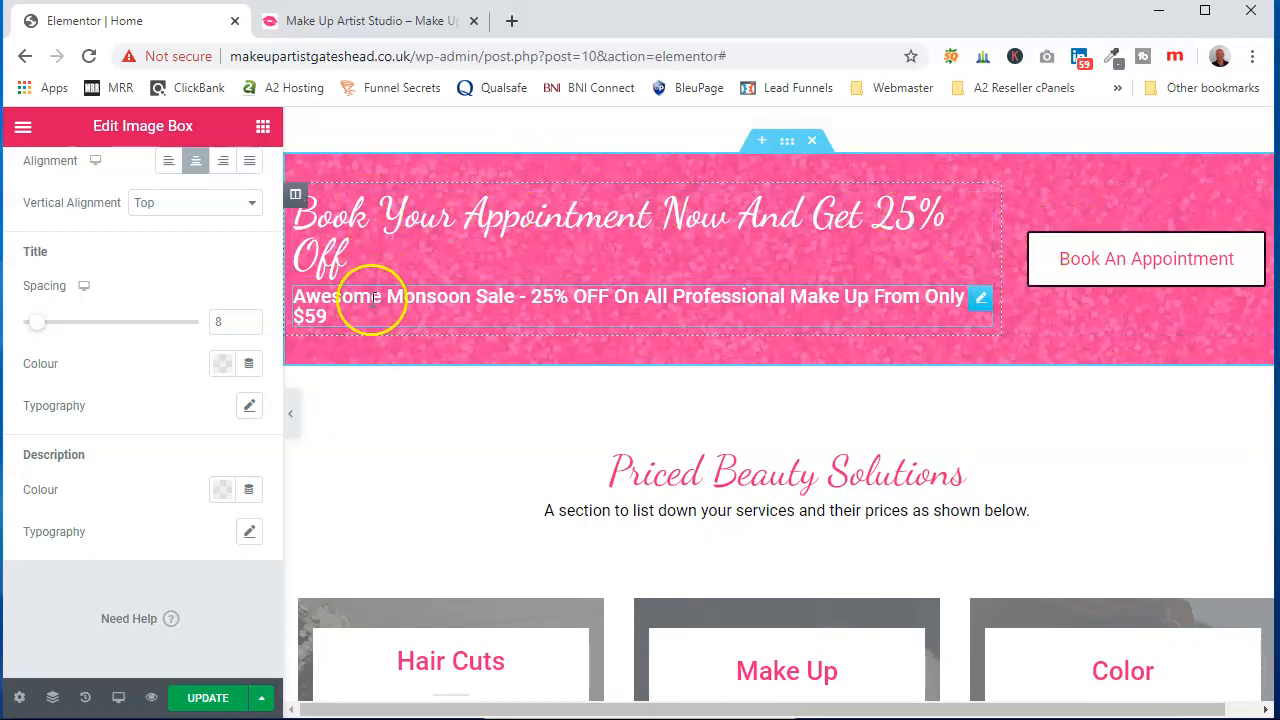
click(419, 295)
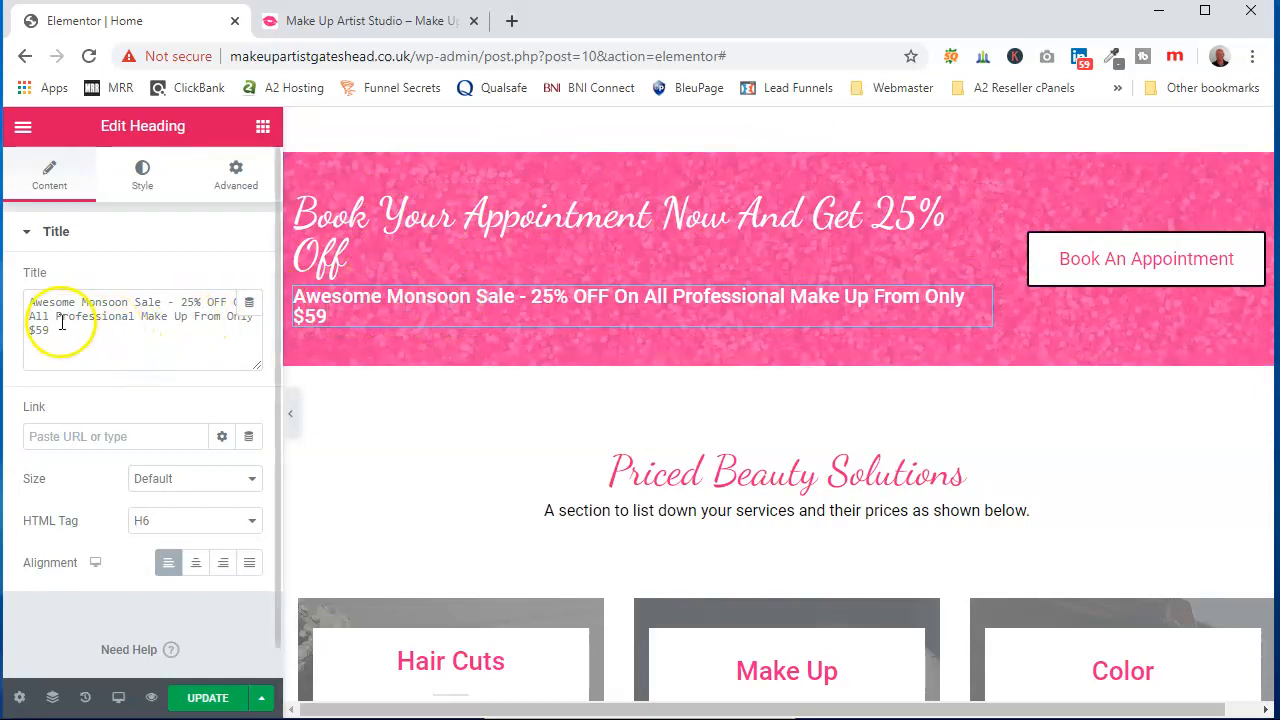
click(84, 295)
text(Au)
key(BackSpace)
key(BackSpace)
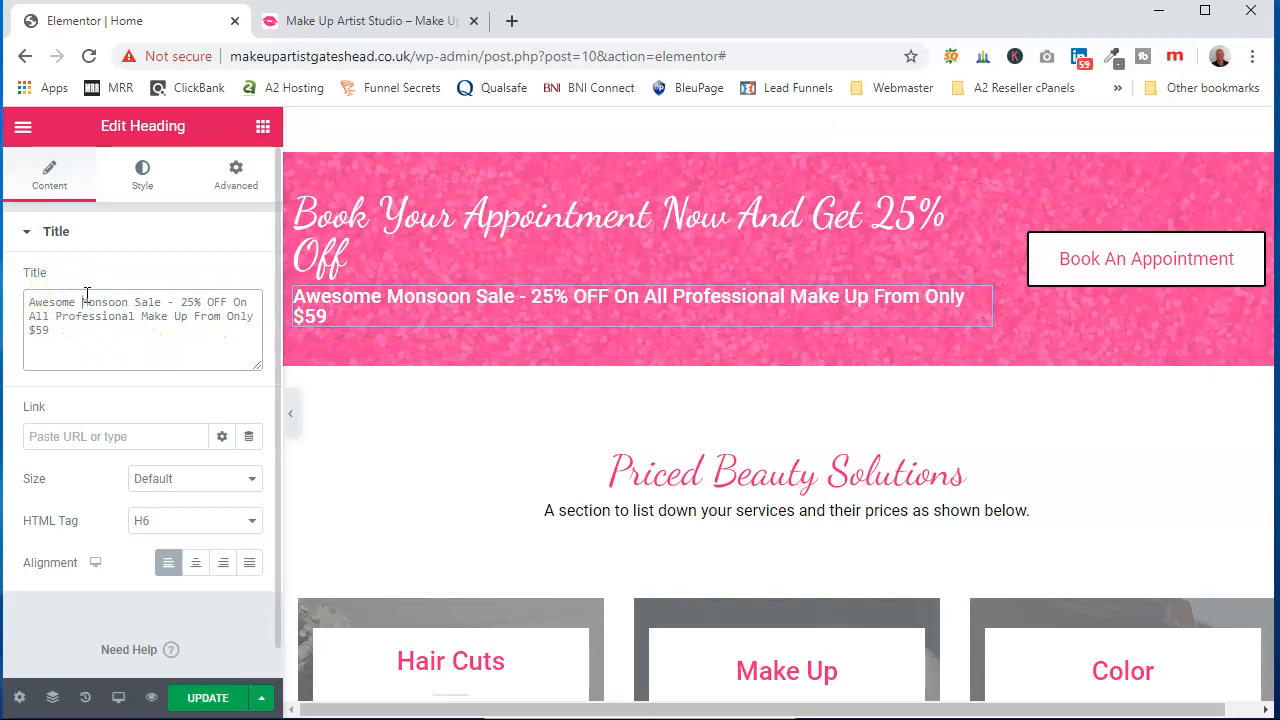
key(Delete)
key(End)
key(Delete)
key(Delete)
key(Delete)
key(Delete)
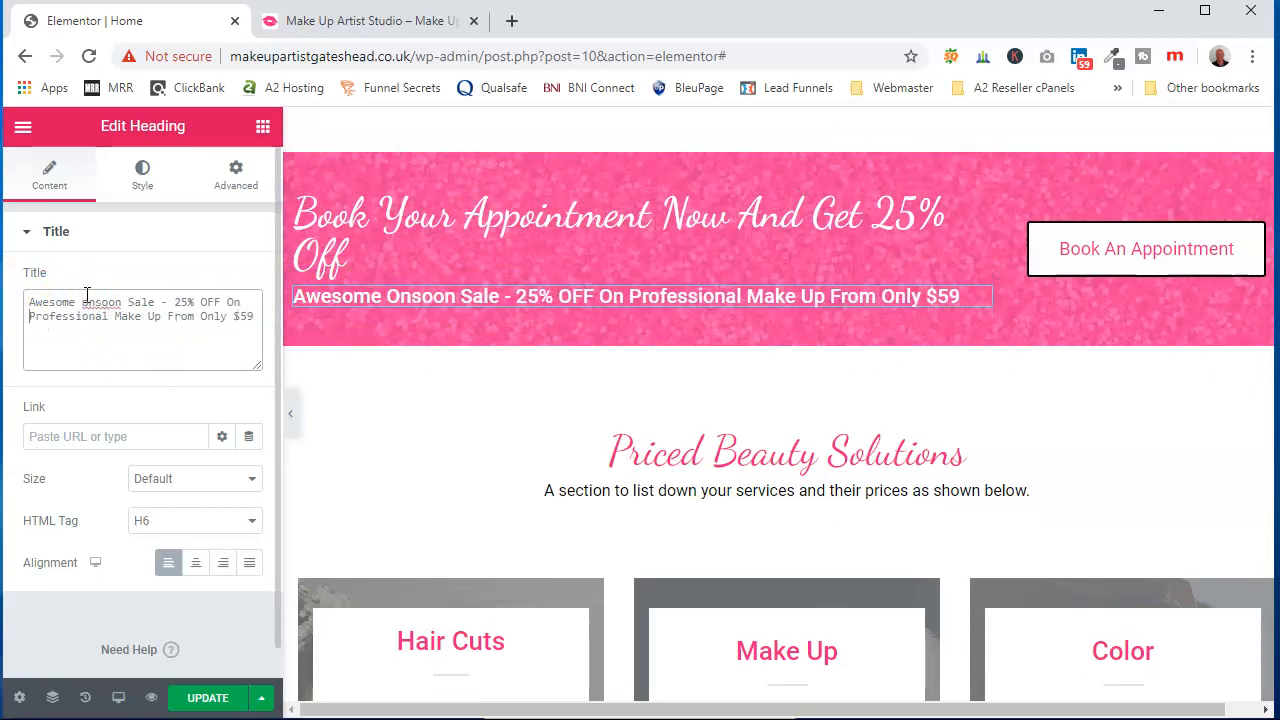
key(Delete)
key(Delete)
key(Delete)
key(Delete)
key(Delete)
key(Delete)
key(Delete)
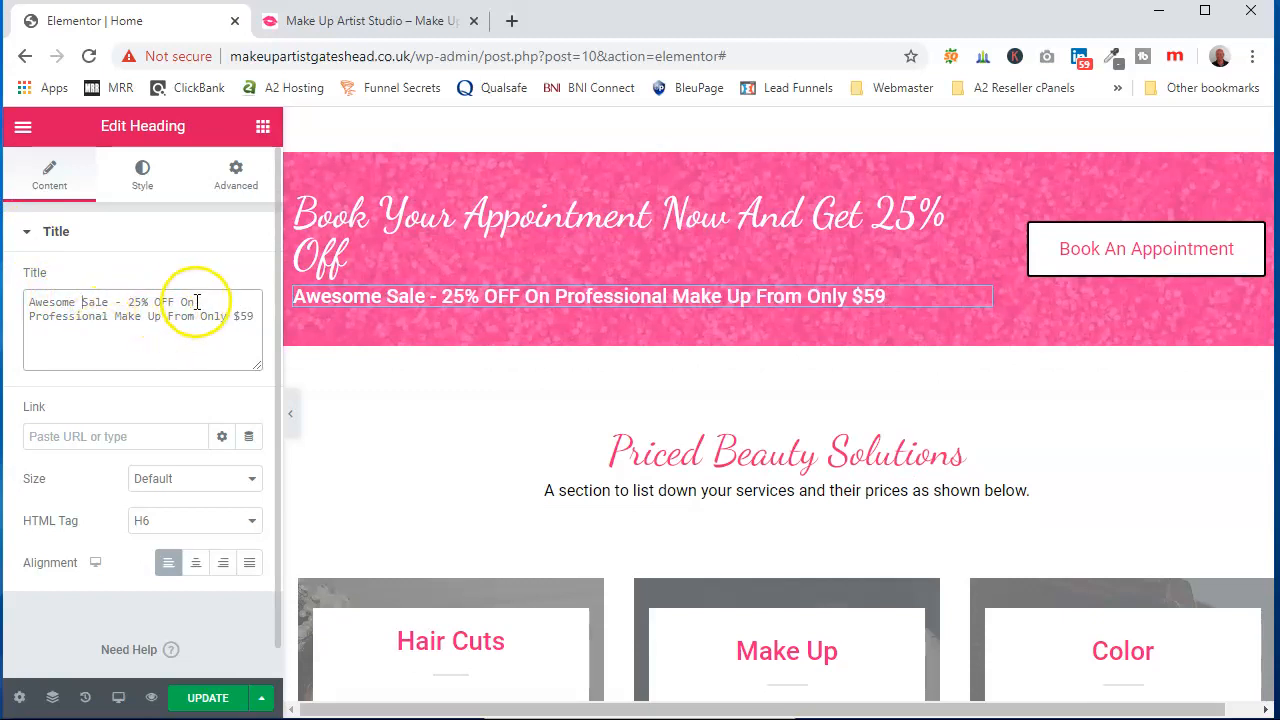
text(Our)
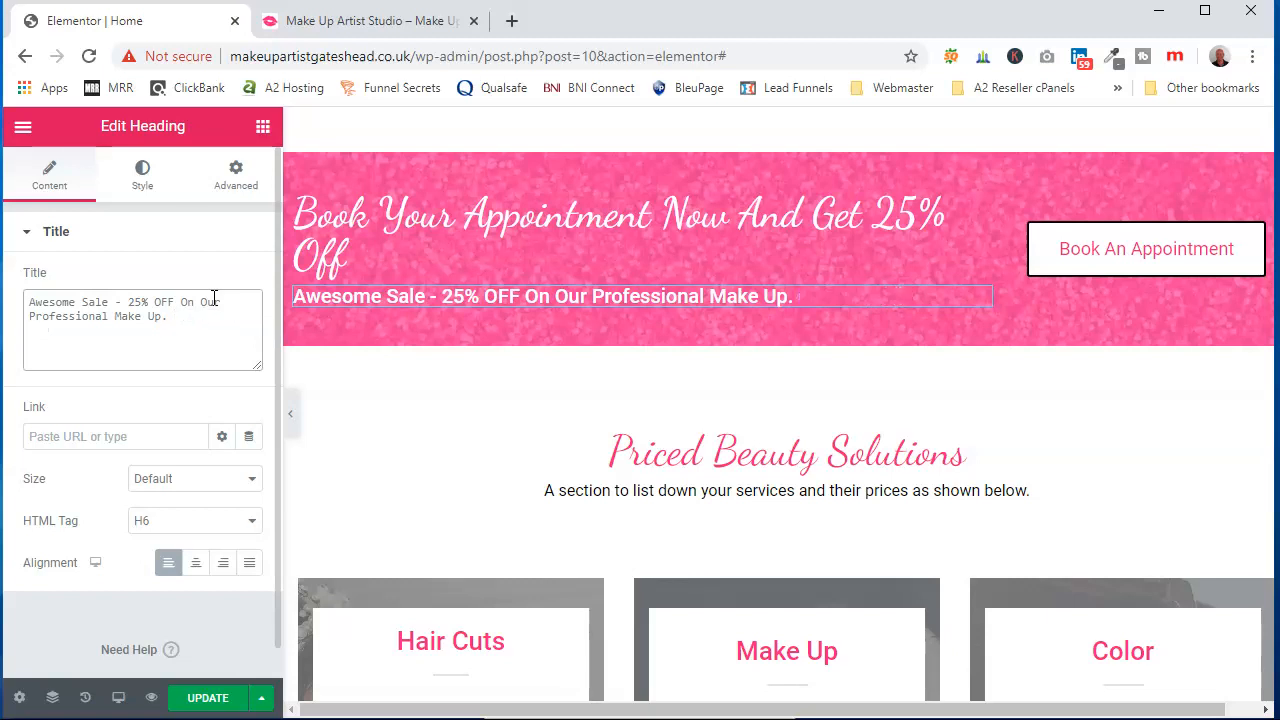
Link the banner's Book An Appointment button to the site's Contact page
click(1192, 252)
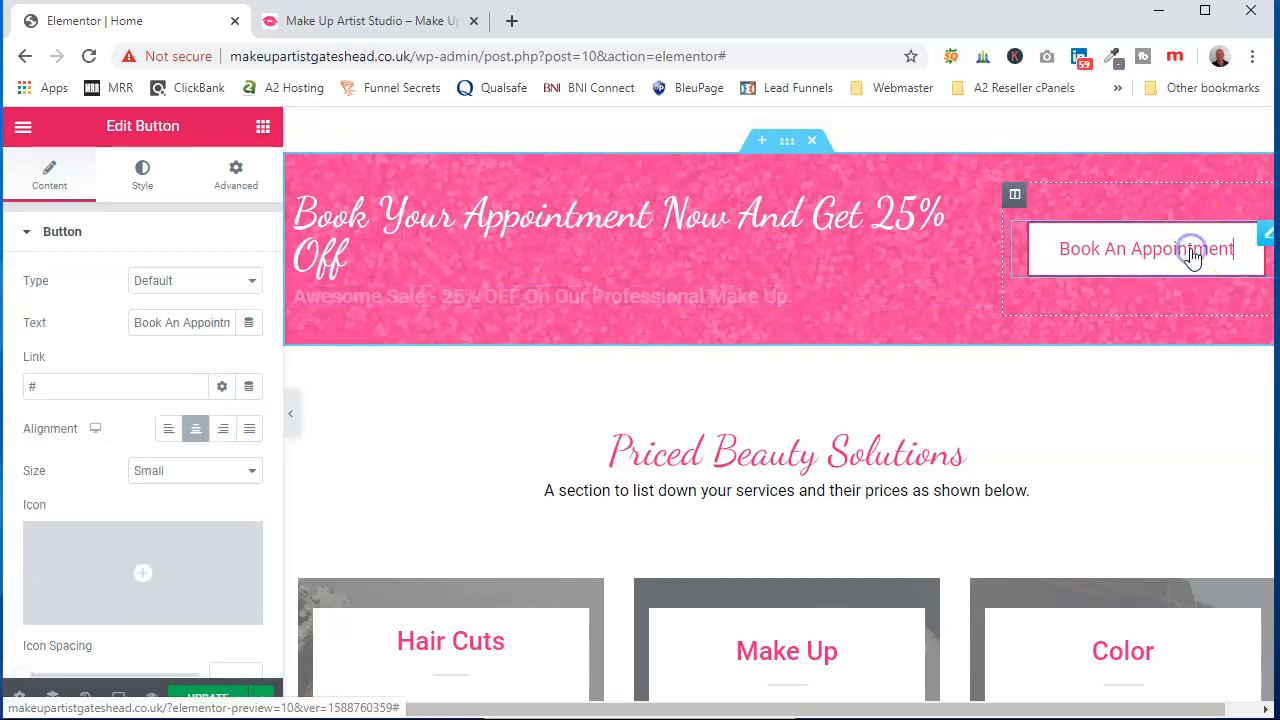
double_click(32, 386)
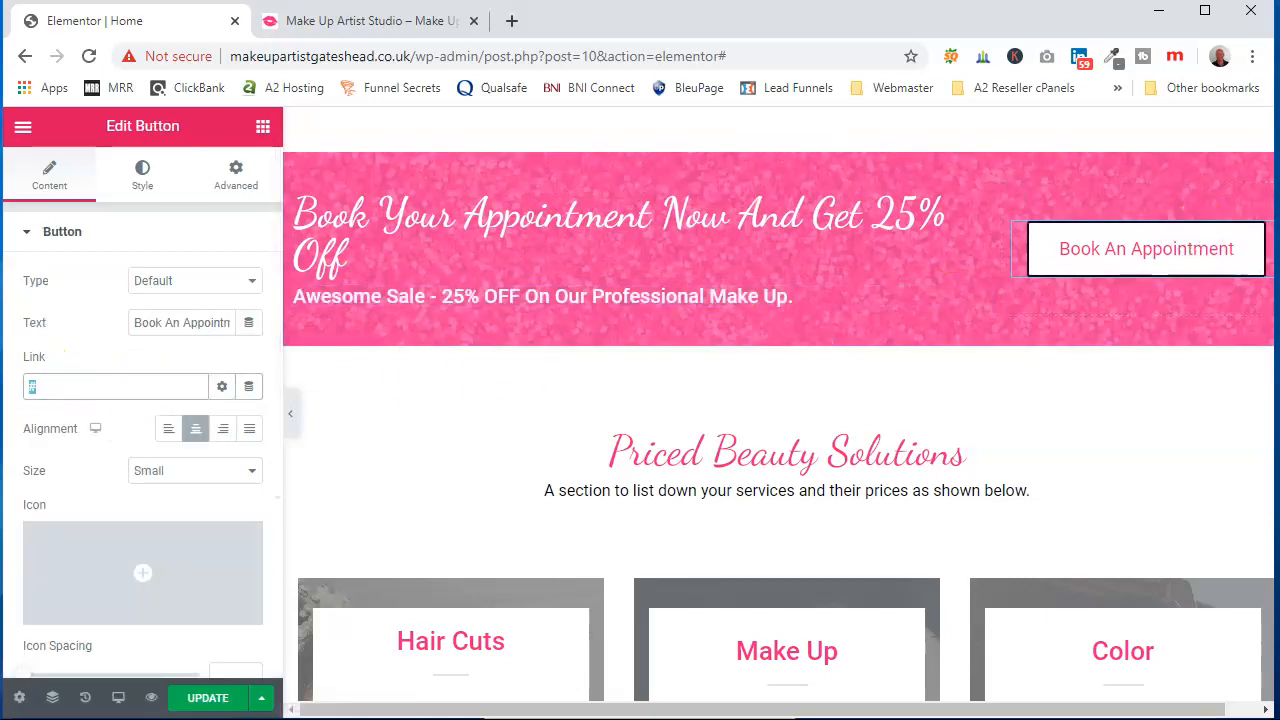
text(cont)
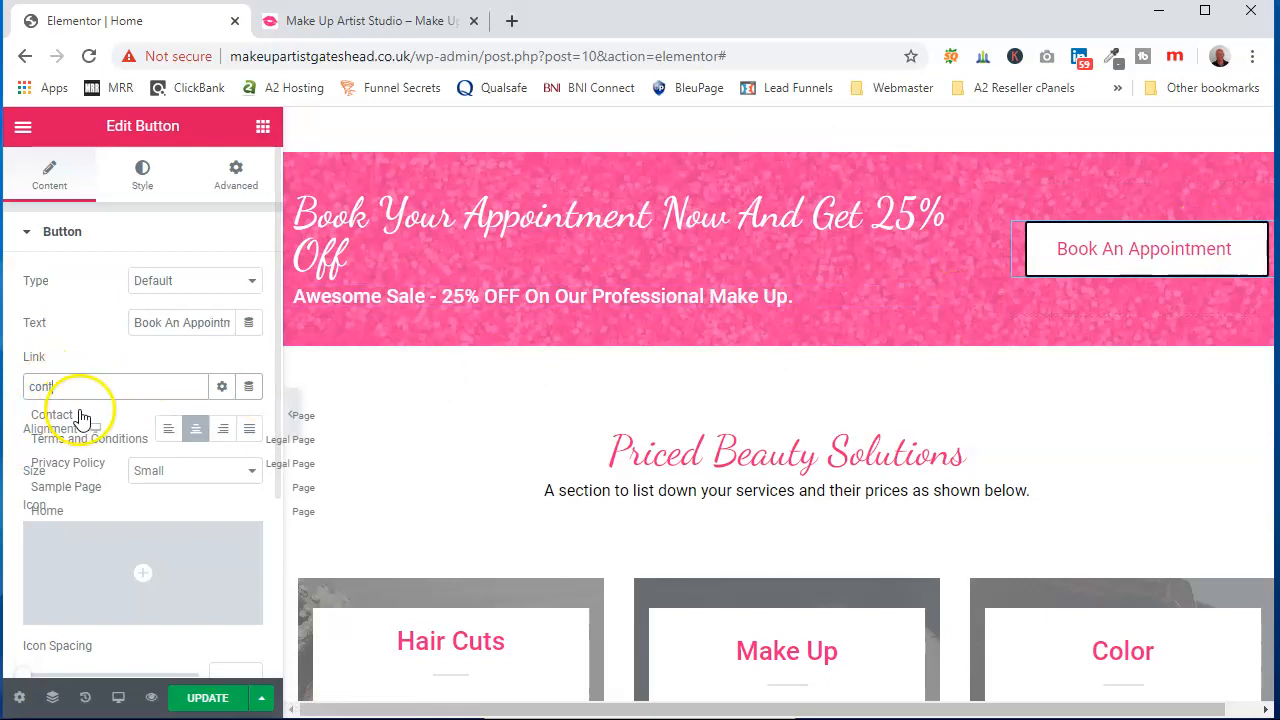
click(55, 420)
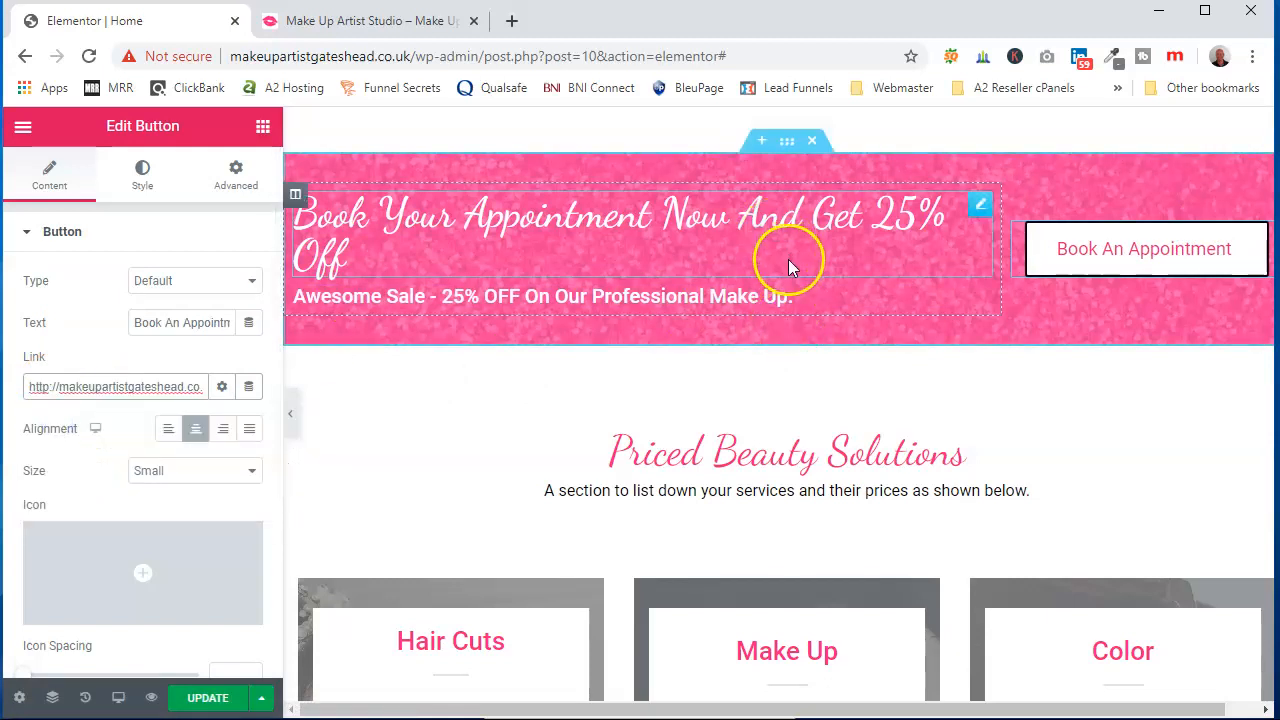
scroll(788, 266, up, 2)
scroll(797, 277, down, 1)
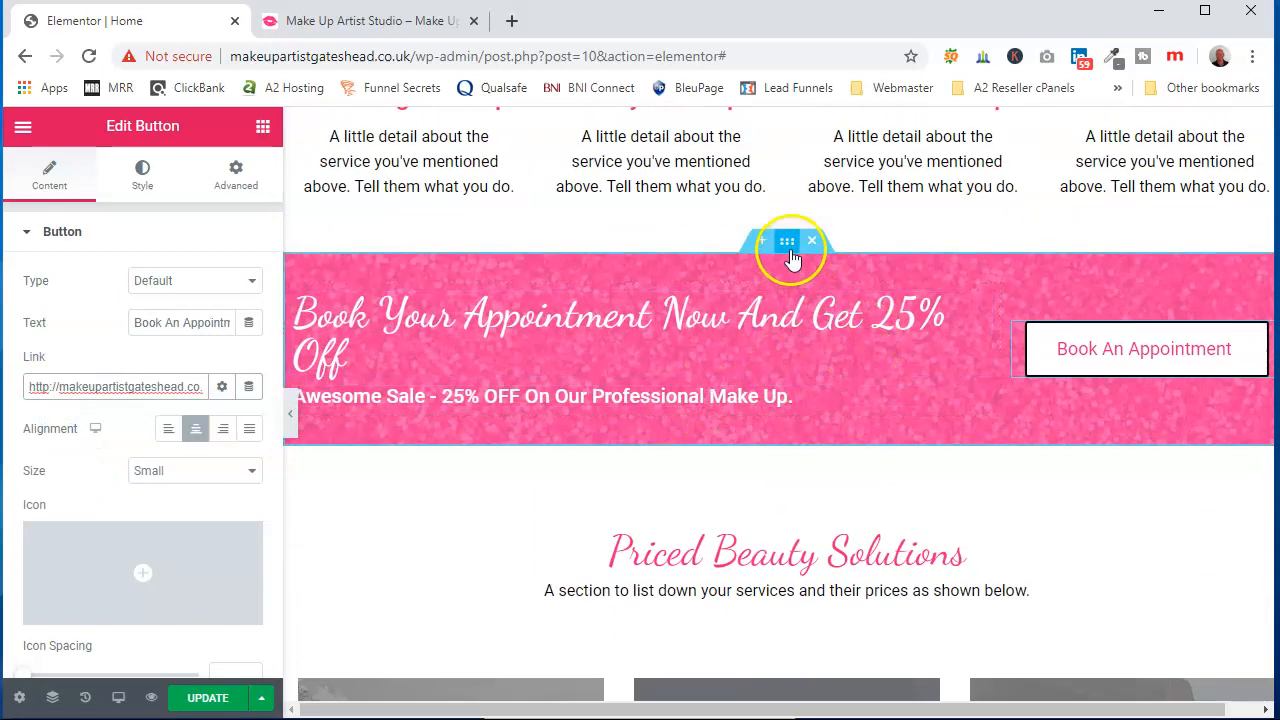
Examine the background image, position, repeat and size settings of the pink appointment banner section
click(788, 242)
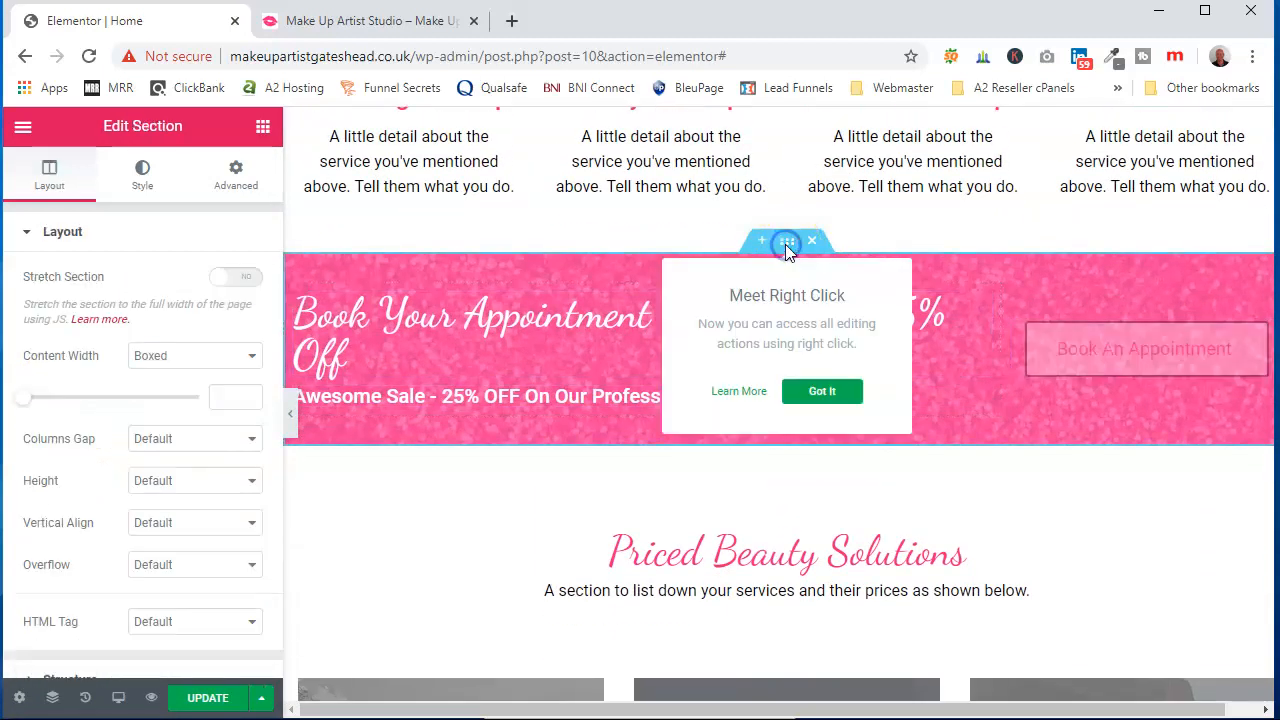
click(140, 167)
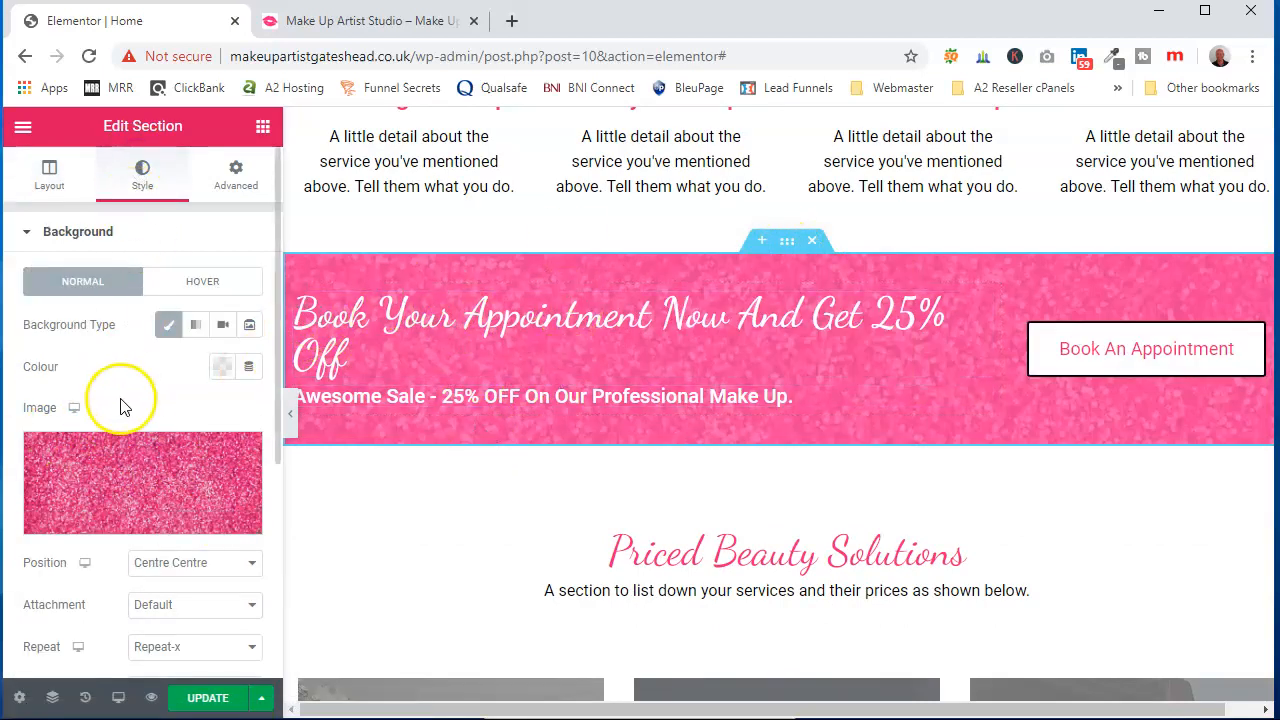
scroll(199, 389, down, 1)
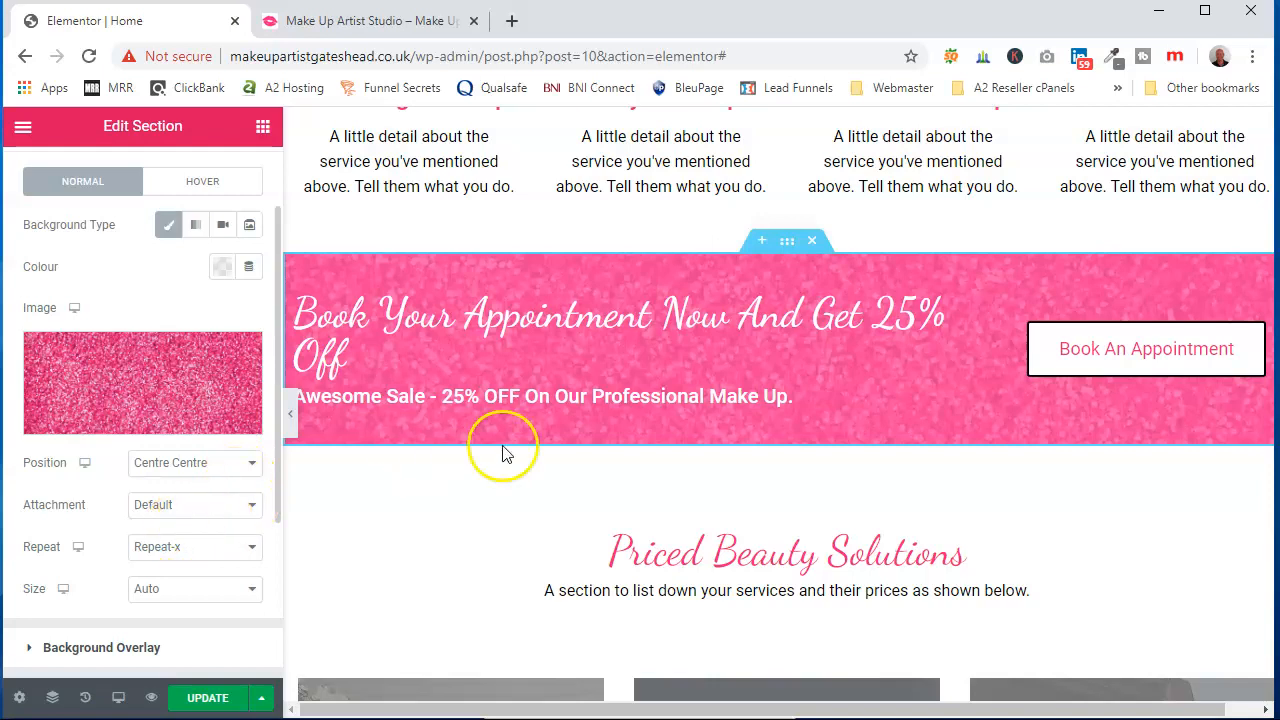
scroll(794, 457, down, 1)
scroll(811, 448, up, 1)
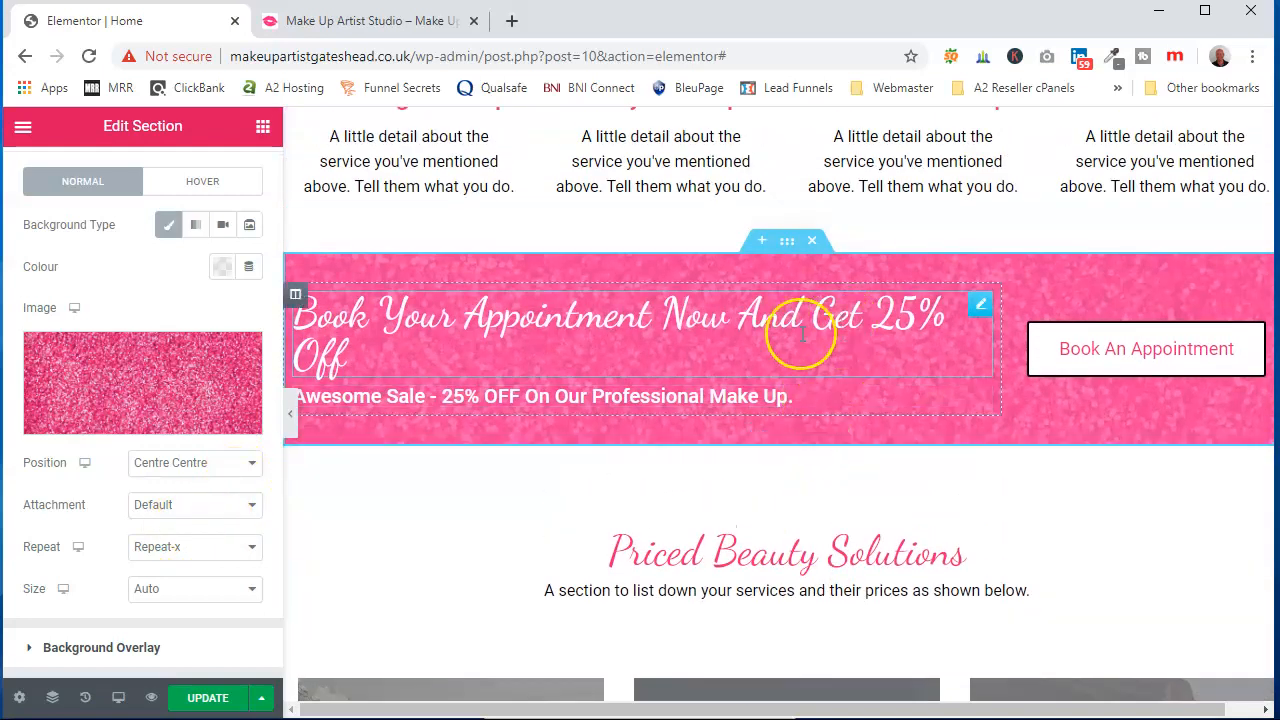
Examine the Priced Beauty Solutions heading and price lists, and the Hair Cuts column's background and spacing settings
scroll(780, 474, down, 3)
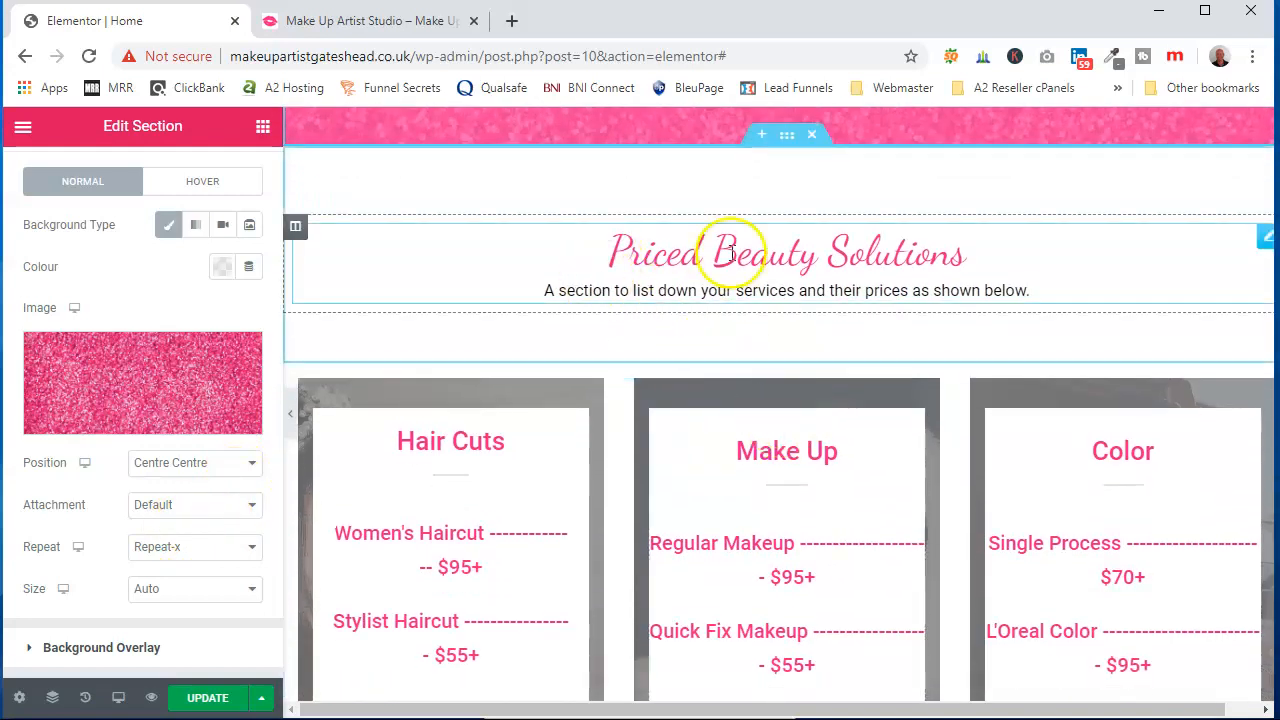
scroll(871, 286, down, 1)
click(755, 150)
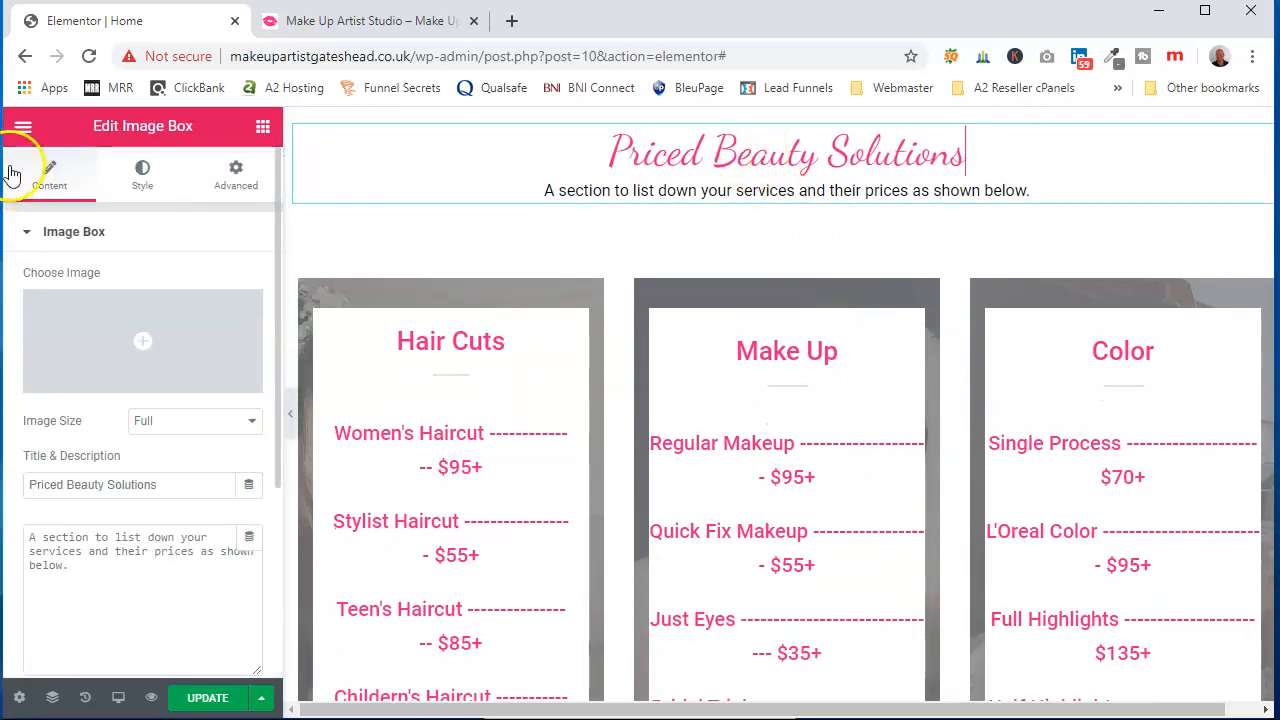
scroll(790, 286, down, 2)
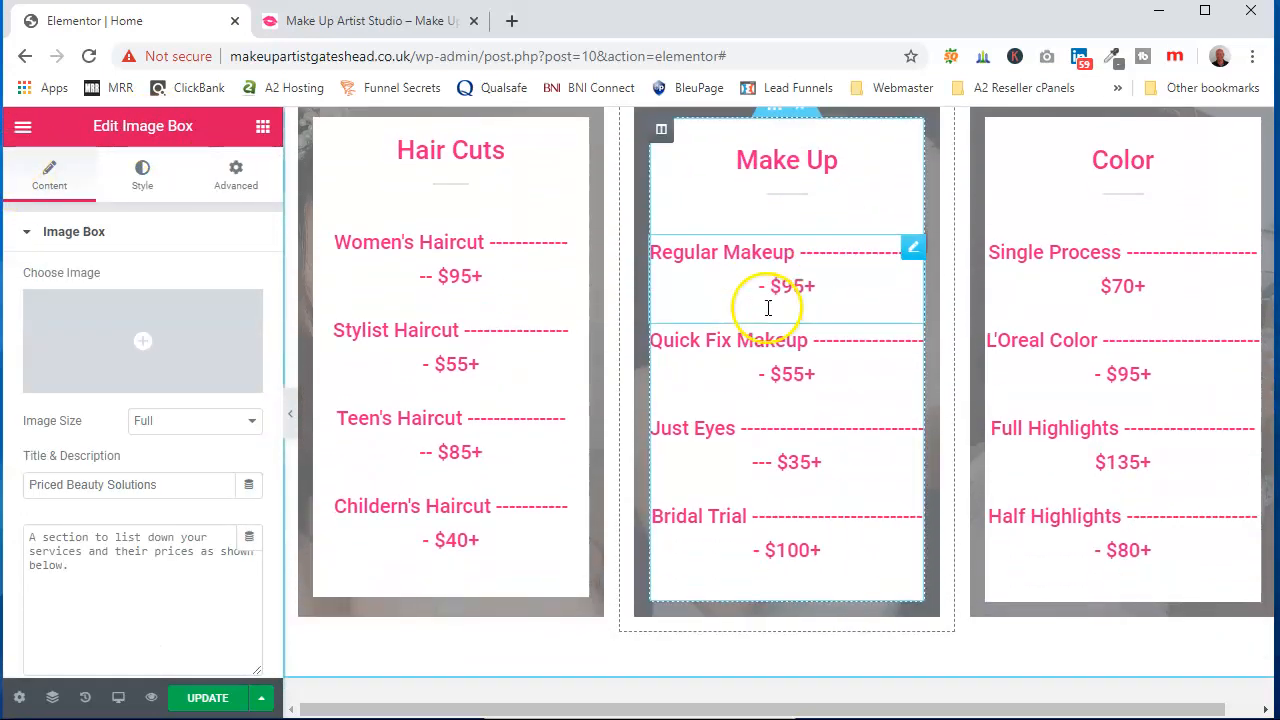
scroll(636, 428, up, 2)
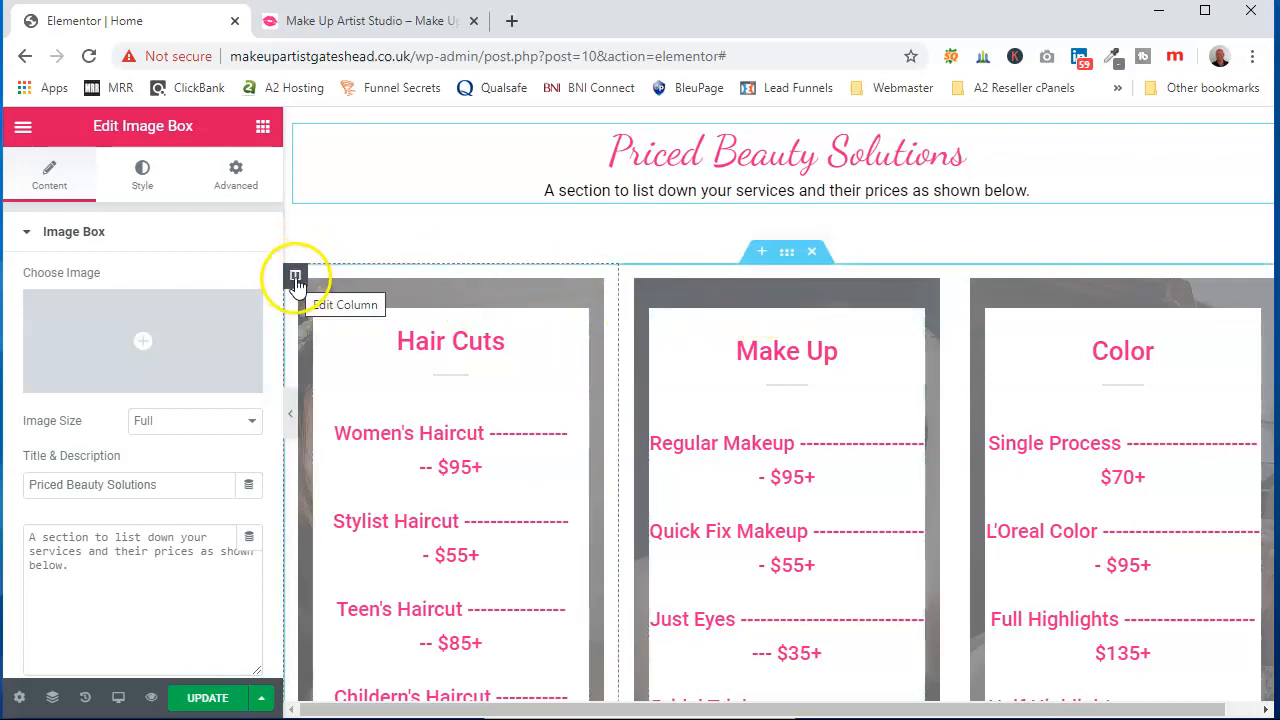
click(295, 277)
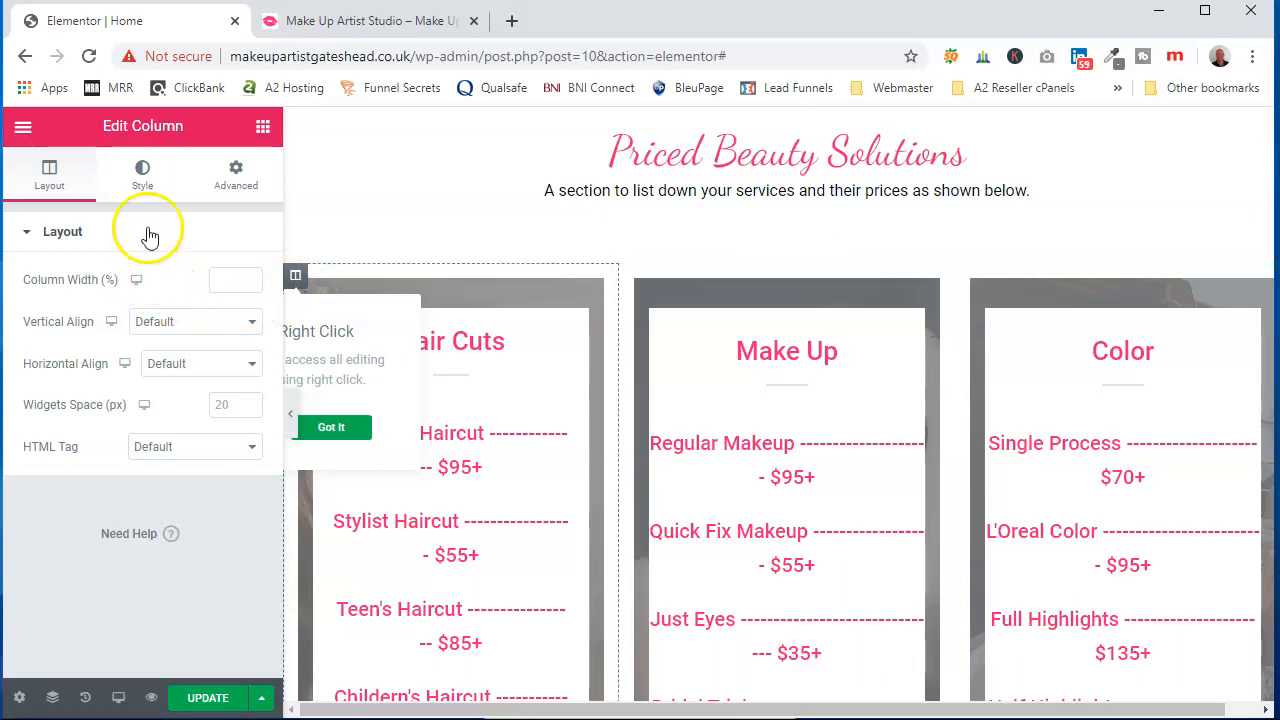
click(146, 173)
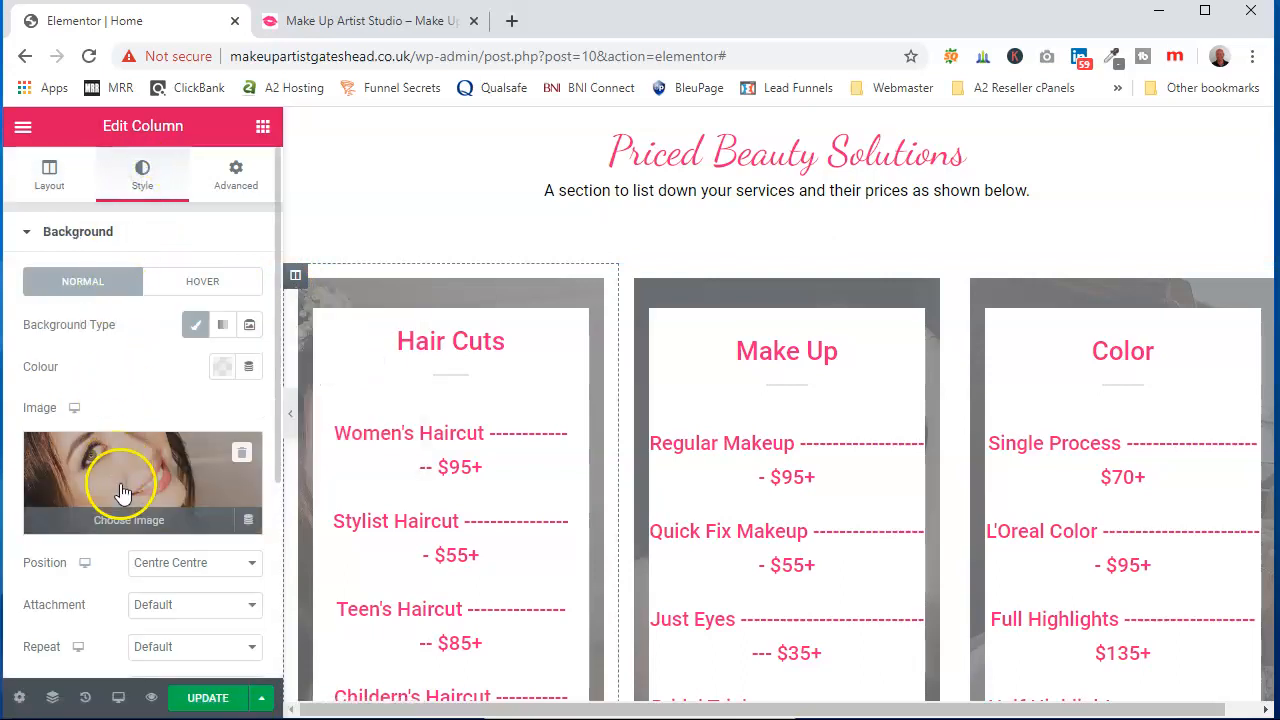
click(233, 178)
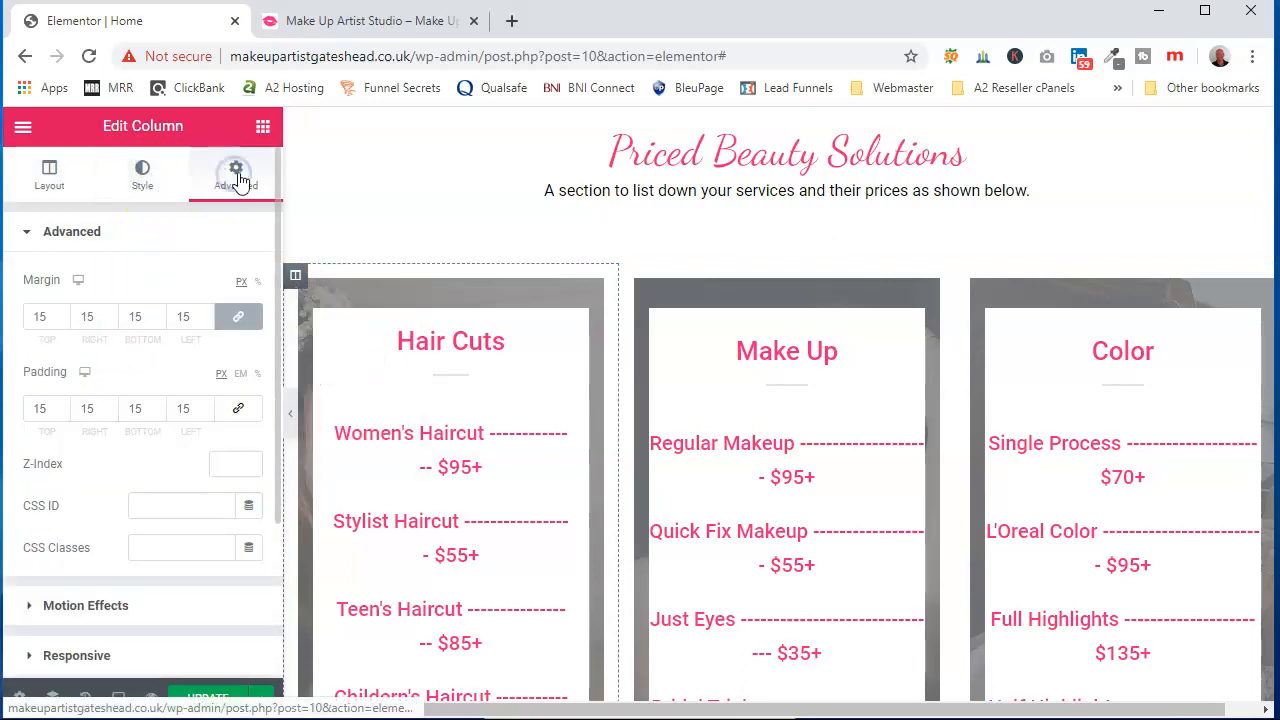
click(137, 175)
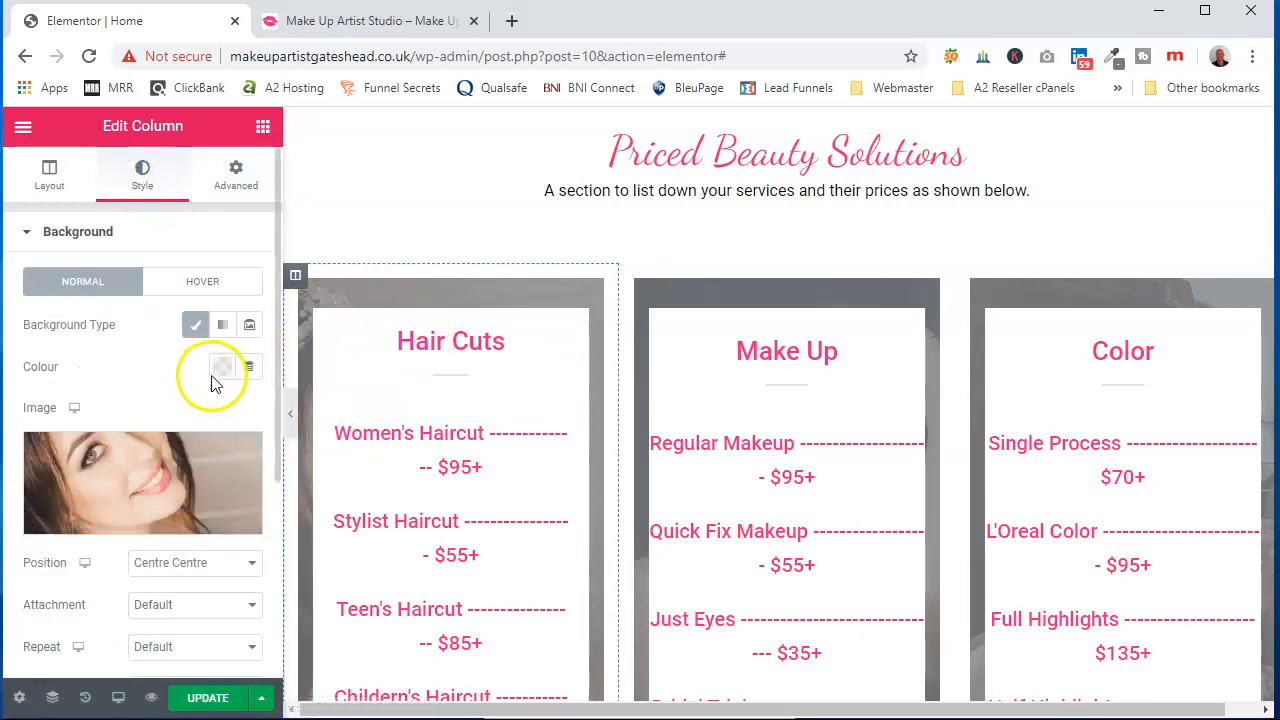
On the live site, sample the pink colour #F11887 from the Makeup Studio logo in the footer with the page color picker
scroll(600, 349, up, 5)
scroll(561, 355, up, 3)
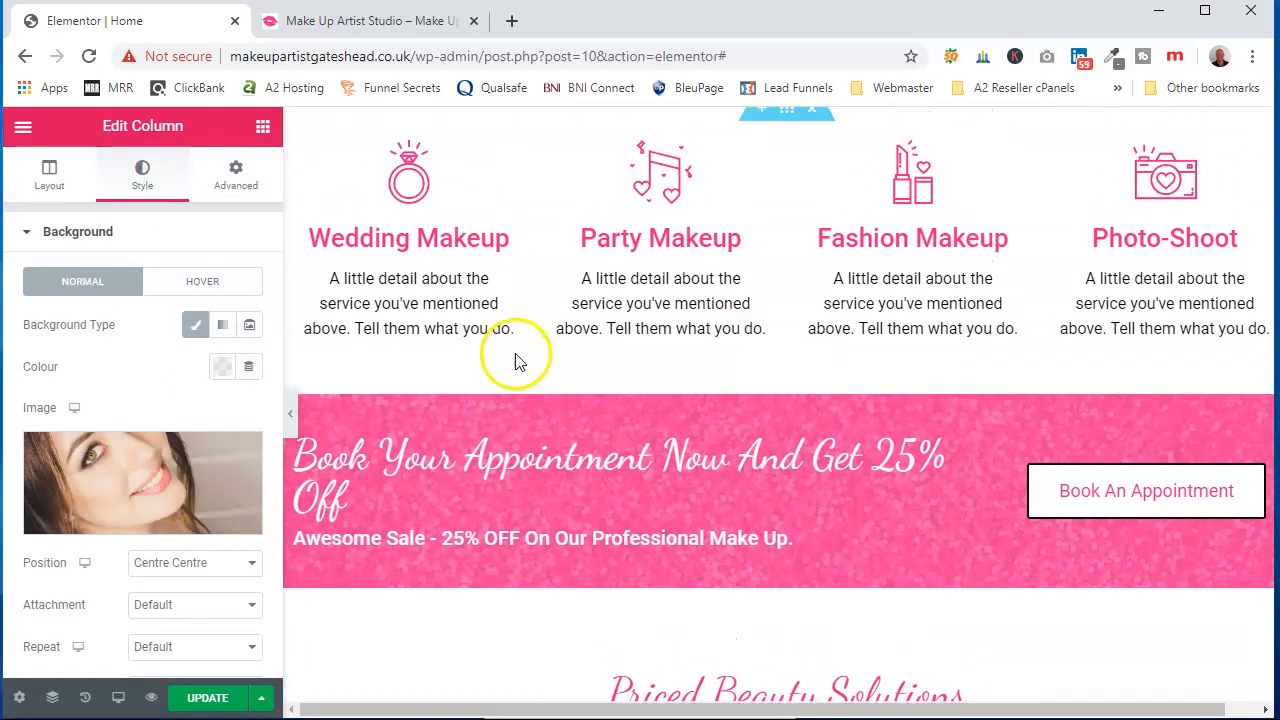
click(380, 21)
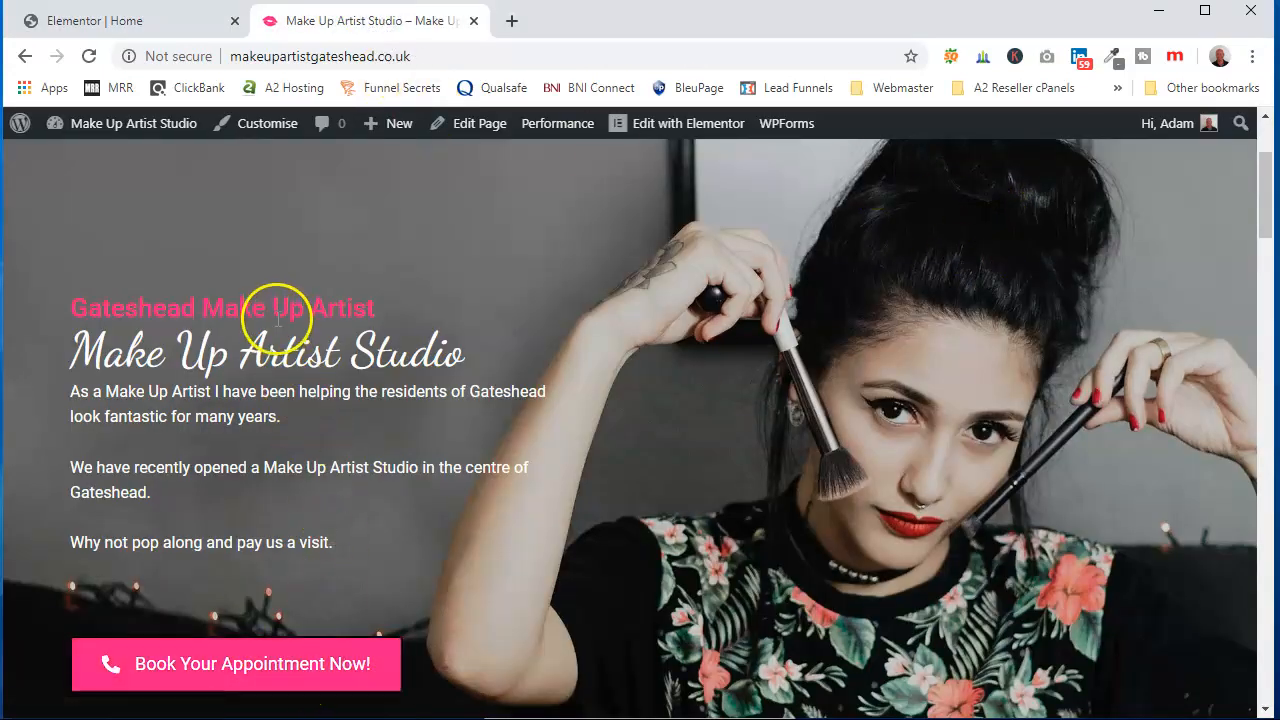
scroll(646, 429, down, 10)
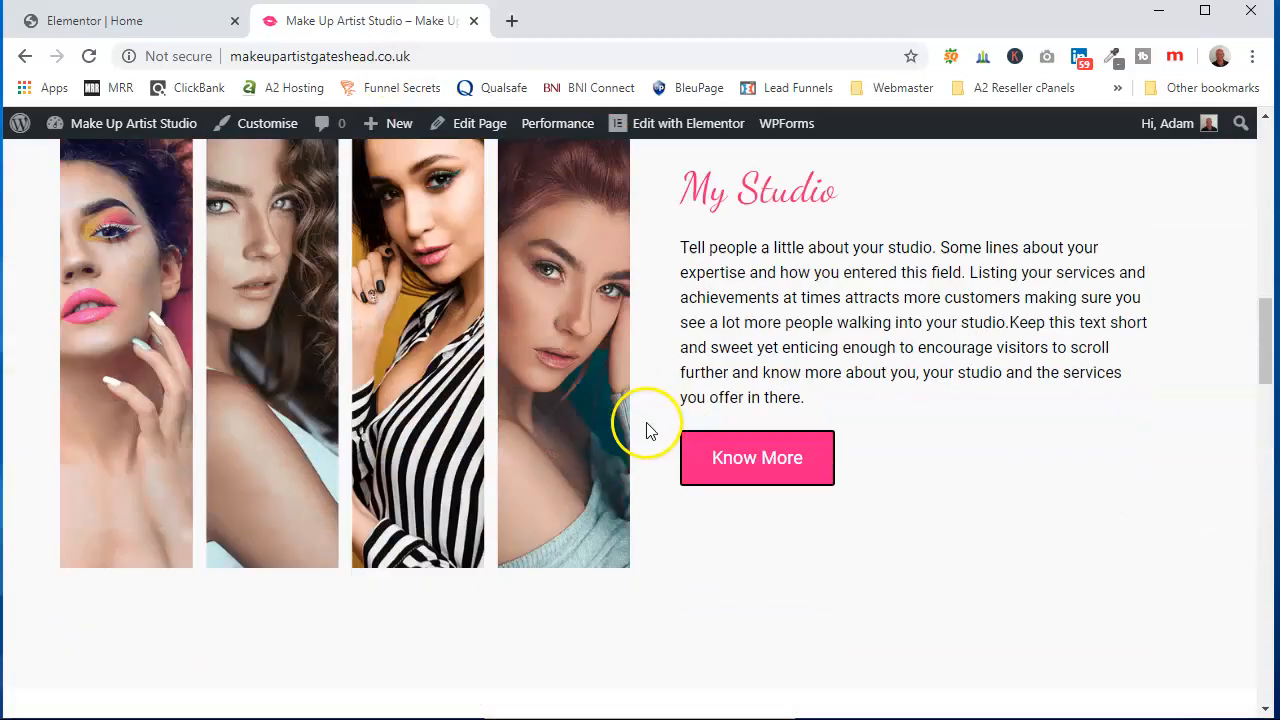
scroll(814, 495, down, 8)
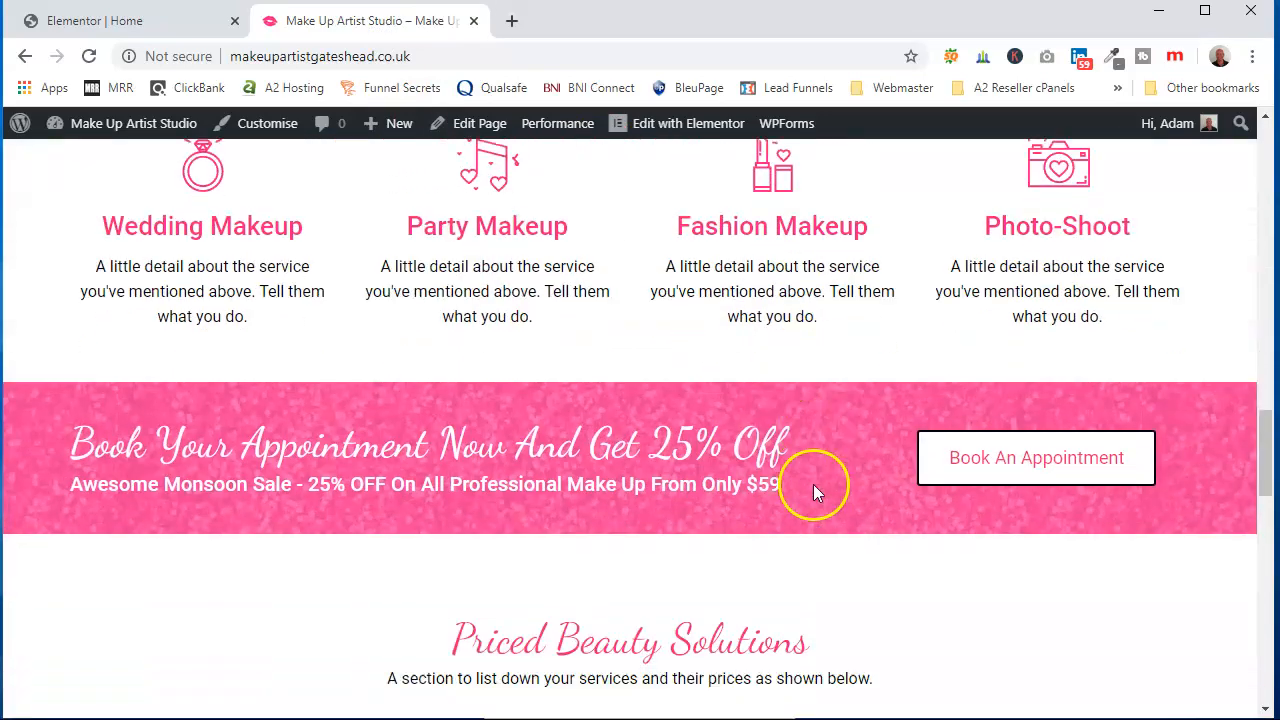
scroll(814, 492, down, 12)
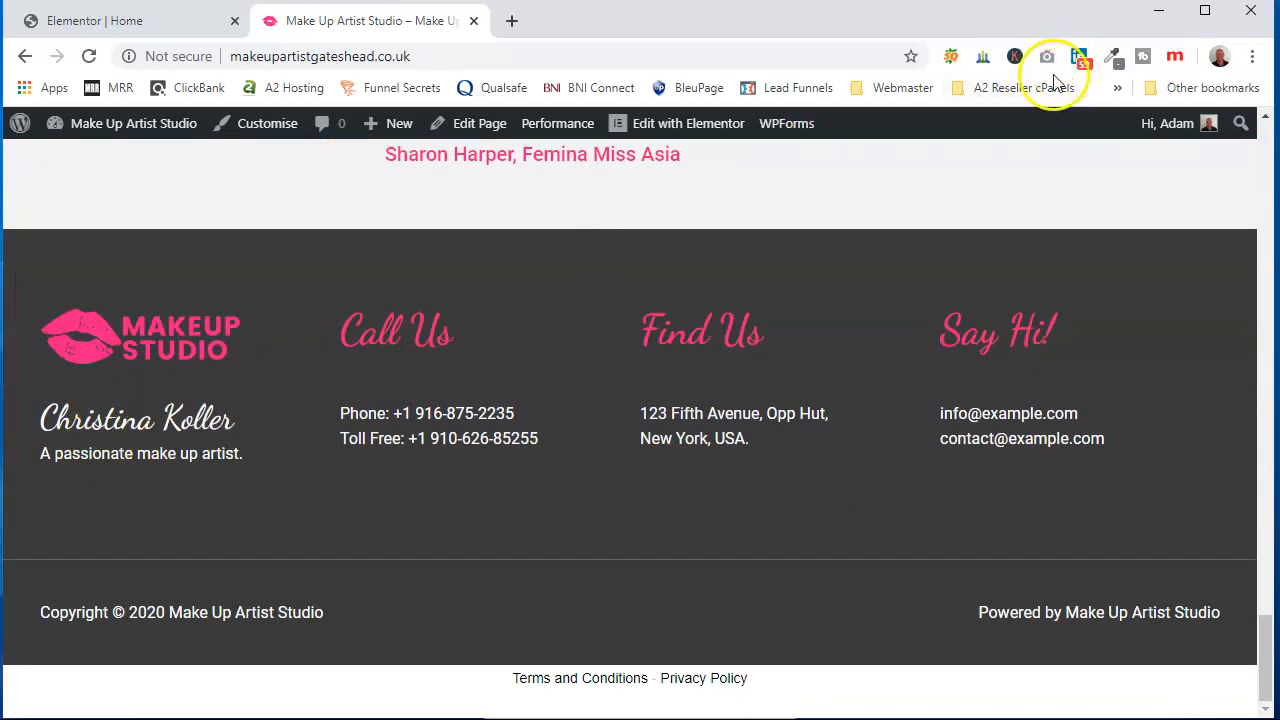
click(1114, 58)
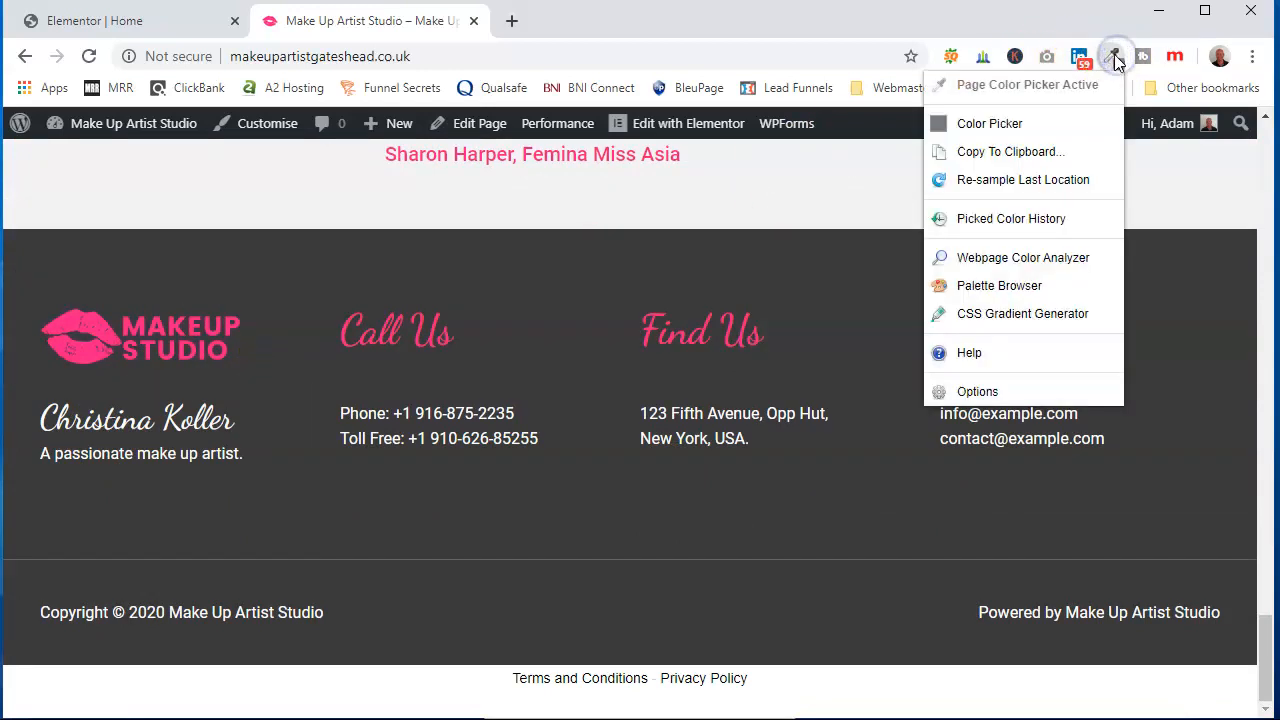
click(1056, 86)
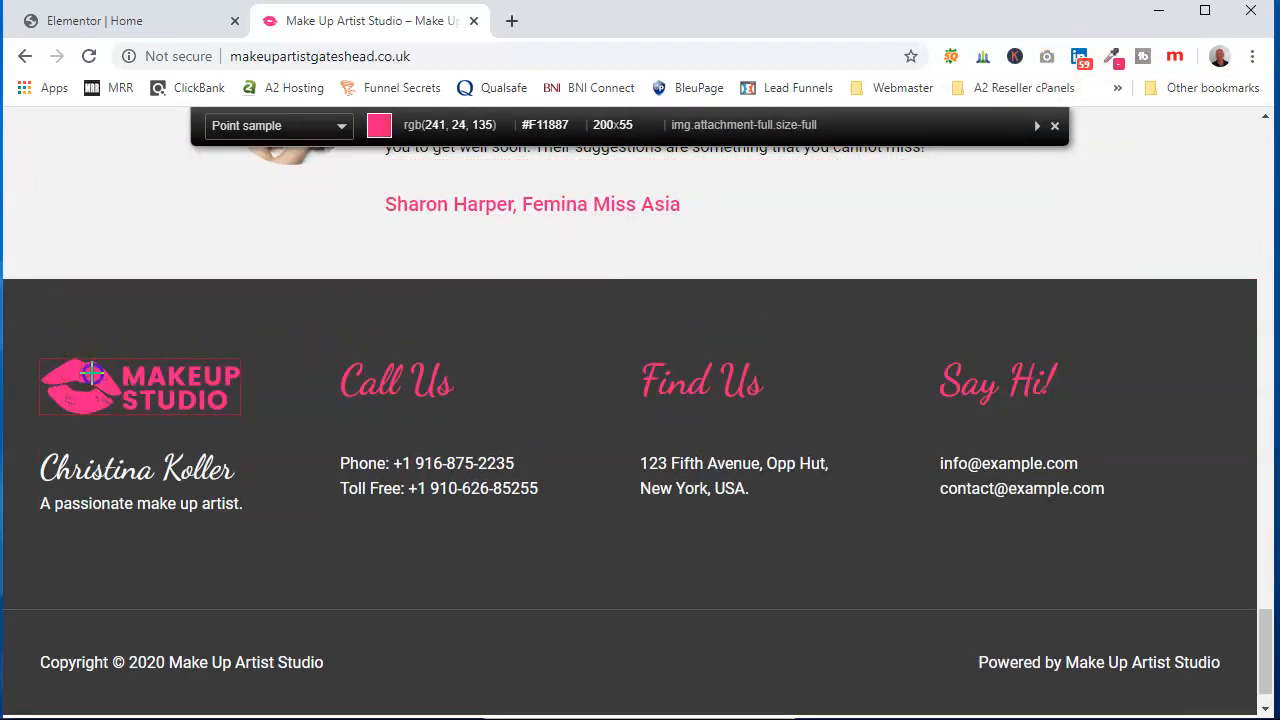
Back in the Elementor editor, set the Hair Cuts column's background colour to the sampled pink #F11887
click(153, 33)
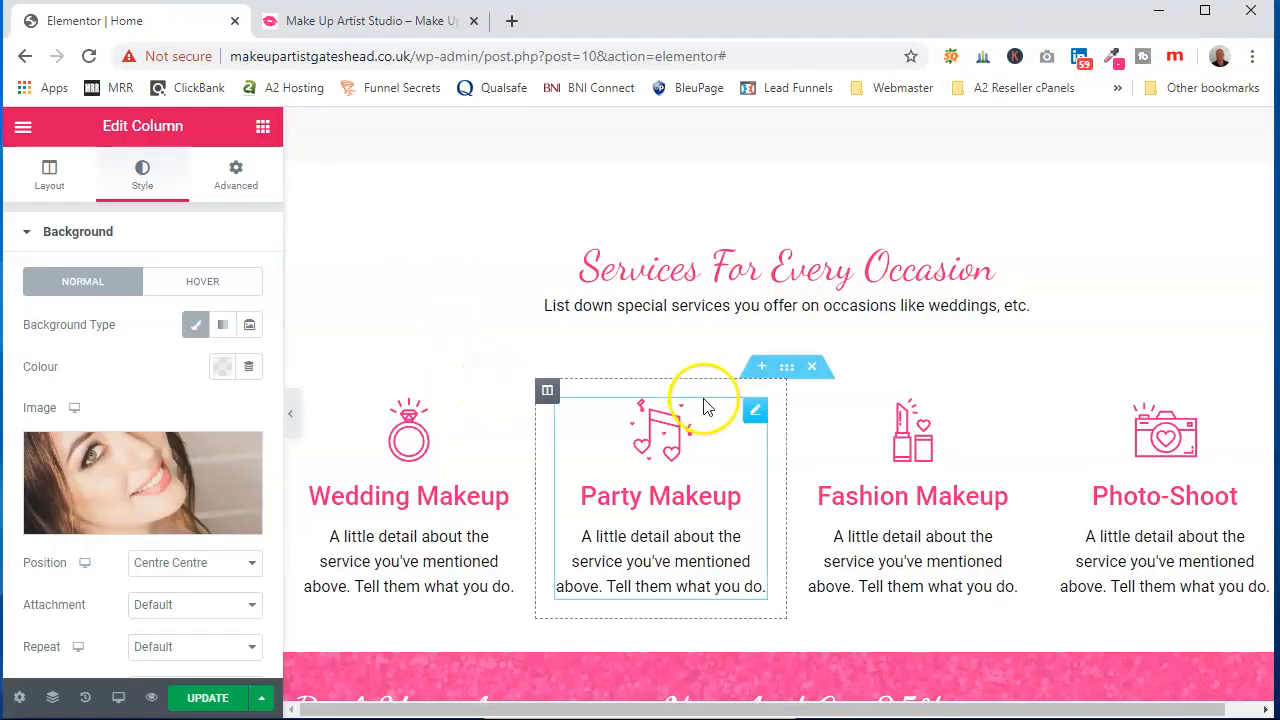
scroll(700, 470, down, 6)
scroll(705, 490, down, 2)
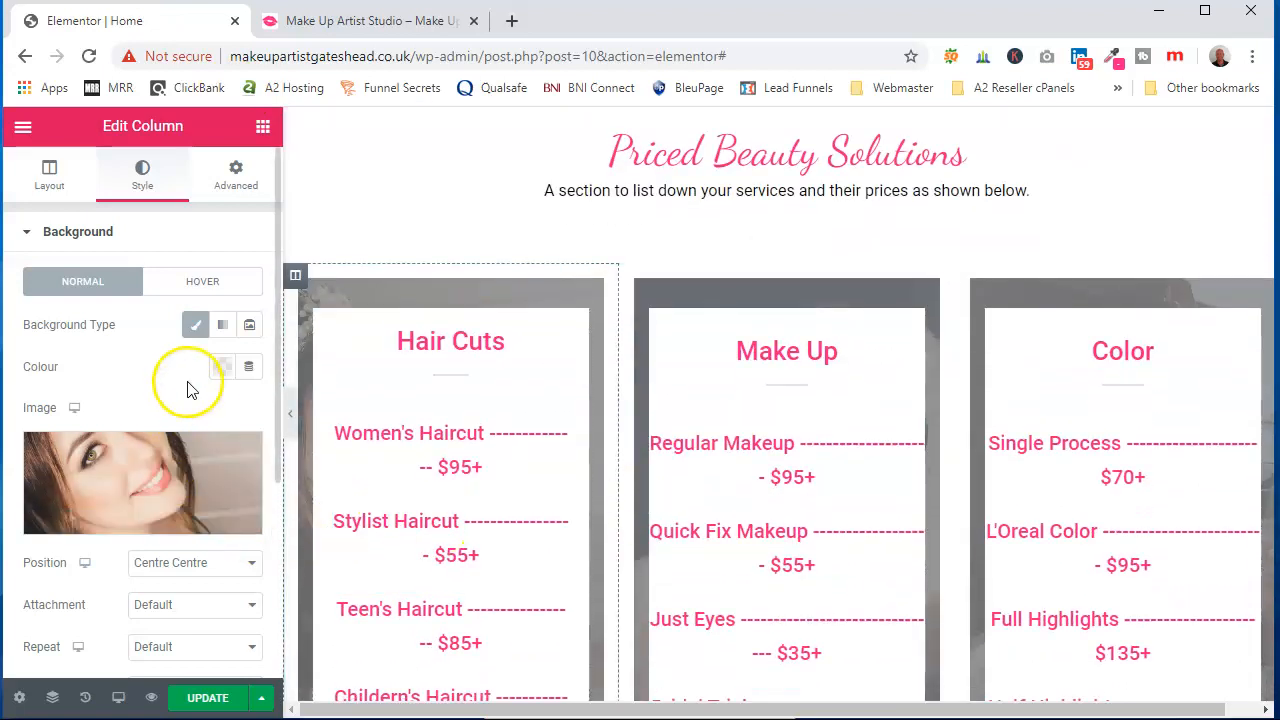
click(223, 367)
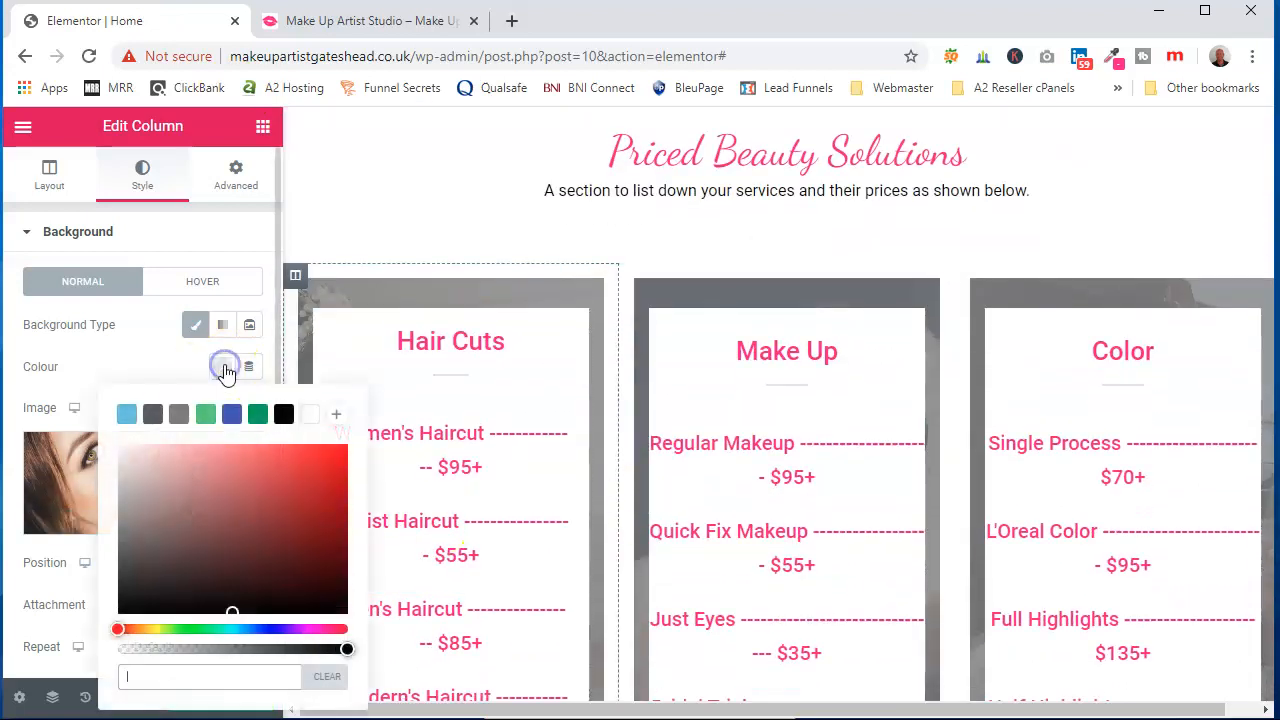
right_click(192, 680)
click(237, 522)
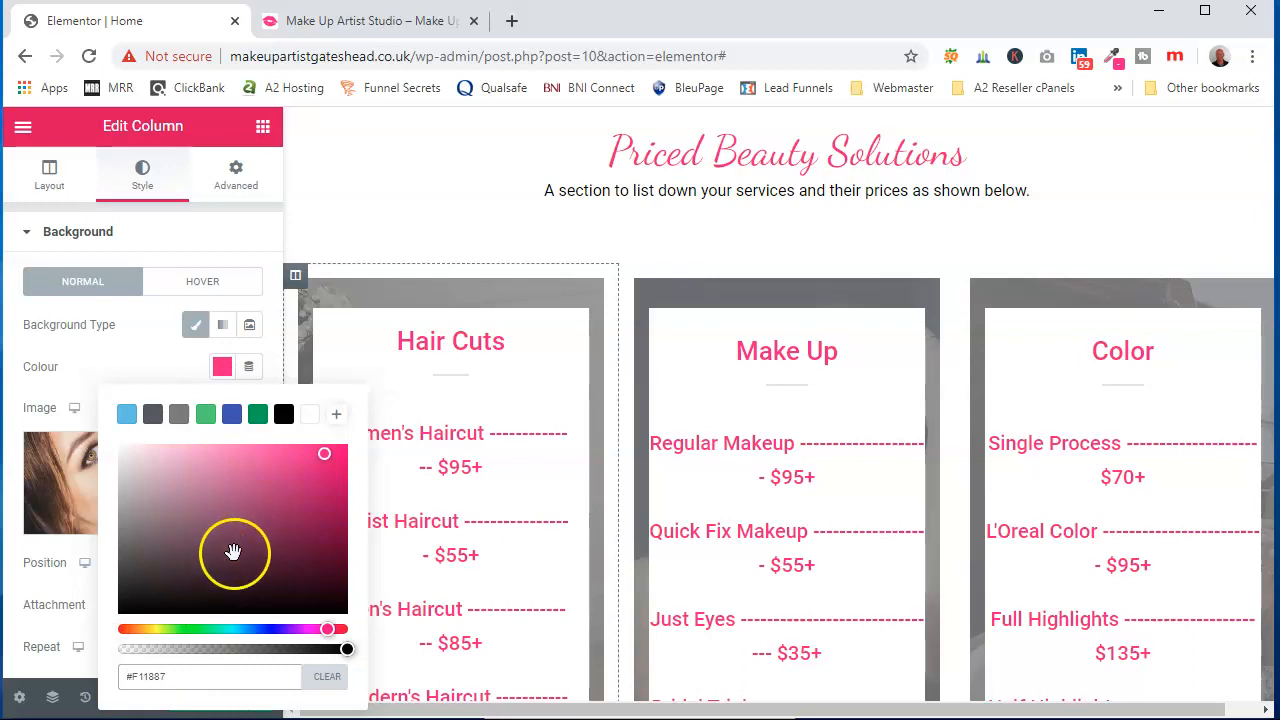
click(175, 372)
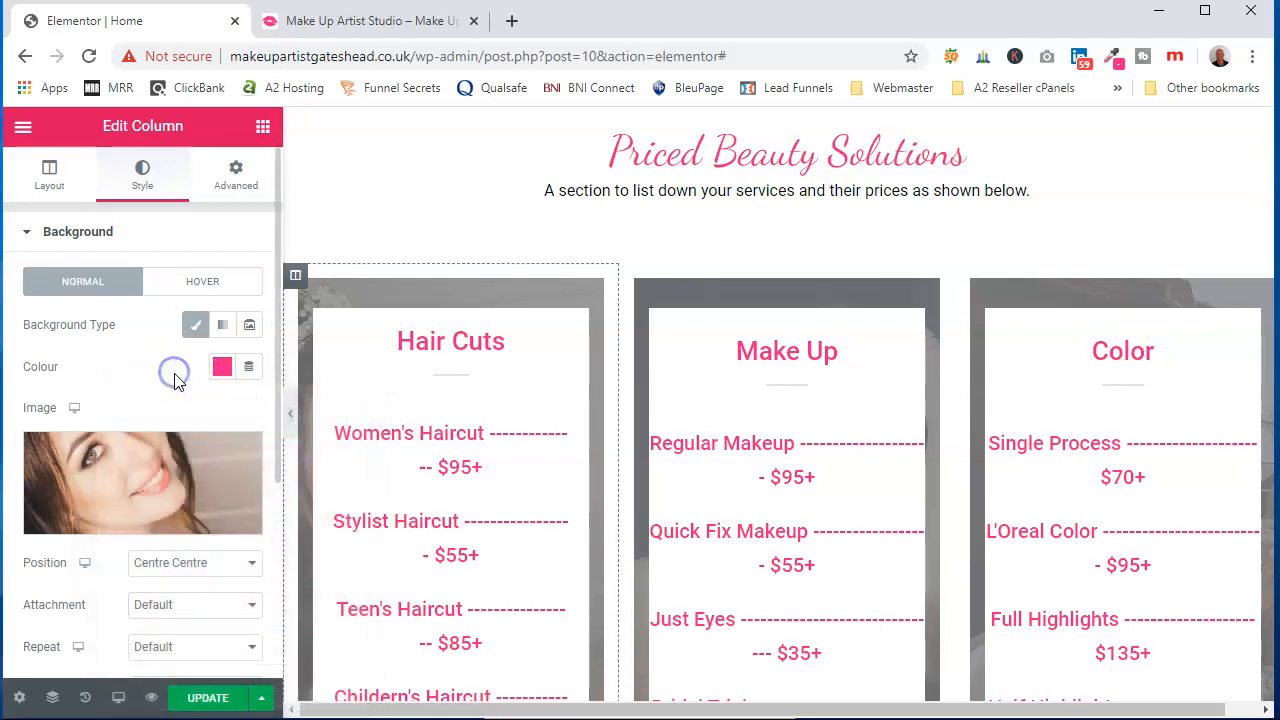
Remove the Hair Cuts column's background image and clear its grey background overlay colour
click(244, 452)
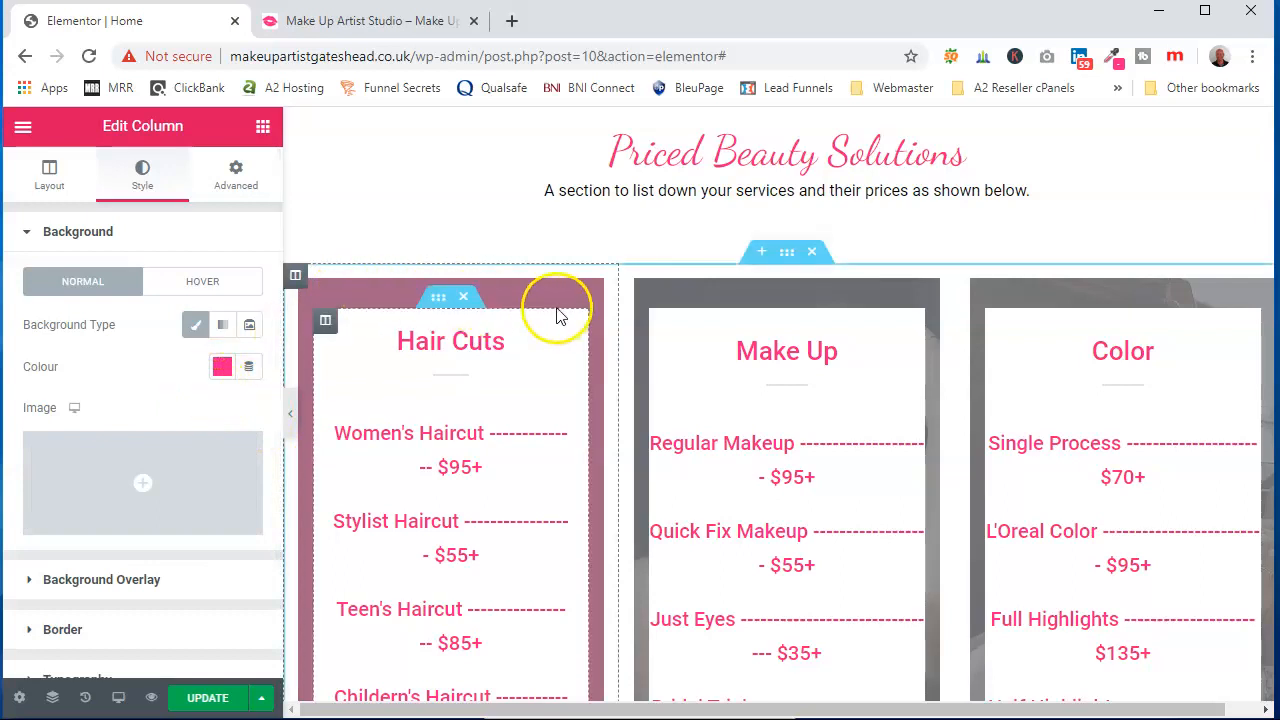
scroll(160, 405, down, 2)
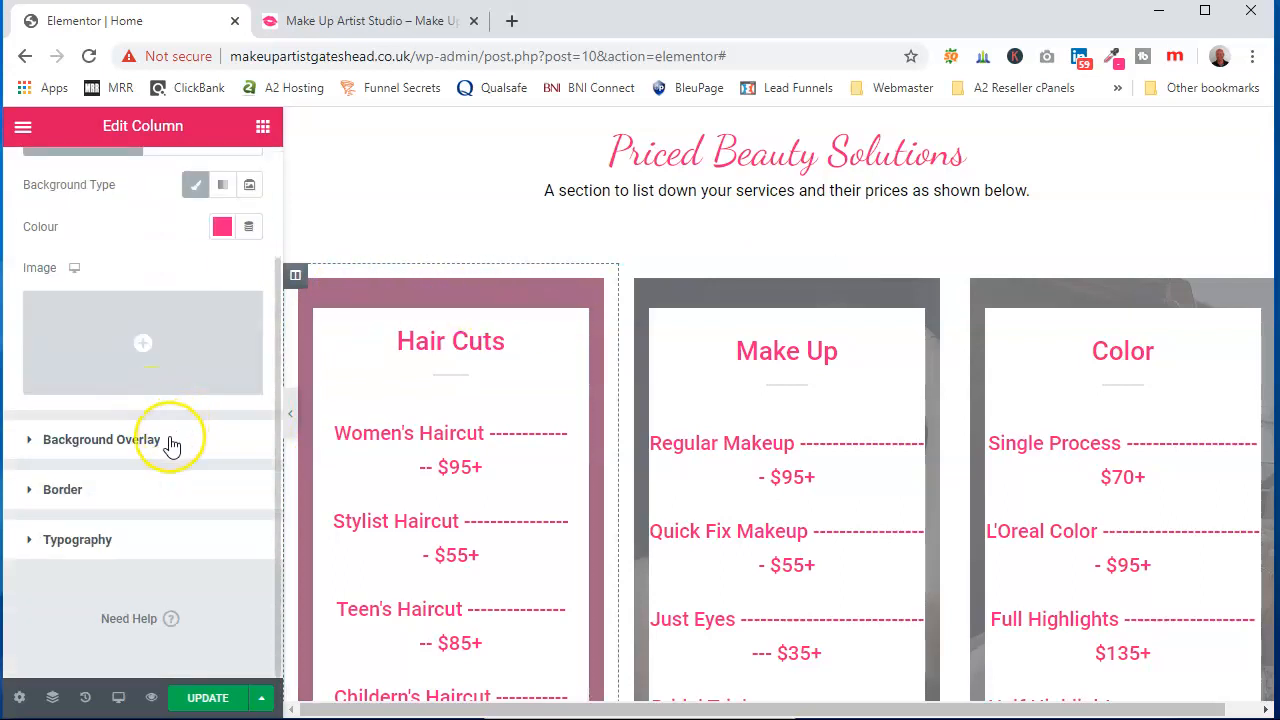
click(172, 441)
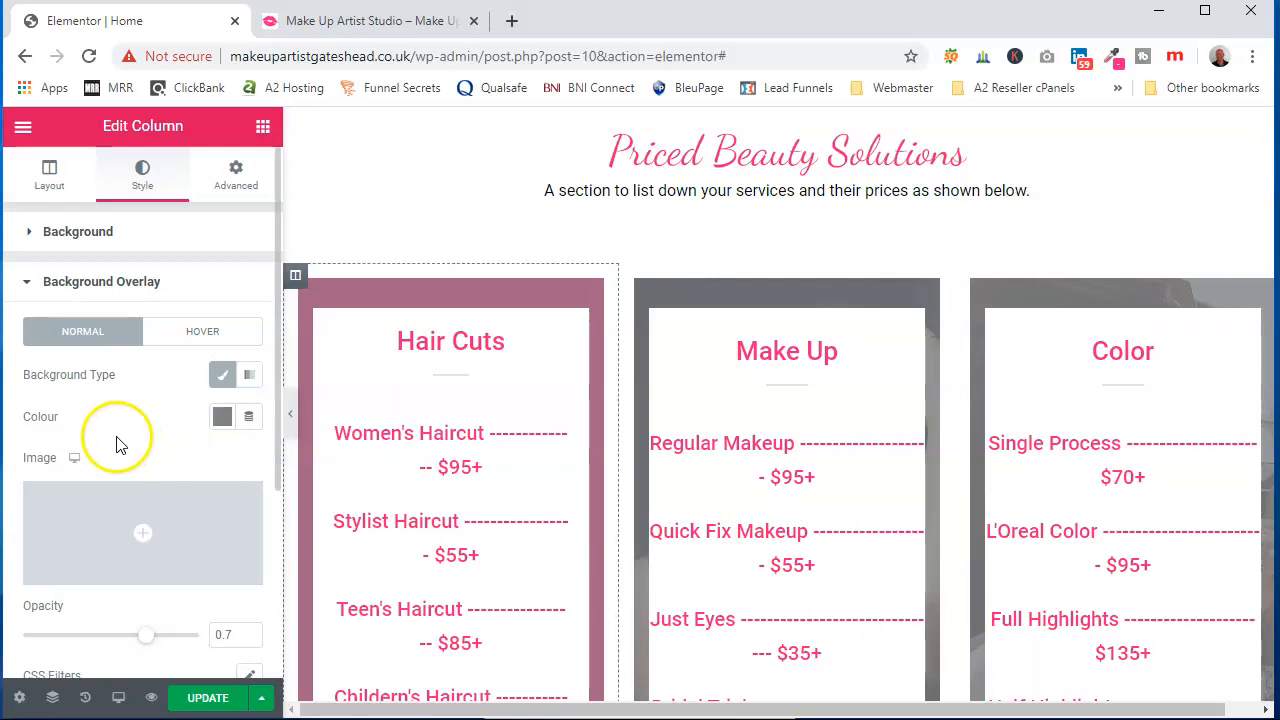
click(222, 418)
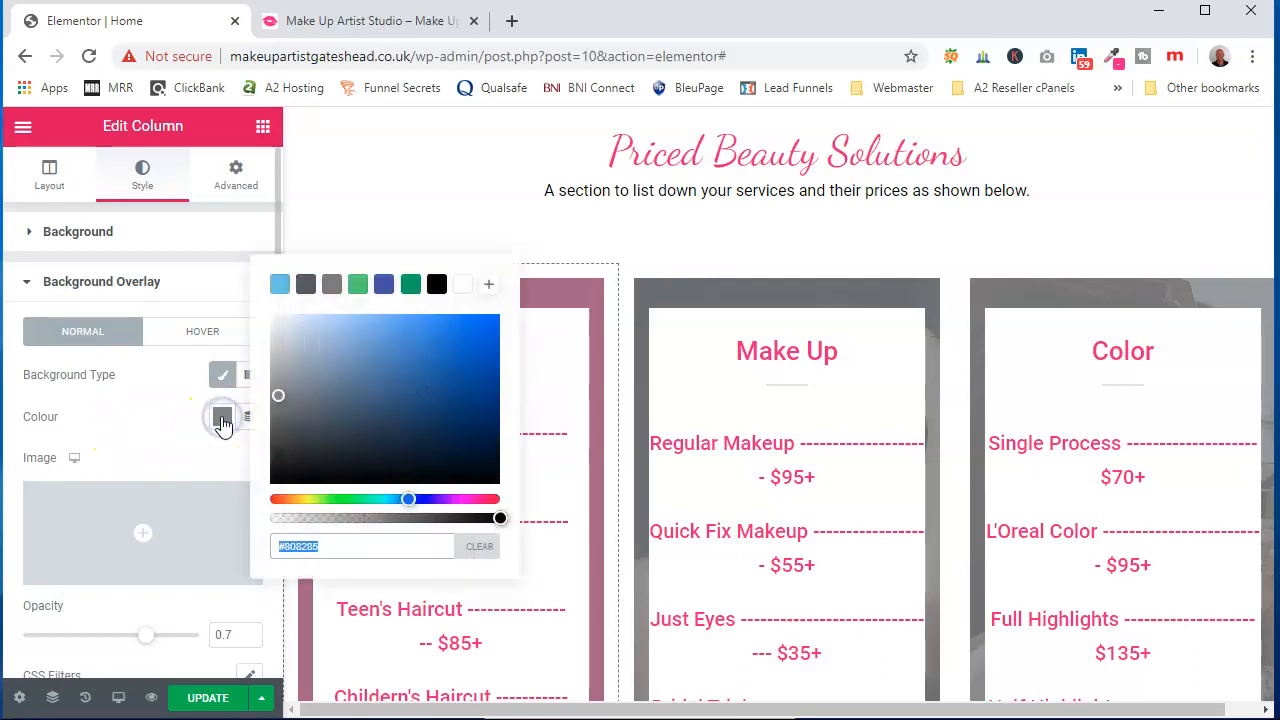
click(478, 548)
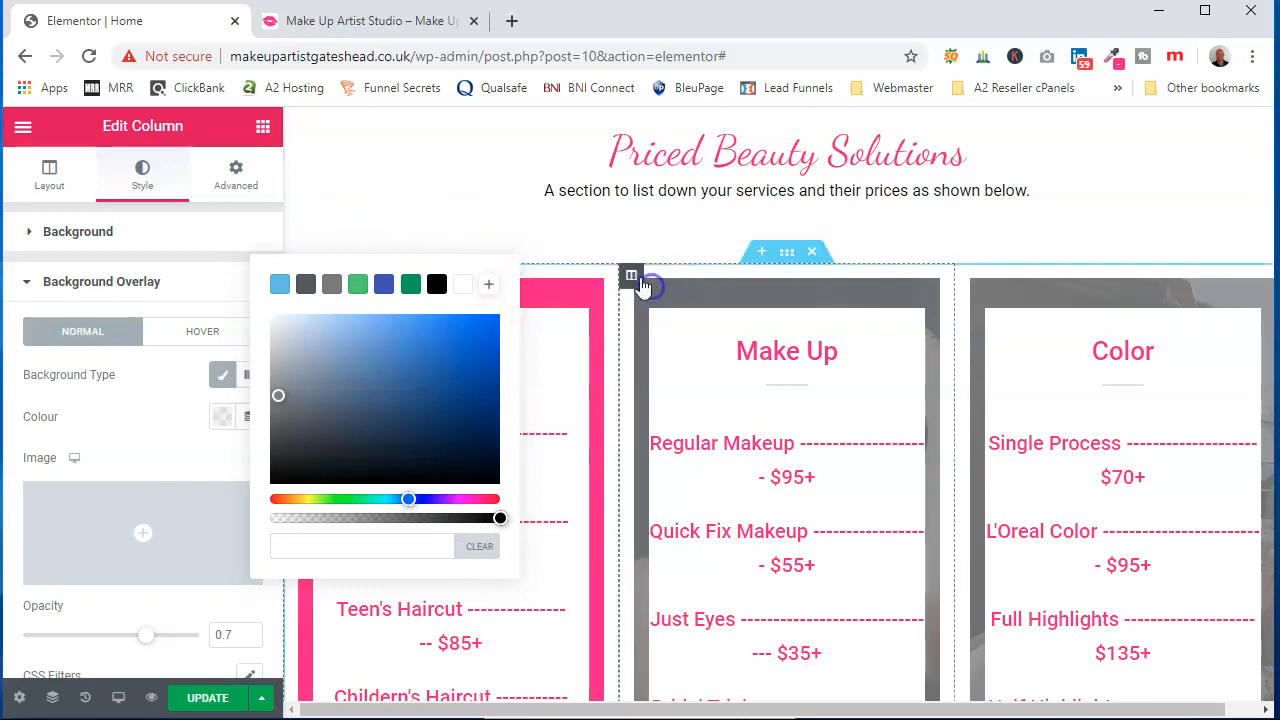
Remove the Make Up column's background image and set its background colour to #F11887
click(631, 278)
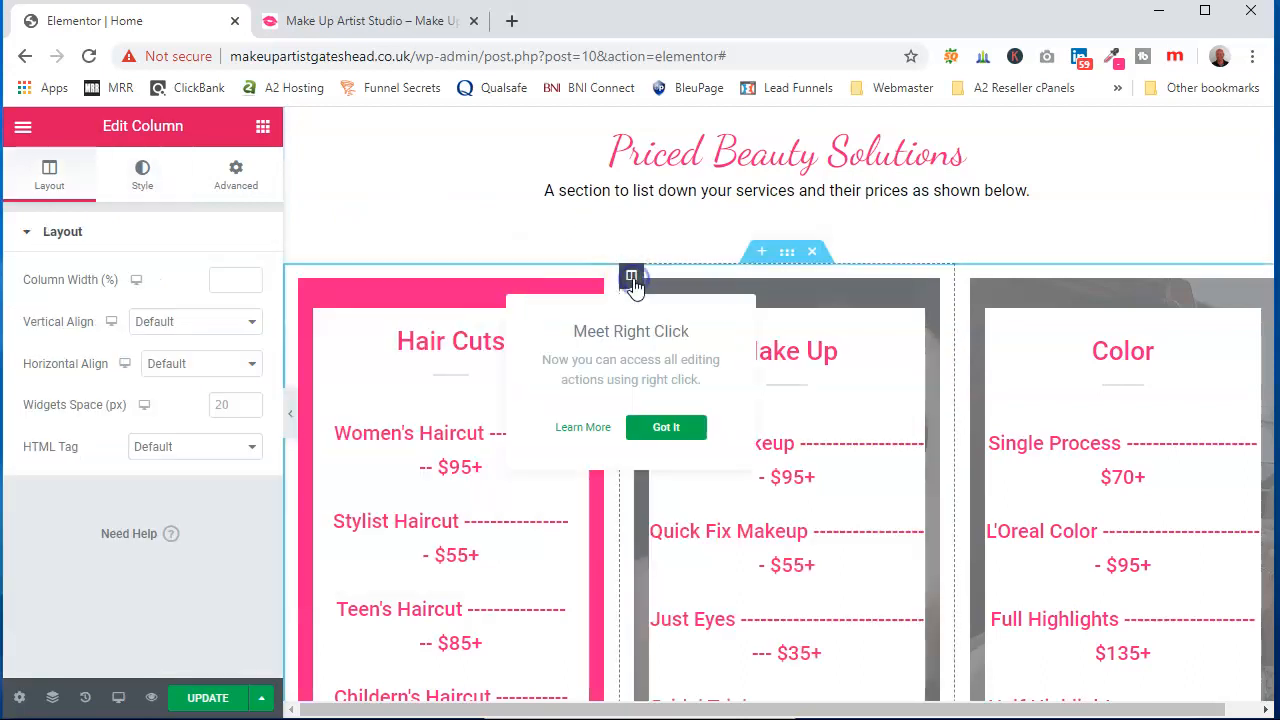
click(147, 175)
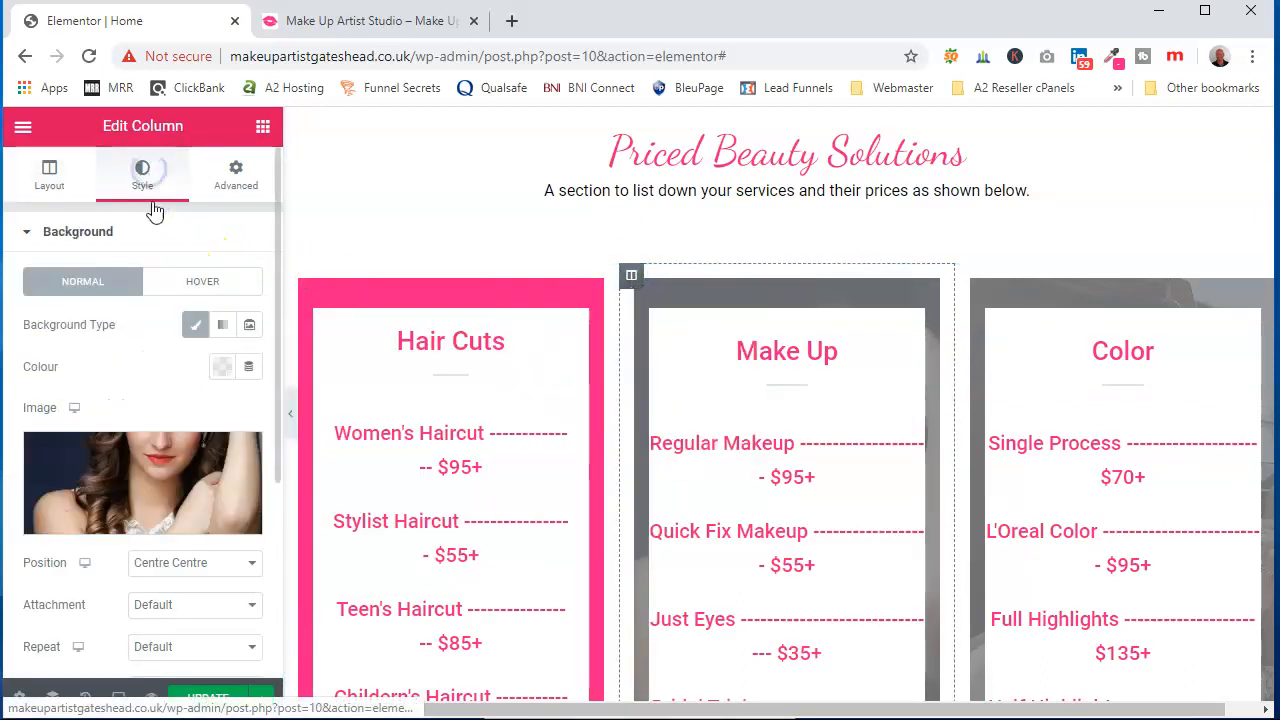
click(222, 367)
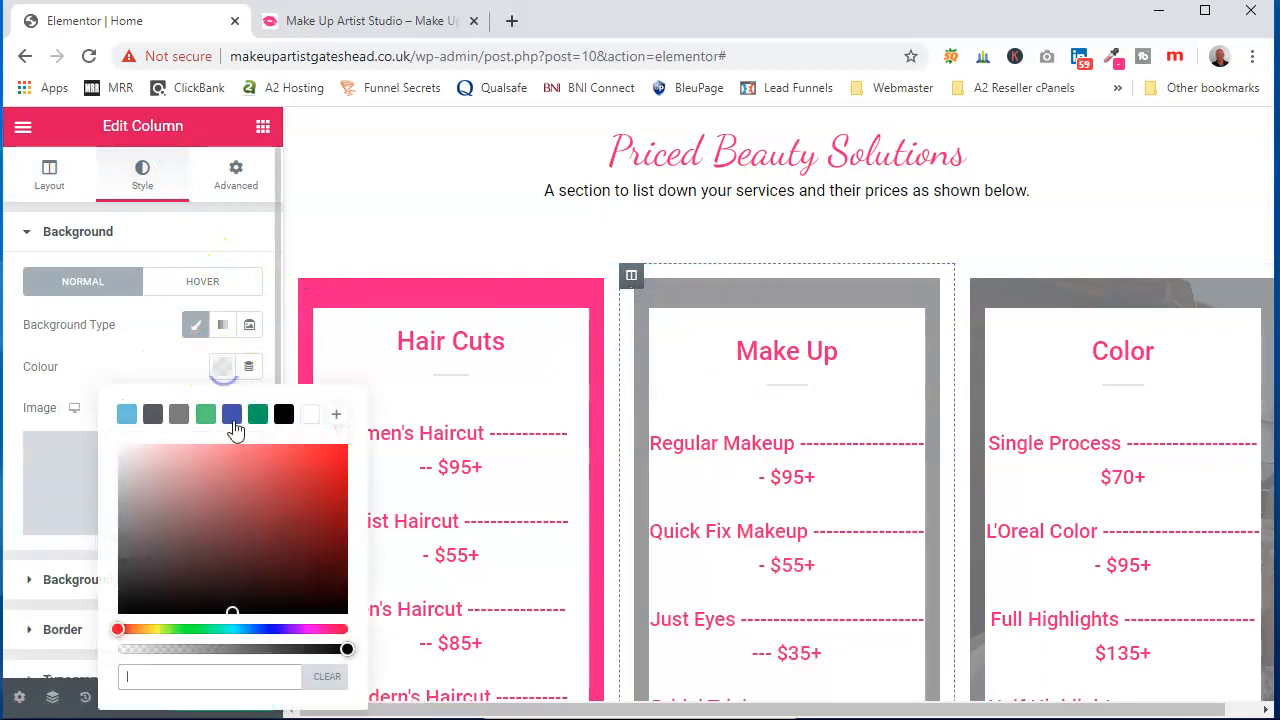
right_click(175, 684)
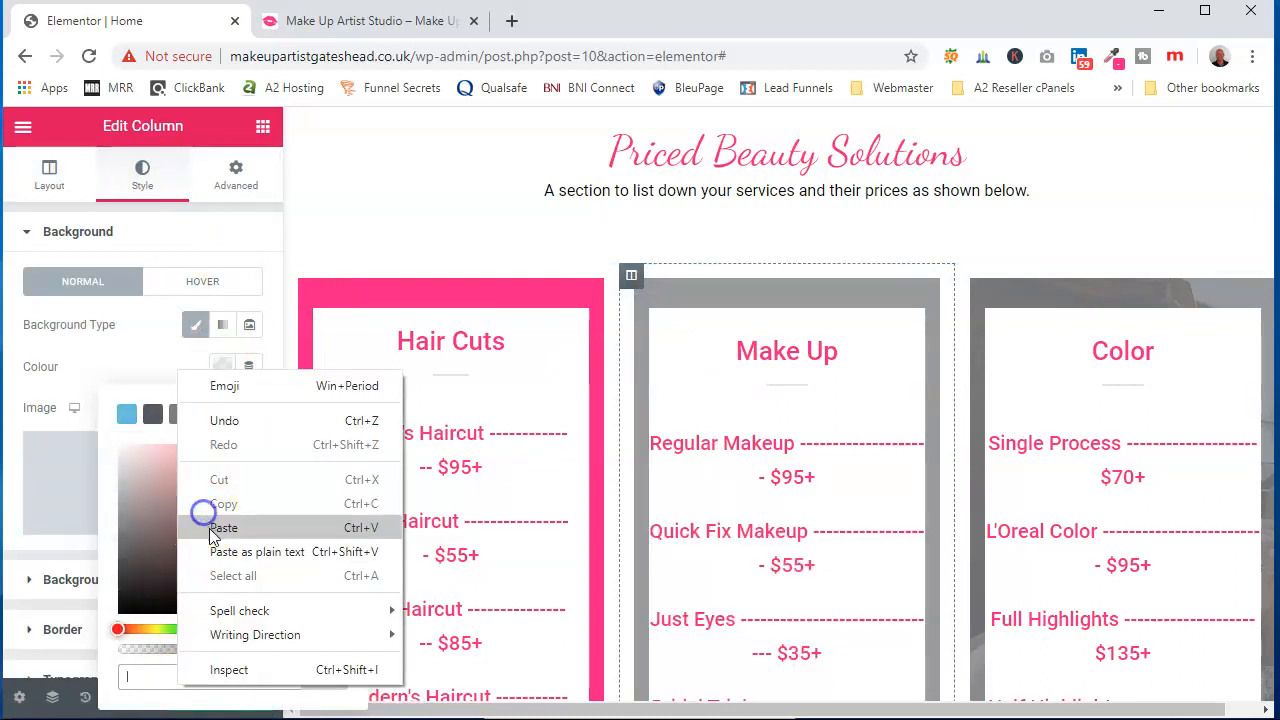
click(200, 526)
click(143, 380)
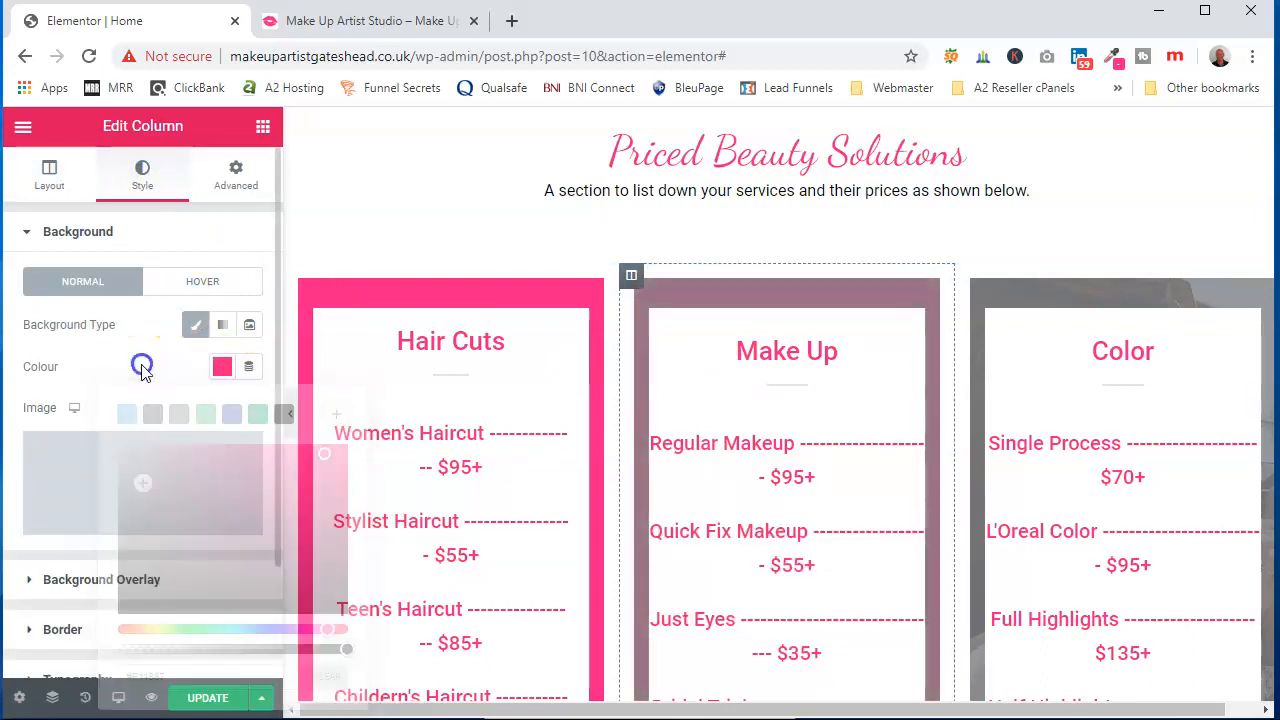
Clear the grey background overlay colour of the Make Up column
click(175, 579)
click(222, 418)
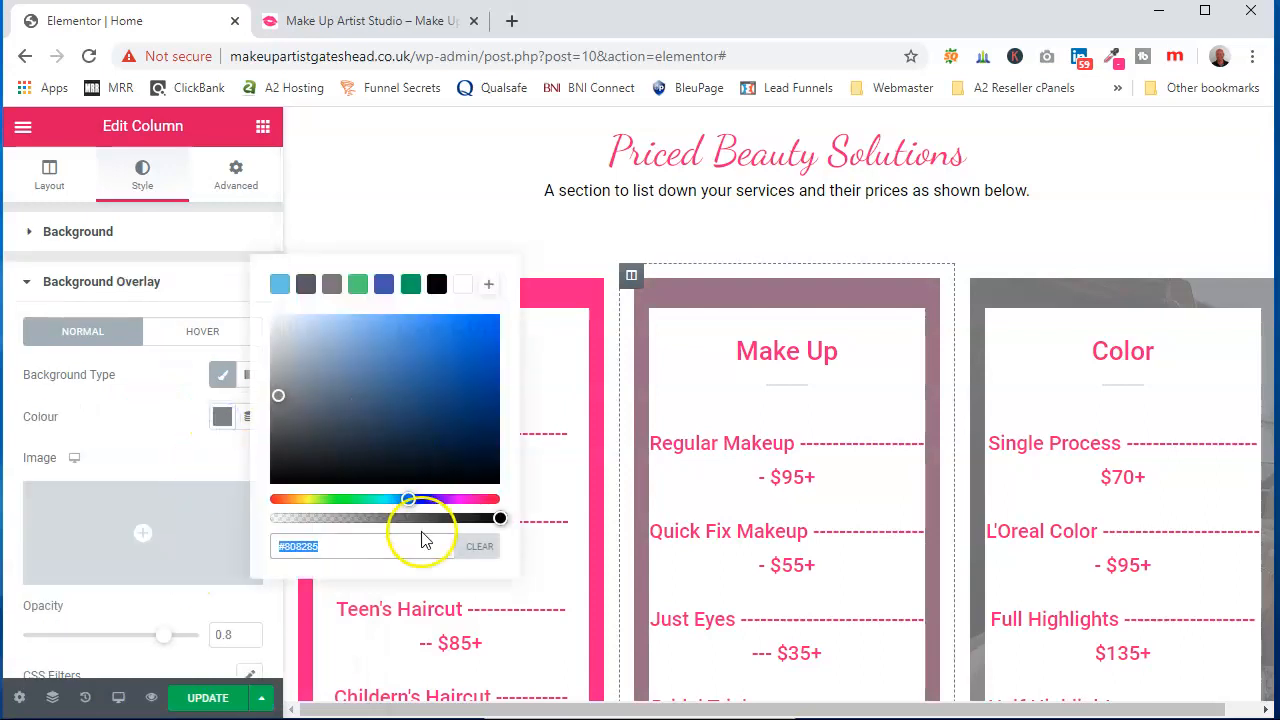
click(479, 550)
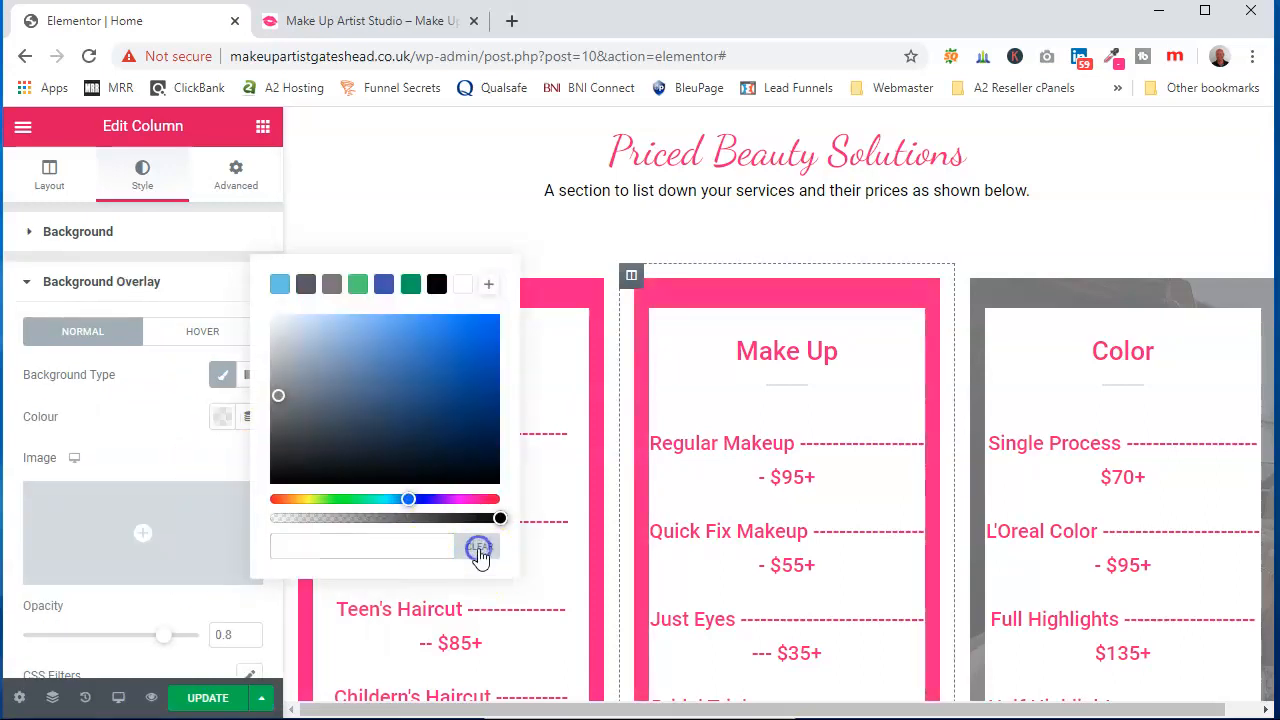
Remove the Color column's background image and set its background colour to #F11887
click(967, 276)
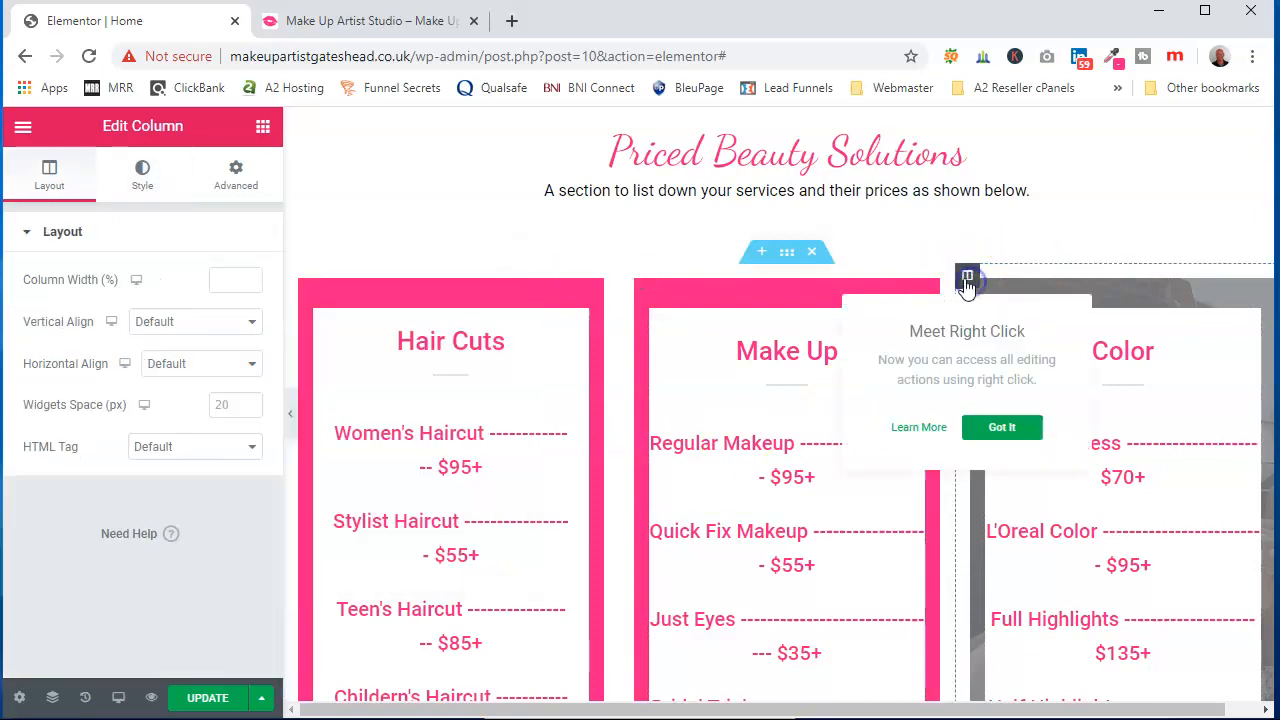
click(142, 178)
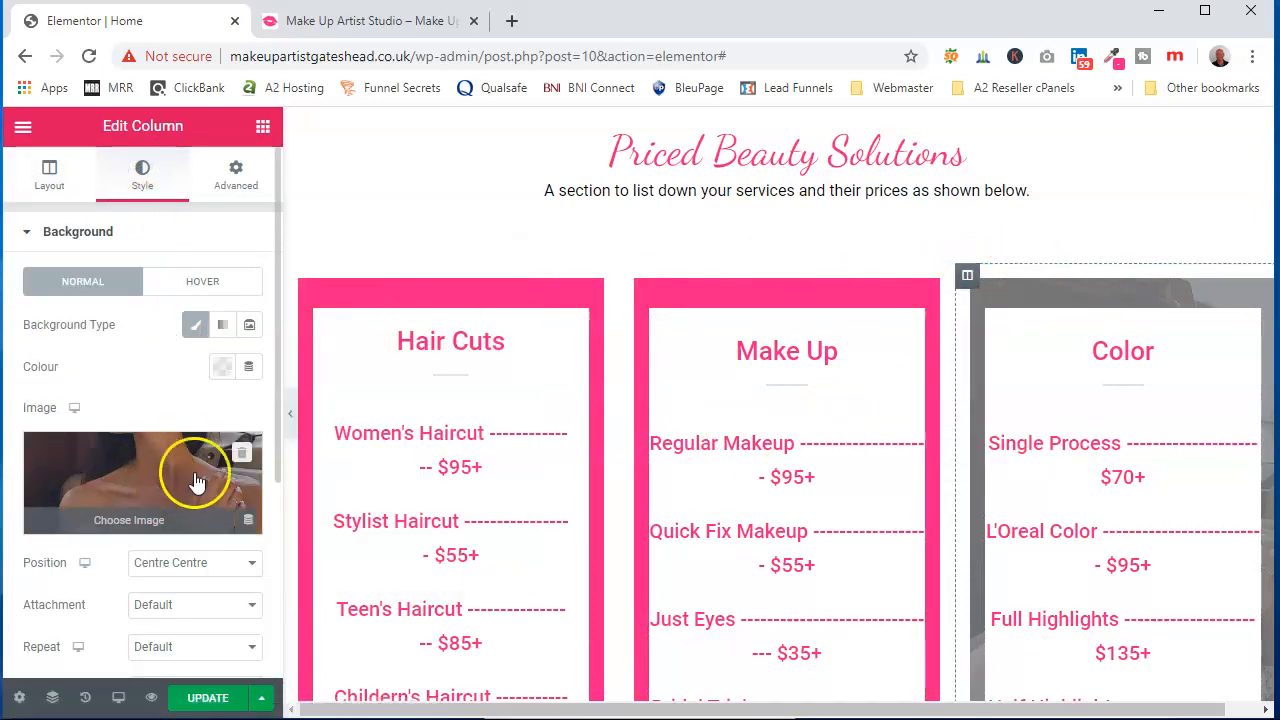
click(245, 455)
click(222, 366)
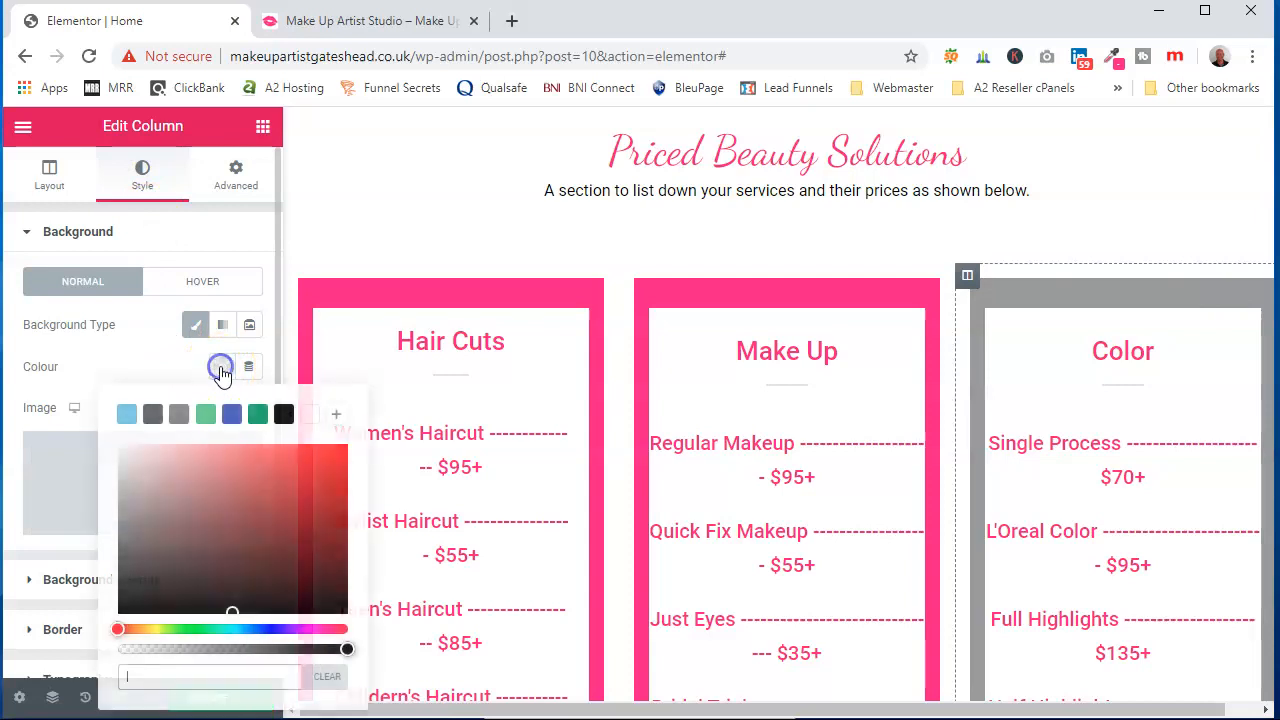
right_click(254, 673)
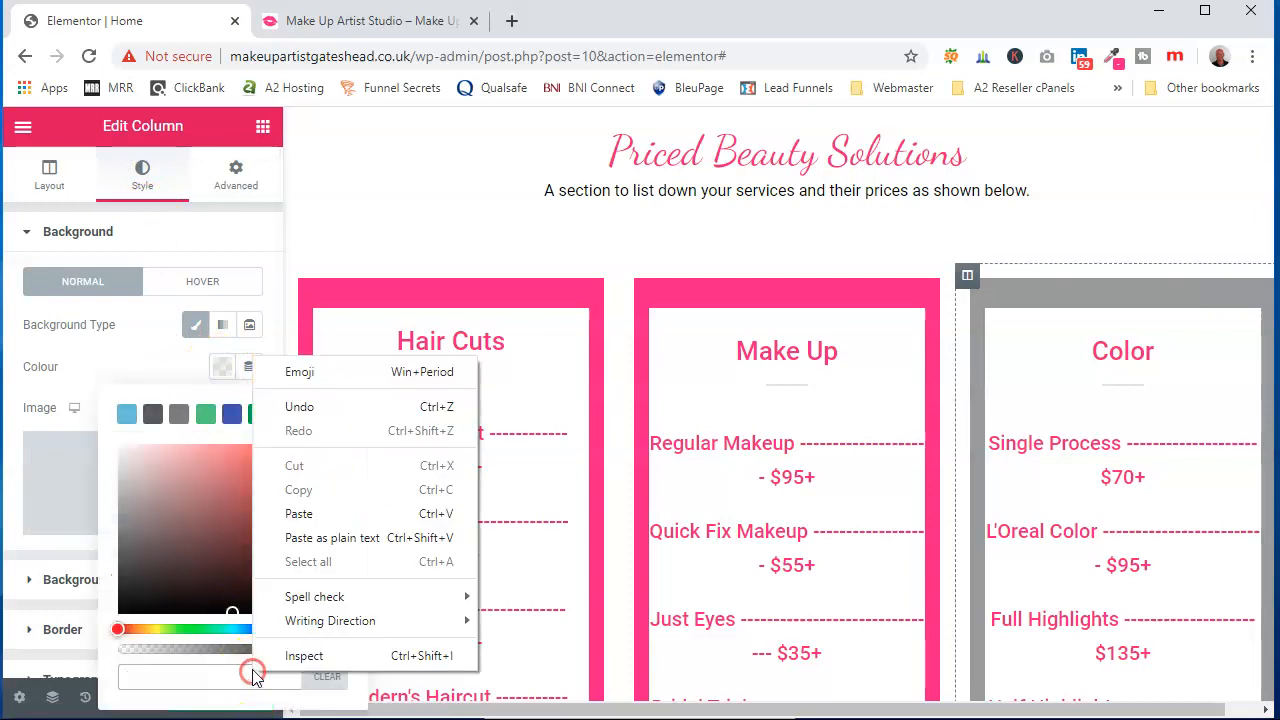
click(286, 514)
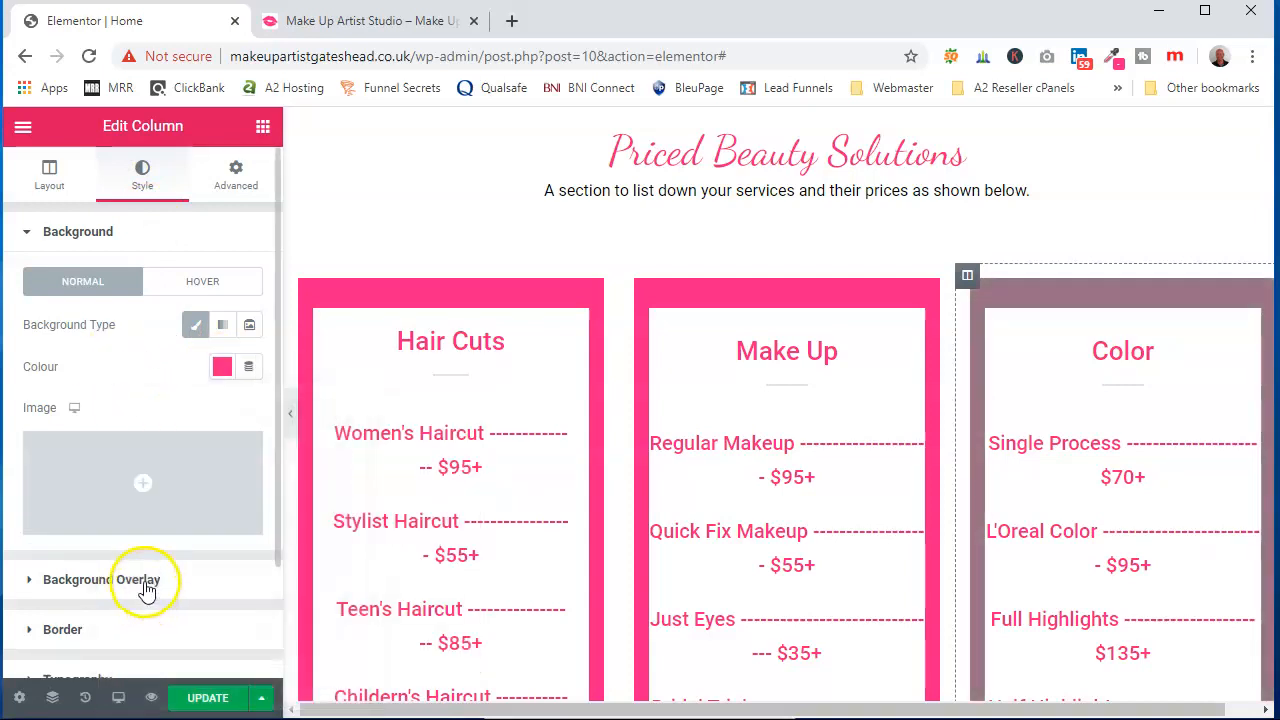
Clear the grey background overlay colour of the Color column
click(145, 585)
click(221, 416)
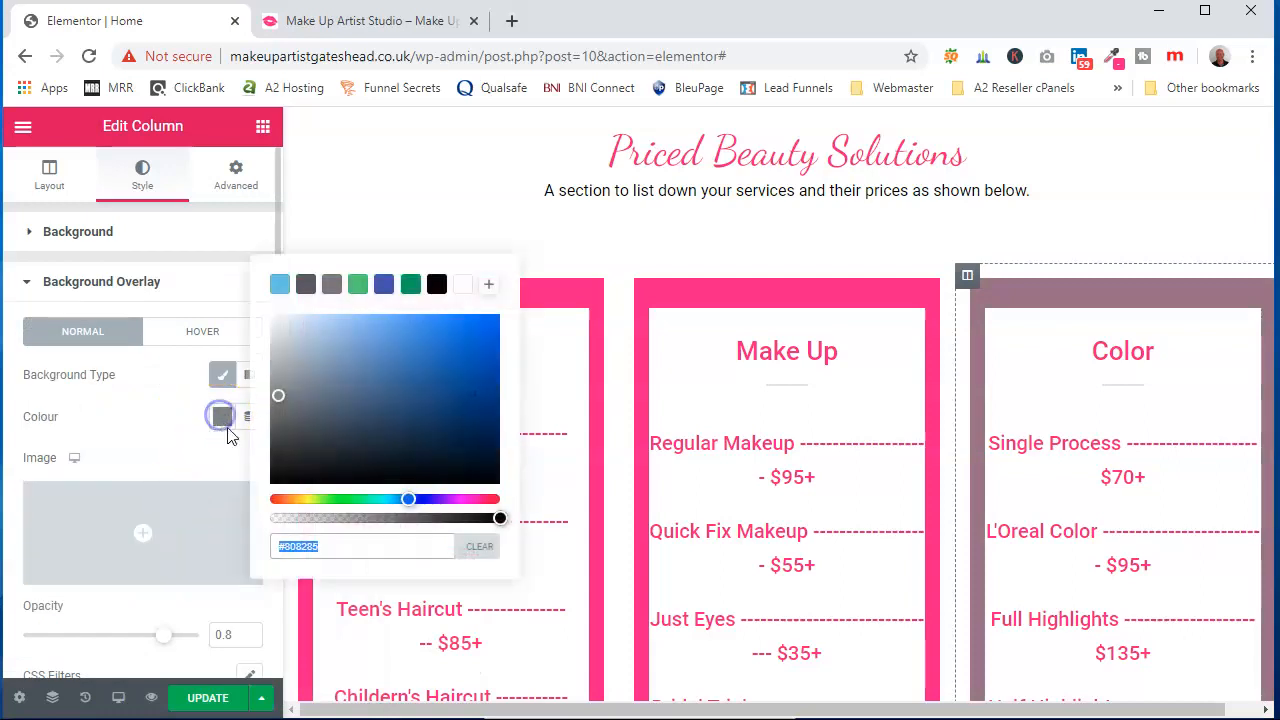
click(478, 547)
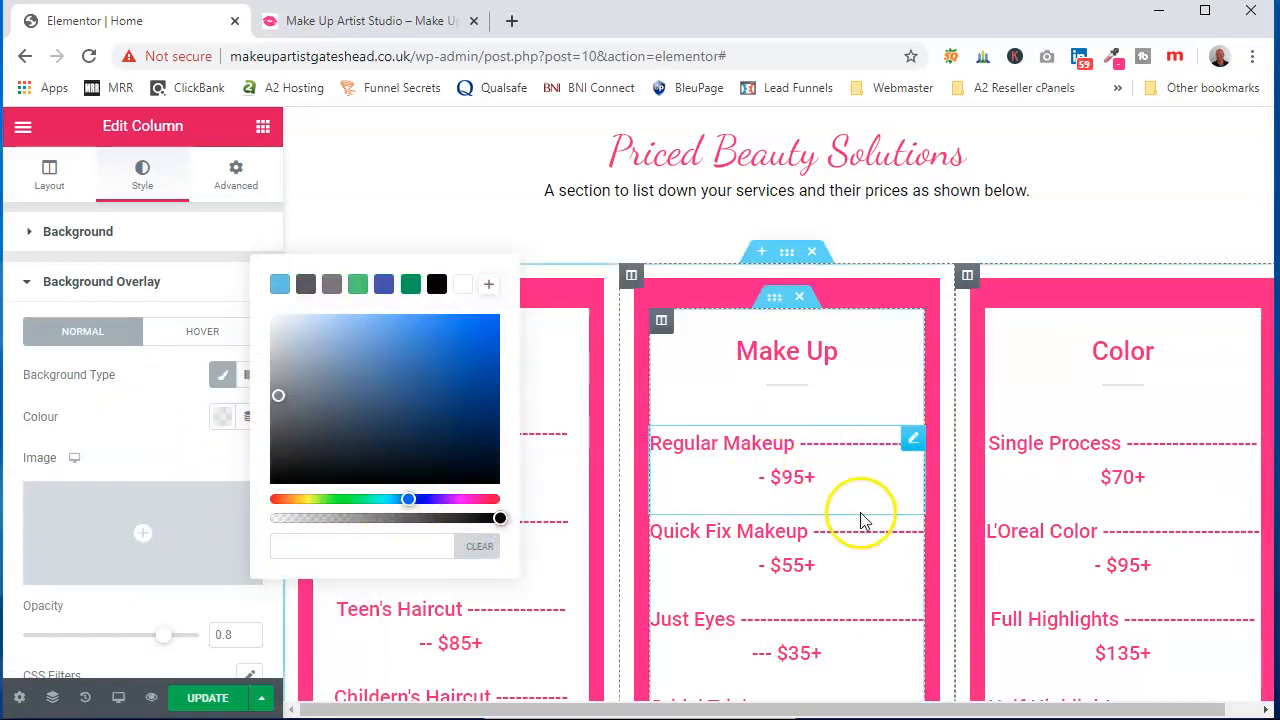
Set the colour of the divider under the Hair Cuts heading to #F11887
scroll(744, 496, down, 2)
click(621, 628)
click(460, 202)
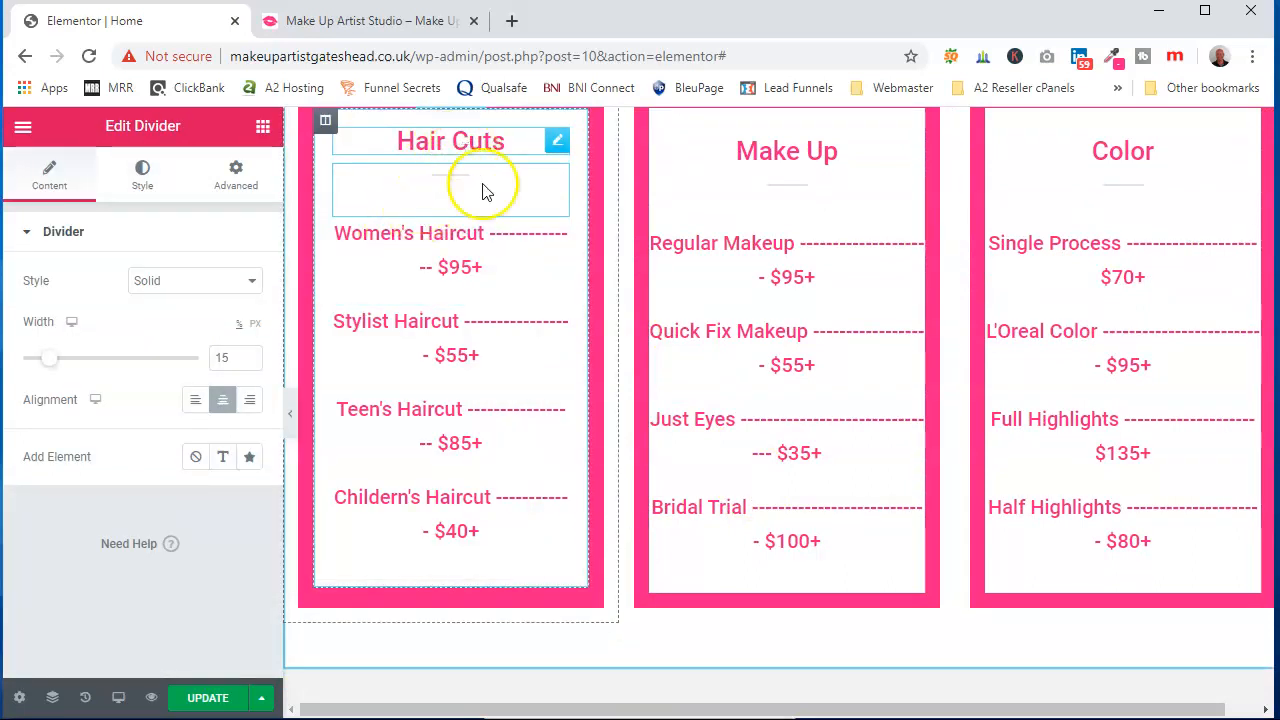
scroll(500, 220, up, 1)
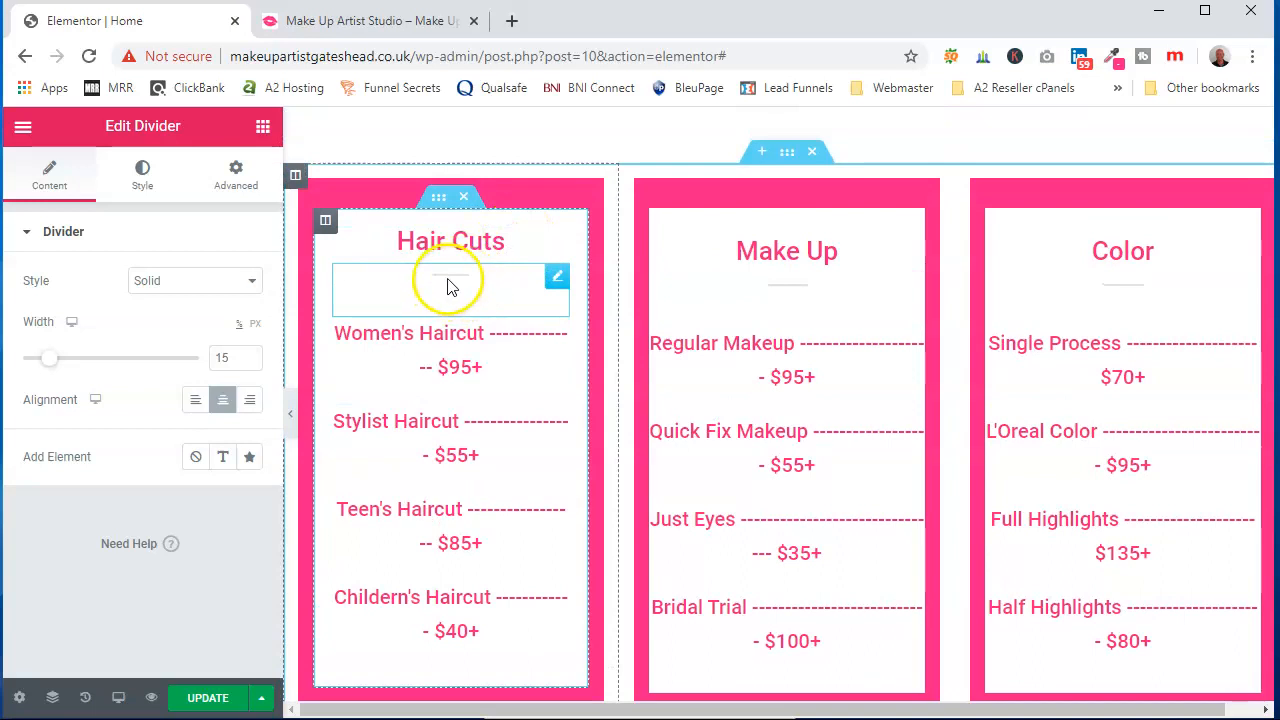
click(143, 180)
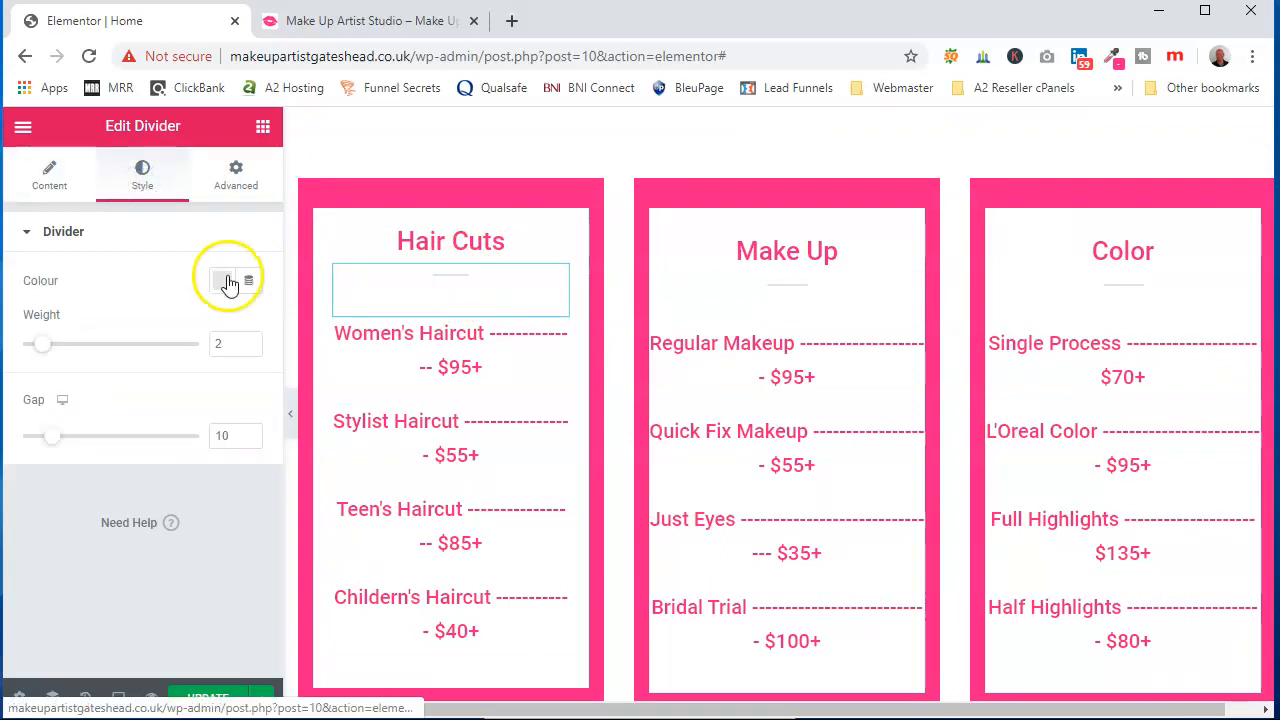
click(227, 282)
right_click(202, 592)
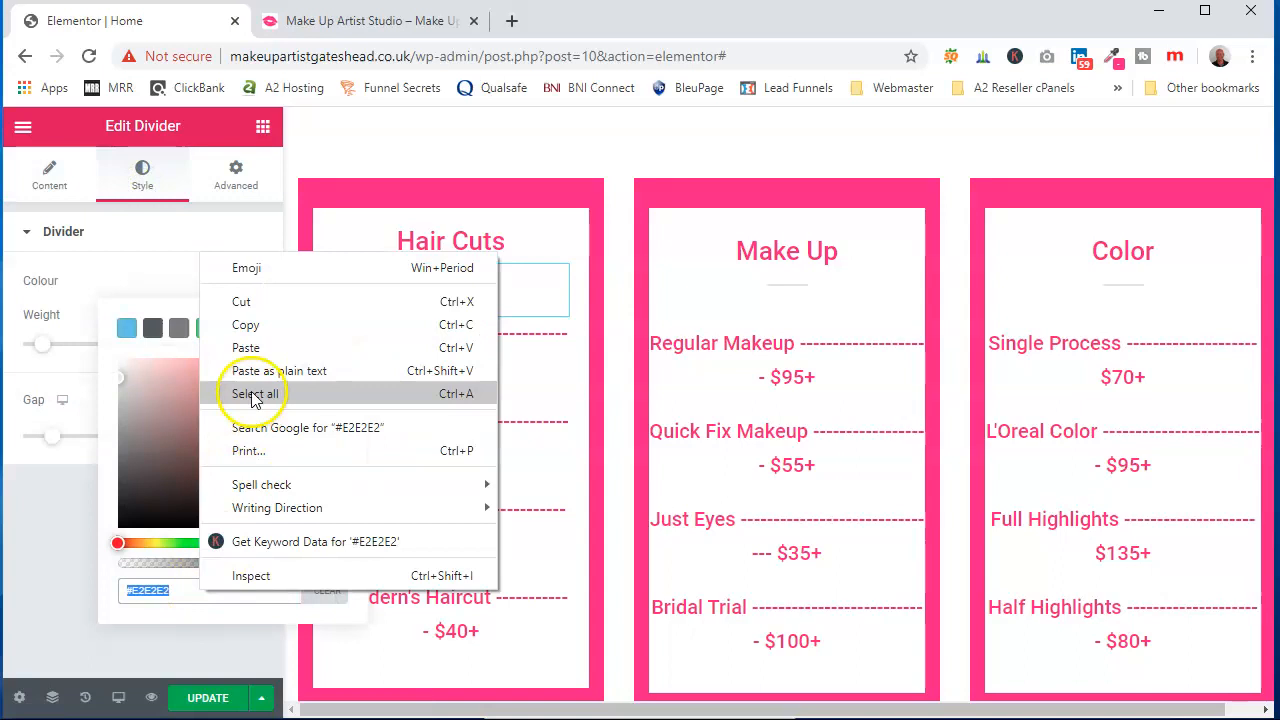
click(255, 350)
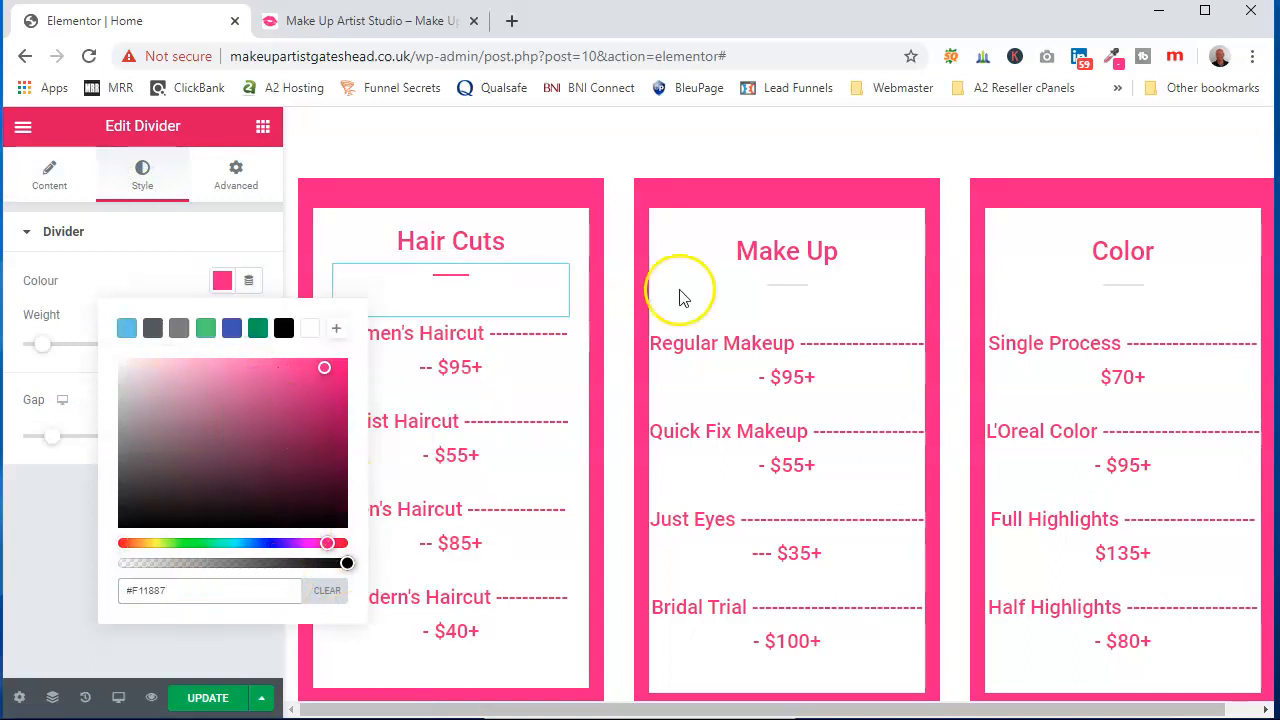
Set the colour of the divider under the Make Up heading to #F11887
click(738, 276)
click(150, 175)
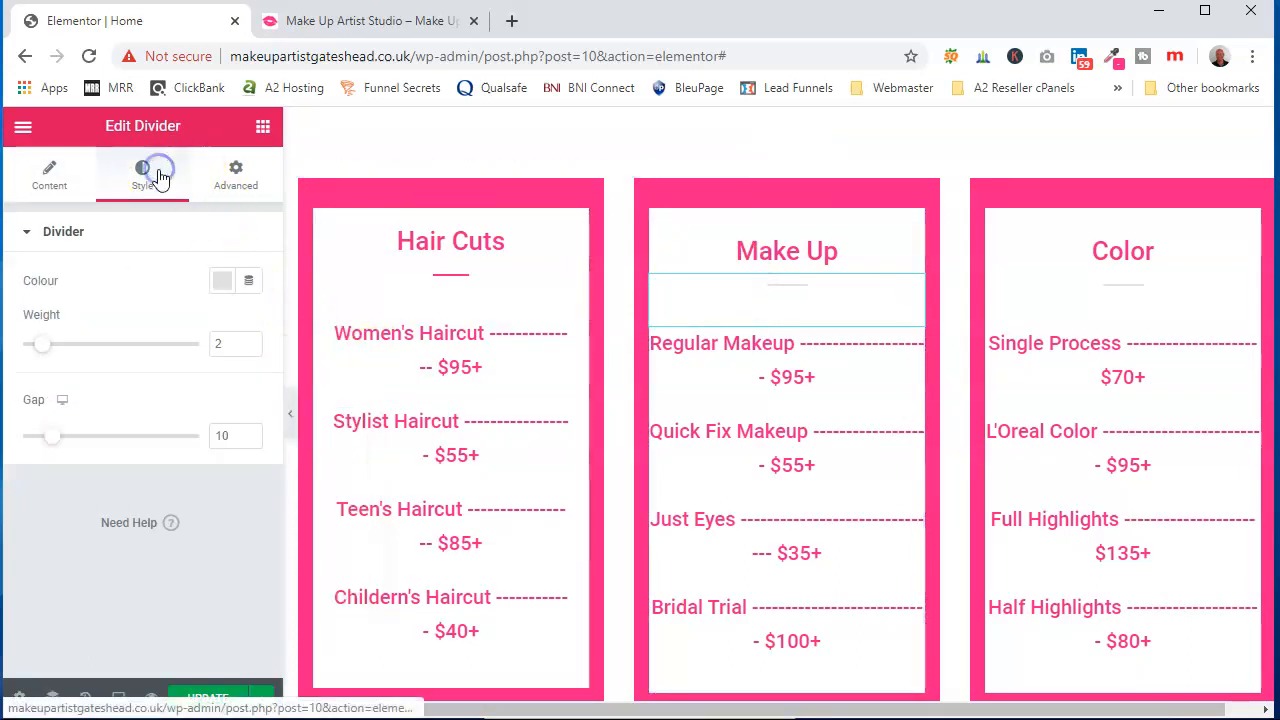
click(221, 282)
right_click(172, 590)
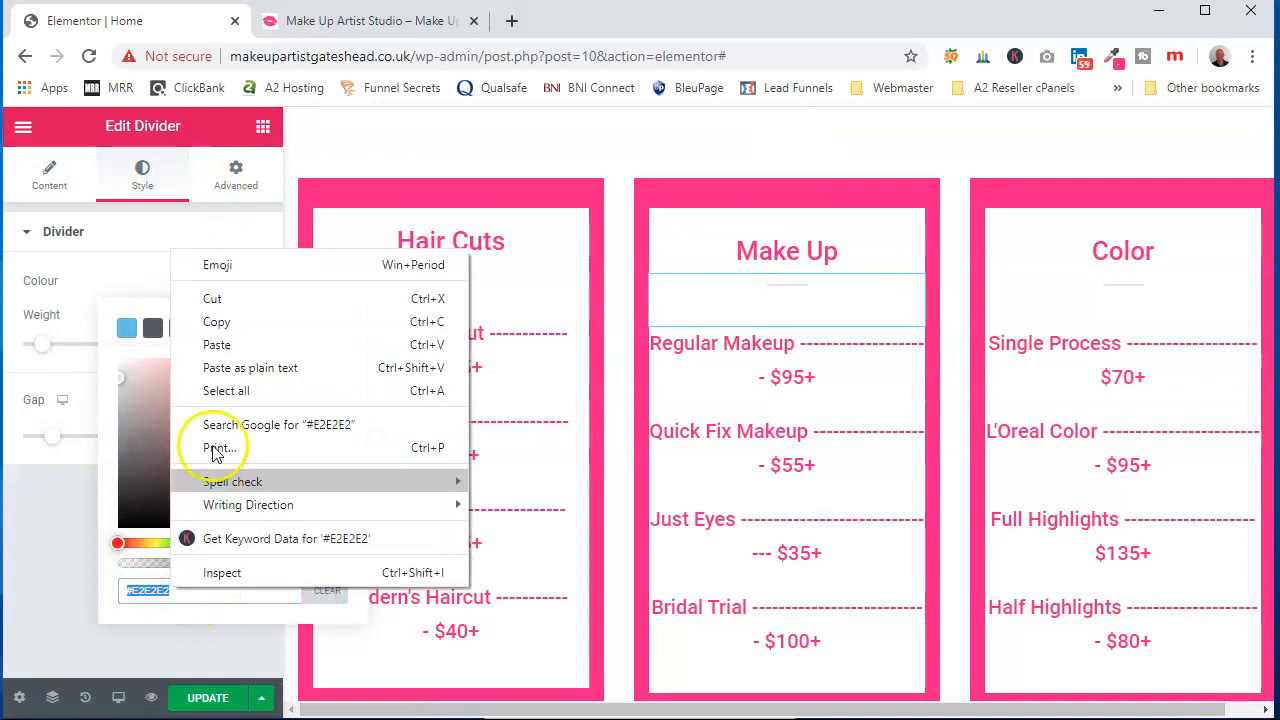
click(214, 337)
Set the colour of the divider under the Color heading to #F11887
click(1100, 303)
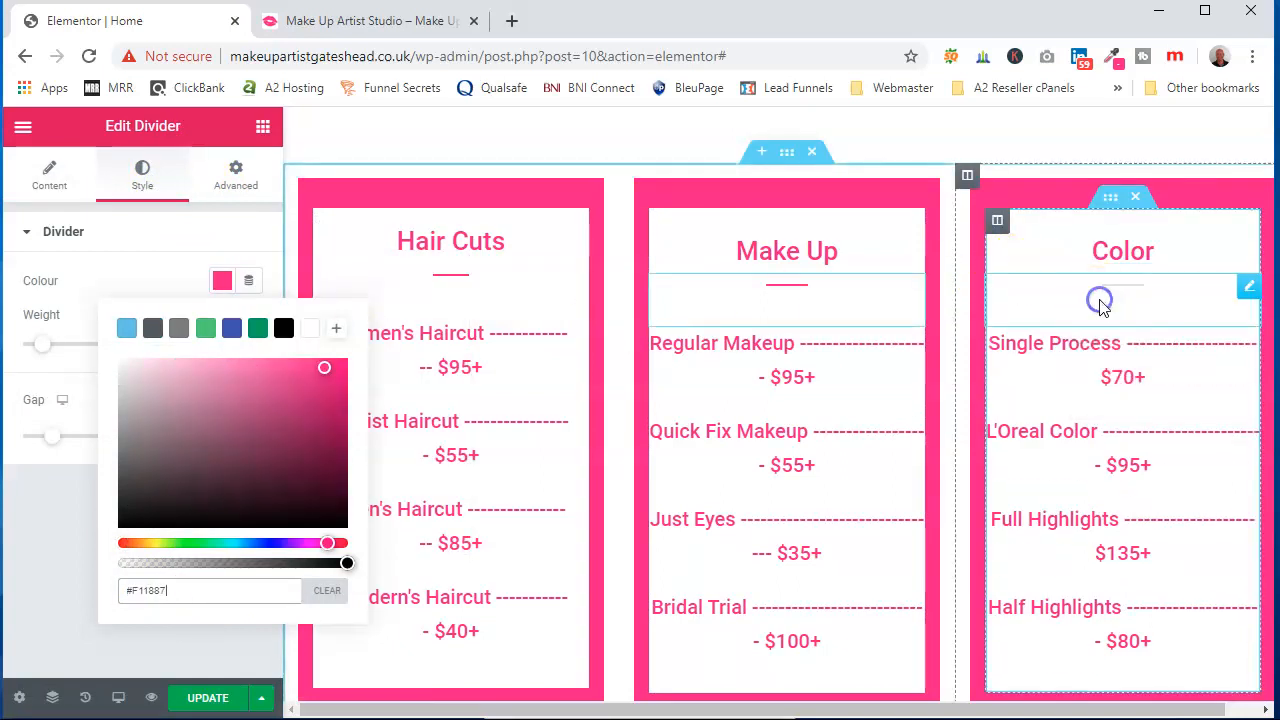
click(375, 325)
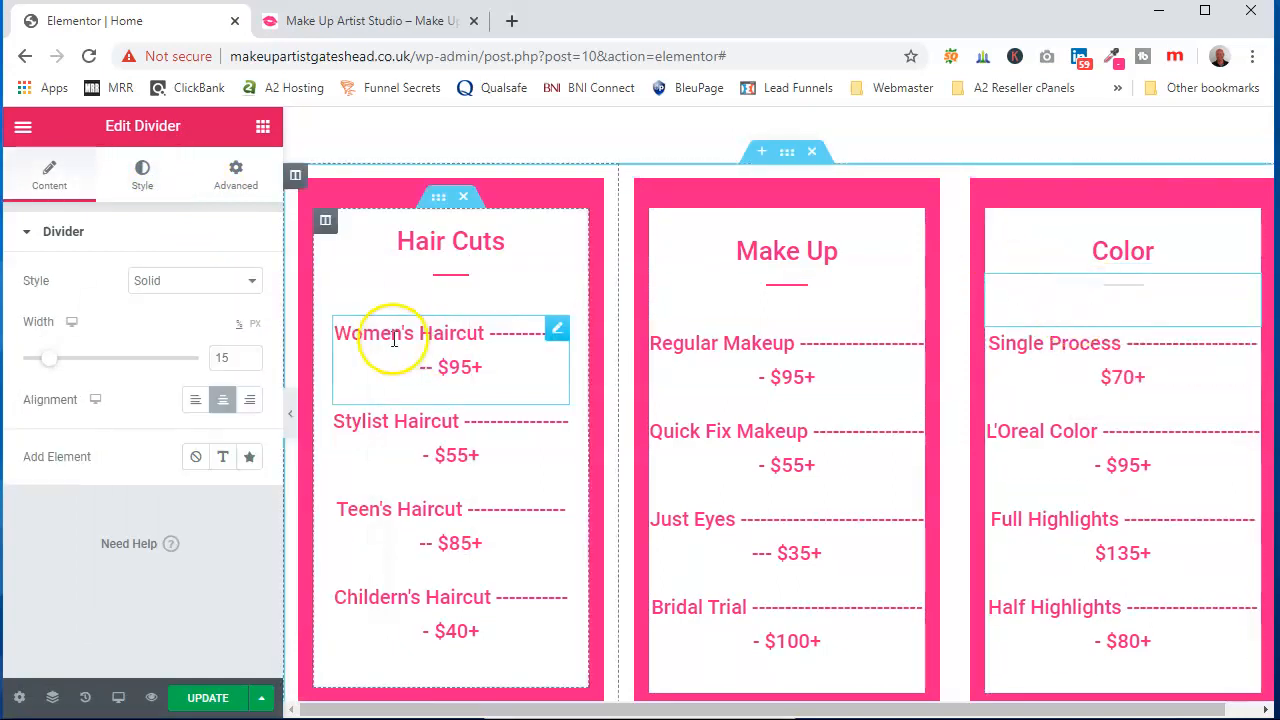
click(150, 177)
click(222, 281)
click(149, 591)
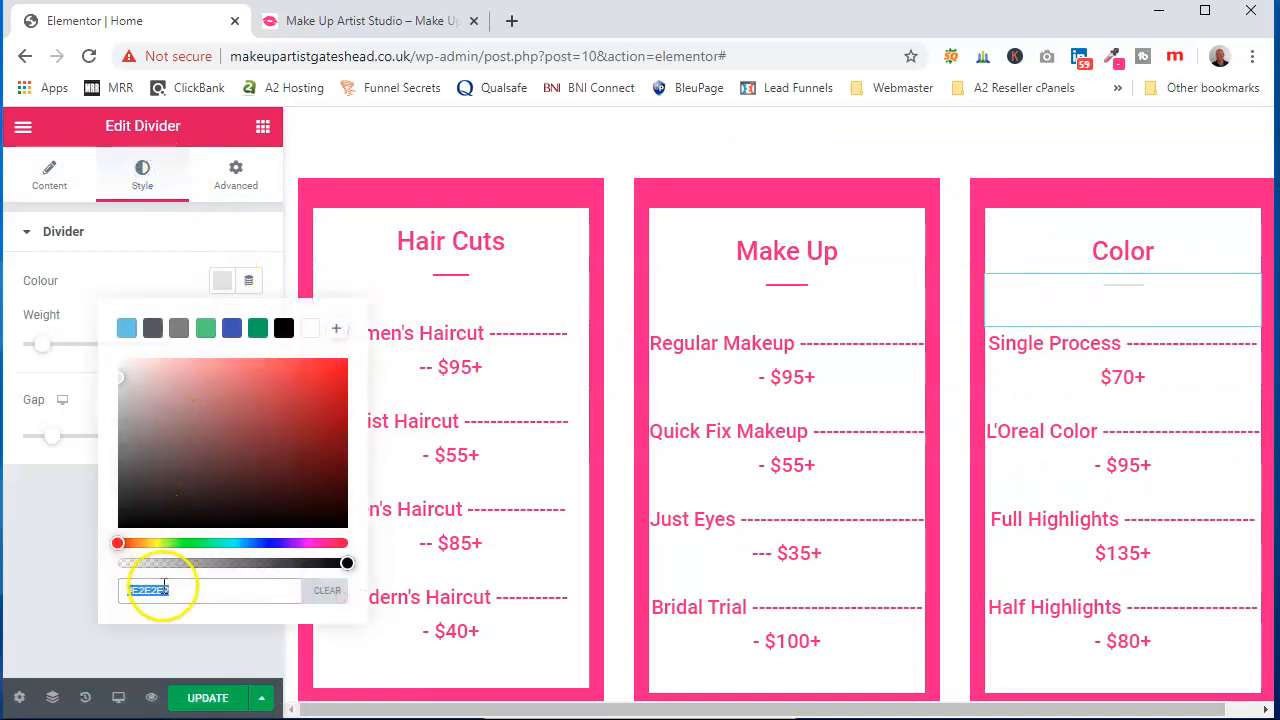
right_click(166, 591)
click(218, 355)
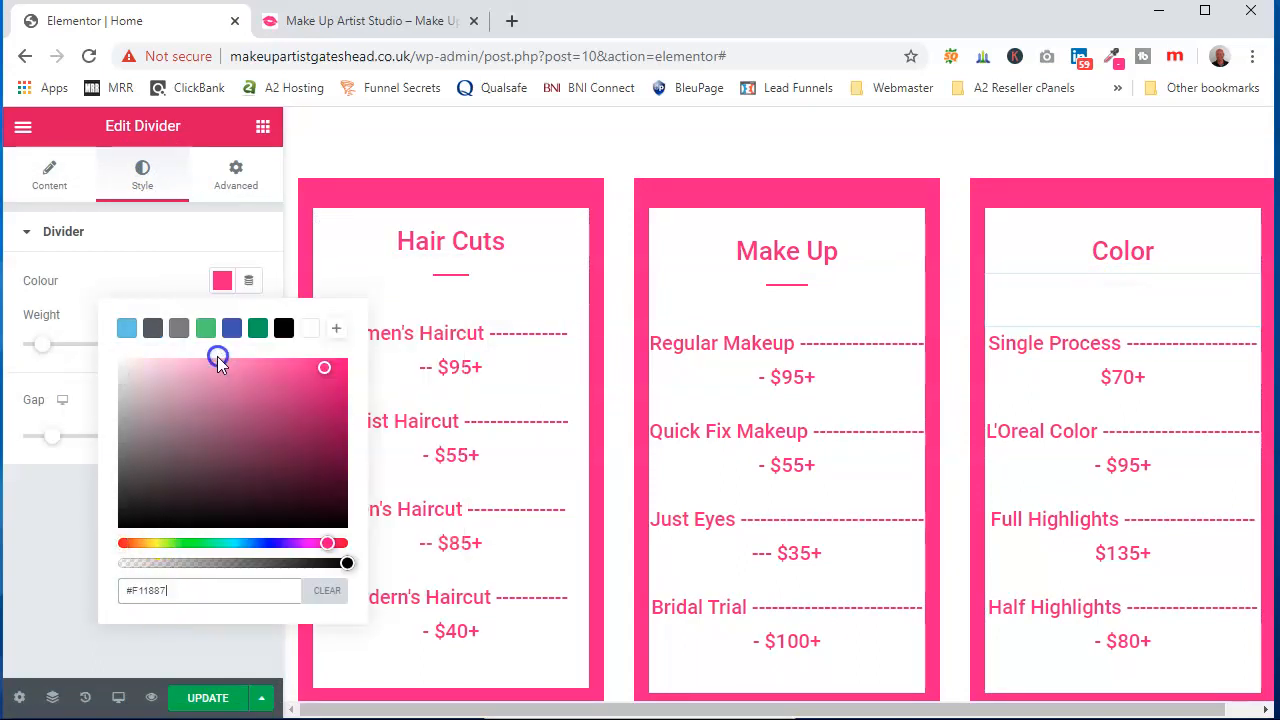
click(60, 560)
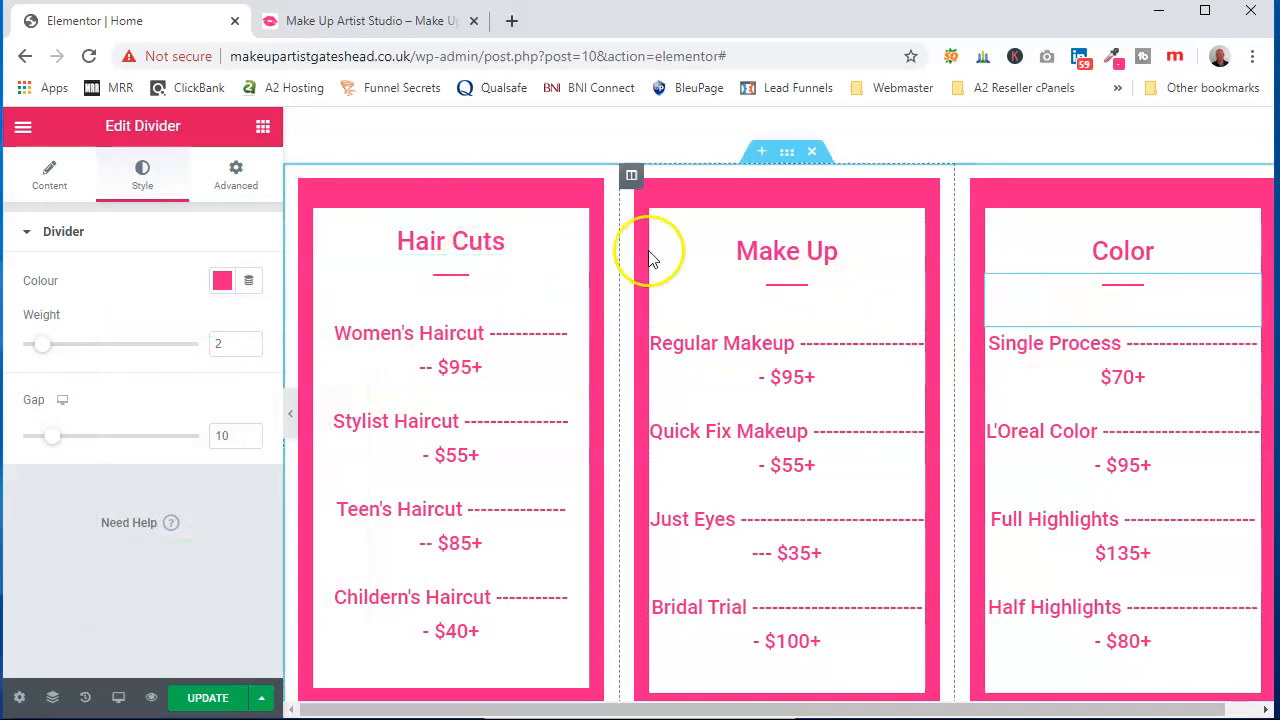
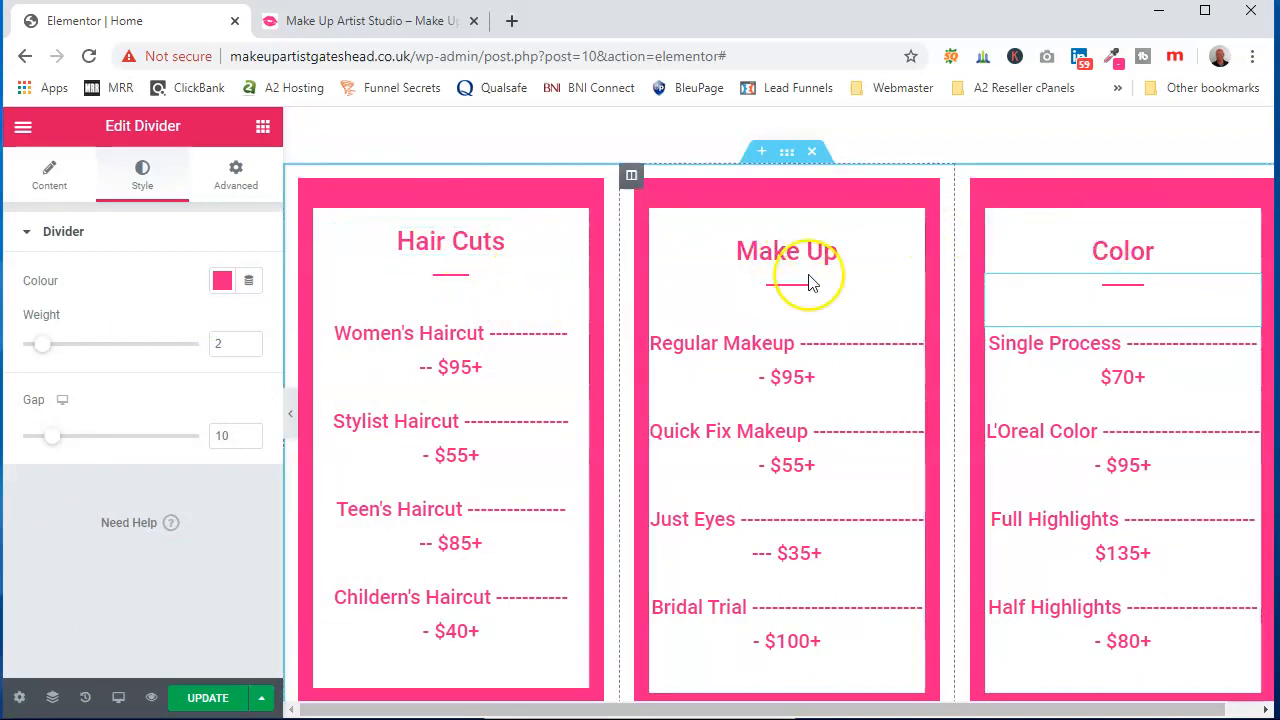
Shorten the first Hair Cuts item's dashes and change its price so the title reads "Women's Haircut - £50 +"
click(430, 333)
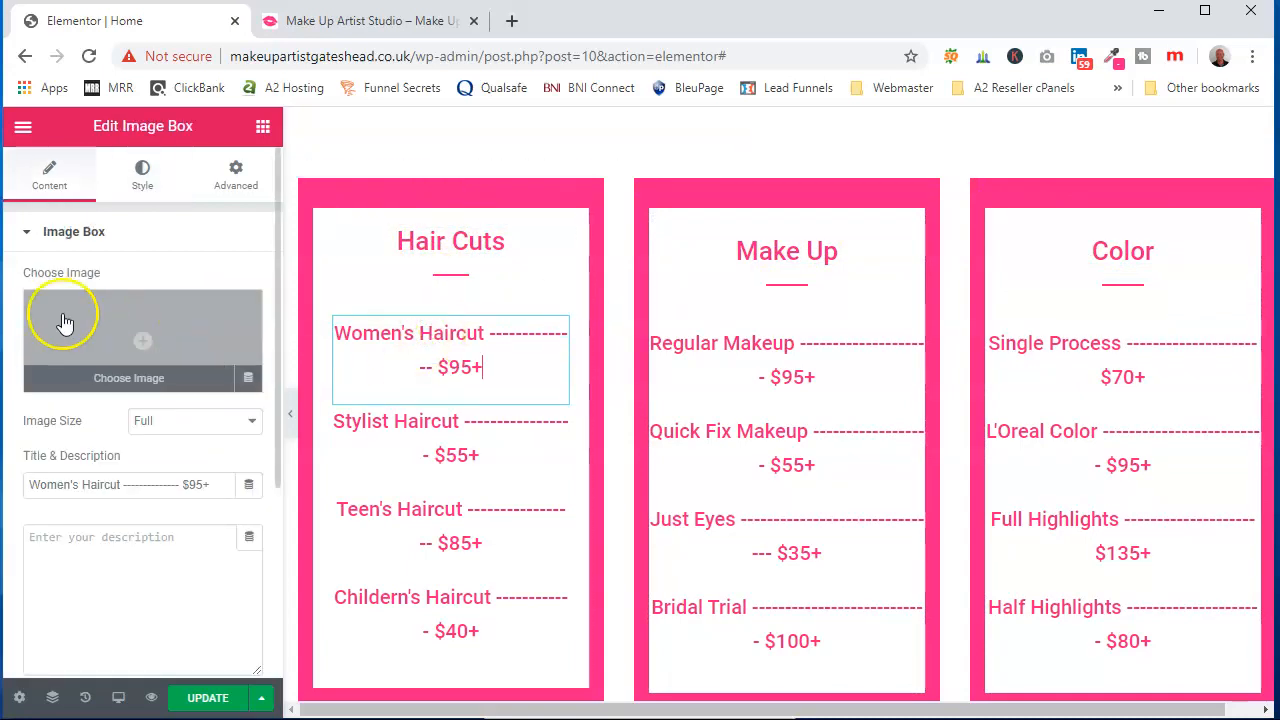
scroll(202, 437, down, 2)
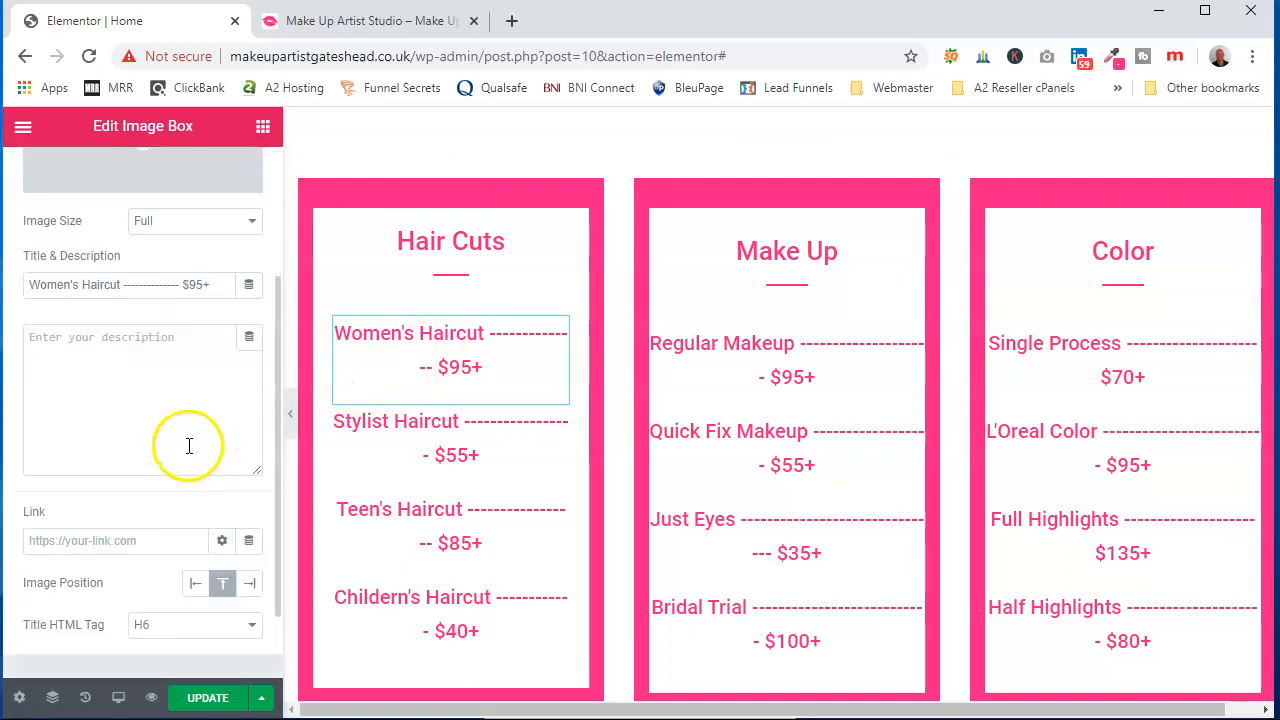
scroll(186, 443, up, 1)
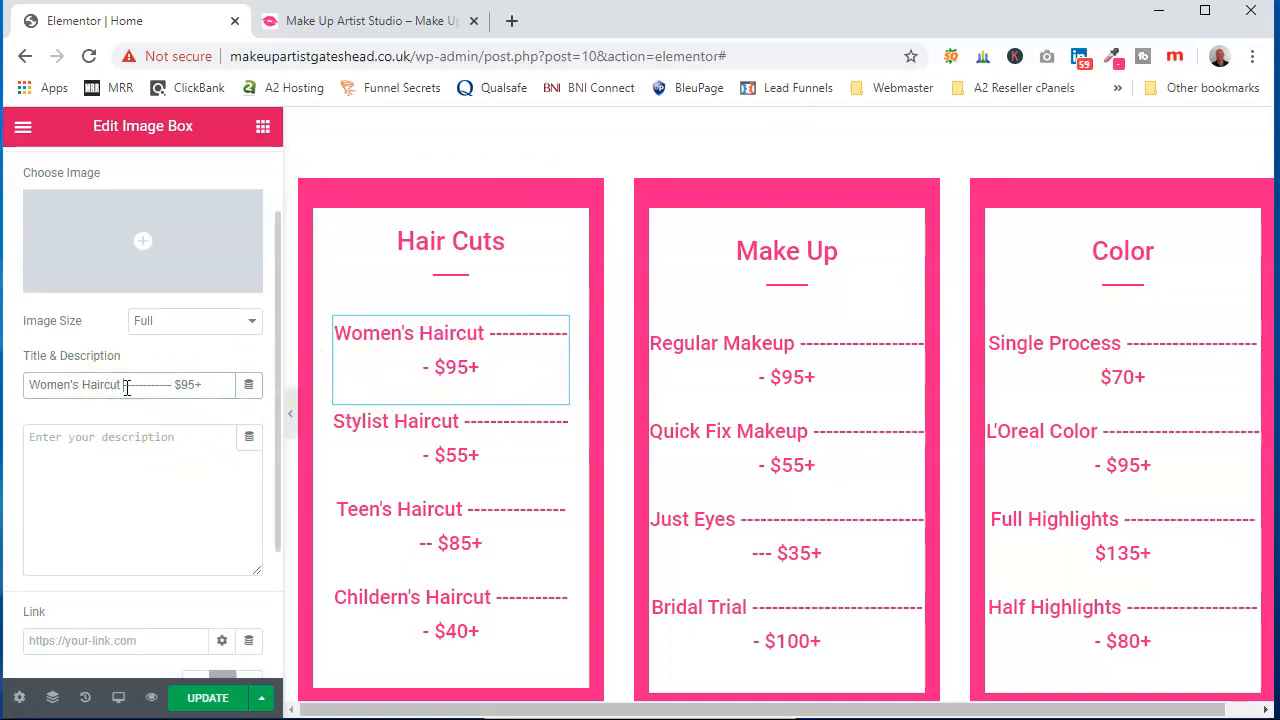
key(Delete)
key(Delete)
key(Delete)
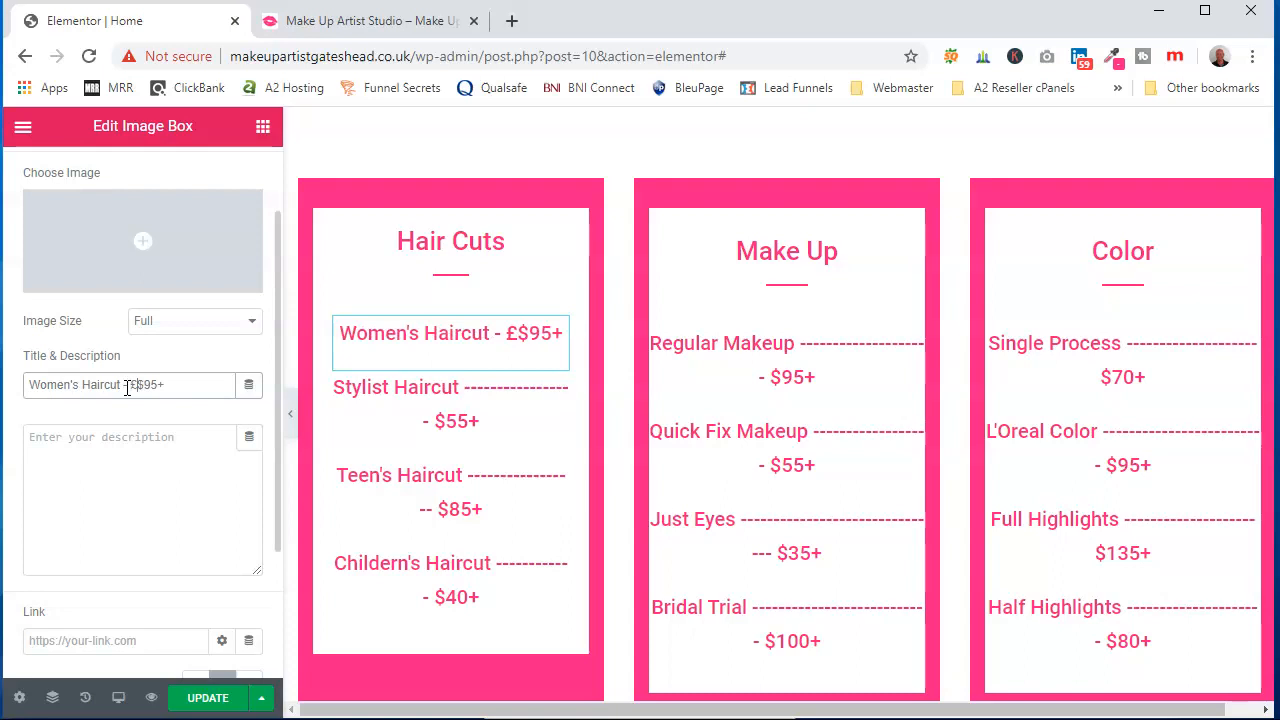
key(Delete)
key(Delete)
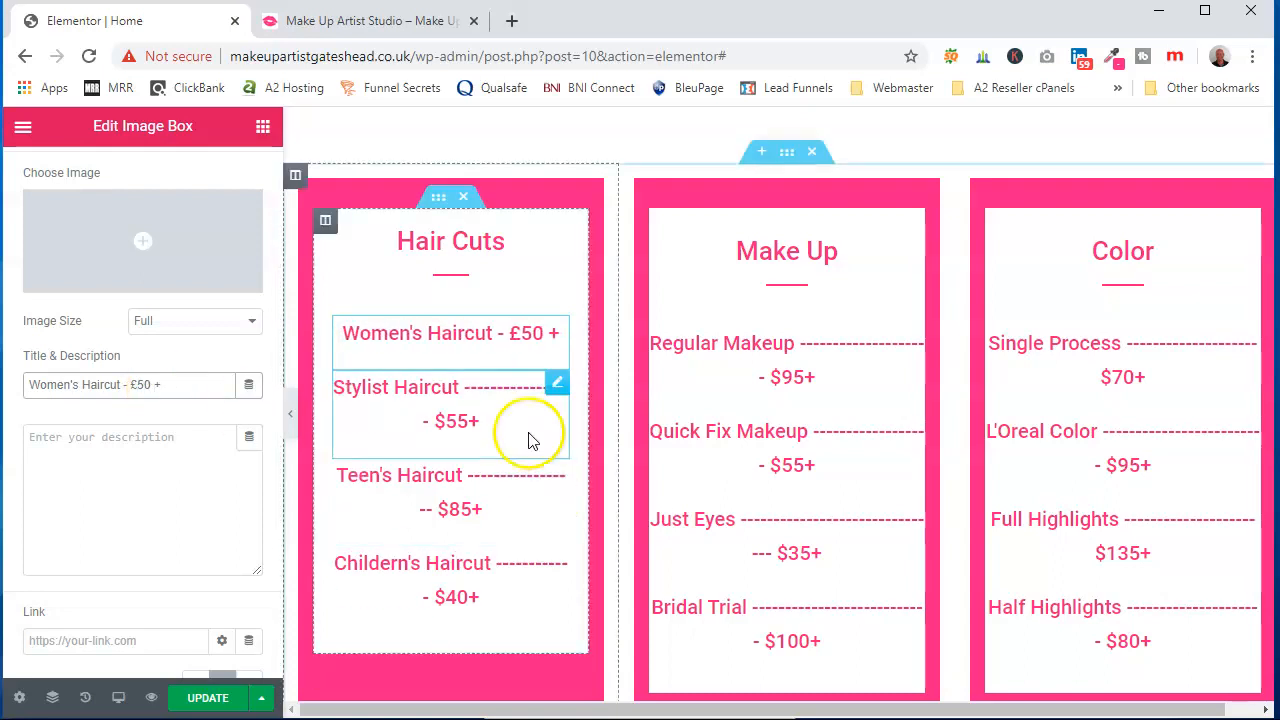
Shorten the second Hair Cuts item's dashes and change its price so the title reads "Stylist Haircut - £30+"
click(449, 378)
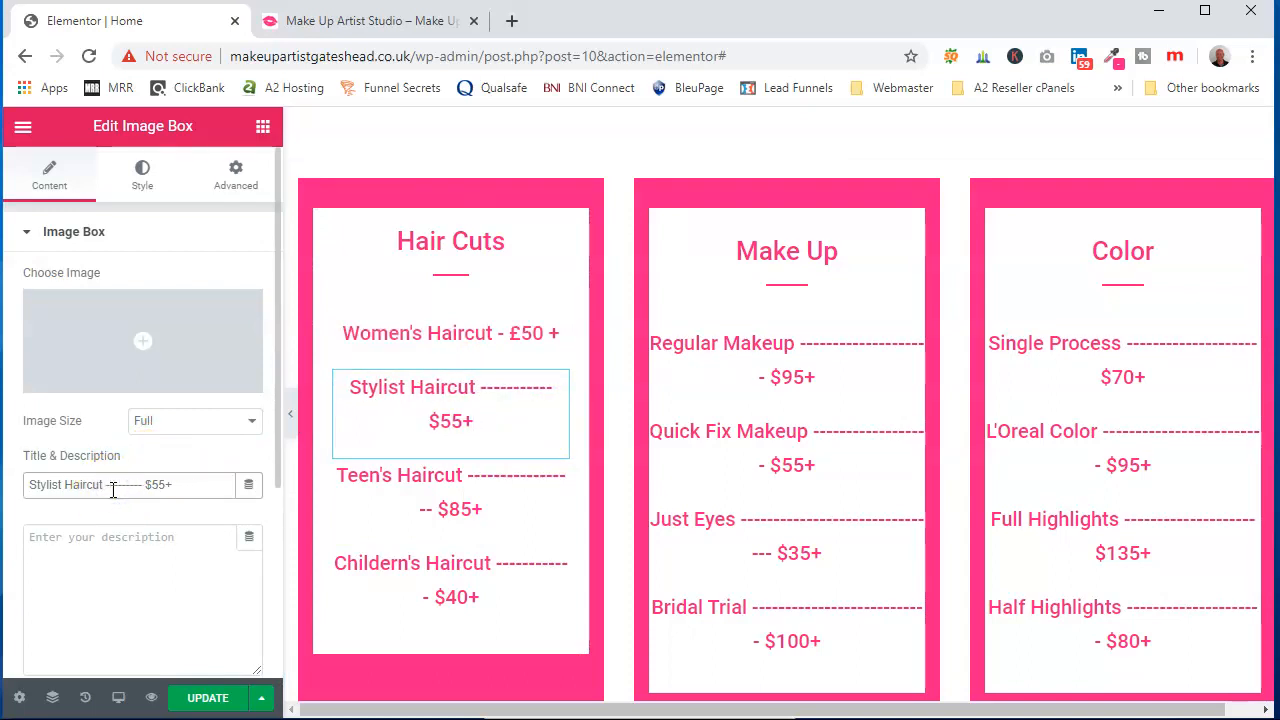
key(Delete)
key(Delete)
key(Delete)
key(Delete)
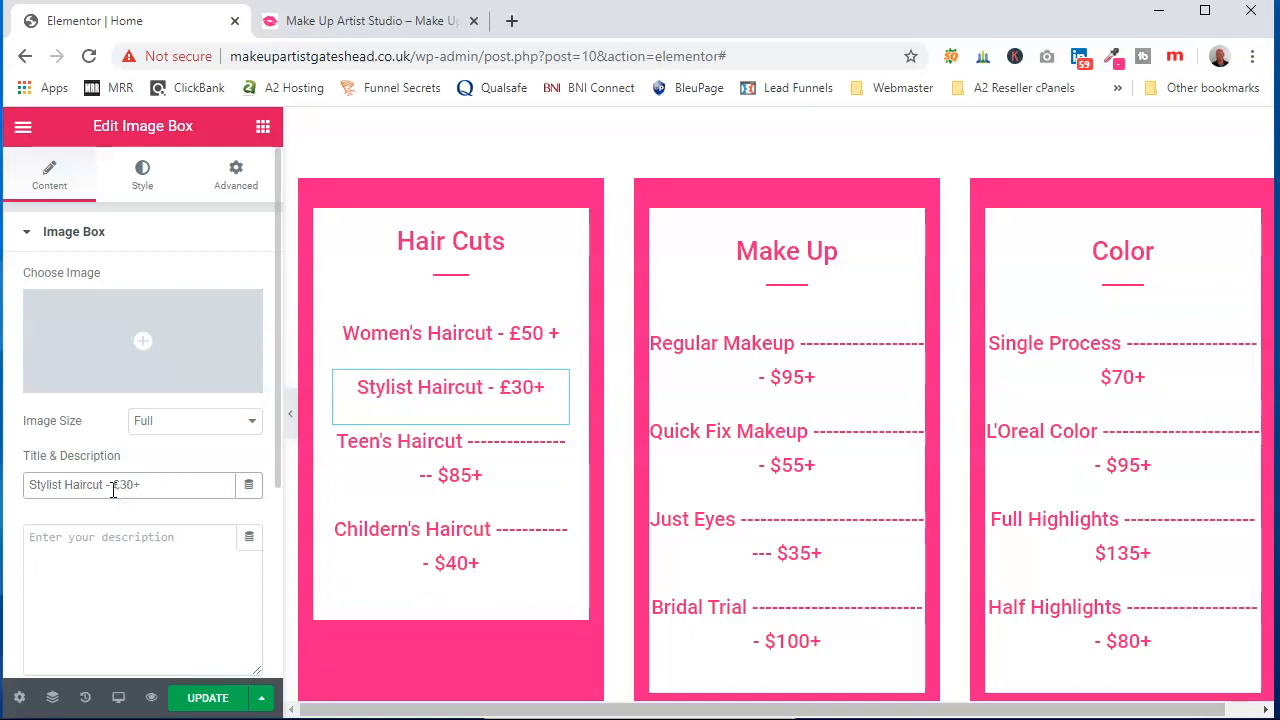
Examine the testimonial section below the price list, opening the settings of its text and quote icon
scroll(700, 415, down, 2)
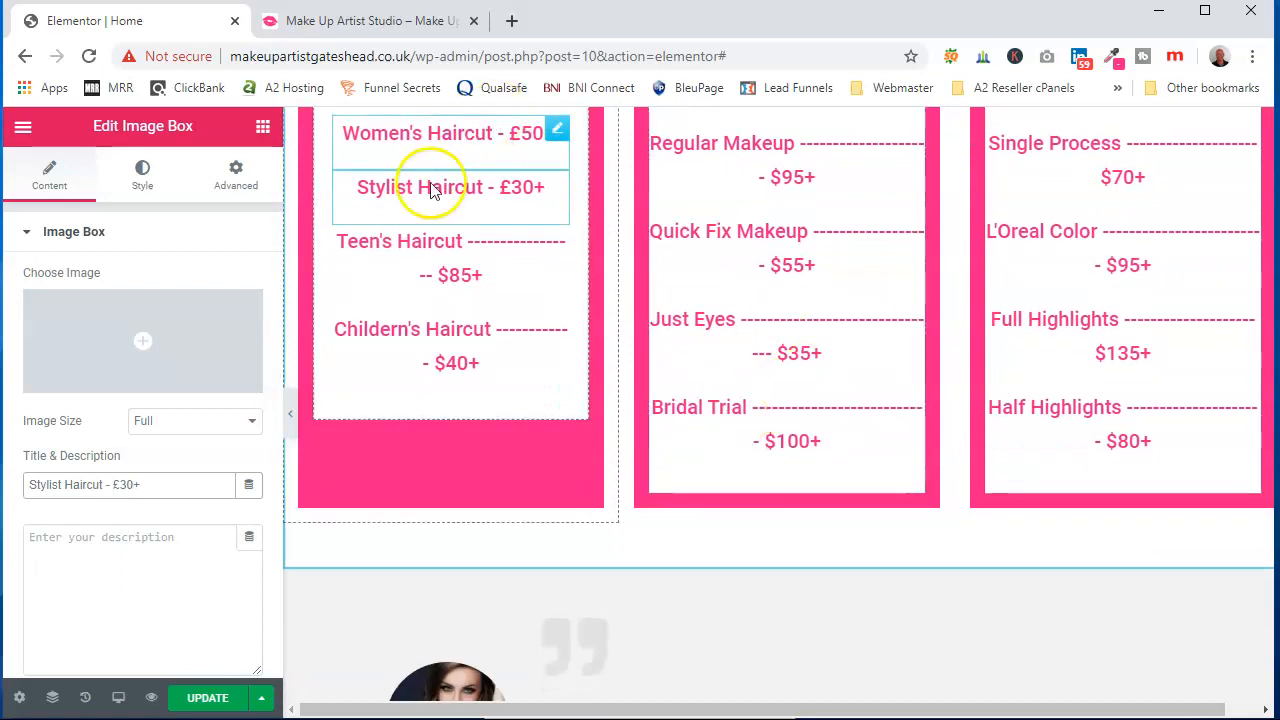
scroll(749, 329, down, 3)
scroll(689, 337, up, 2)
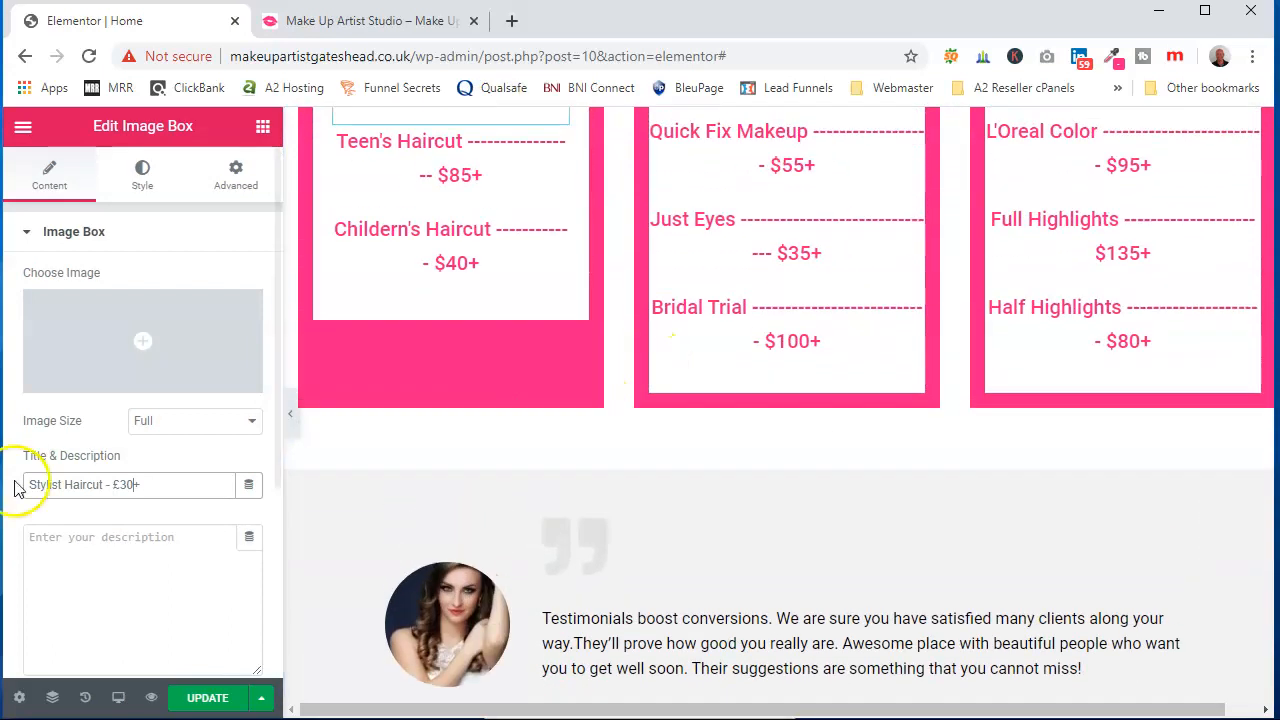
scroll(889, 457, down, 2)
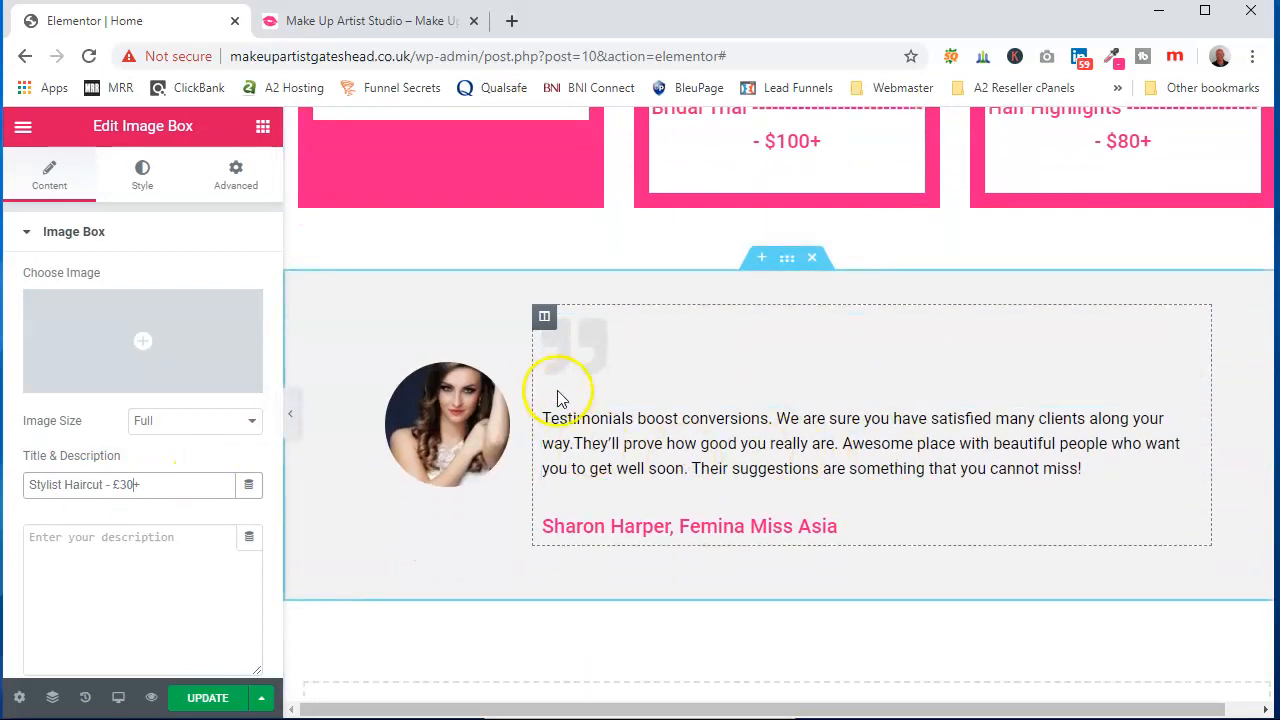
click(718, 438)
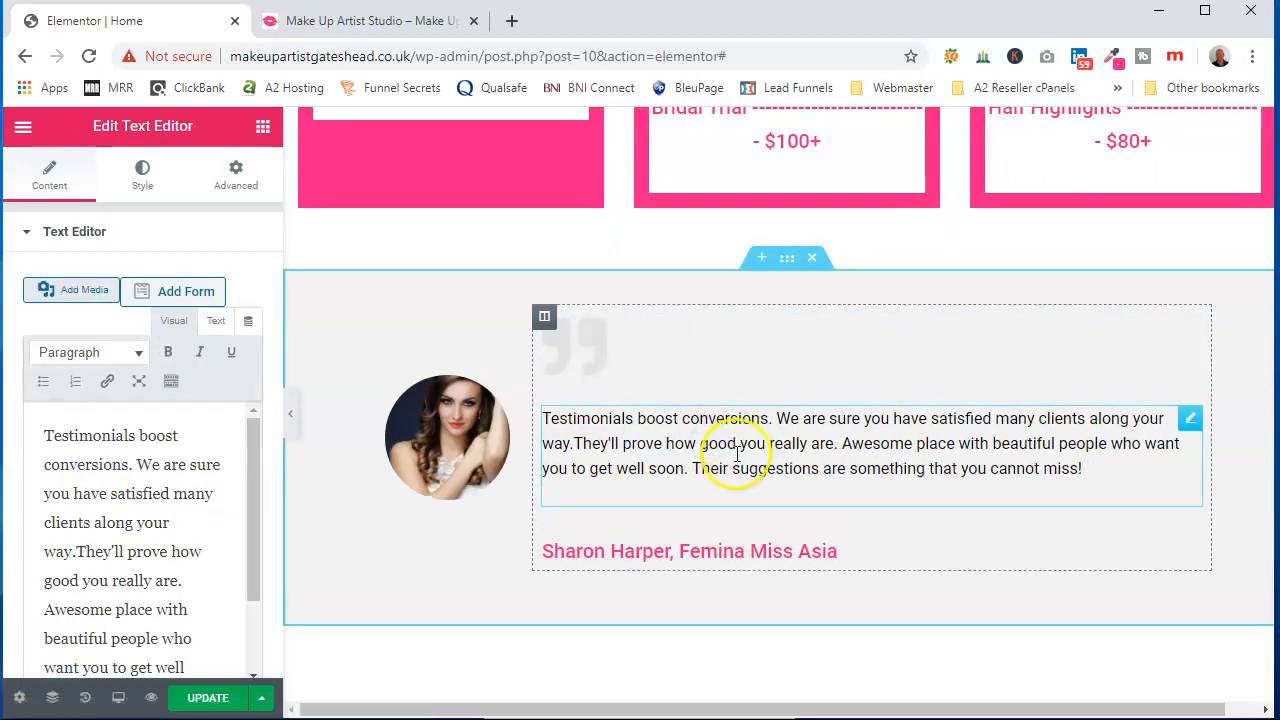
click(577, 358)
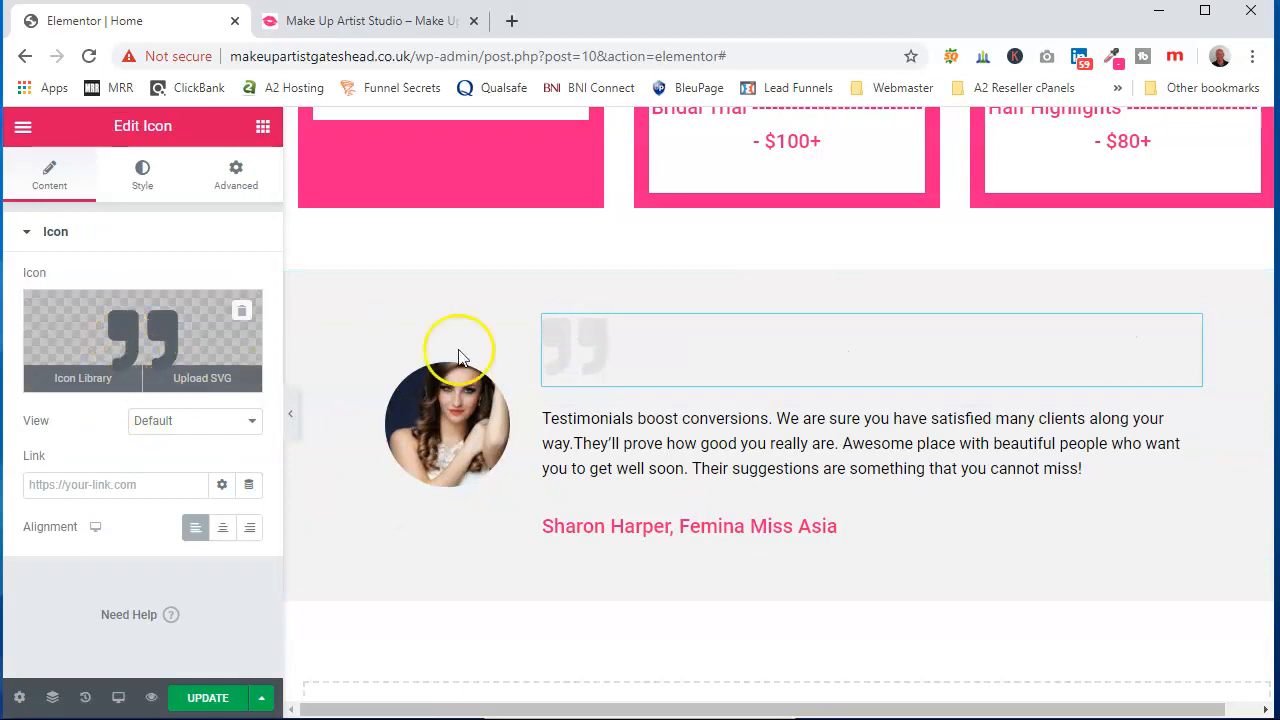
scroll(680, 379, down, 1)
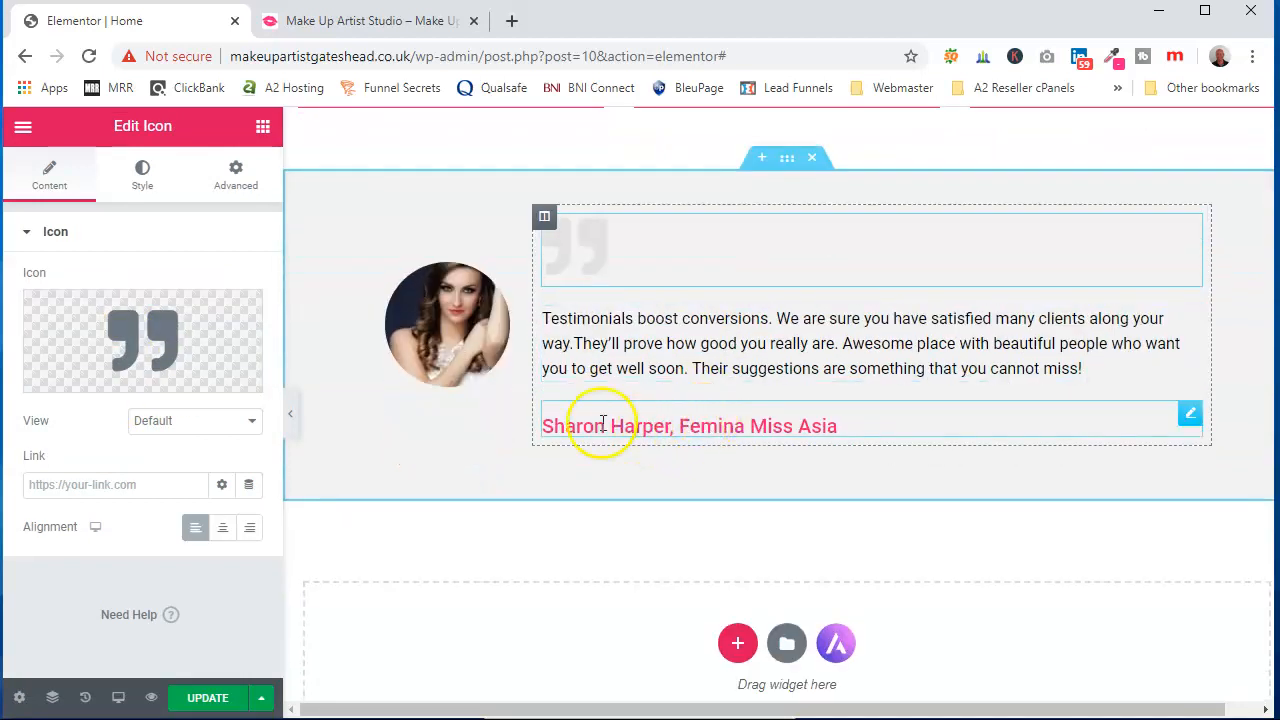
Set the primary colour of the testimonial's quote icon to #F11887
click(93, 350)
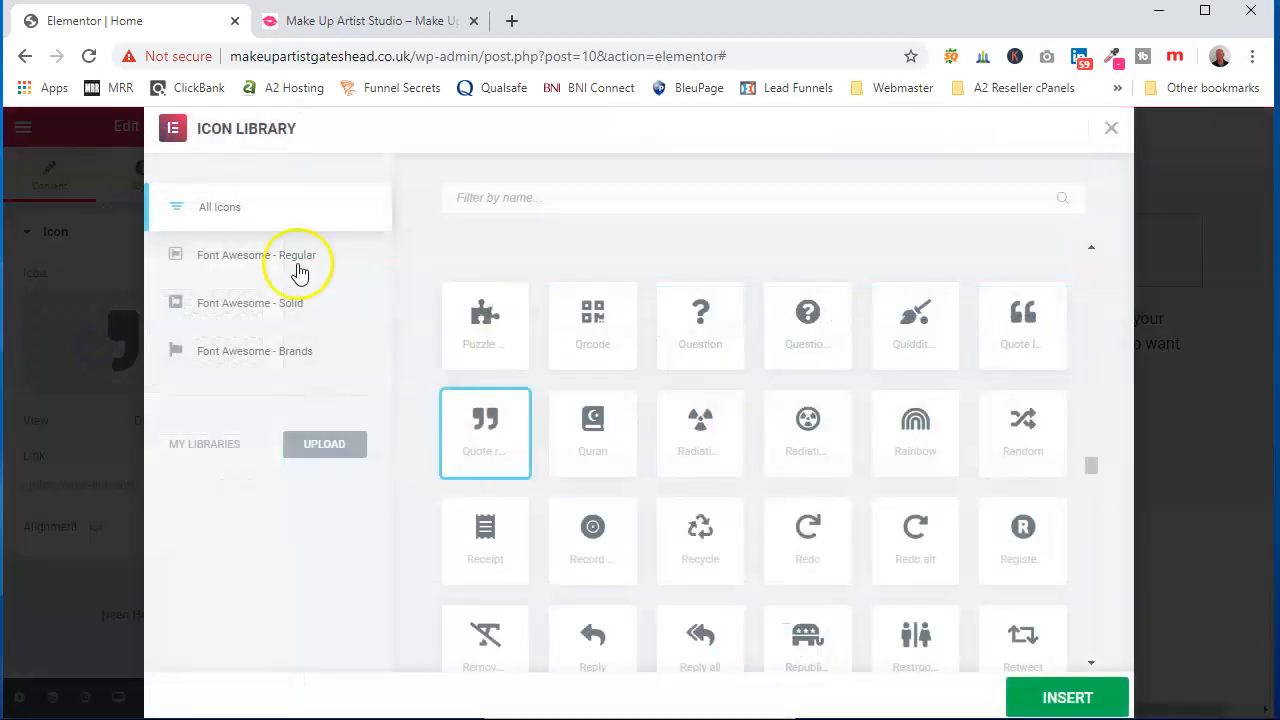
click(1110, 128)
click(144, 174)
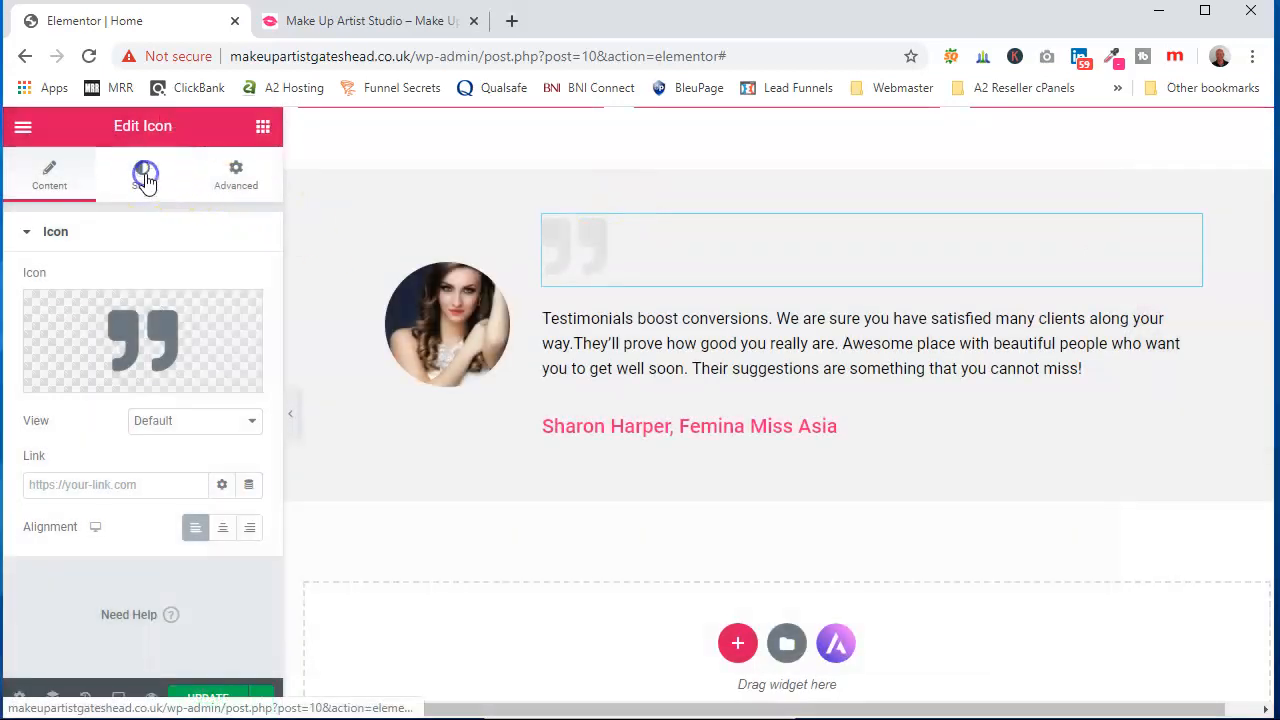
click(222, 325)
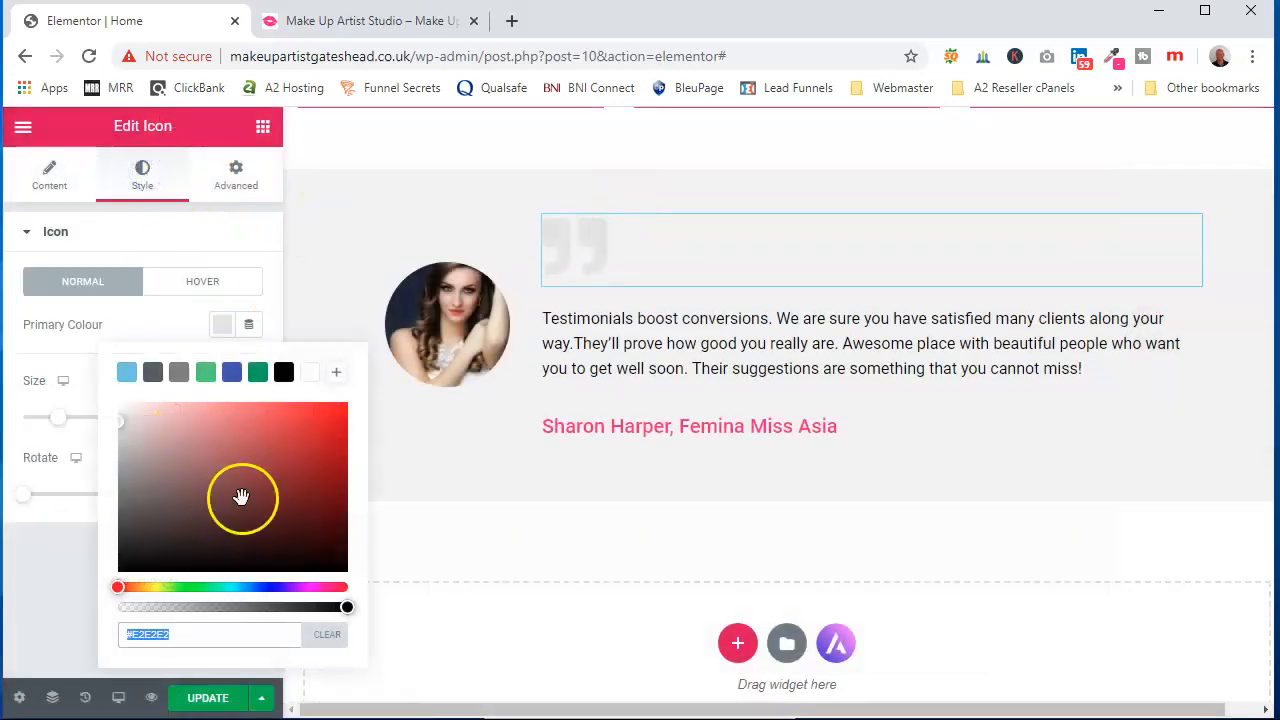
right_click(174, 638)
click(206, 417)
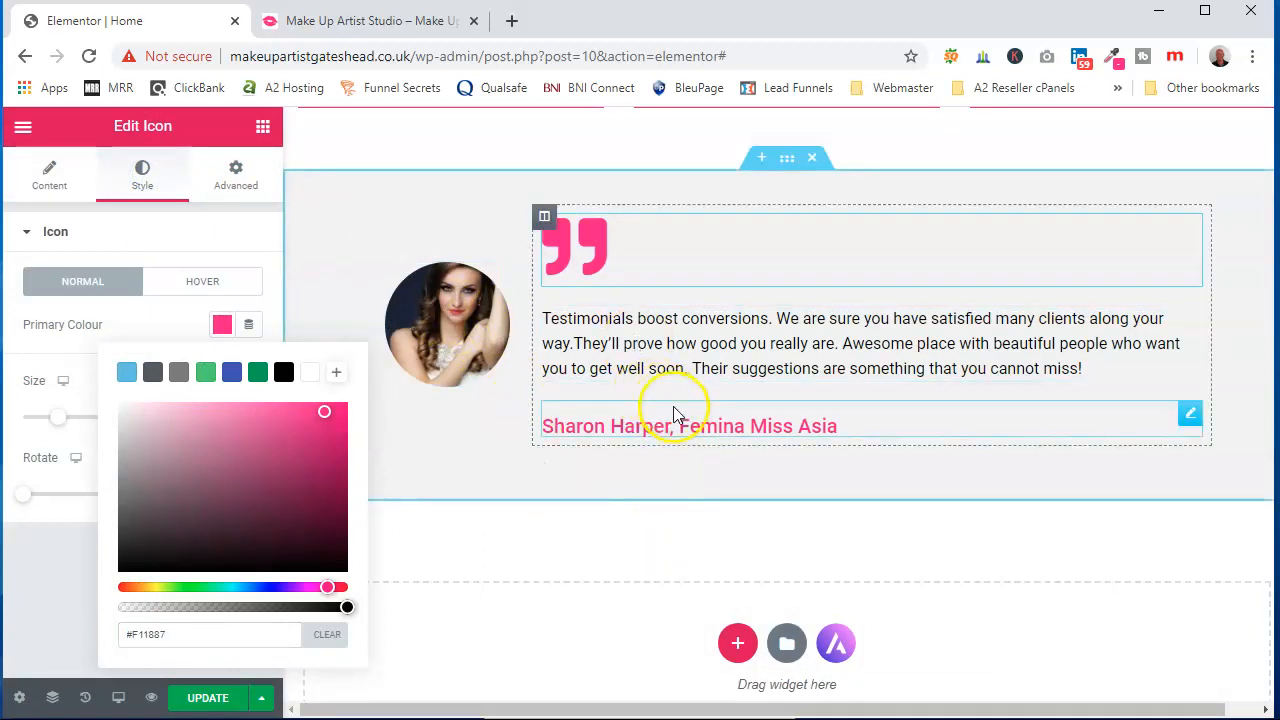
Open the testimonial's name heading for editing and look over the page from the footer up to the hero section
scroll(940, 365, down, 2)
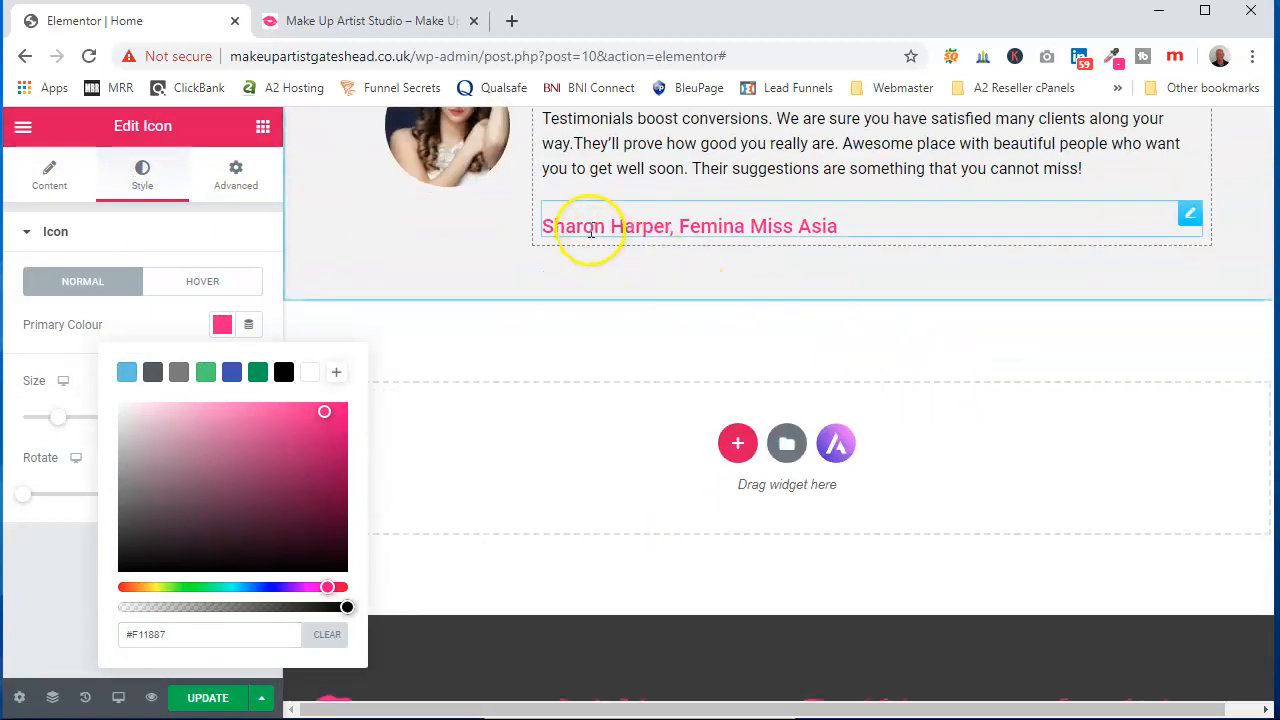
click(718, 232)
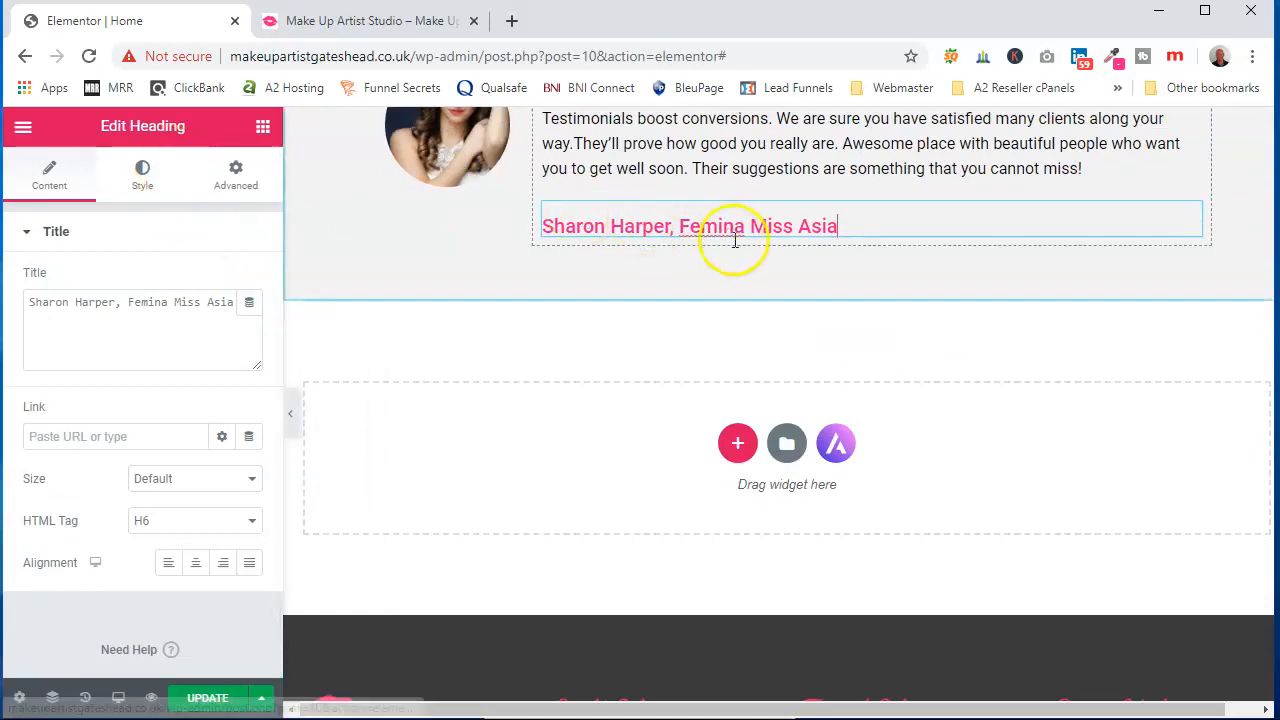
scroll(745, 400, down, 4)
scroll(728, 428, up, 7)
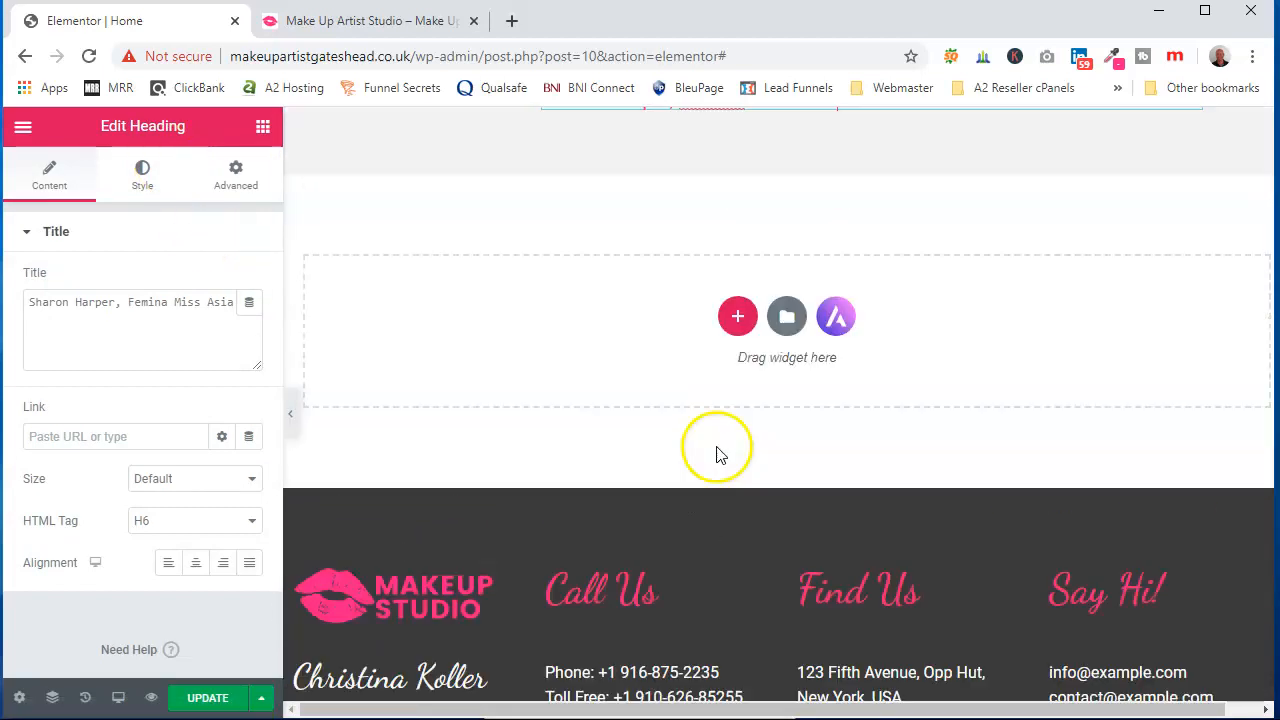
scroll(706, 458, up, 12)
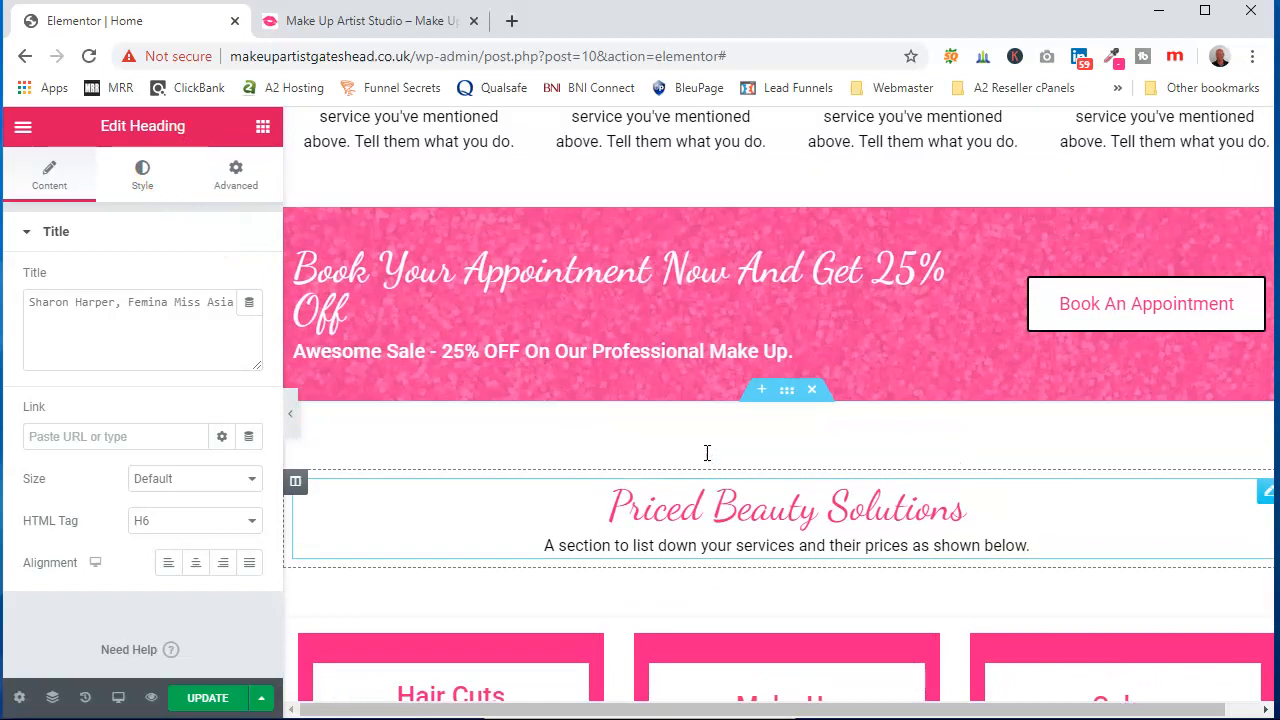
scroll(706, 455, up, 3)
scroll(703, 457, up, 4)
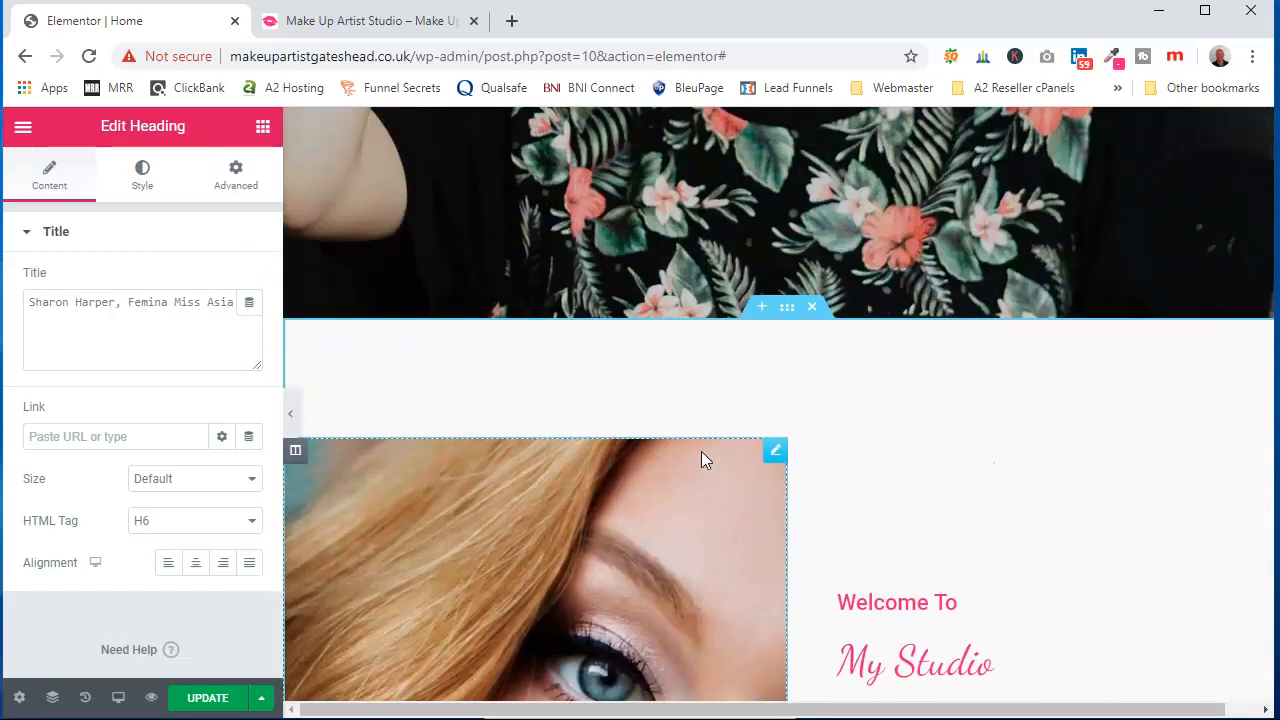
Replace the image beside "Welcome To My Studio" with the four-model collage from the media library and update the page
scroll(697, 463, down, 5)
click(571, 463)
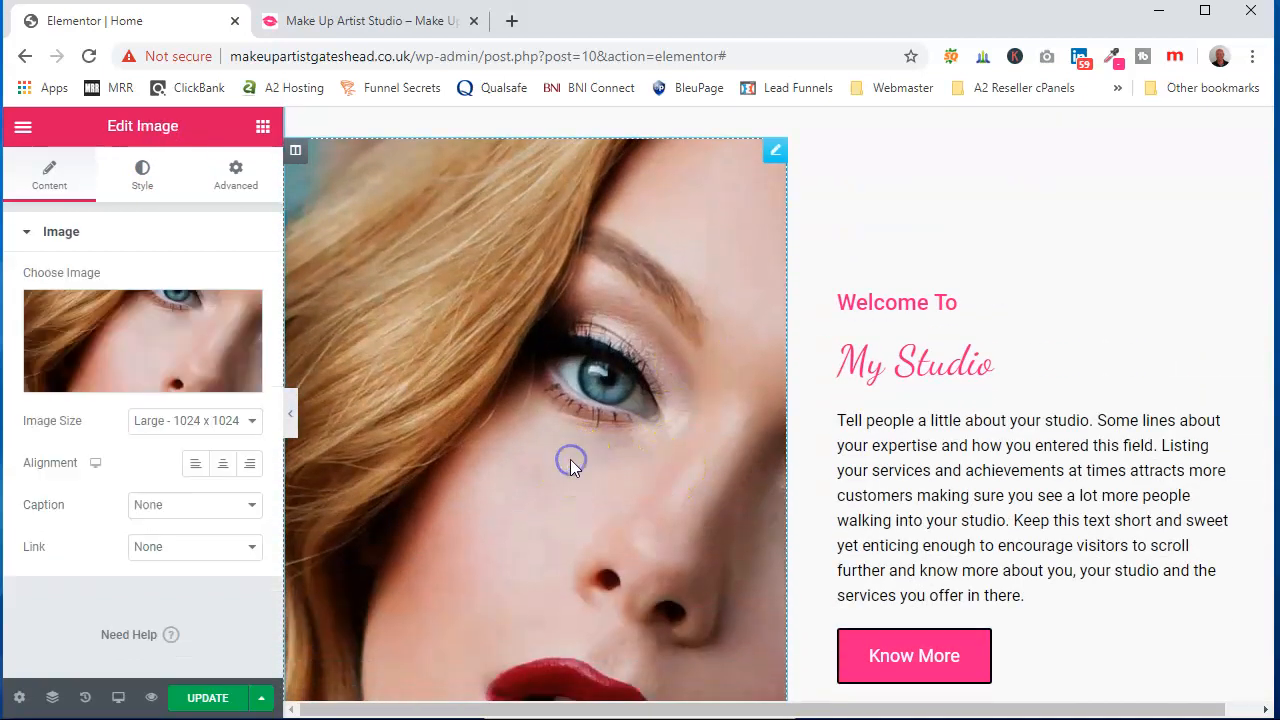
click(100, 345)
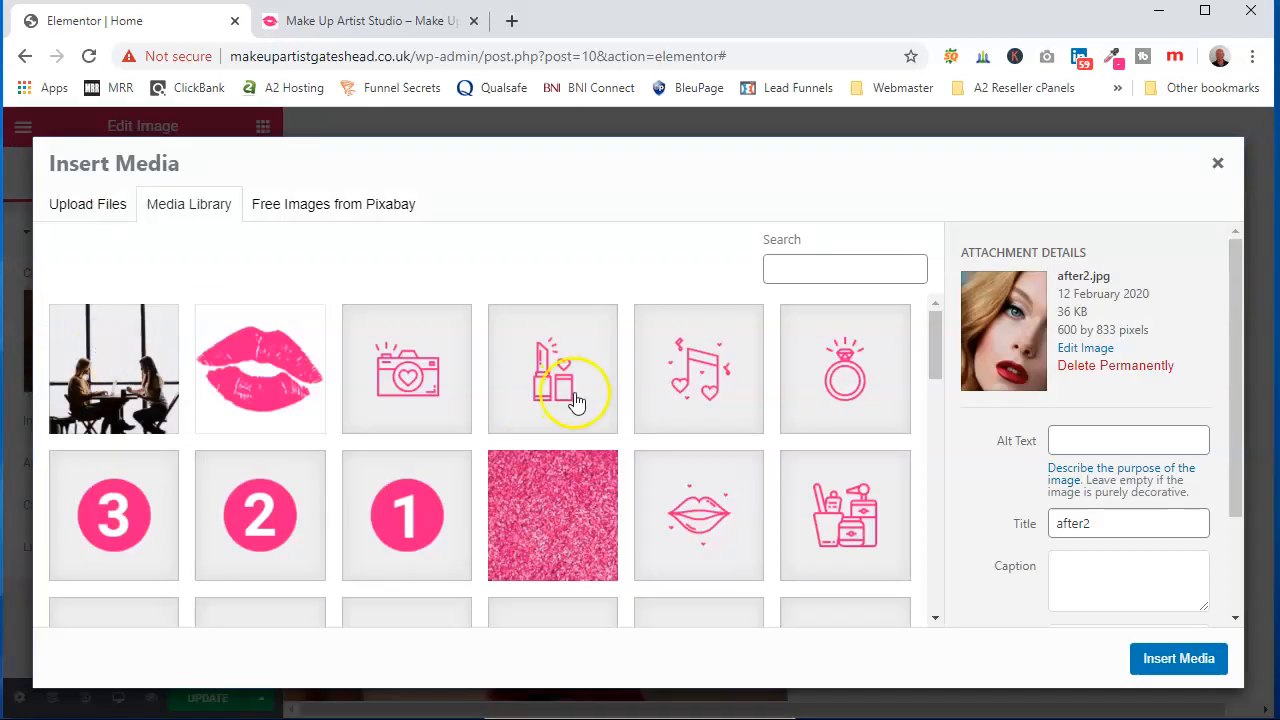
scroll(575, 400, down, 10)
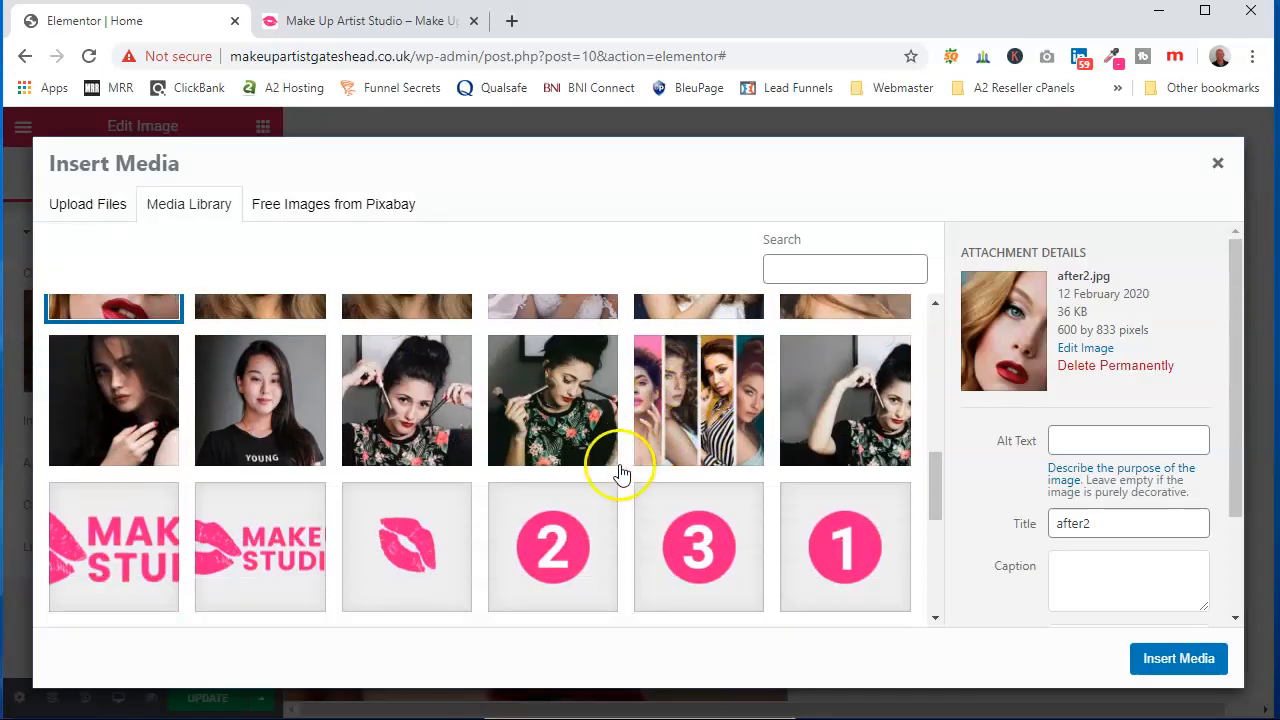
click(715, 410)
click(1178, 658)
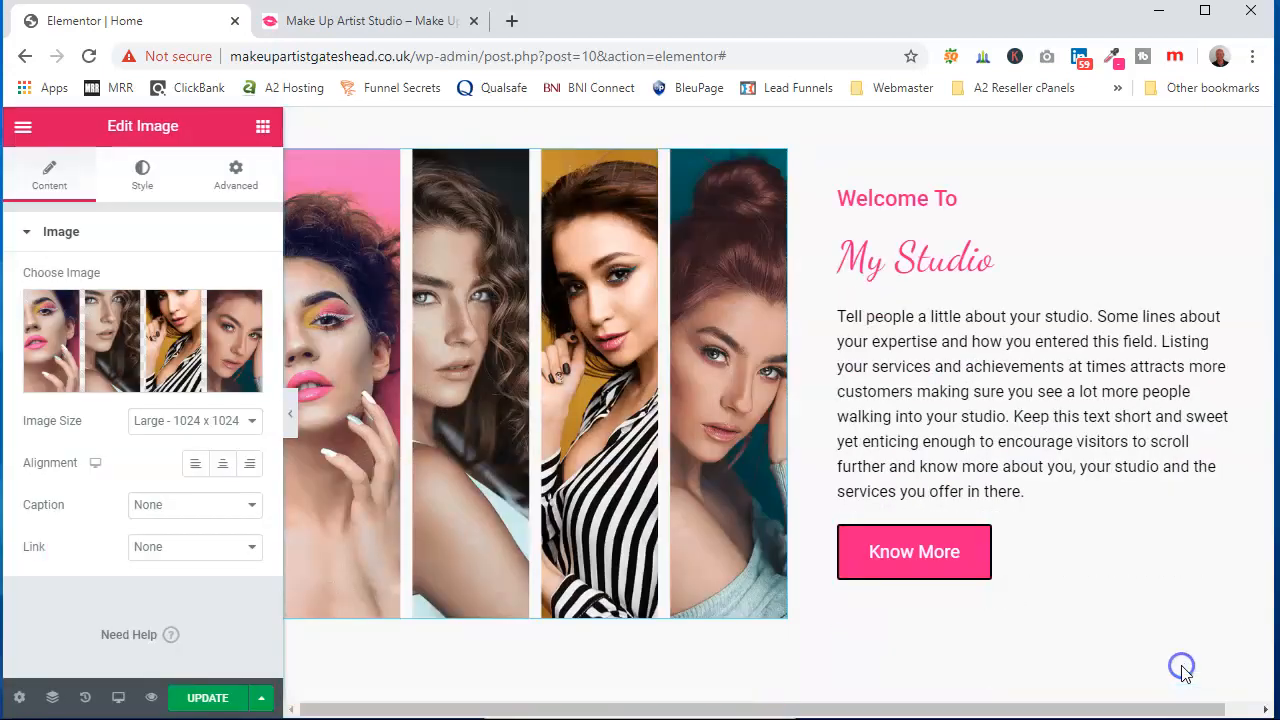
click(207, 697)
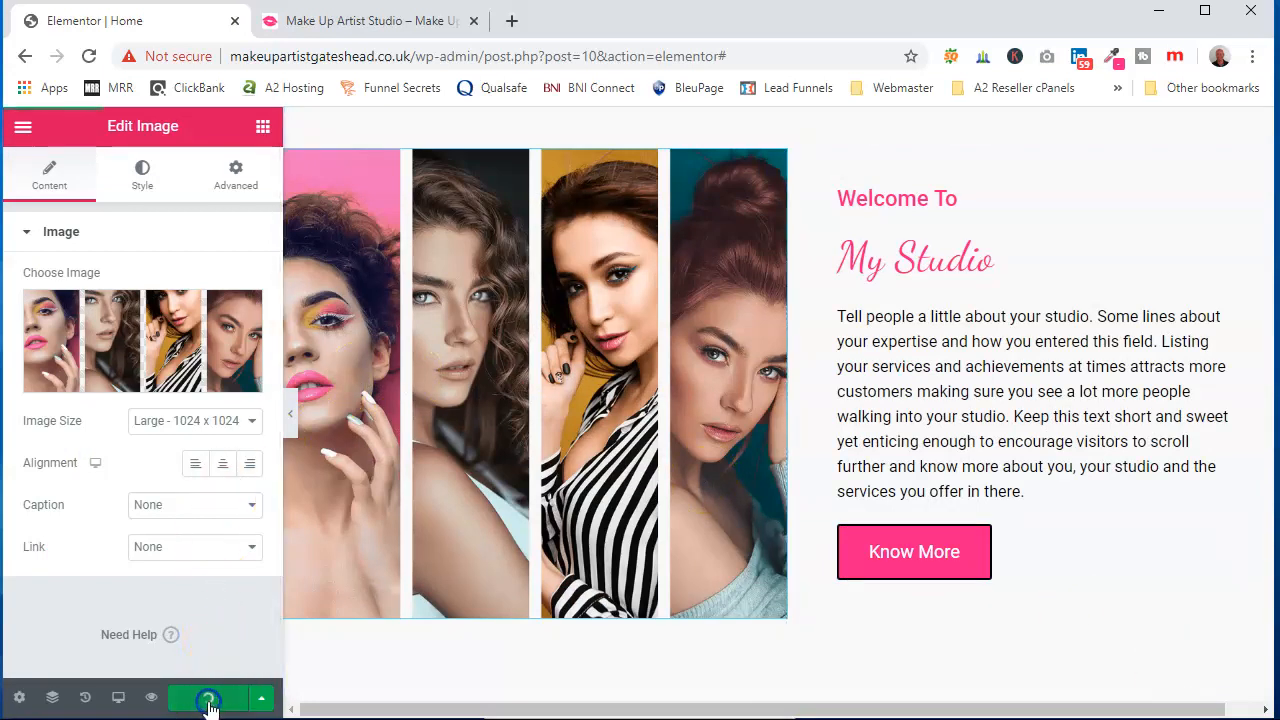
Reload the live Home page and review it from the price list up to the header
click(367, 32)
scroll(609, 371, up, 6)
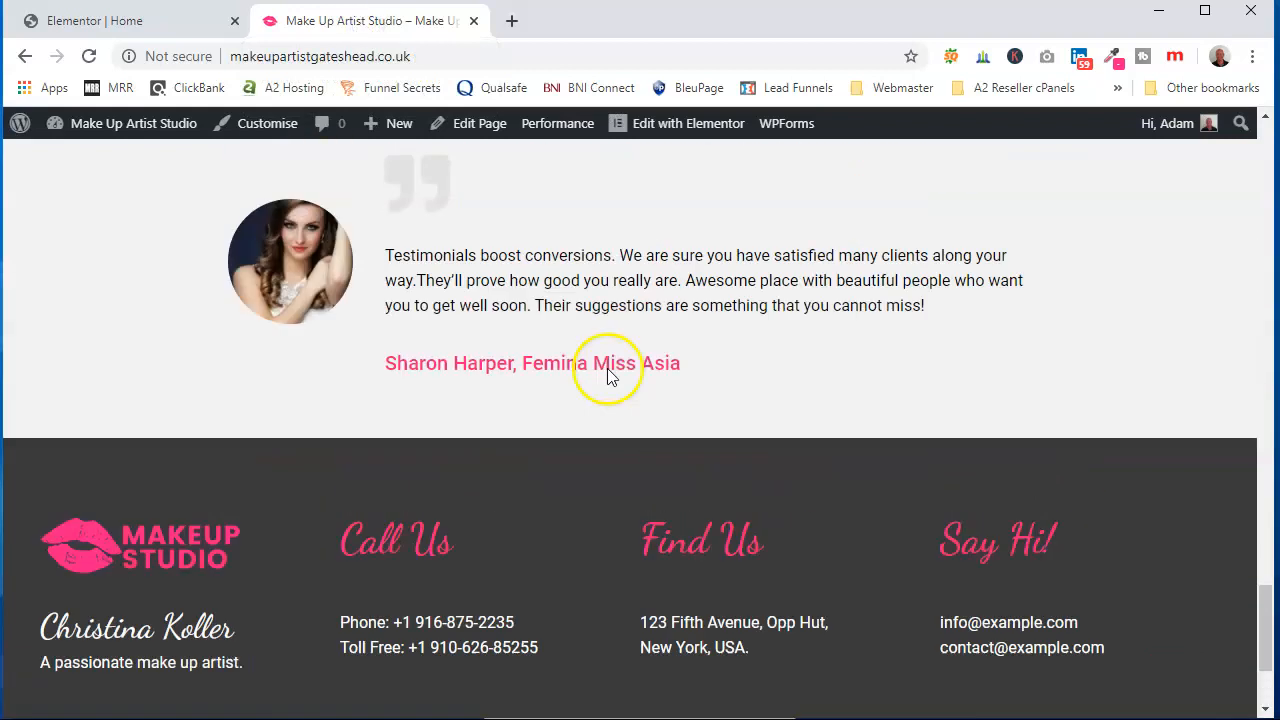
click(92, 55)
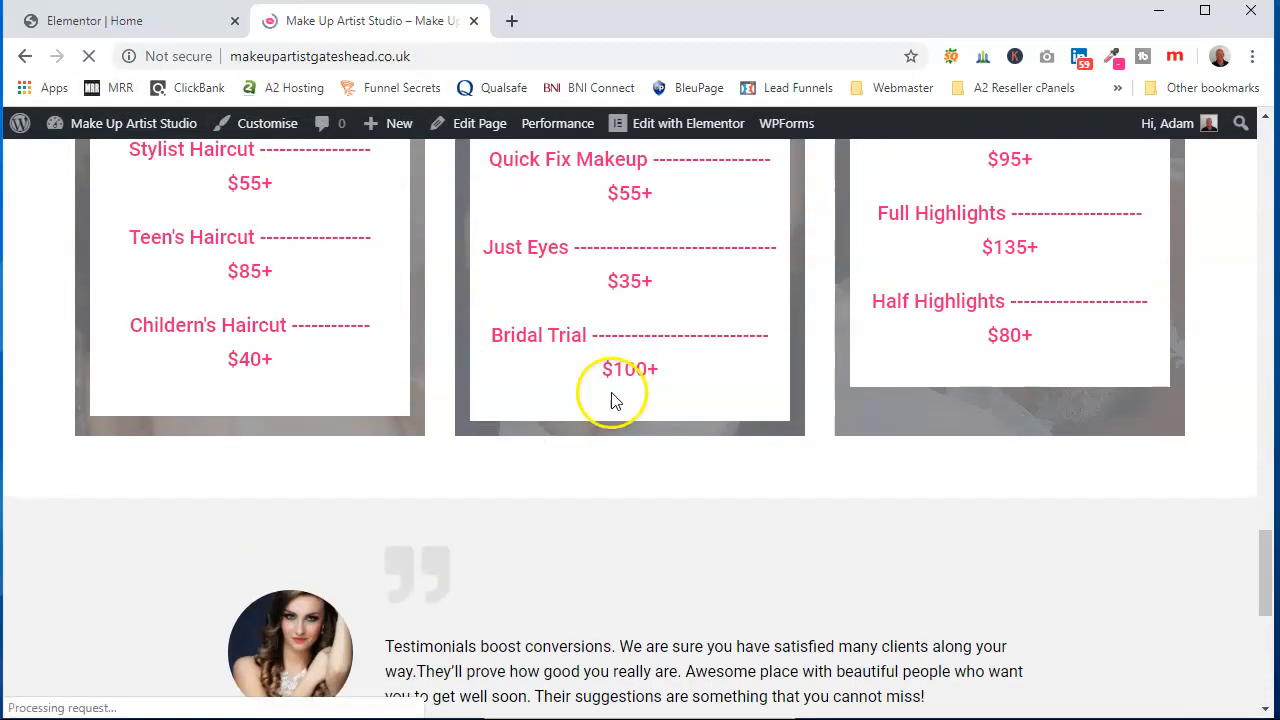
scroll(613, 441, up, 4)
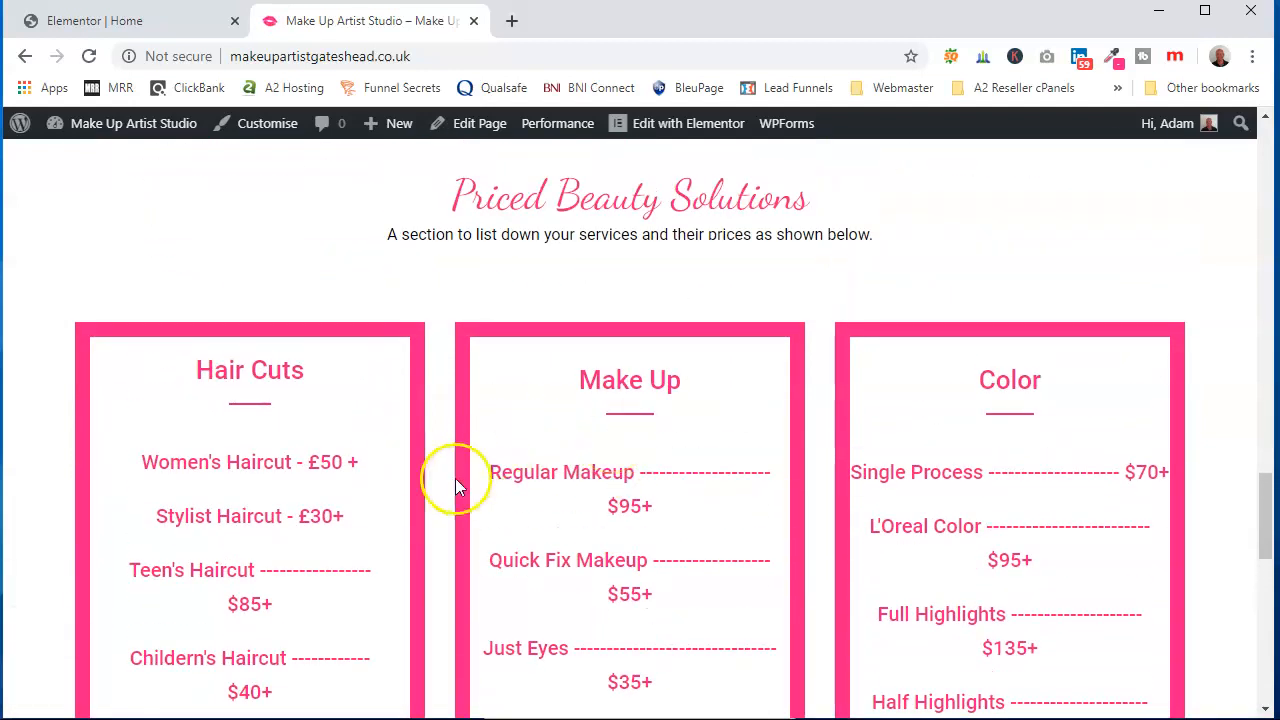
scroll(643, 409, up, 6)
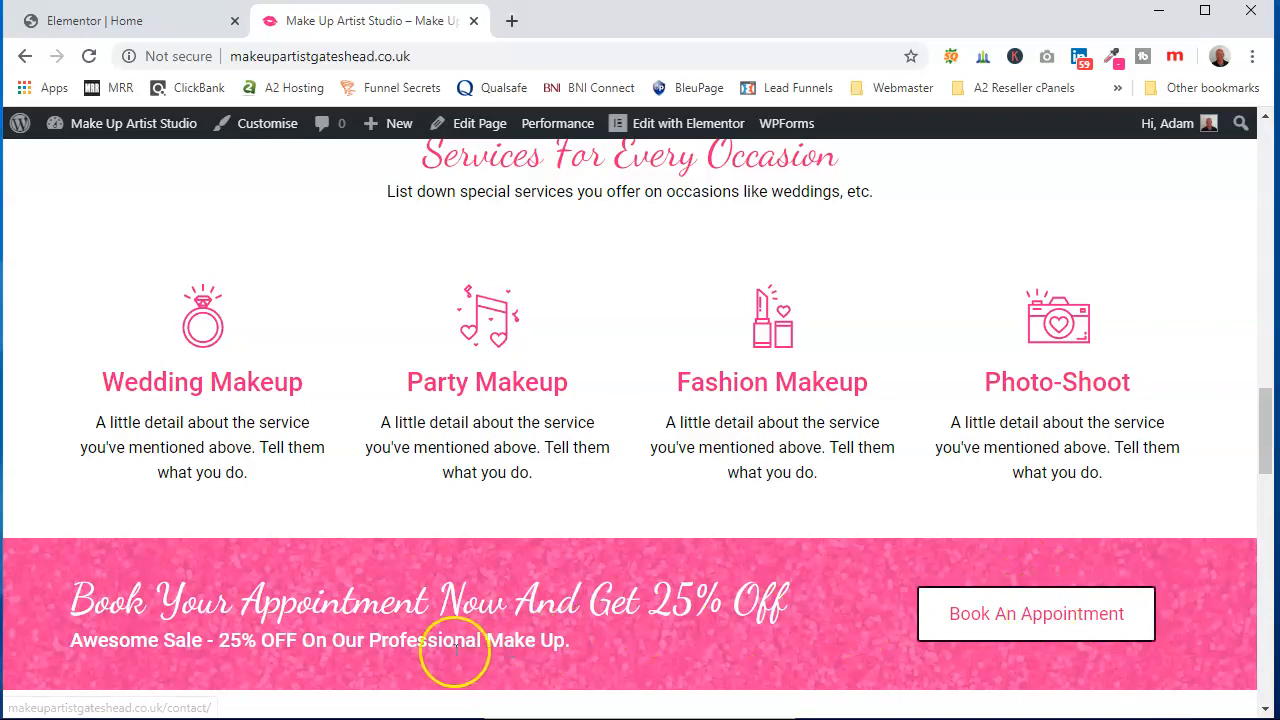
scroll(614, 605, up, 2)
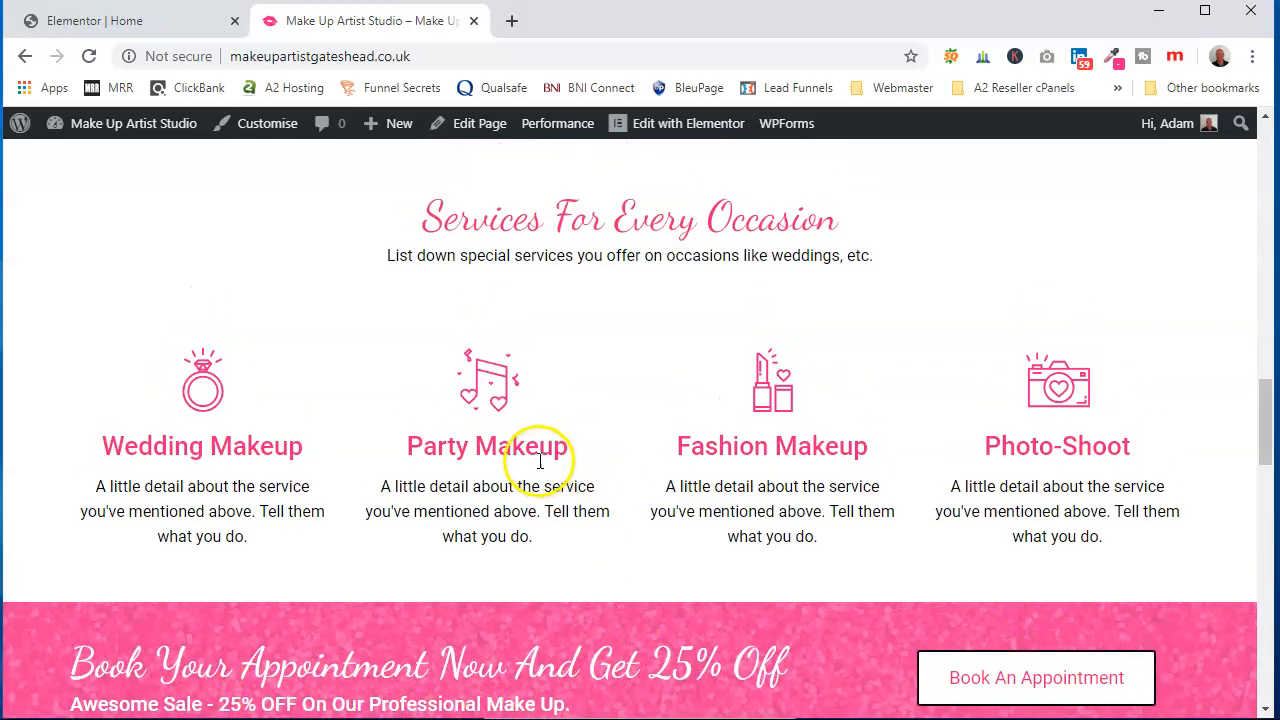
scroll(823, 345, up, 10)
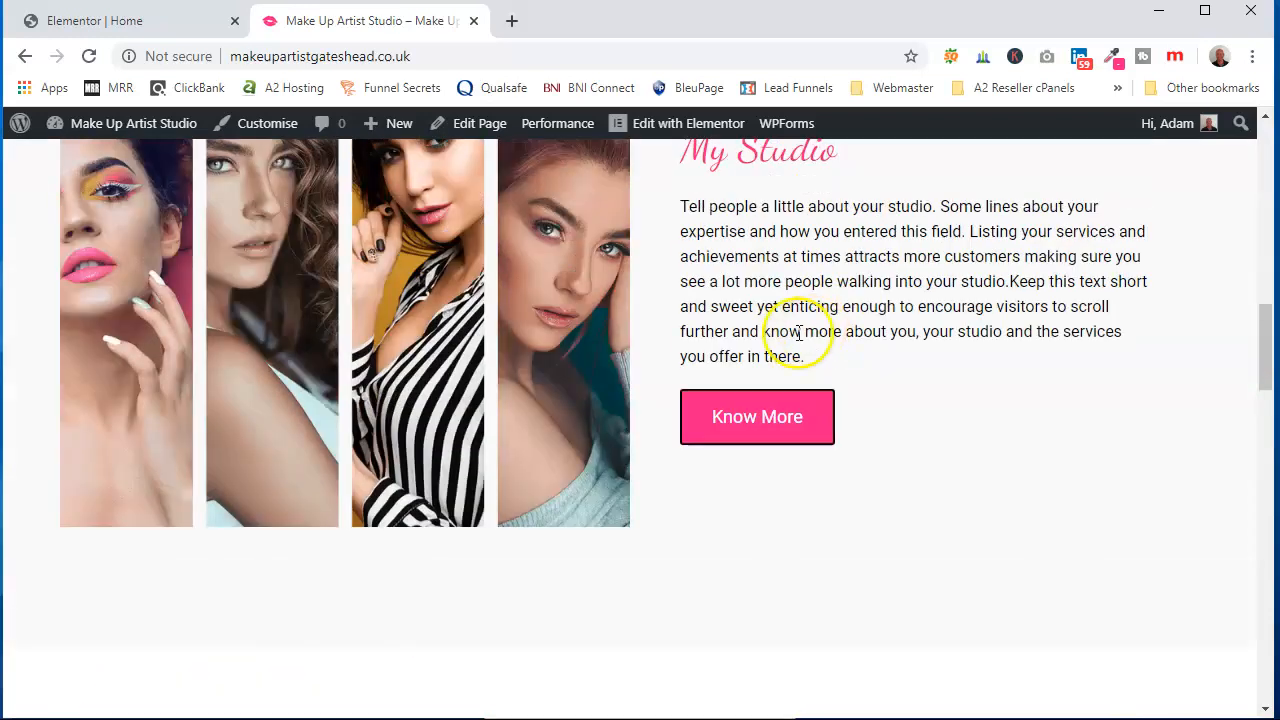
scroll(561, 398, up, 4)
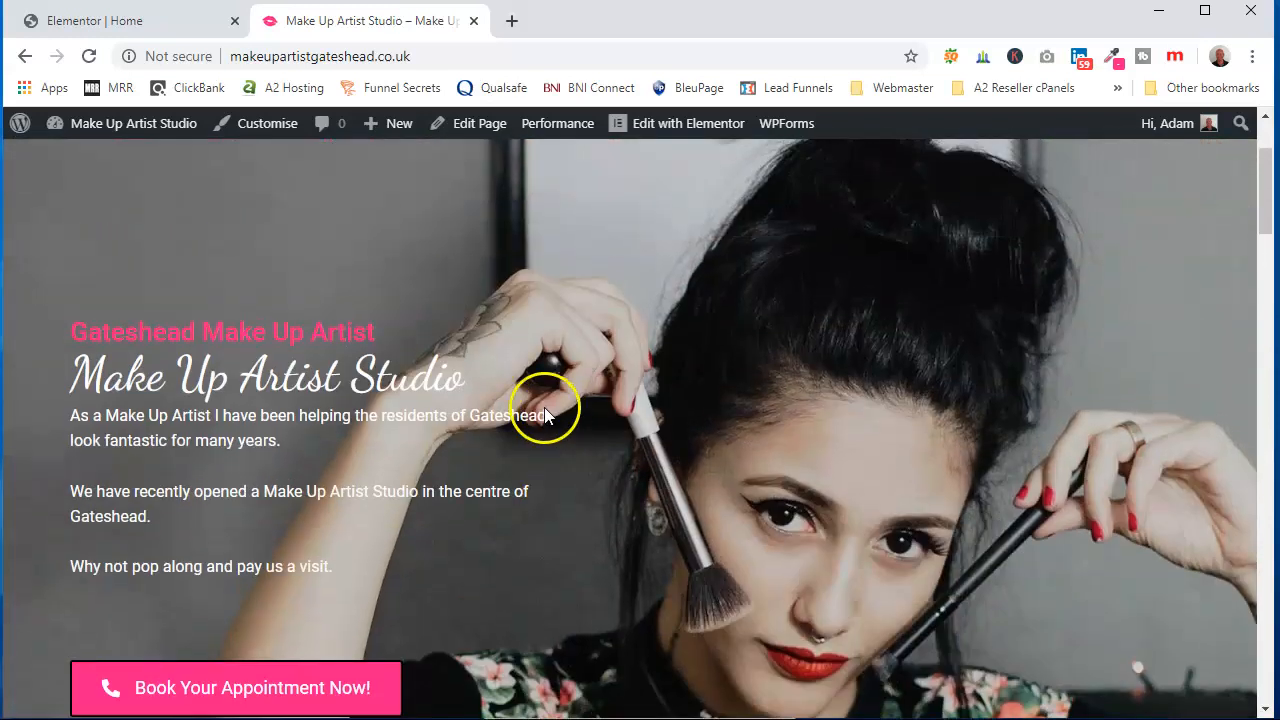
scroll(820, 390, up, 2)
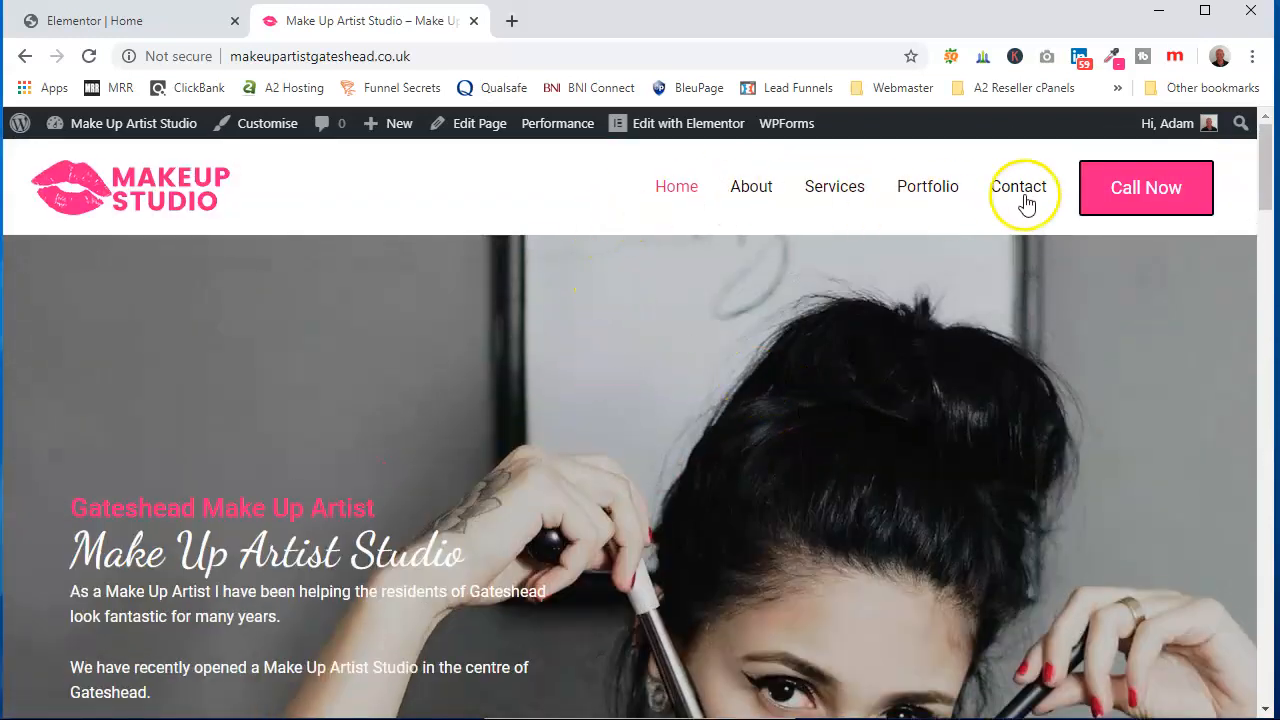
Exit Elementor to the WordPress editor for the Home page and dismiss the Block Editor welcome guide
click(125, 21)
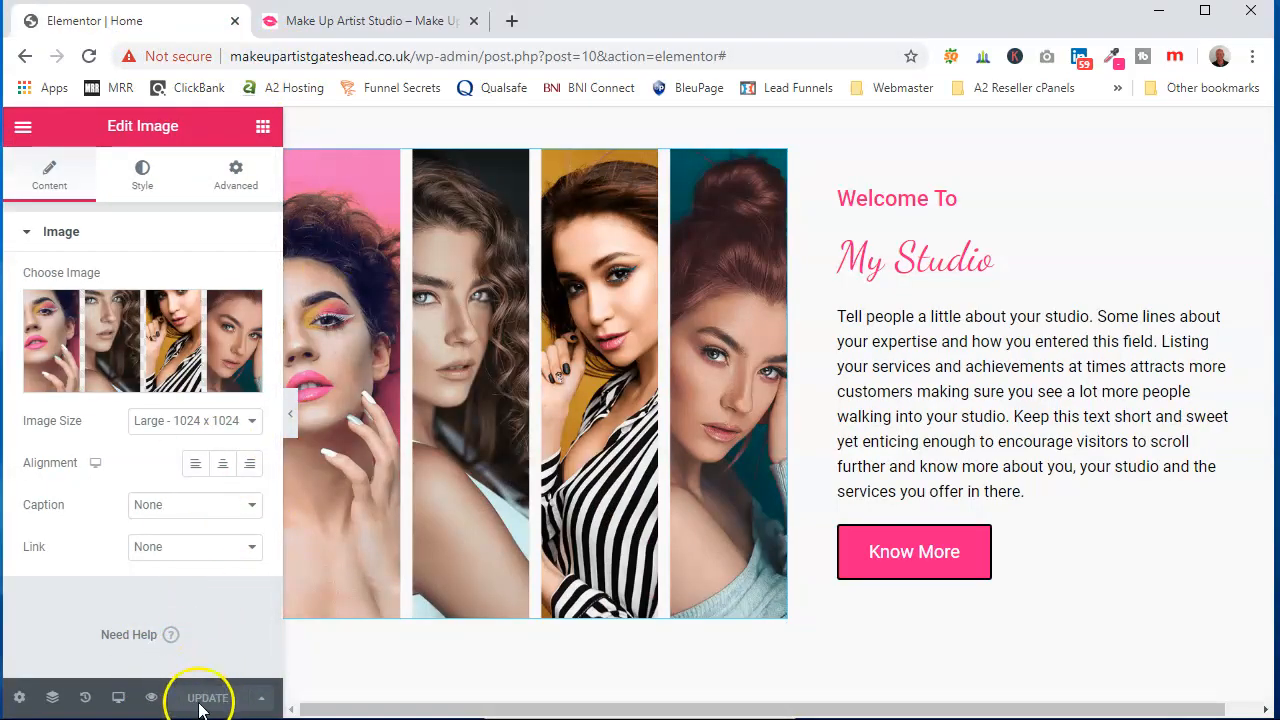
click(22, 128)
scroll(206, 531, down, 1)
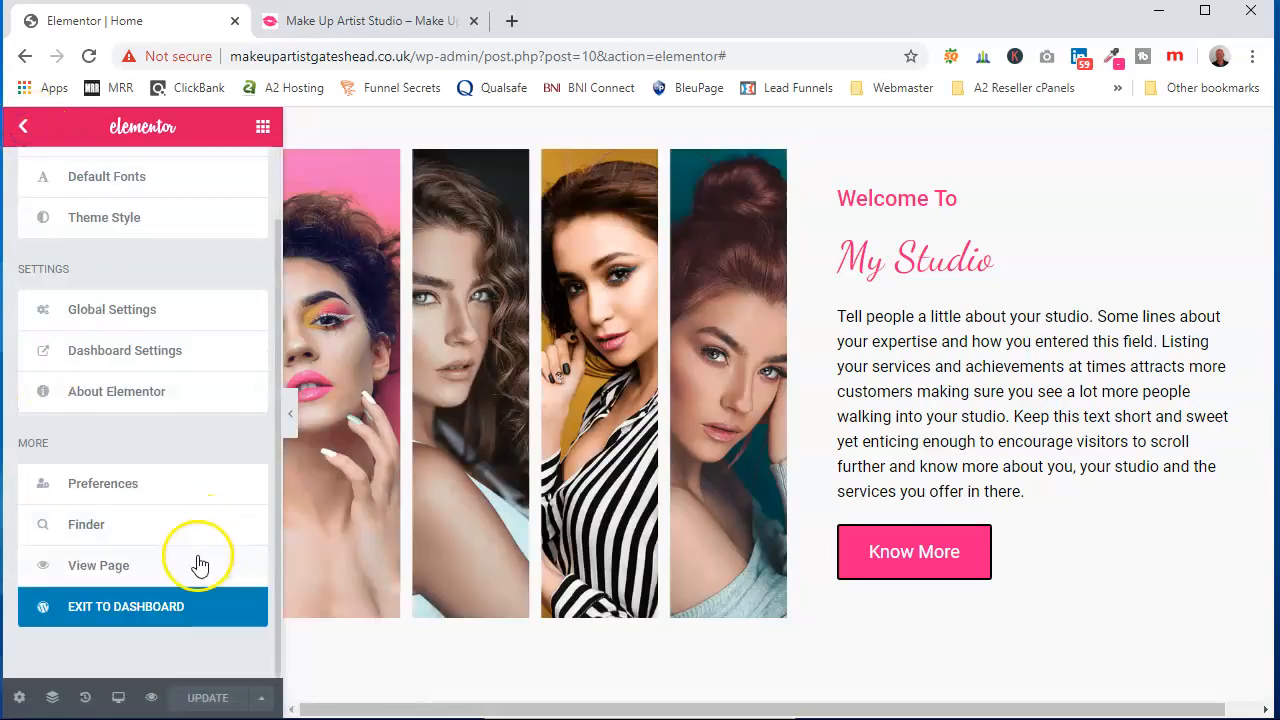
click(144, 619)
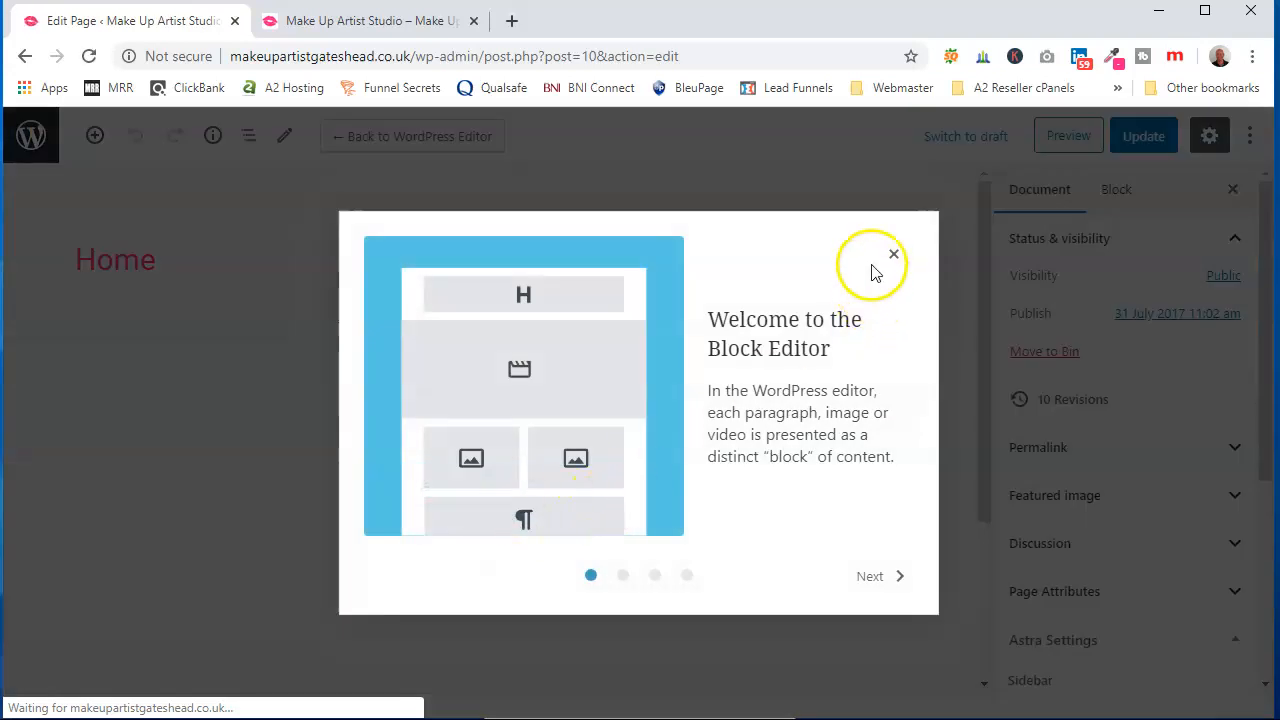
click(894, 254)
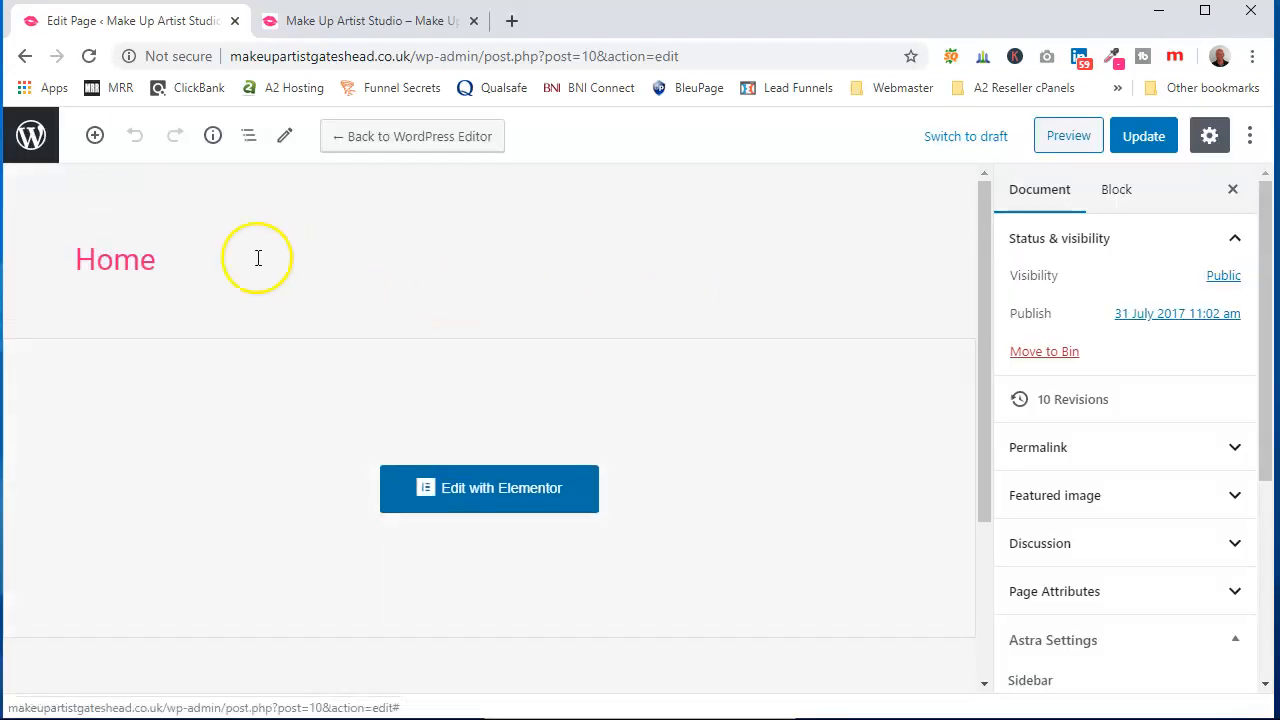
Set models.png from the media library as the Home page's featured image and update the page
scroll(871, 406, down, 3)
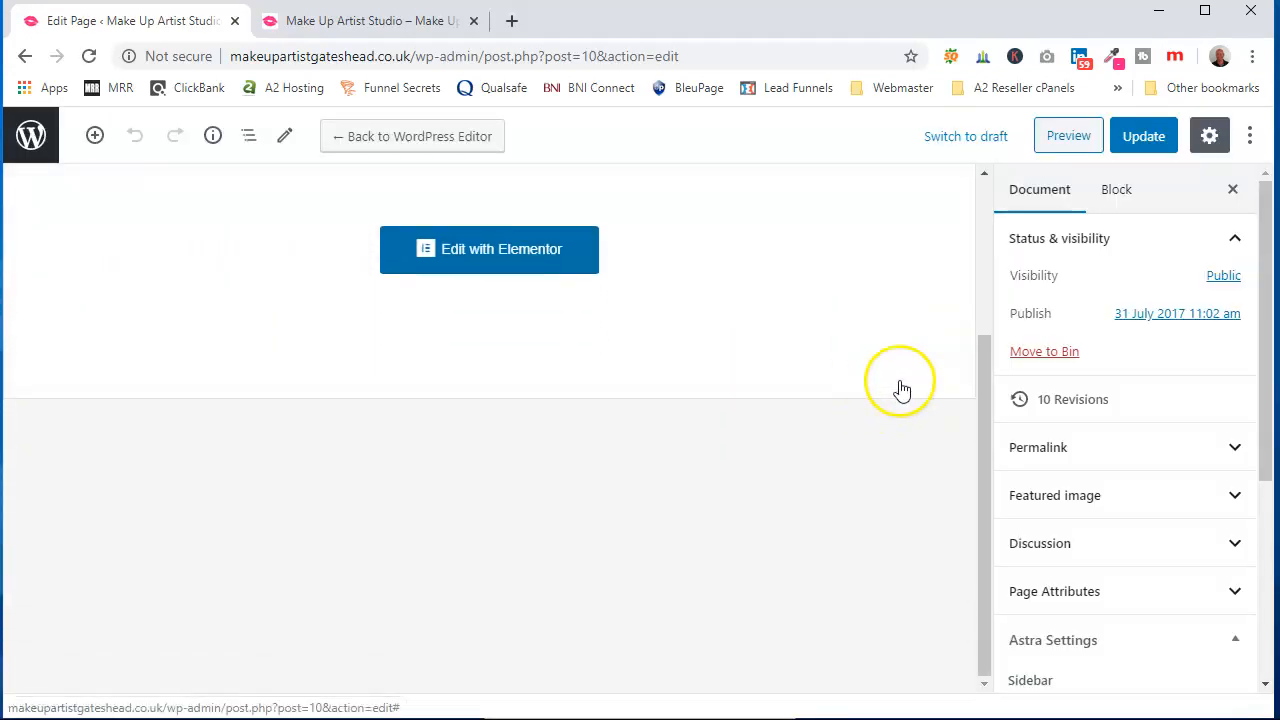
drag(1262, 246, 1266, 374)
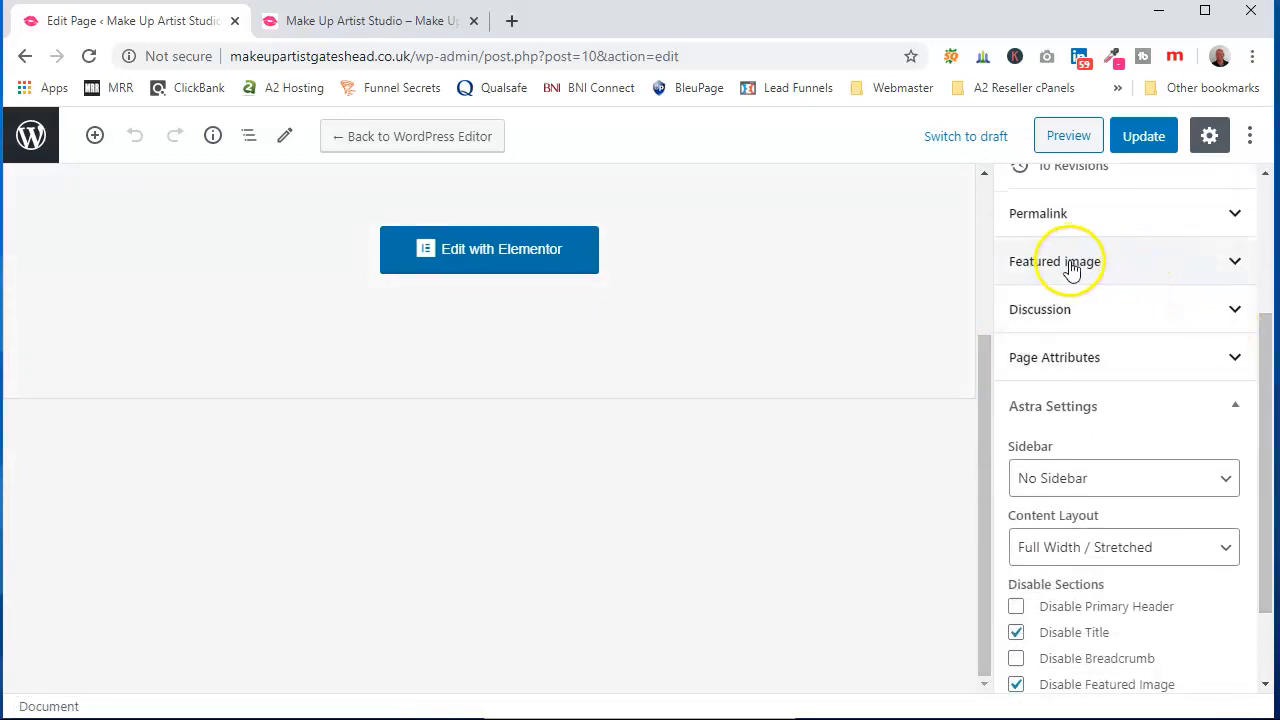
click(1236, 265)
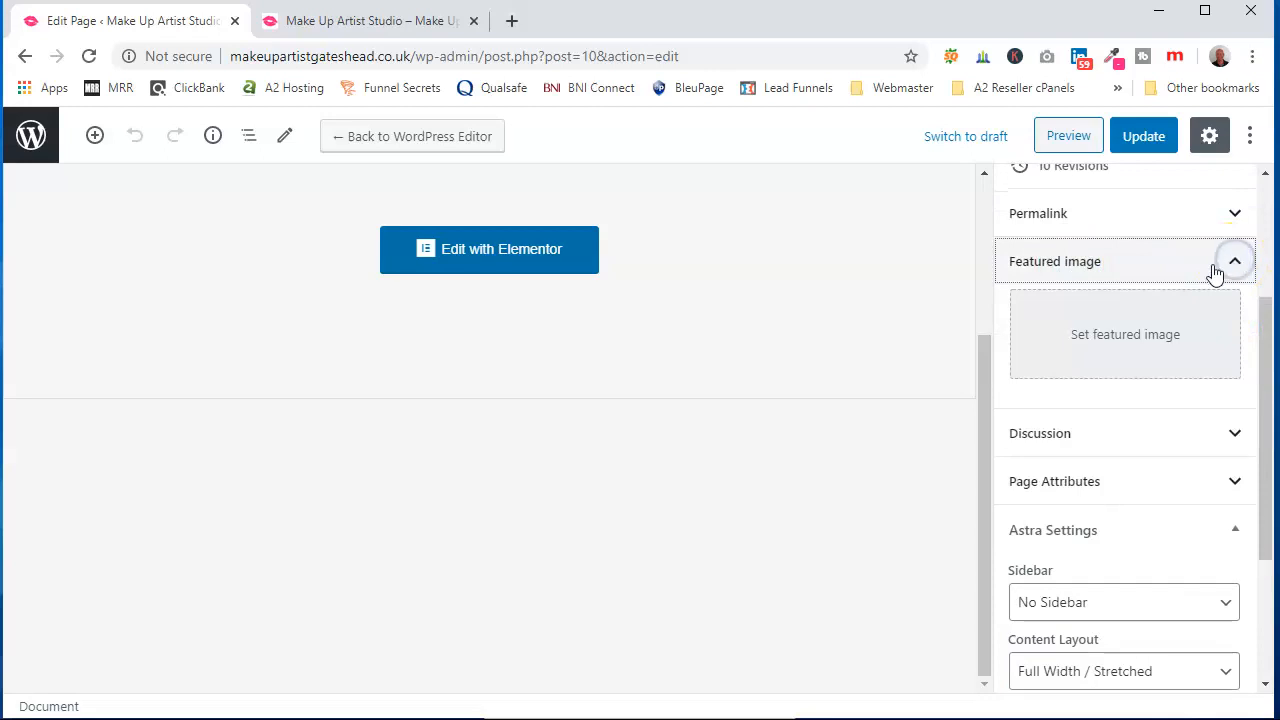
click(1120, 334)
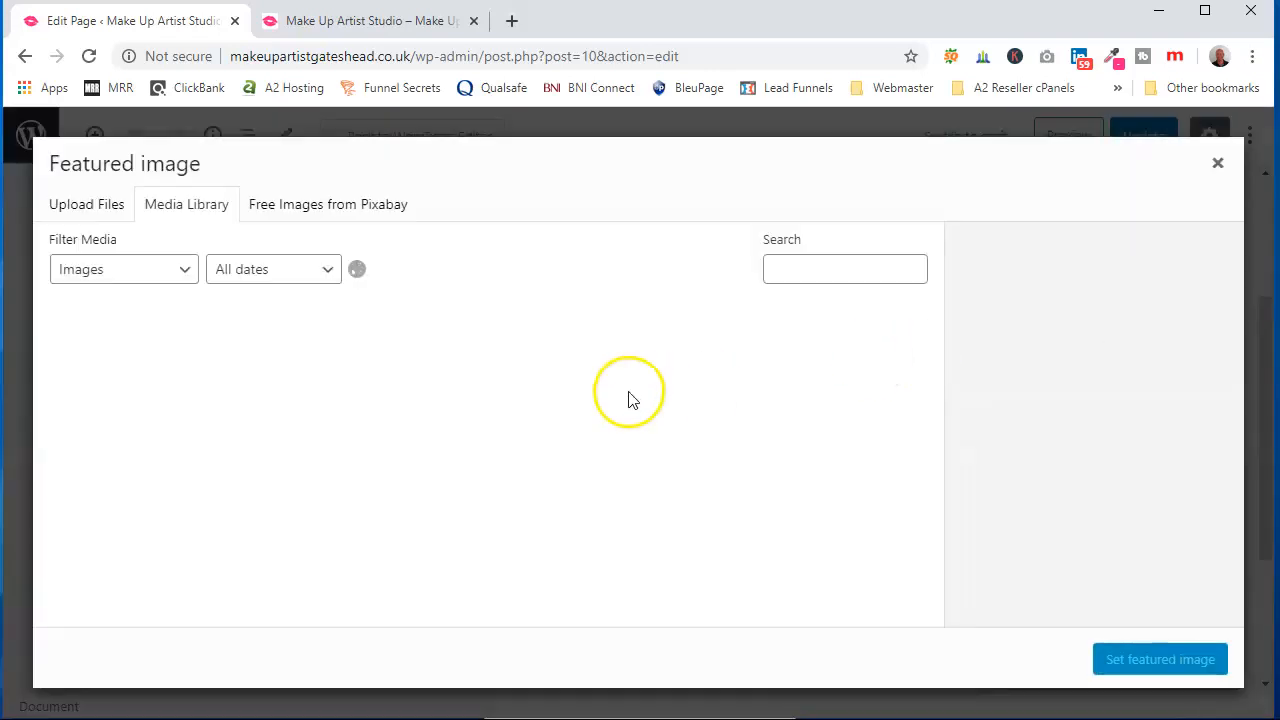
scroll(346, 400, down, 3)
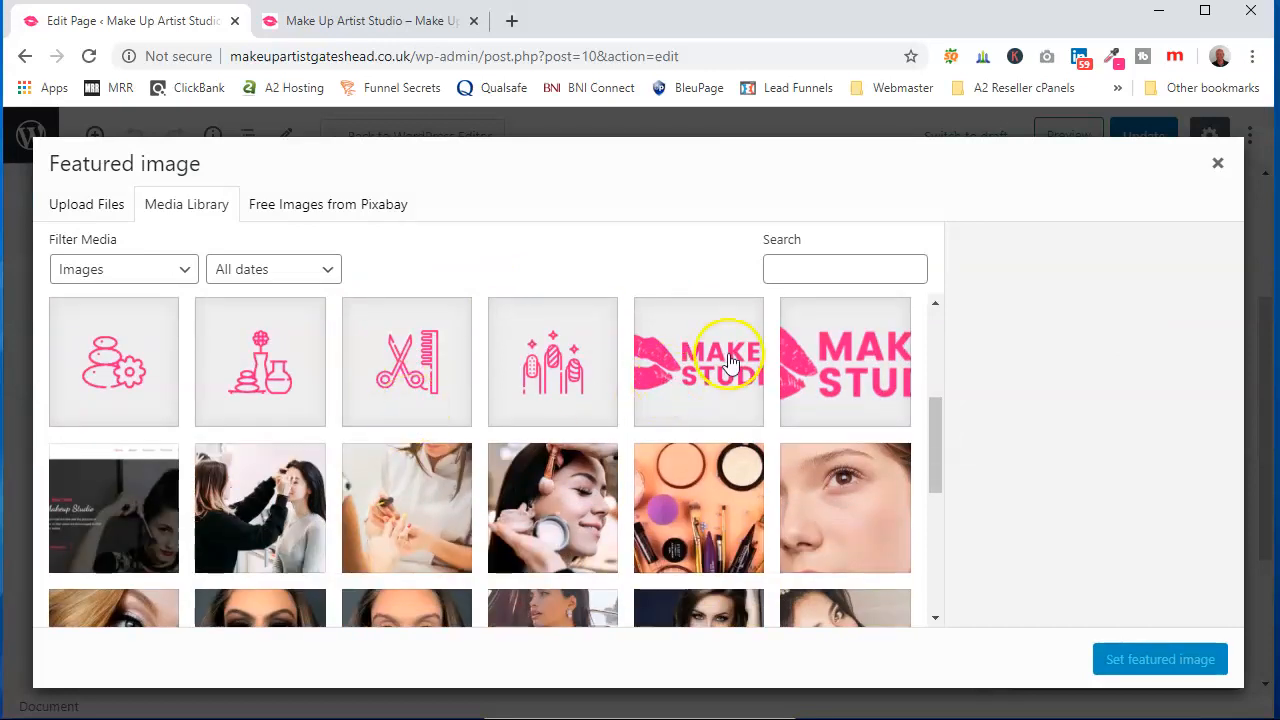
scroll(543, 490, down, 2)
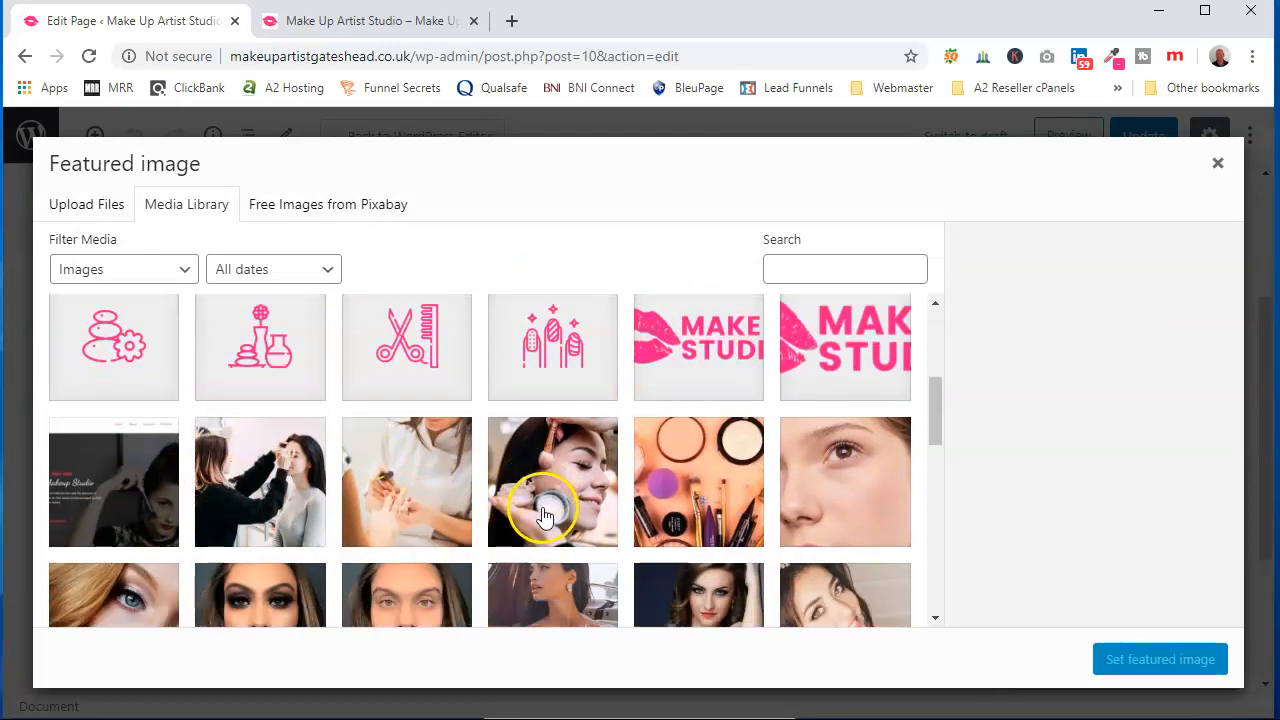
scroll(543, 509, down, 1)
click(657, 507)
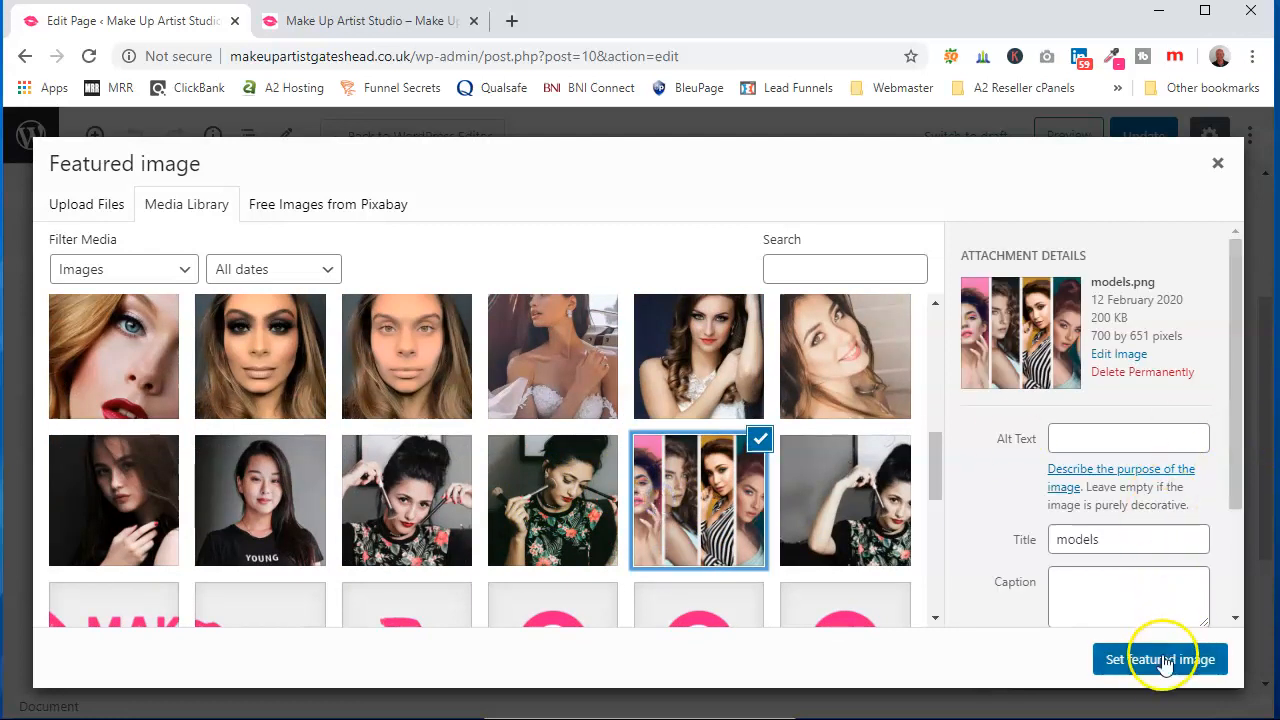
click(1160, 659)
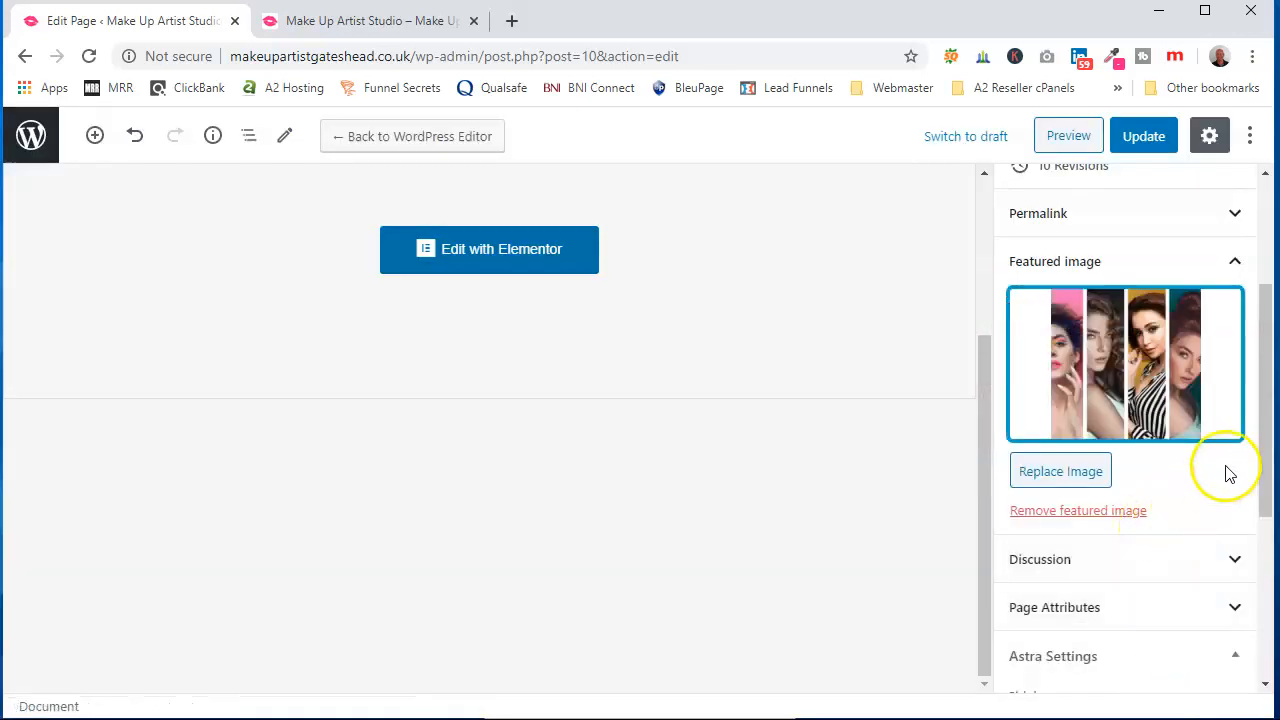
drag(1262, 392, 1260, 271)
click(1131, 140)
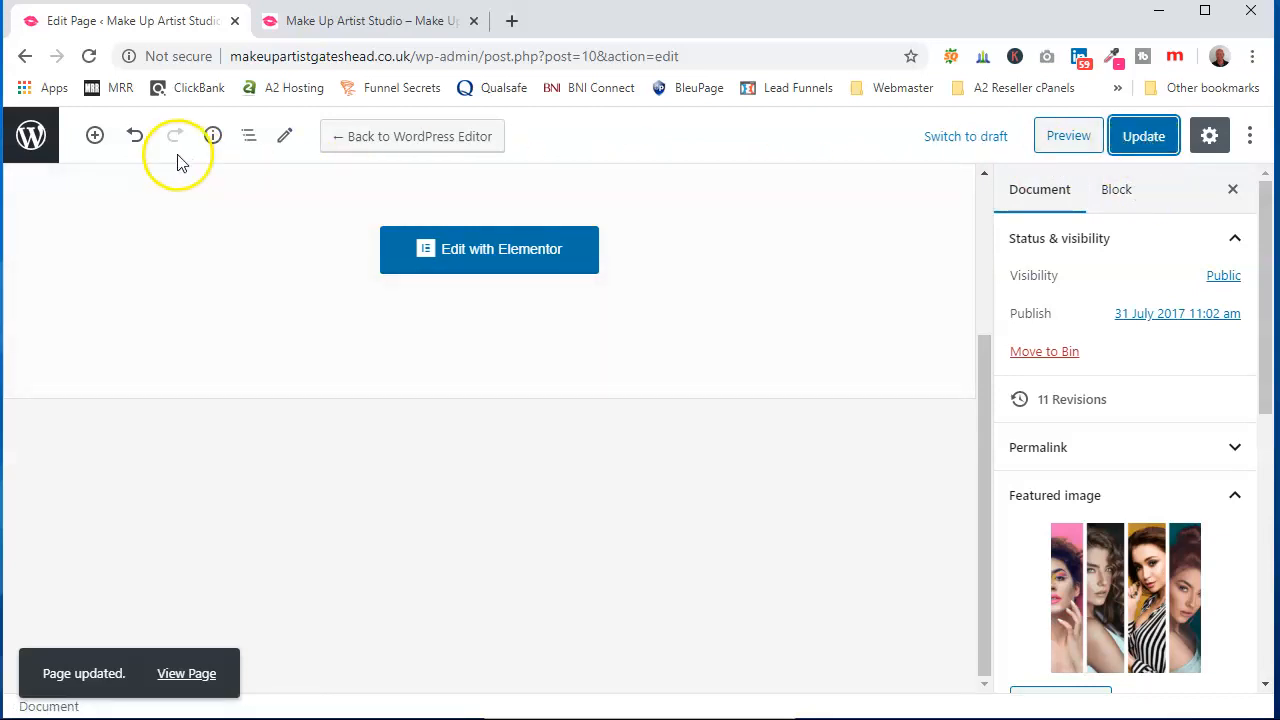
Leave the Home page's editor for the list of all pages and look over its entries
click(31, 146)
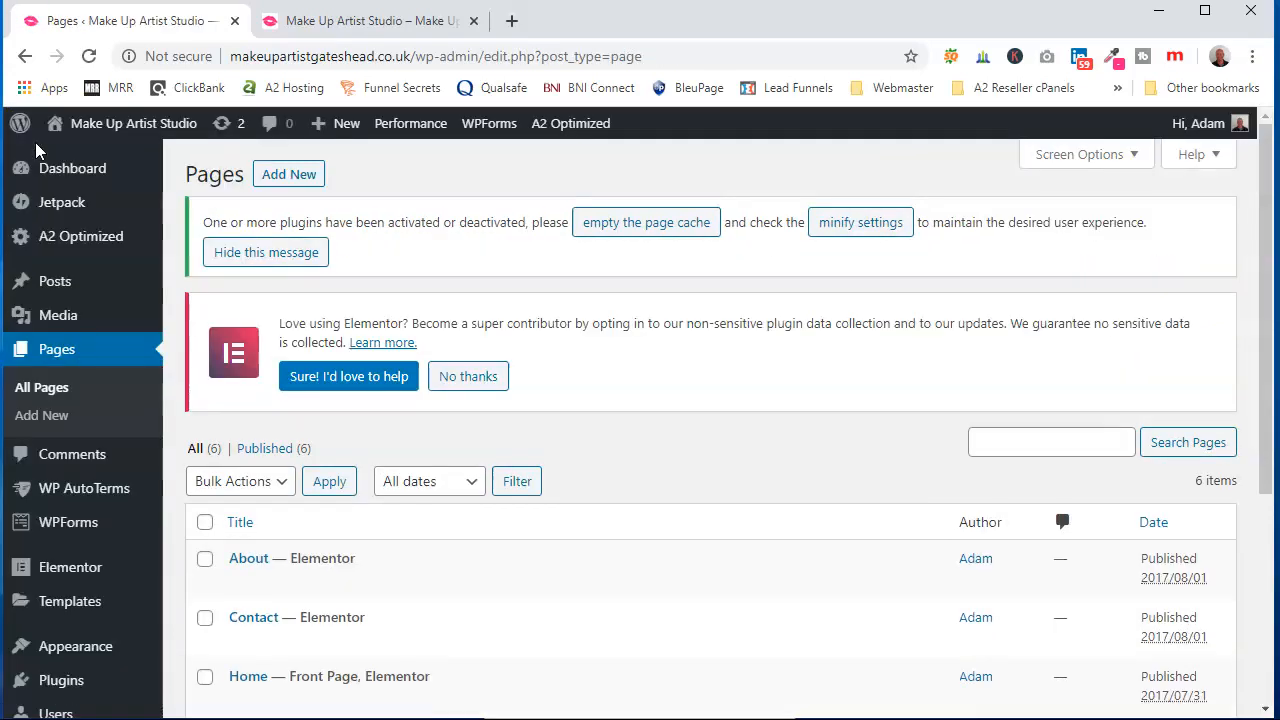
scroll(617, 443, down, 2)
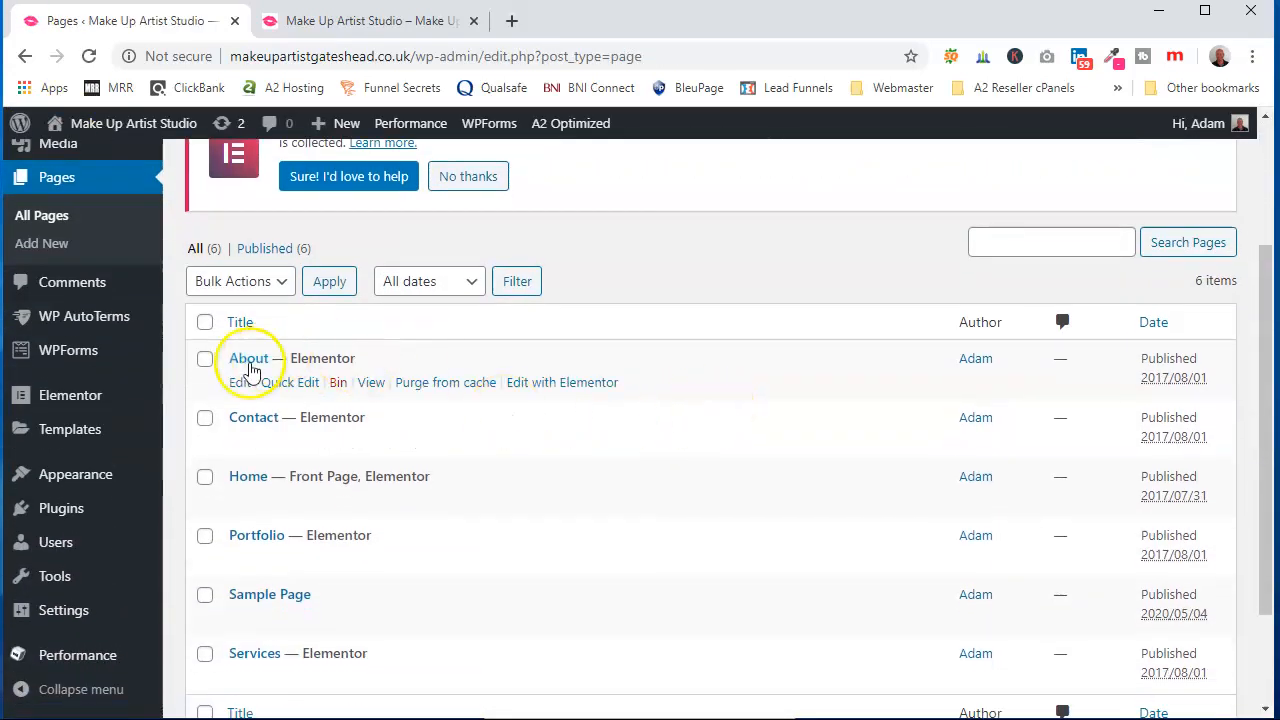
mouse_move(245, 508)
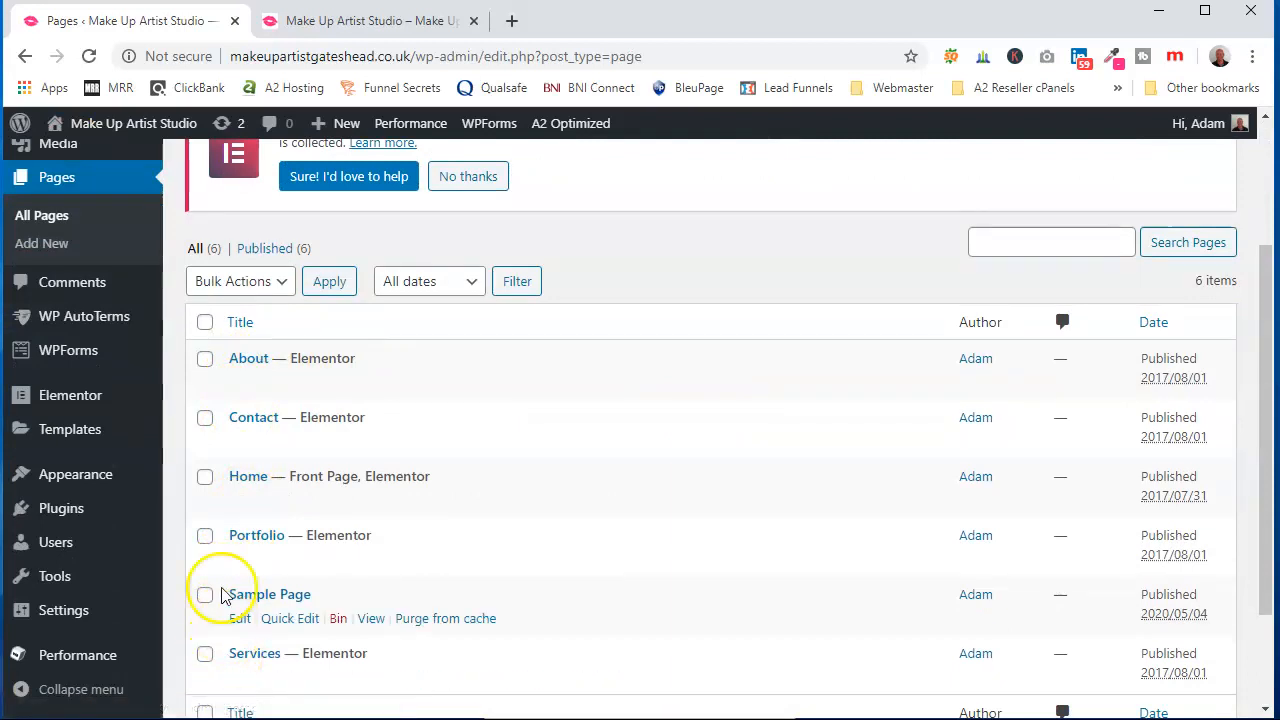